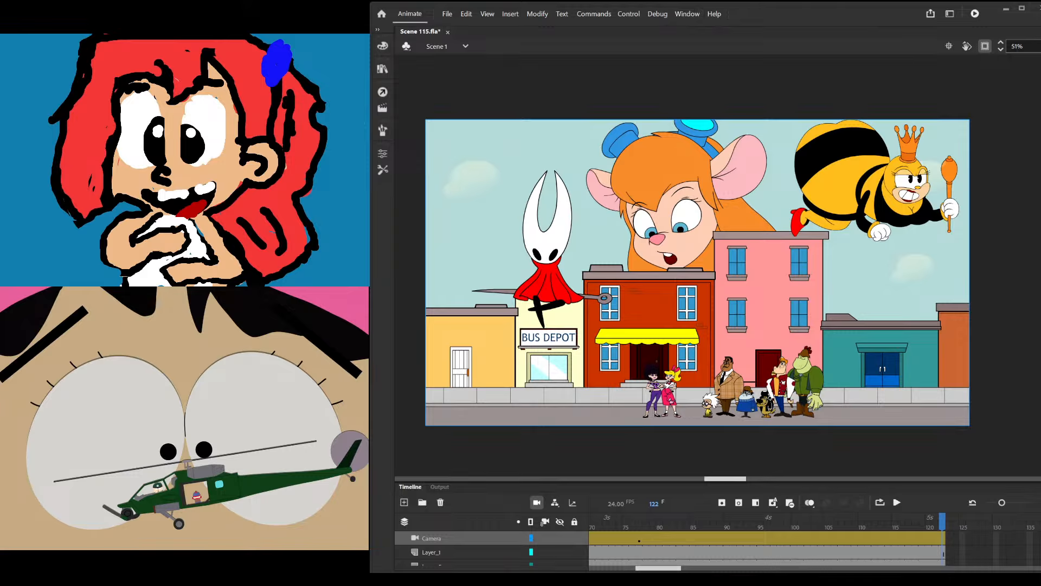
# Enlarge the timeline to show more layers and return the playhead to frame 1
pyautogui.moveTo(769, 478); pyautogui.dragTo(777, 422)
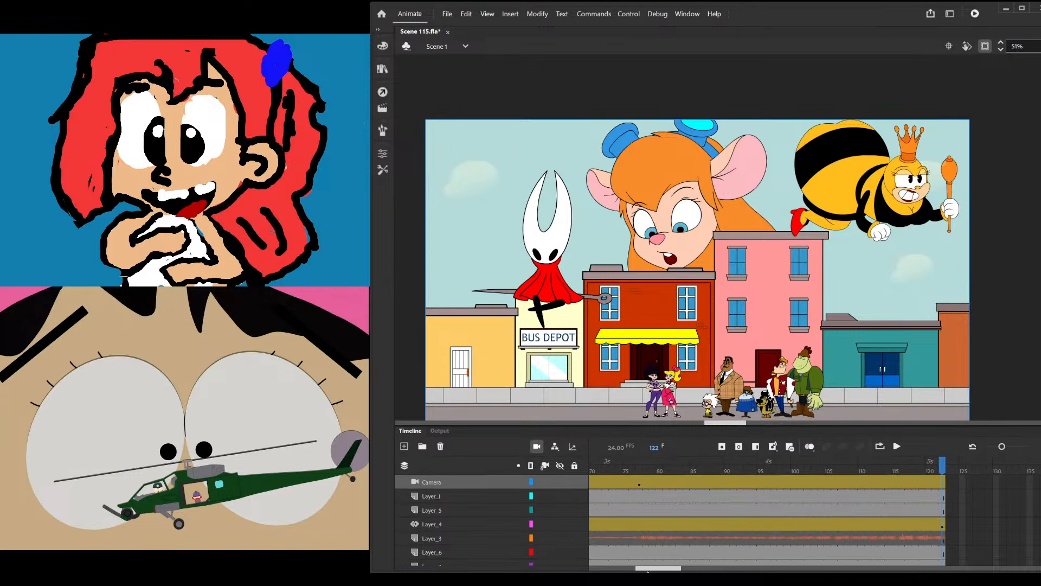
pyautogui.moveTo(647, 568); pyautogui.dragTo(597, 552)
pyautogui.click(593, 496)
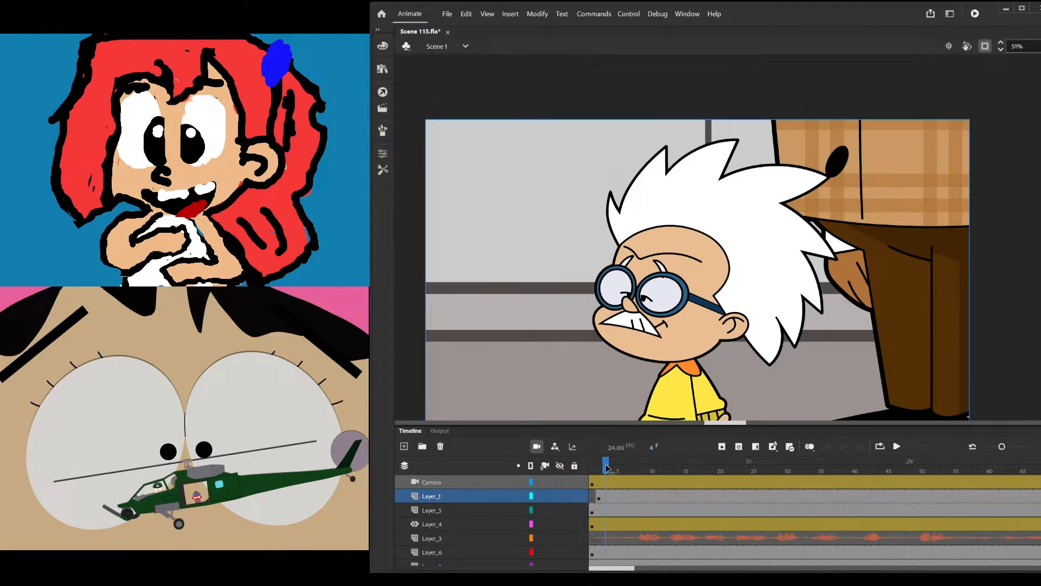
pyautogui.moveTo(591, 477); pyautogui.dragTo(594, 529)
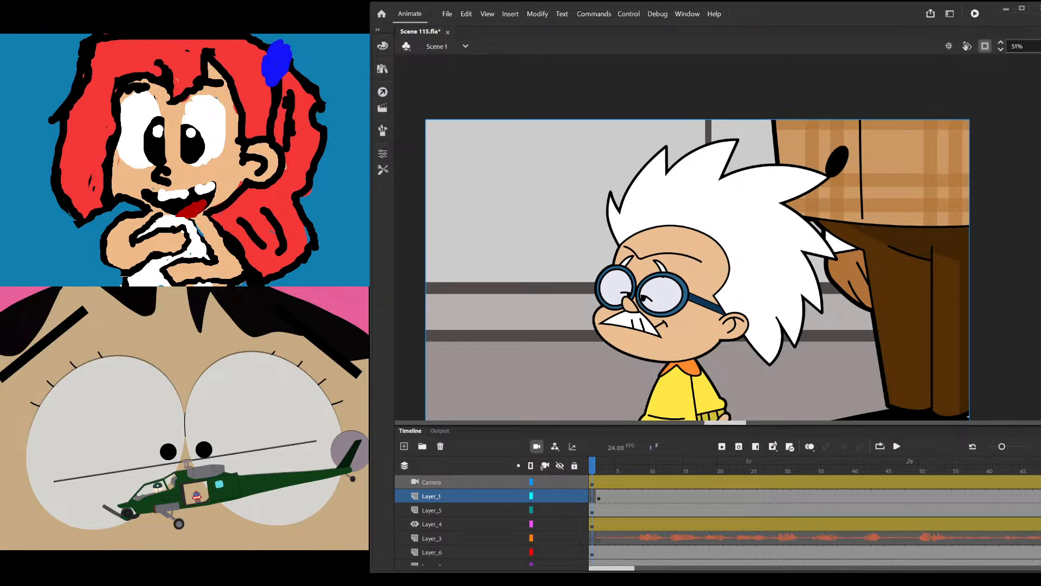
pyautogui.hotkey('ctrl', '-')
pyautogui.hotkey('ctrl', '=')
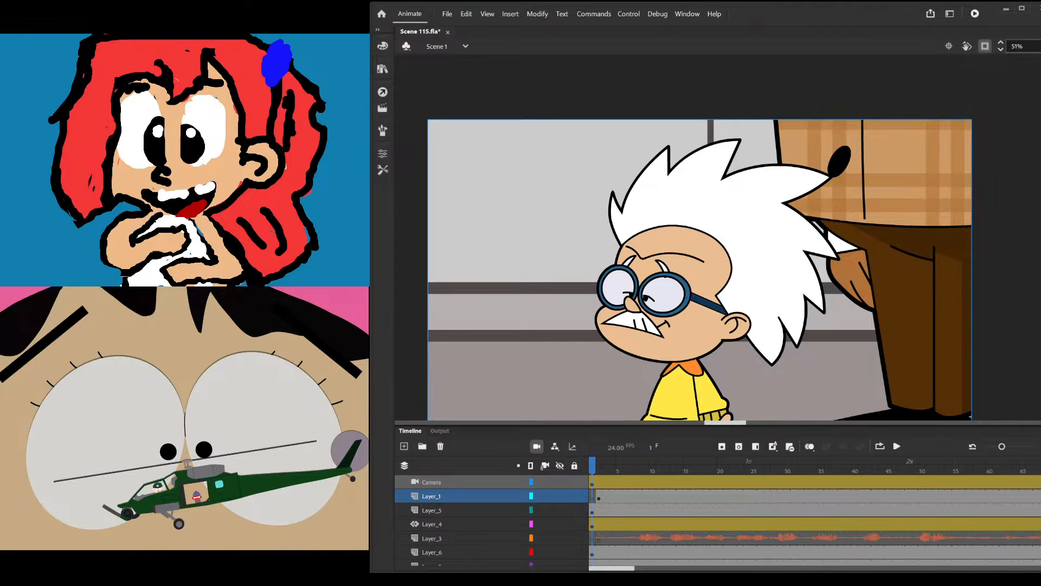
# Try to move the giant orange-haired mouse's head lower at frame 118
pyautogui.click(1015, 520)
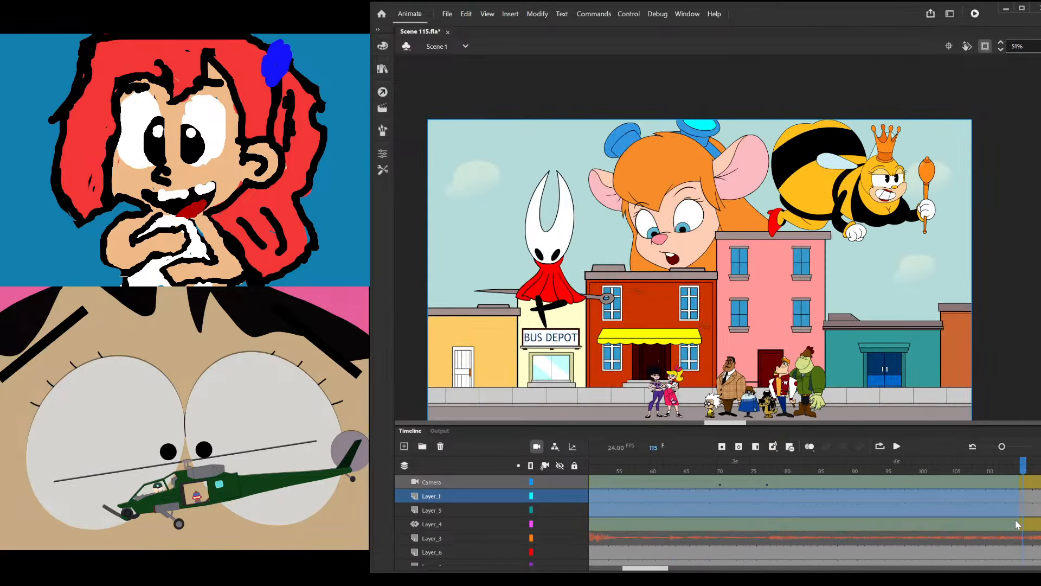
pyautogui.moveTo(1016, 519); pyautogui.dragTo(1040, 511)
pyautogui.click(690, 236)
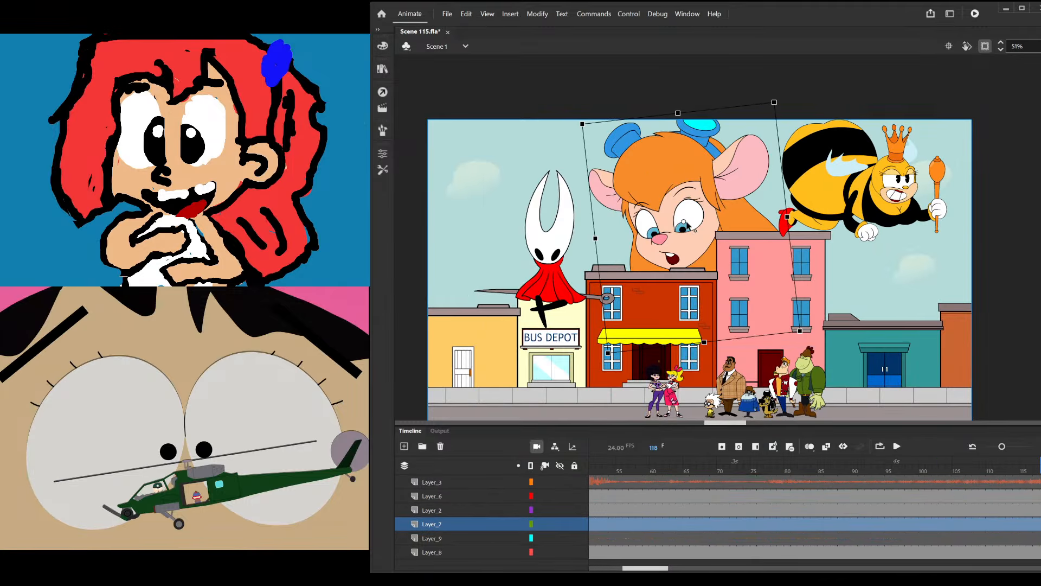
pyautogui.moveTo(692, 249); pyautogui.dragTo(704, 282)
pyautogui.hotkey('ctrl', 'z')
# Select the horned figure, the street background, the bee and the mouse head in turn to identify their layers
pyautogui.moveTo(1040, 293); pyautogui.dragTo(753, 293)
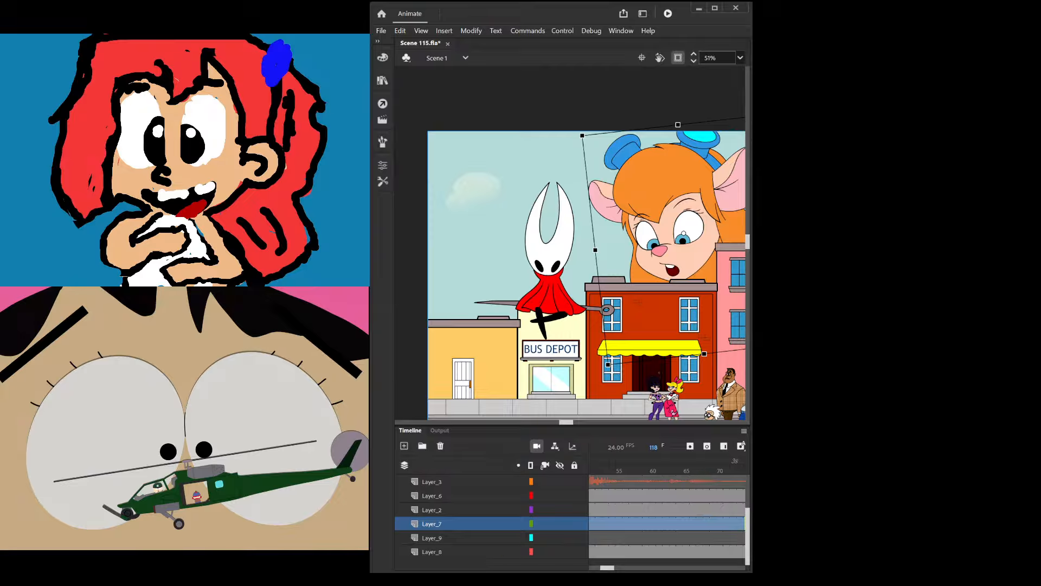
pyautogui.moveTo(750, 133); pyautogui.dragTo(1040, 133)
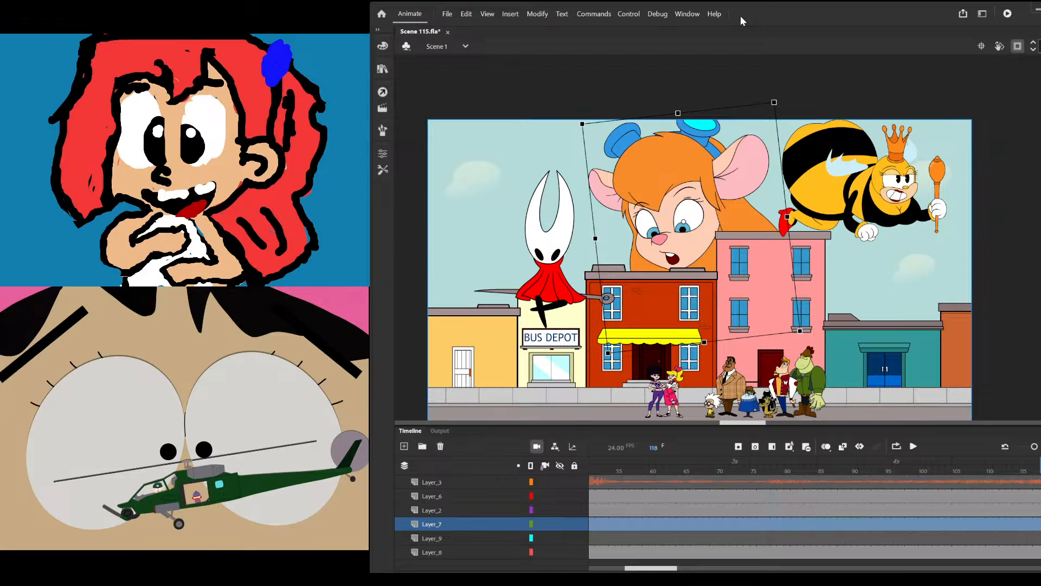
pyautogui.click(562, 265)
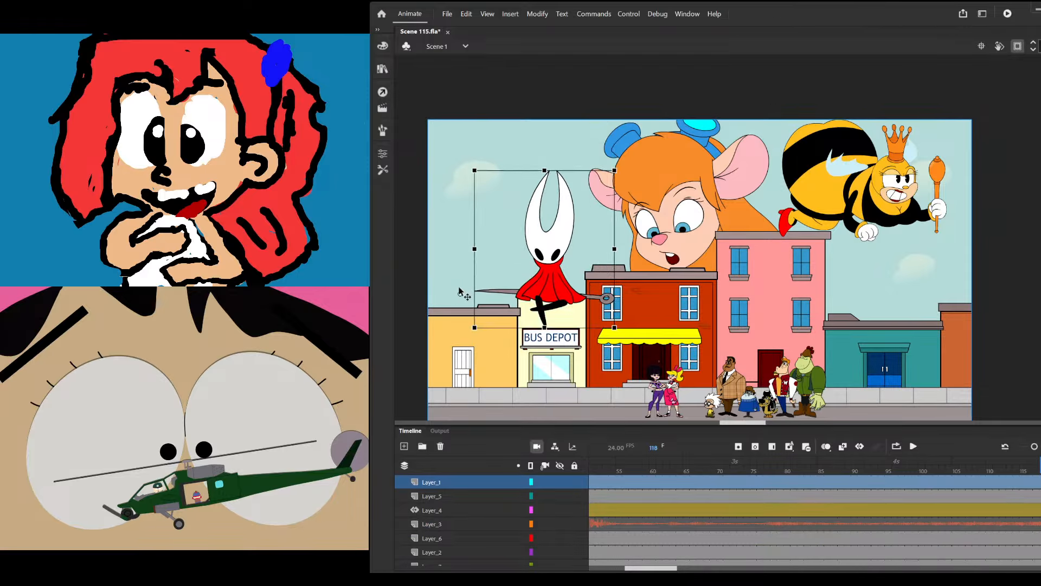
pyautogui.click(452, 294)
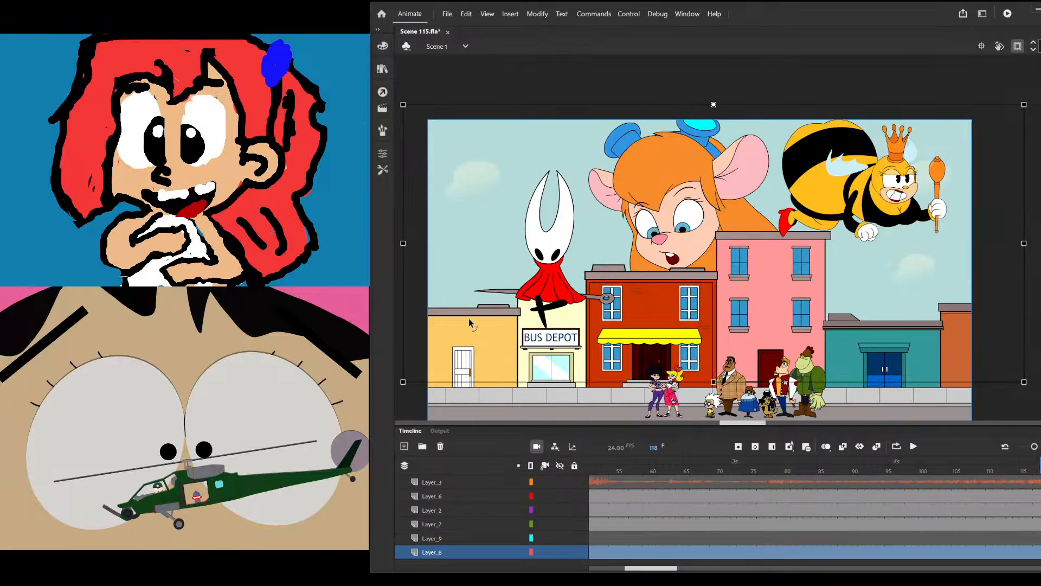
pyautogui.click(481, 290)
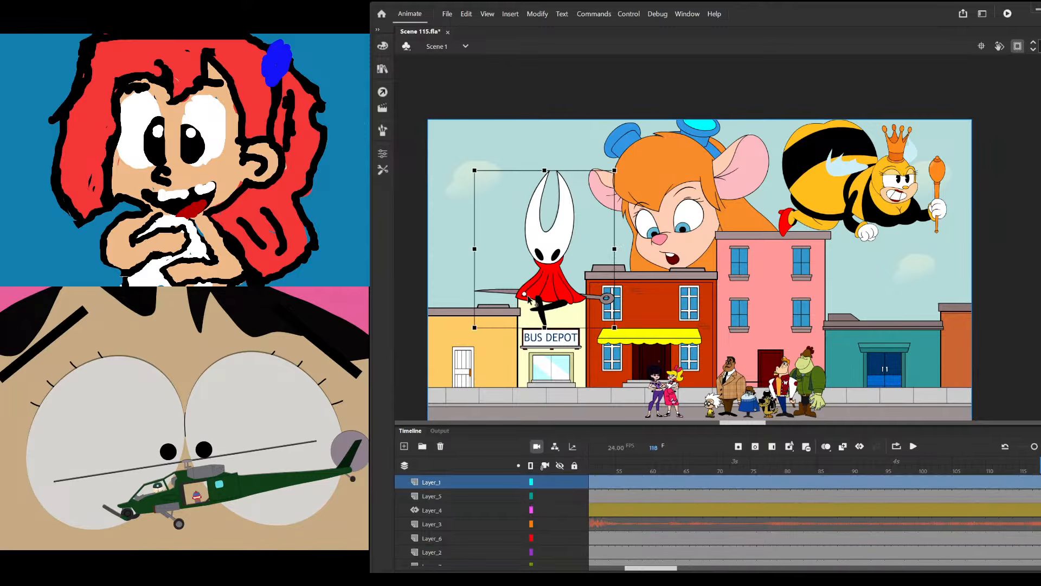
pyautogui.click(821, 196)
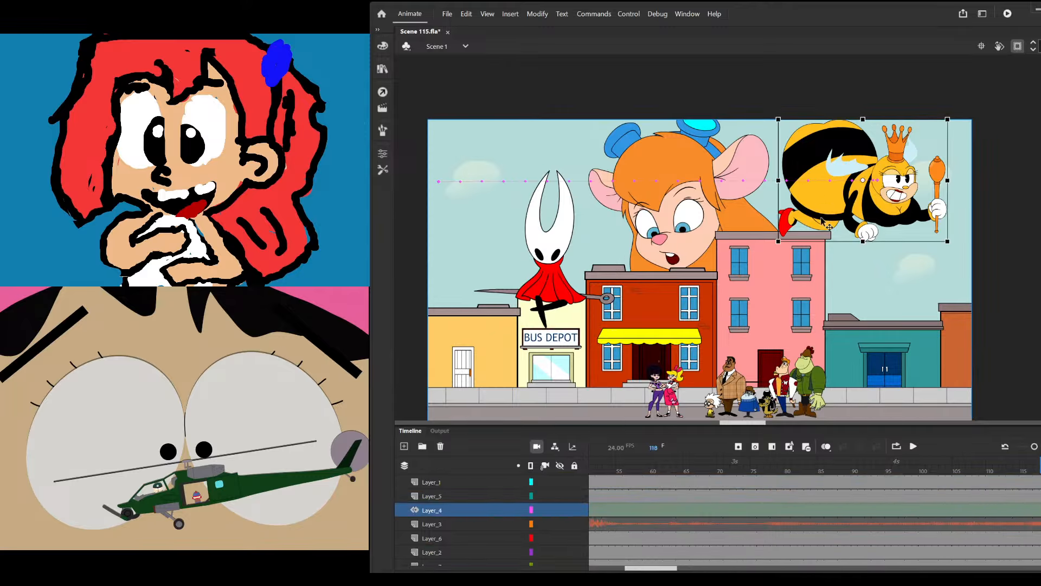
pyautogui.click(673, 232)
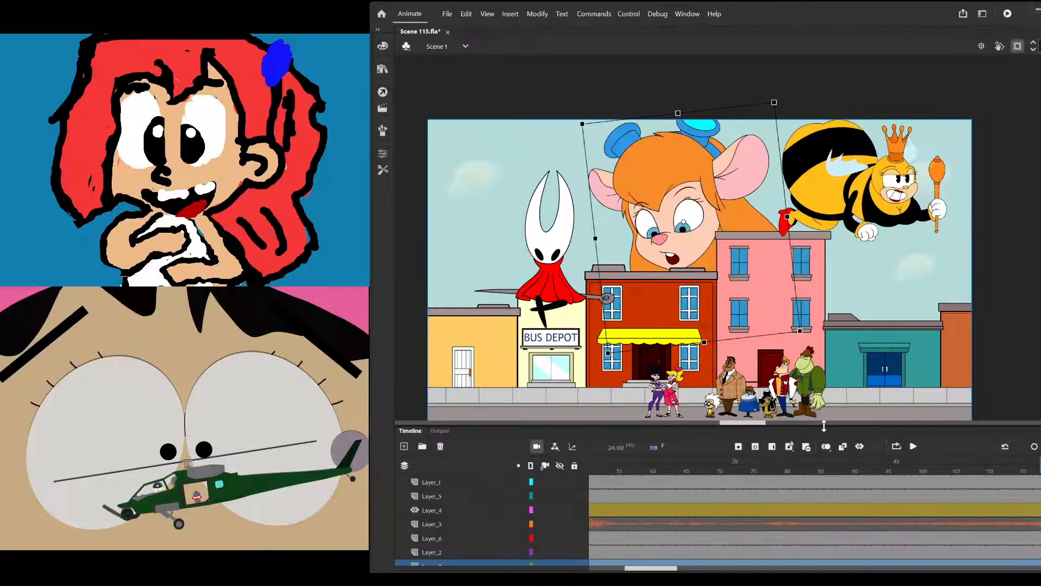
# Enlarge the stage area, go to frame 122 and open the orange-haired mouse's symbol, selecting the hair shape inside it
pyautogui.moveTo(824, 426); pyautogui.dragTo(827, 465)
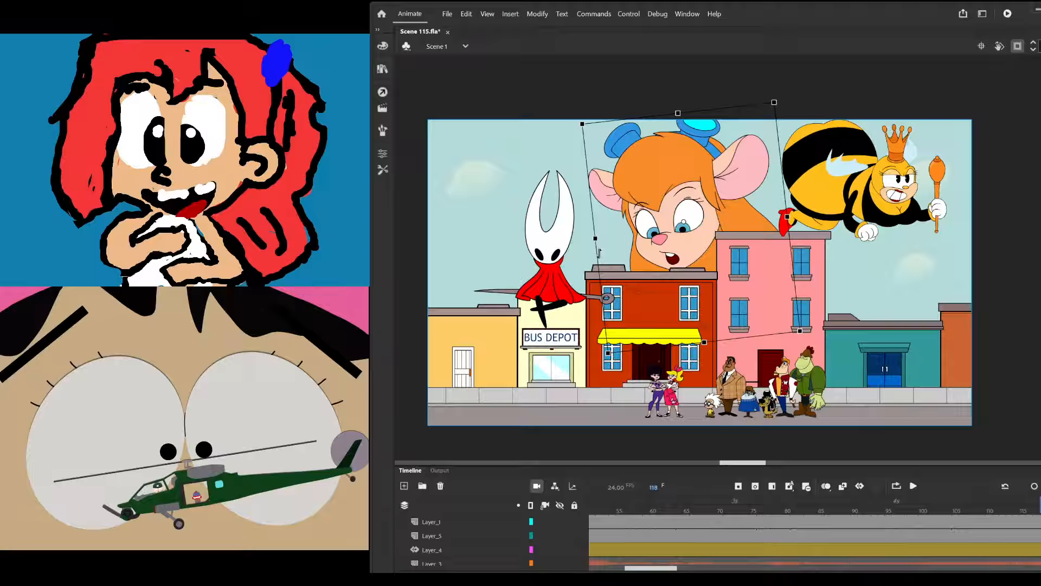
pyautogui.moveTo(648, 507); pyautogui.dragTo(817, 556)
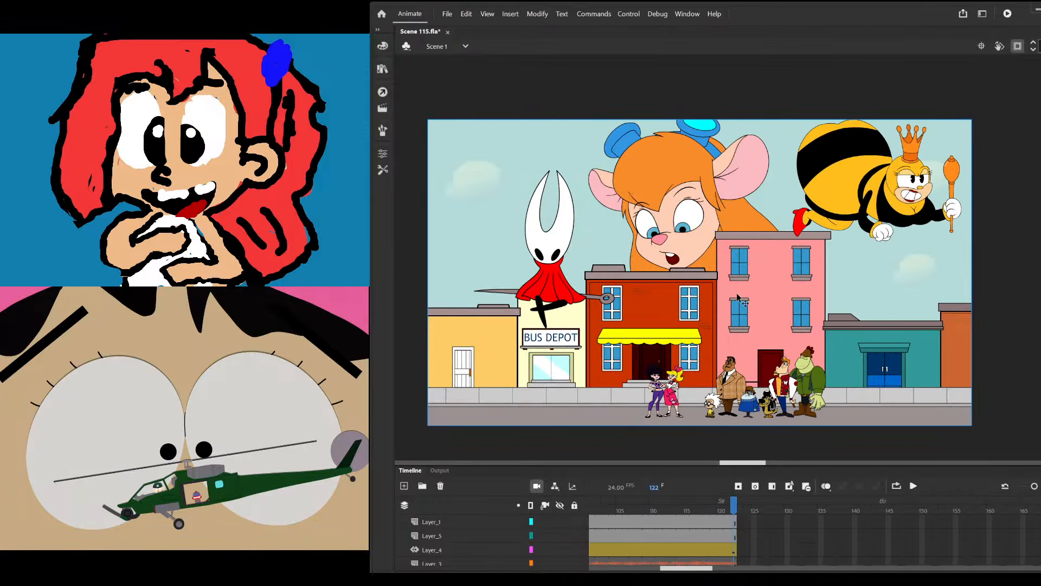
pyautogui.doubleClick(703, 234)
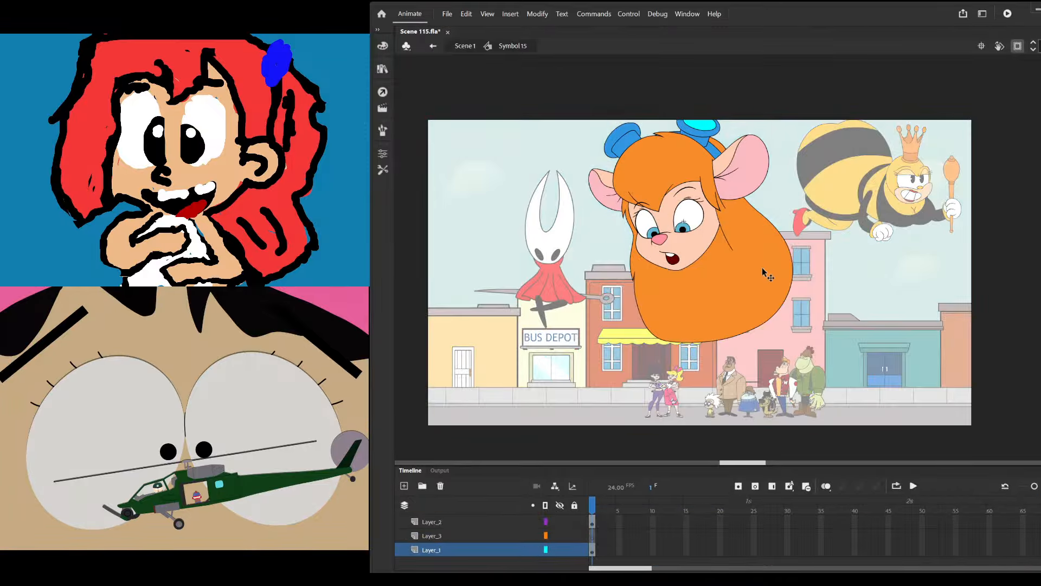
pyautogui.press('q')
pyautogui.click(673, 274)
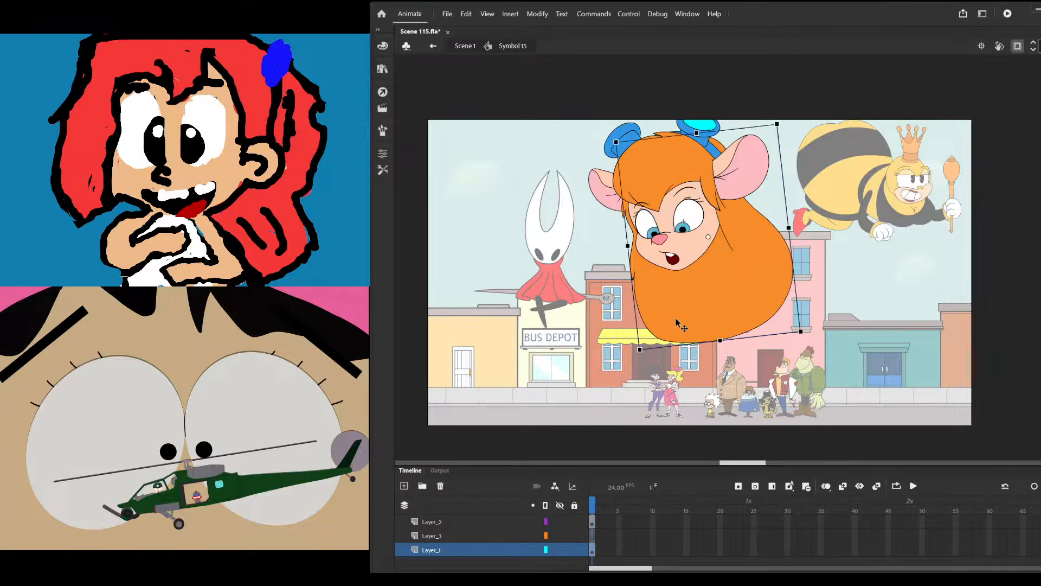
# Extend all three layers inside the mouse's symbol to frame 13 and select the head artwork
pyautogui.click(594, 537)
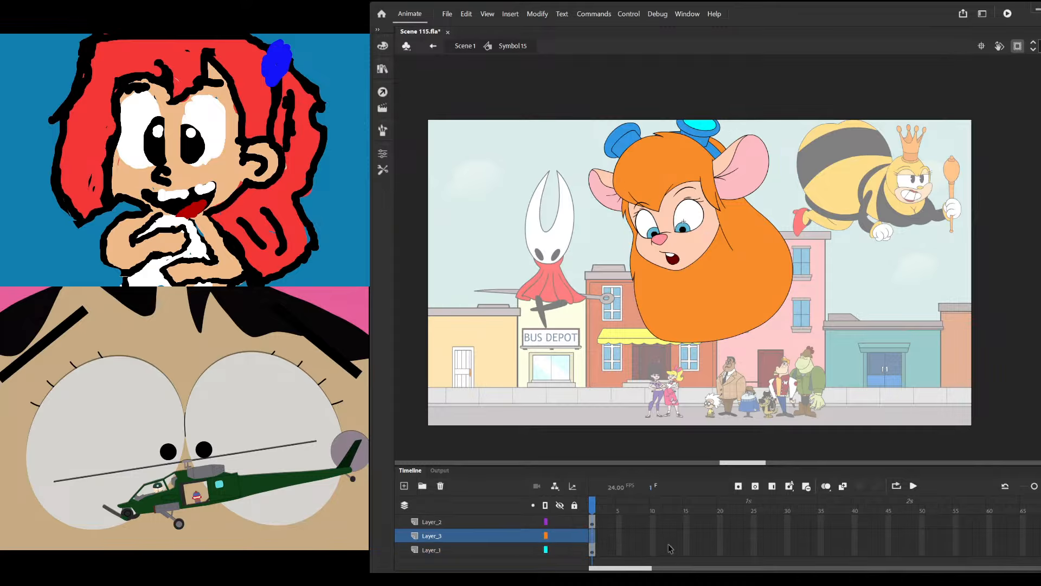
pyautogui.moveTo(668, 549); pyautogui.dragTo(672, 519)
pyautogui.click(762, 221)
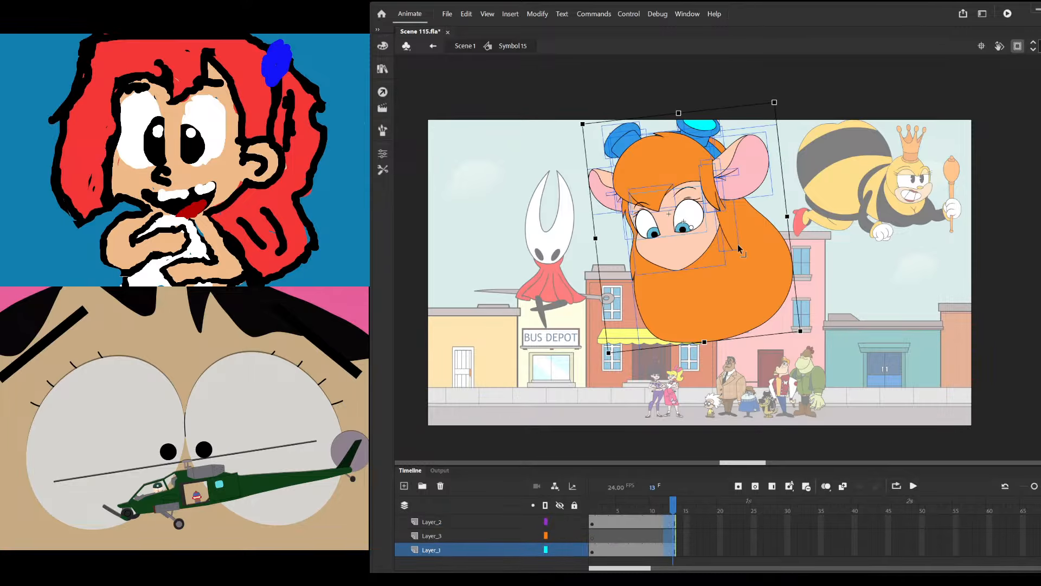
# Paste the mouse's nose and mouth in place on the new top layer at frame 1 and extend that layer to frame 13
pyautogui.click(594, 543)
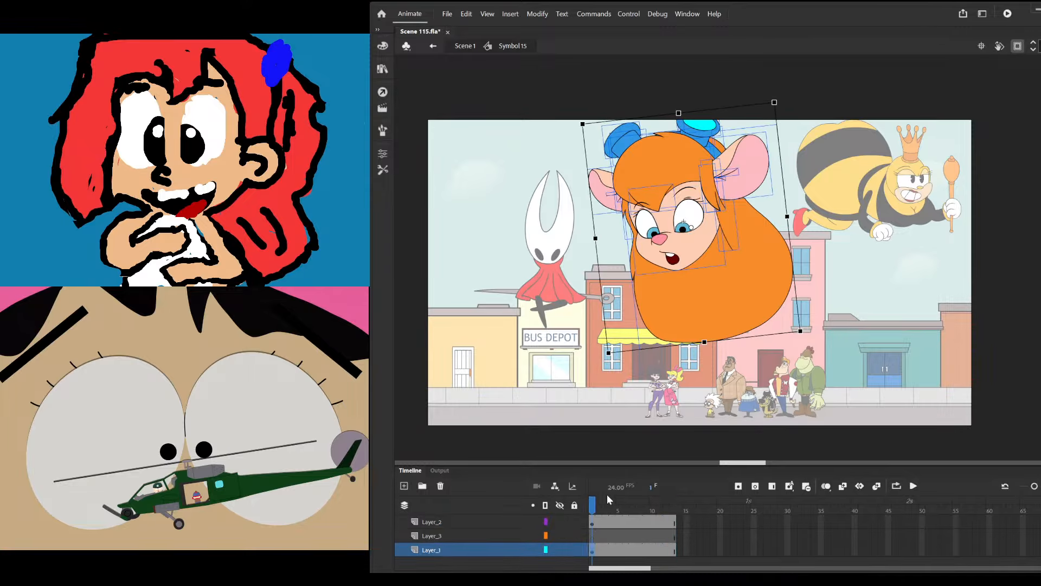
pyautogui.moveTo(627, 512); pyautogui.dragTo(593, 507)
pyautogui.hotkey('ctrl', 'shift', 'v')
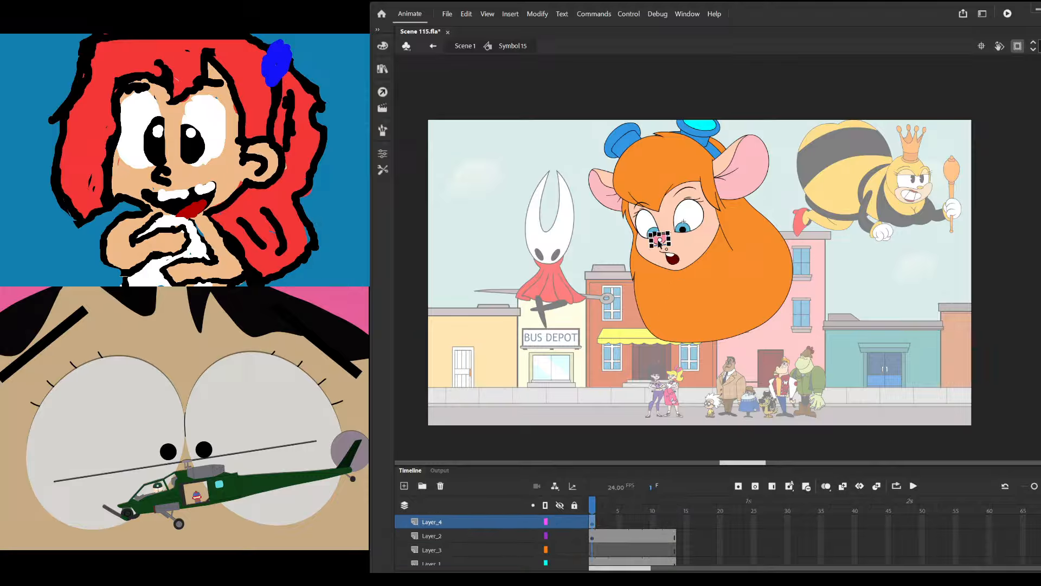
pyautogui.click(677, 521)
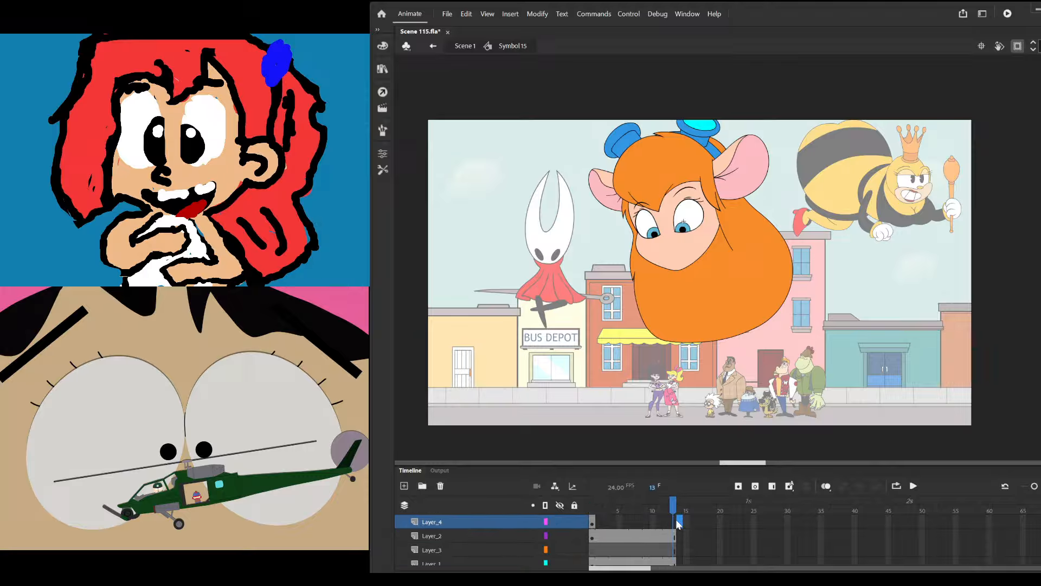
pyautogui.press('F5')
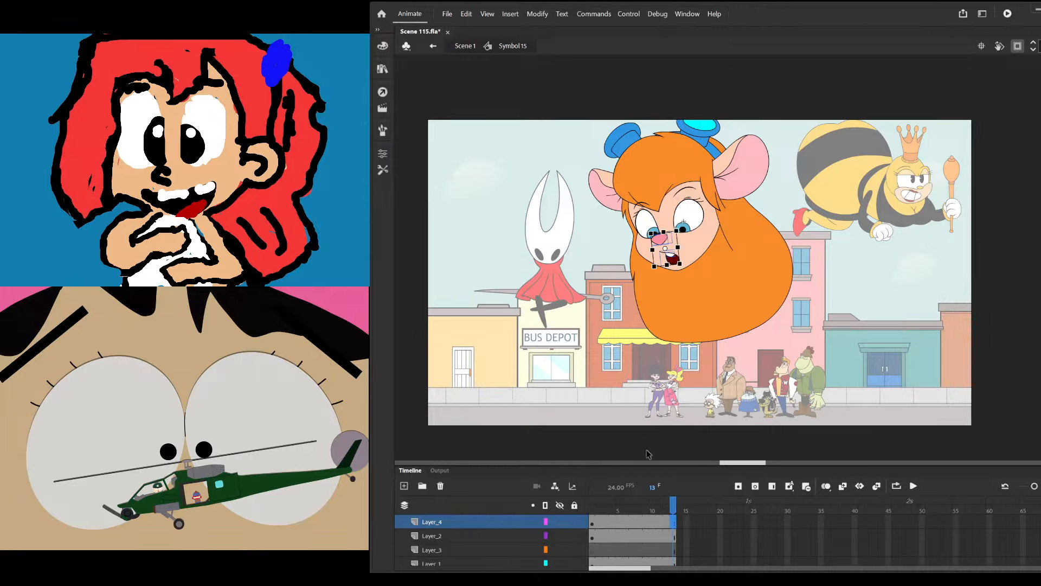
pyautogui.moveTo(640, 468); pyautogui.dragTo(646, 437)
pyautogui.click(653, 355)
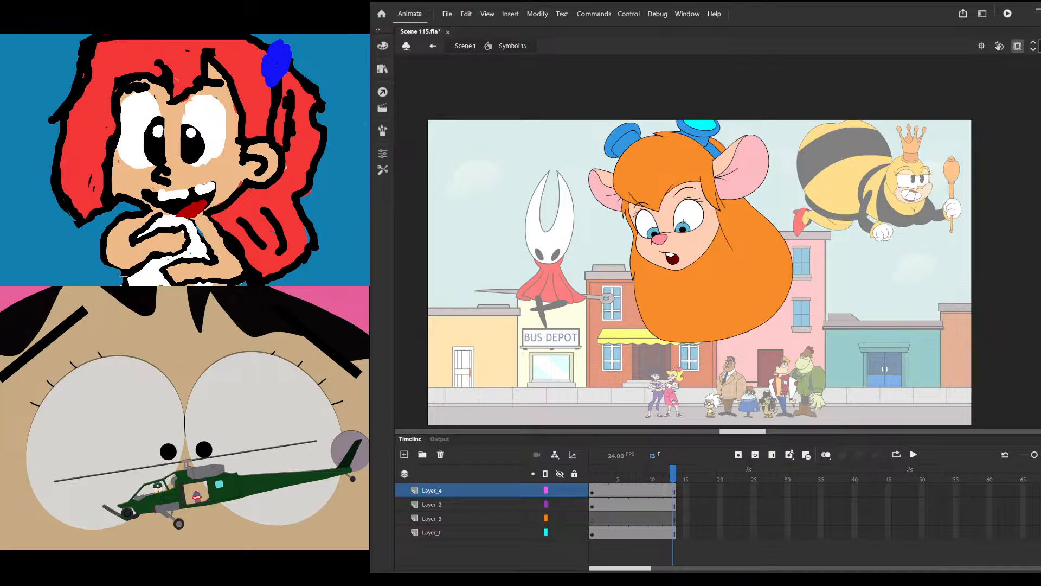
# Draw a small purple rectangle on Layer_1 beside the mouse's face, above the red building's roof
pyautogui.click(729, 268)
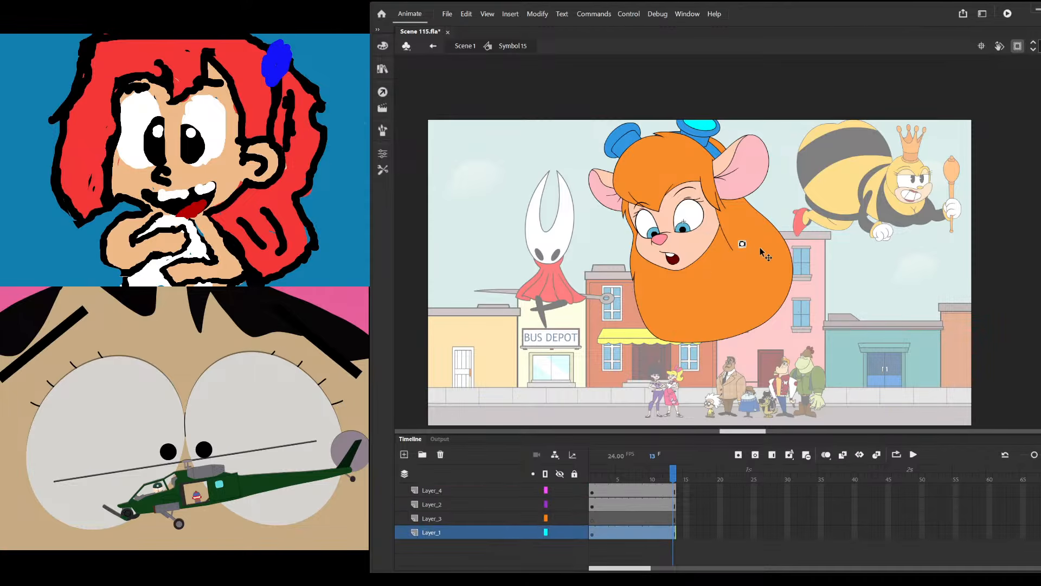
pyautogui.scroll(3, 760, 246)
pyautogui.moveTo(721, 236); pyautogui.dragTo(463, 257)
pyautogui.scroll(-1, 779, 206)
pyautogui.click(486, 191)
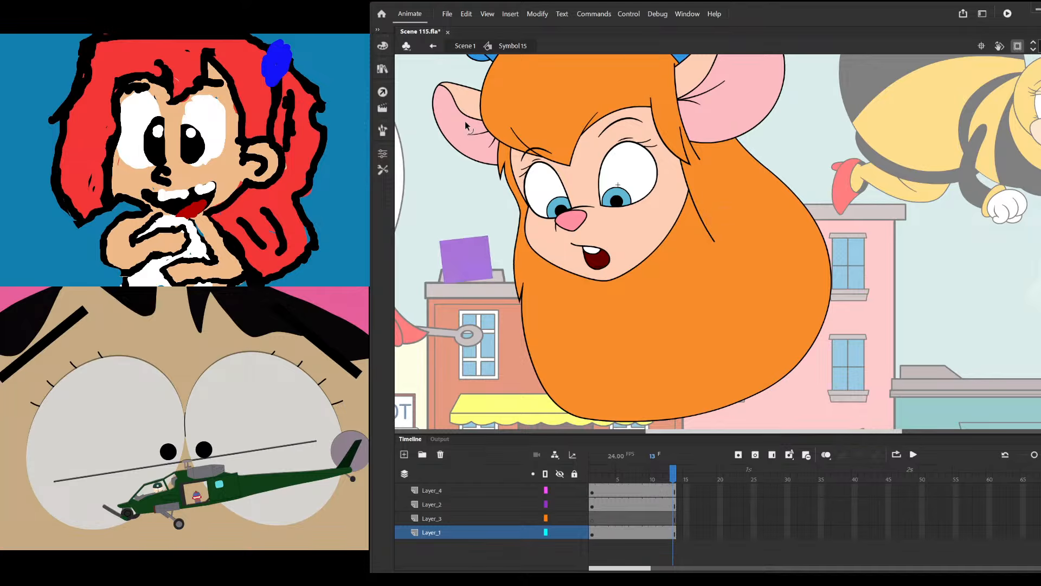
# Draw a small upright skin-coloured rectangle across the mouse's lower jaw line on Layer_1 and give it a black outline
pyautogui.scroll(-3, 536, 235)
pyautogui.scroll(3, 537, 239)
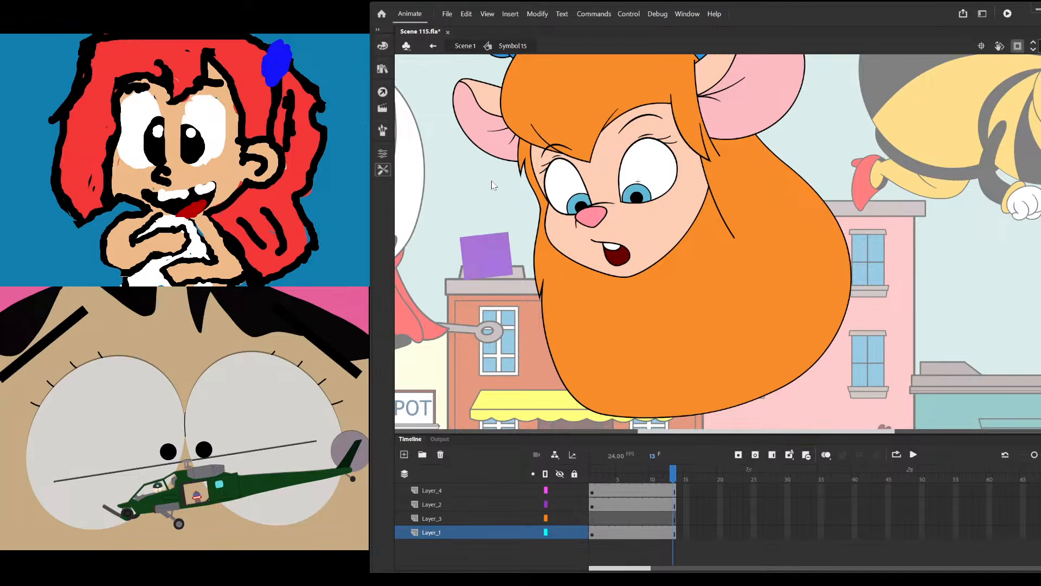
pyautogui.hotkey('ctrl', '=')
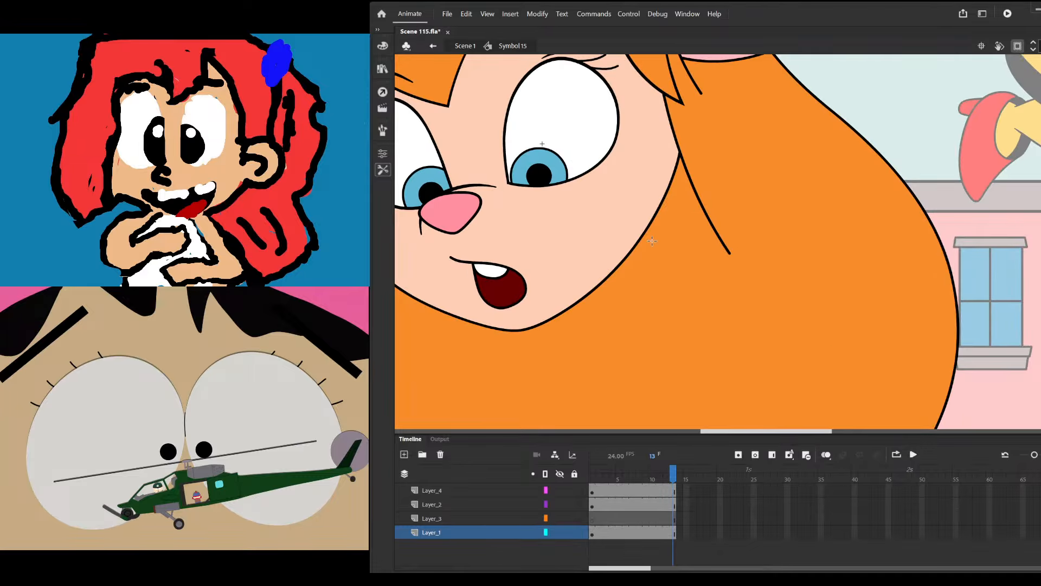
pyautogui.moveTo(588, 255)
pyautogui.mouseDown()
pyautogui.moveTo(602, 302)
pyautogui.moveTo(623, 321)
pyautogui.mouseUp()
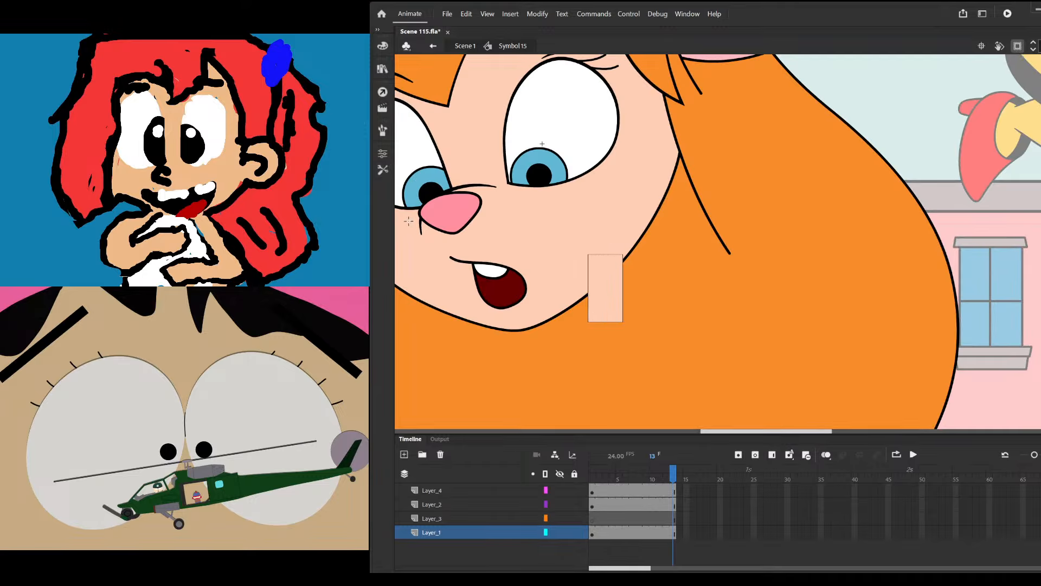
pyautogui.press('q')
pyautogui.click(606, 296)
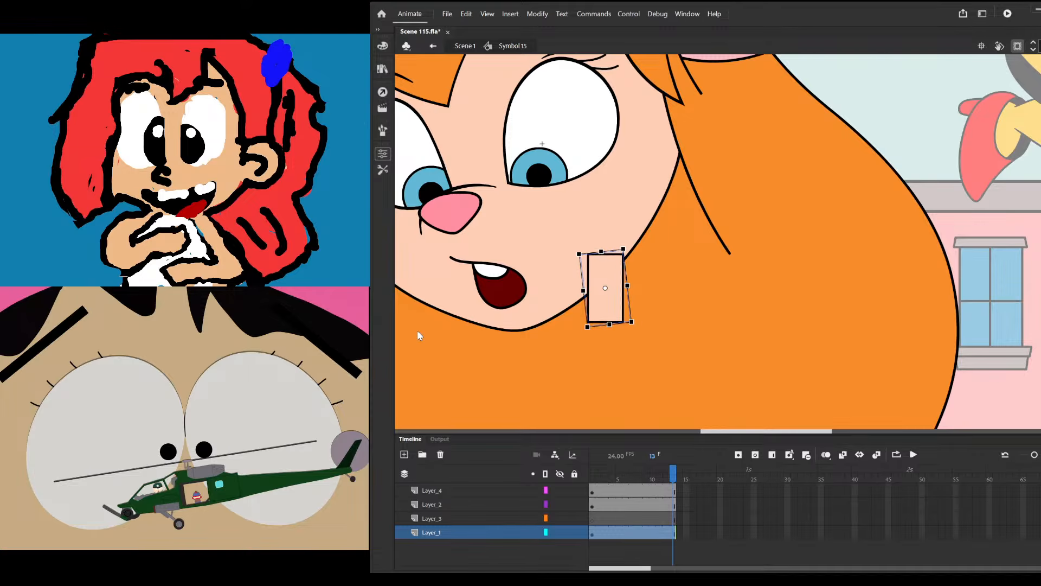
# Reshape the skin-coloured rectangle into a slanted quadrilateral along the jaw by moving three of its corners inside the drawing object
pyautogui.scroll(-2, 418, 335)
pyautogui.scroll(3, 570, 280)
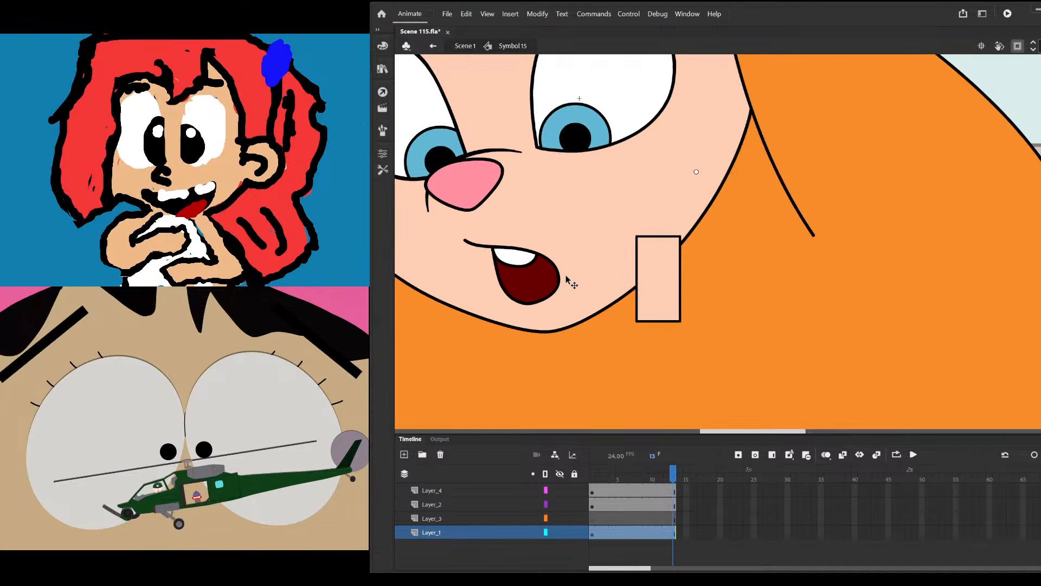
pyautogui.doubleClick(650, 249)
pyautogui.moveTo(638, 237); pyautogui.dragTo(614, 273)
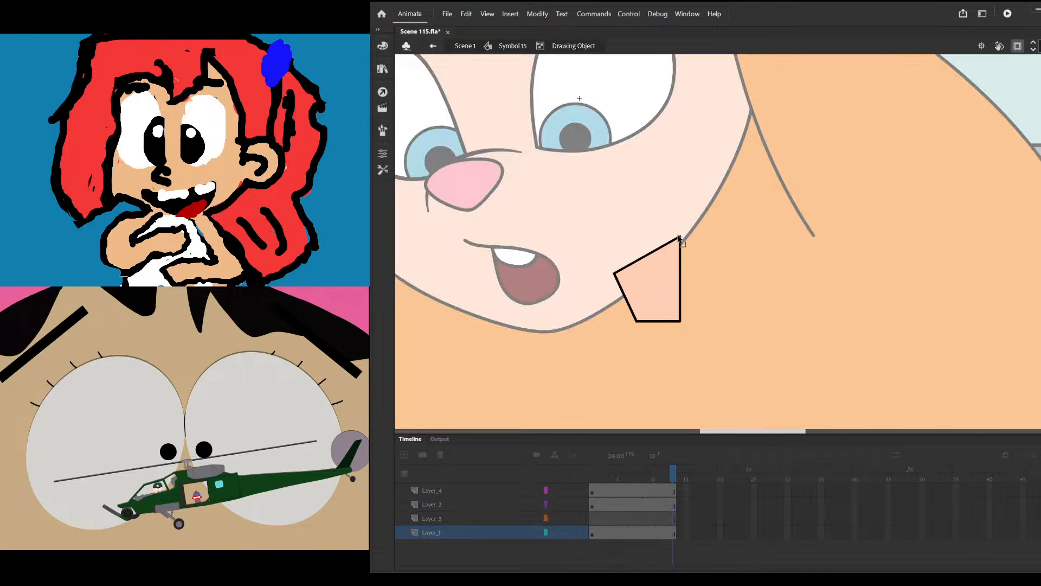
pyautogui.moveTo(679, 237); pyautogui.dragTo(687, 224)
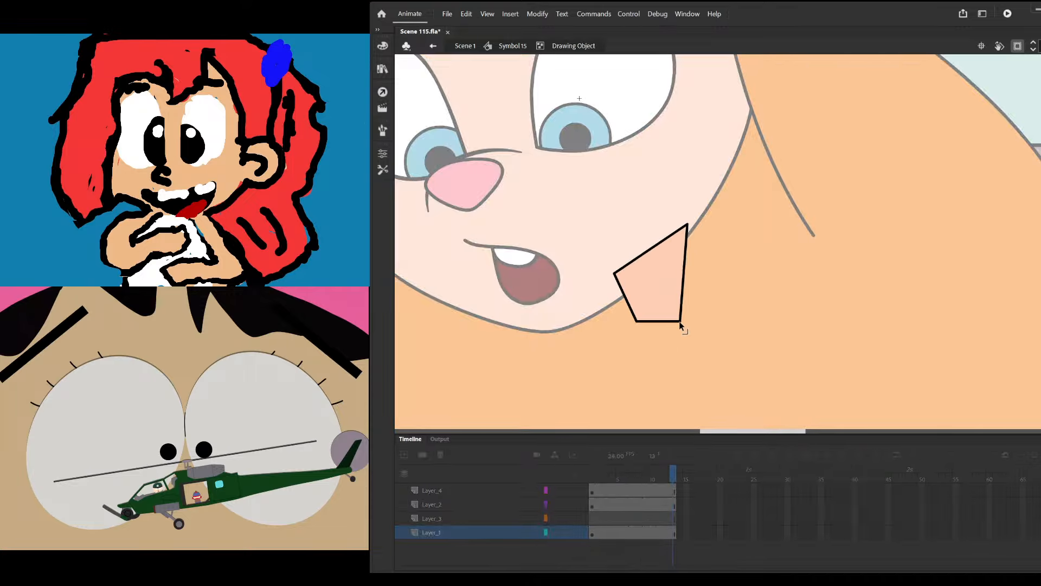
pyautogui.moveTo(680, 324); pyautogui.dragTo(704, 295)
pyautogui.doubleClick(663, 340)
pyautogui.scroll(-2, 680, 304)
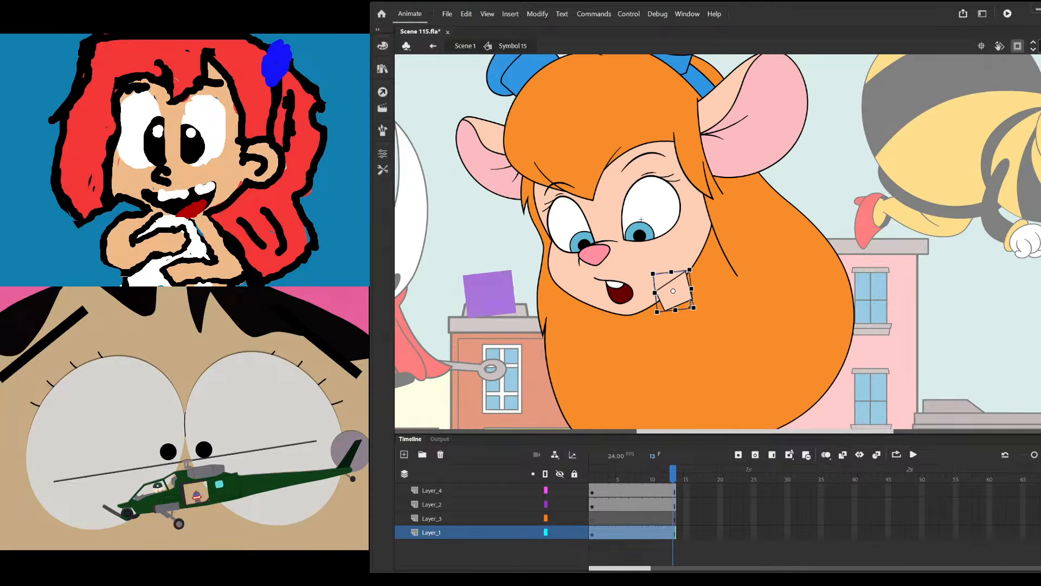
pyautogui.scroll(-1, 698, 349)
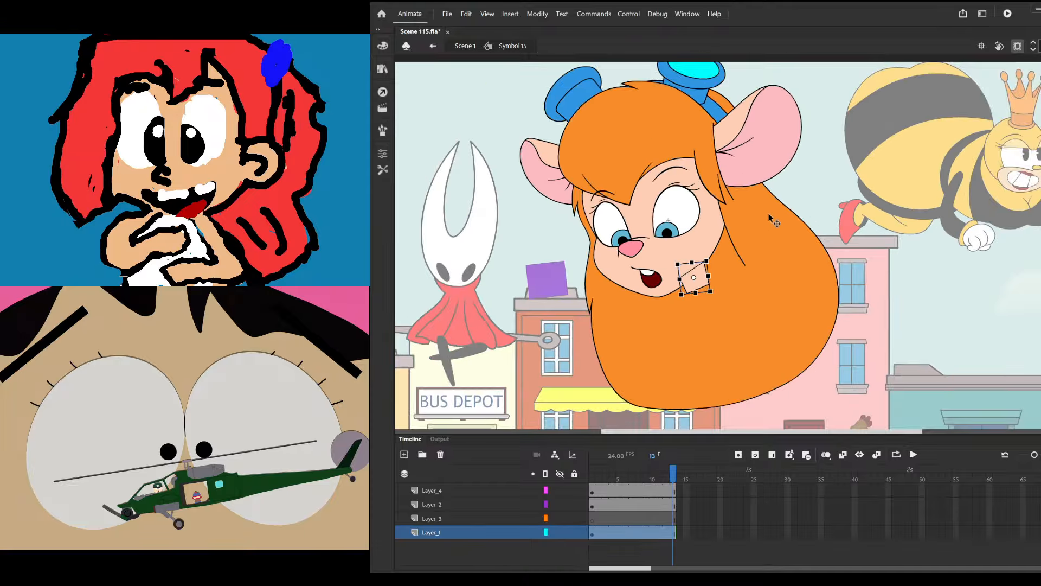
# Move Layer_3, which holds the skin-coloured neck quadrilateral, beneath Layer_1 in the layer stack
pyautogui.scroll(1, 699, 350)
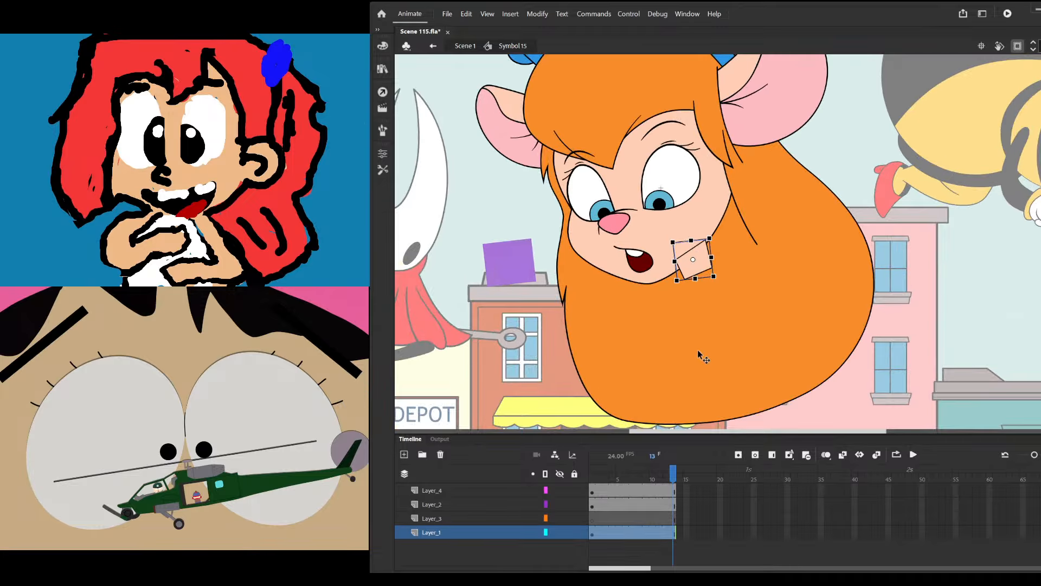
pyautogui.click(698, 351)
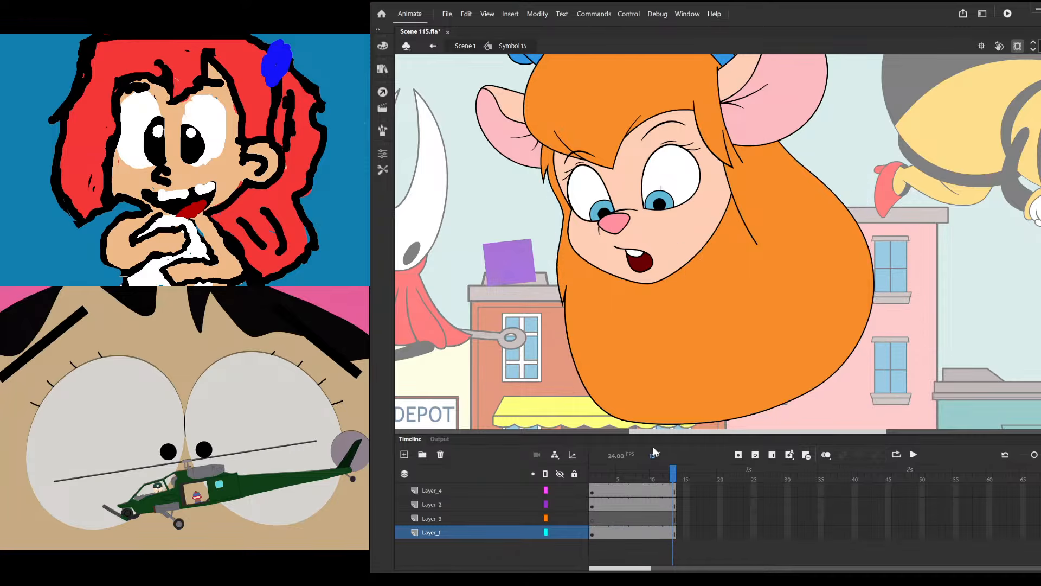
pyautogui.click(597, 519)
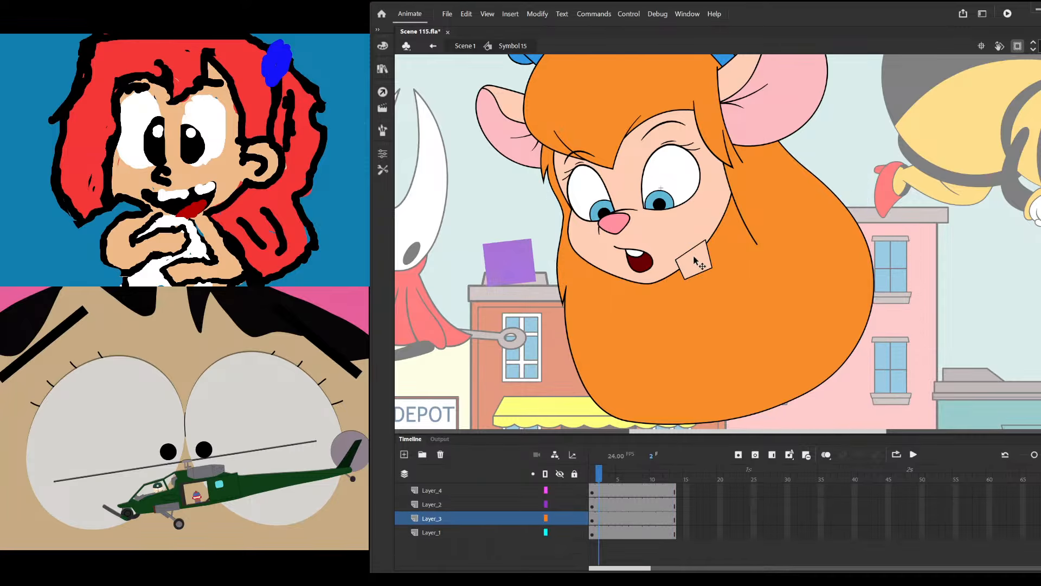
pyautogui.click(694, 262)
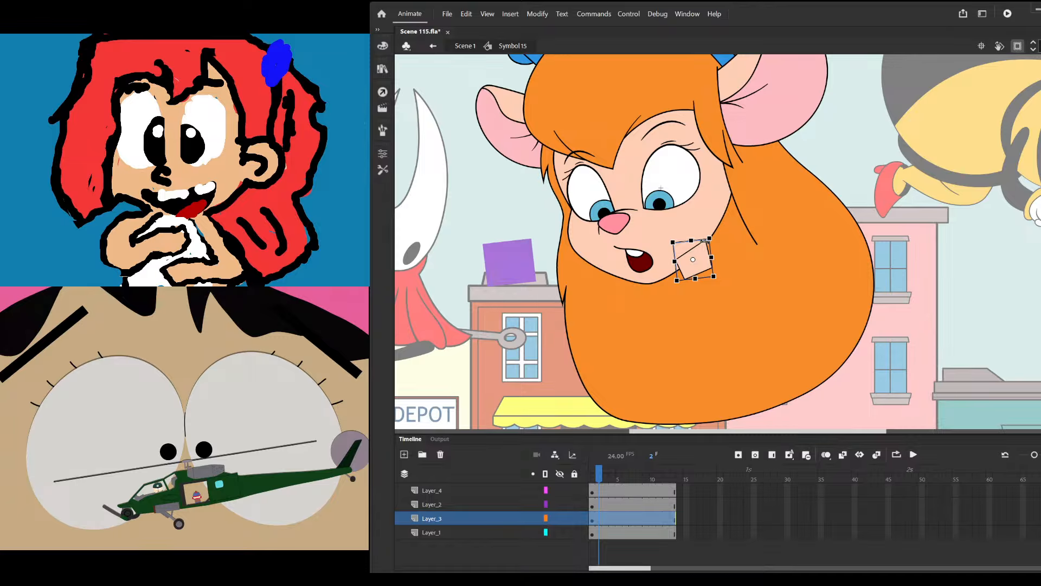
pyautogui.click(670, 238)
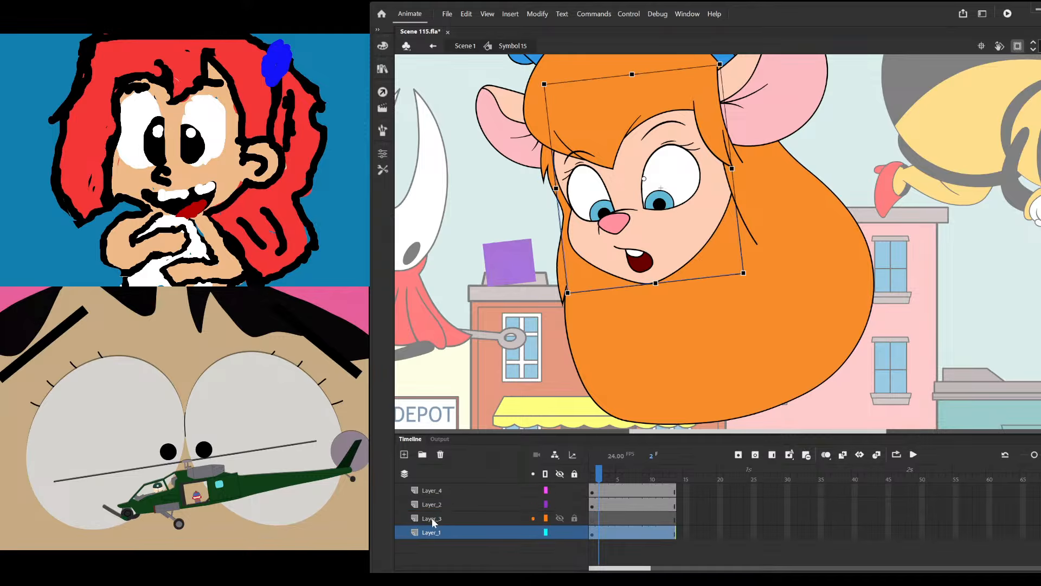
pyautogui.moveTo(432, 519); pyautogui.dragTo(419, 538)
# Cut the large orange back hair from Layer_1 and paste it in place on a new layer beneath Layer_3
pyautogui.click(843, 238)
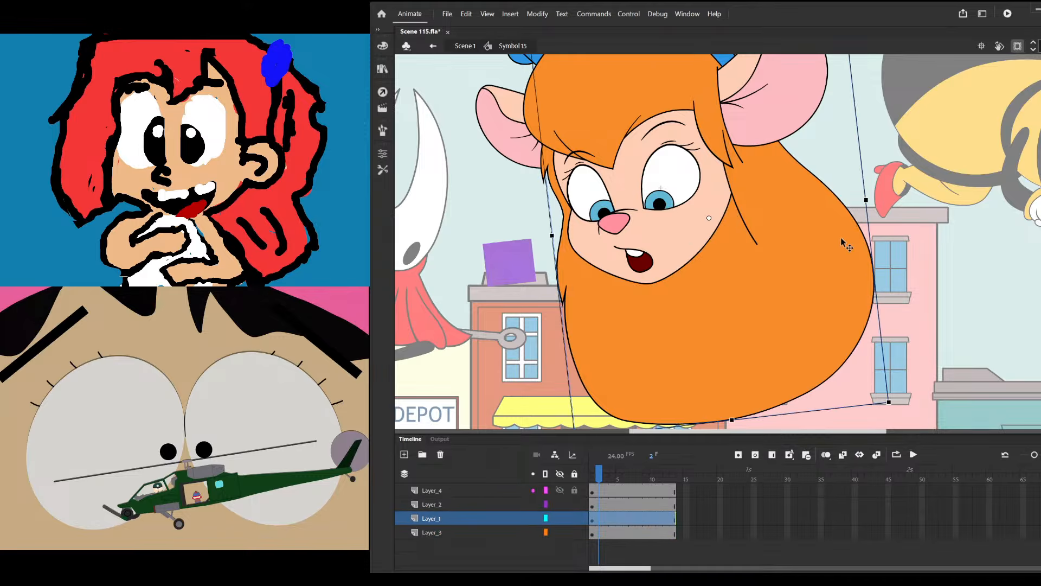
pyautogui.hotkey('ctrl', 'x')
pyautogui.click(549, 529)
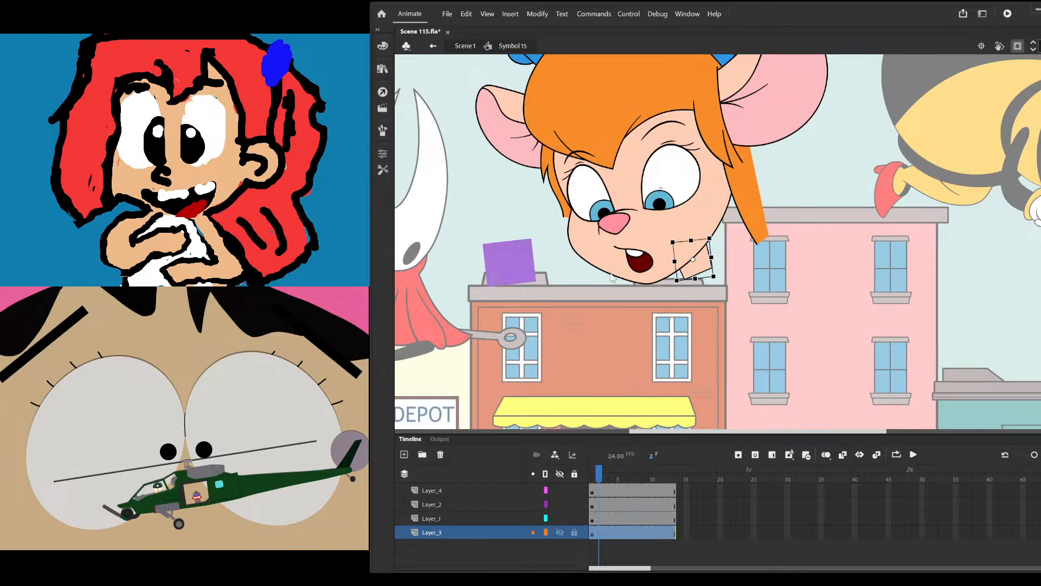
pyautogui.hotkey('ctrl', 'shift', 'n')
pyautogui.moveTo(419, 531); pyautogui.dragTo(422, 551)
pyautogui.hotkey('ctrl', 'shift', 'v')
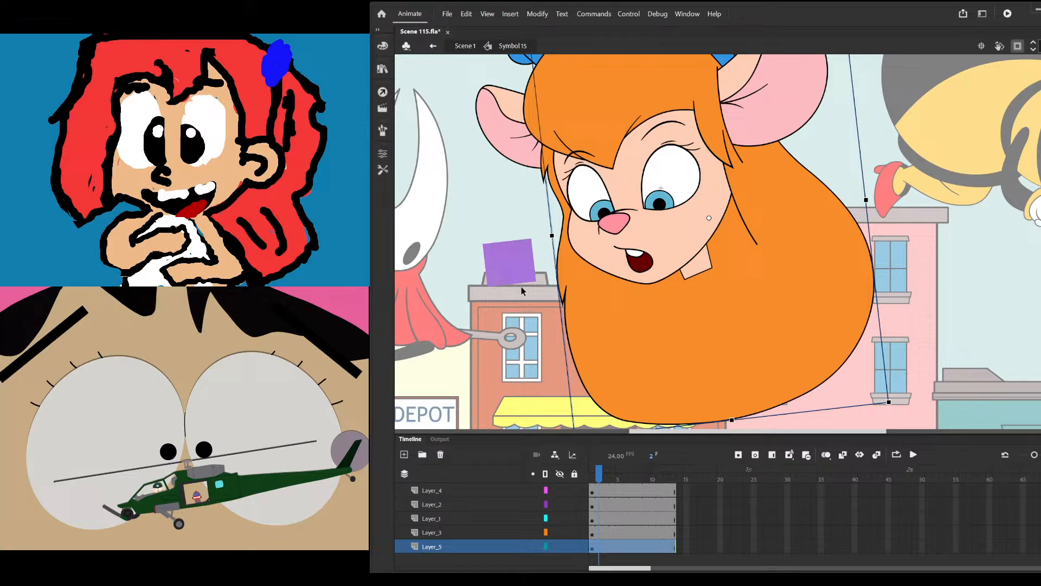
pyautogui.click(544, 270)
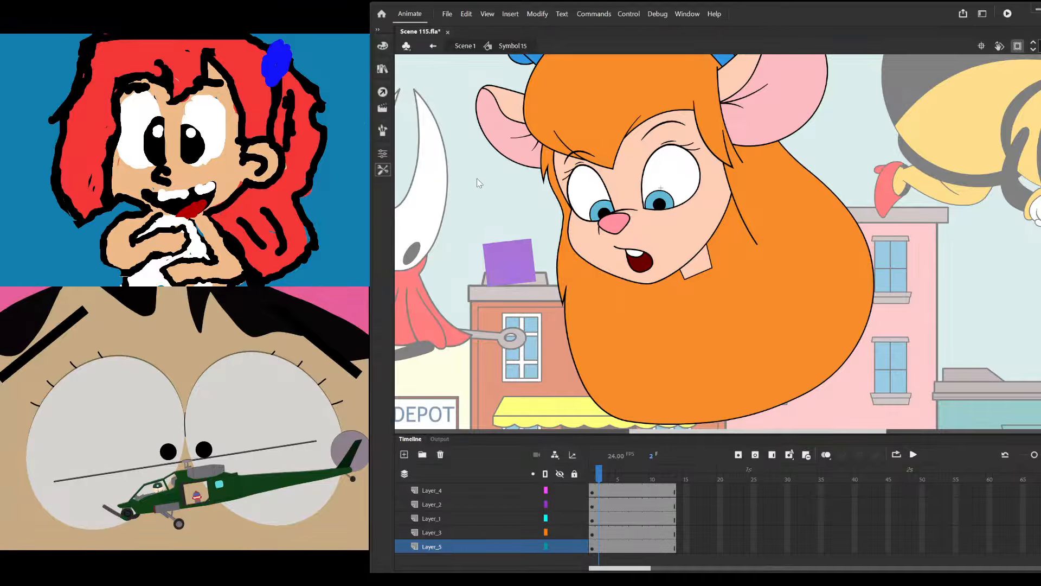
# Add a new layer directly above Layer_1 and select its first frame for drawing beside the neck
pyautogui.scroll(1, 695, 247)
pyautogui.scroll(1, 694, 244)
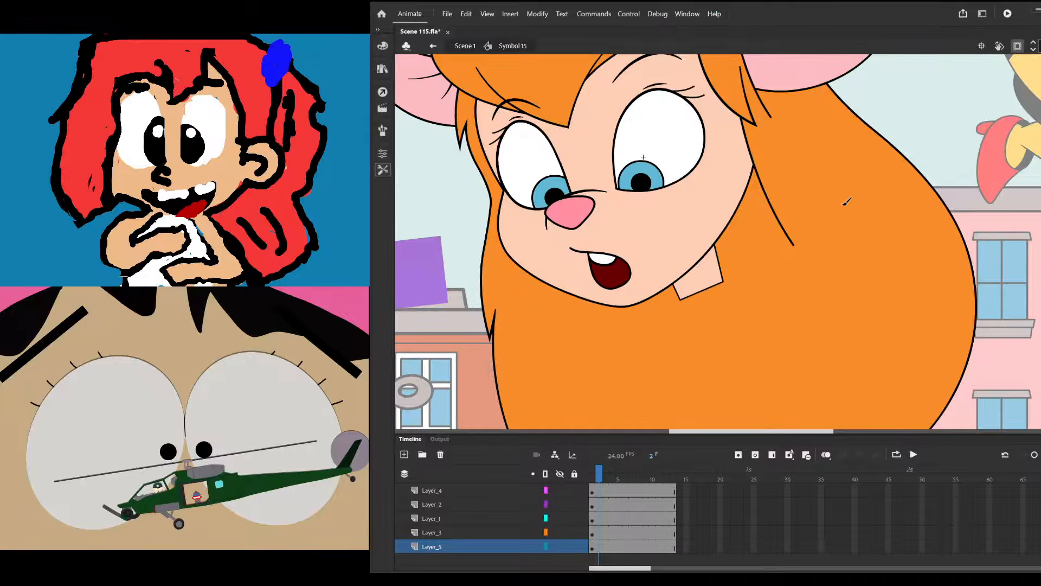
pyautogui.scroll(1, 709, 298)
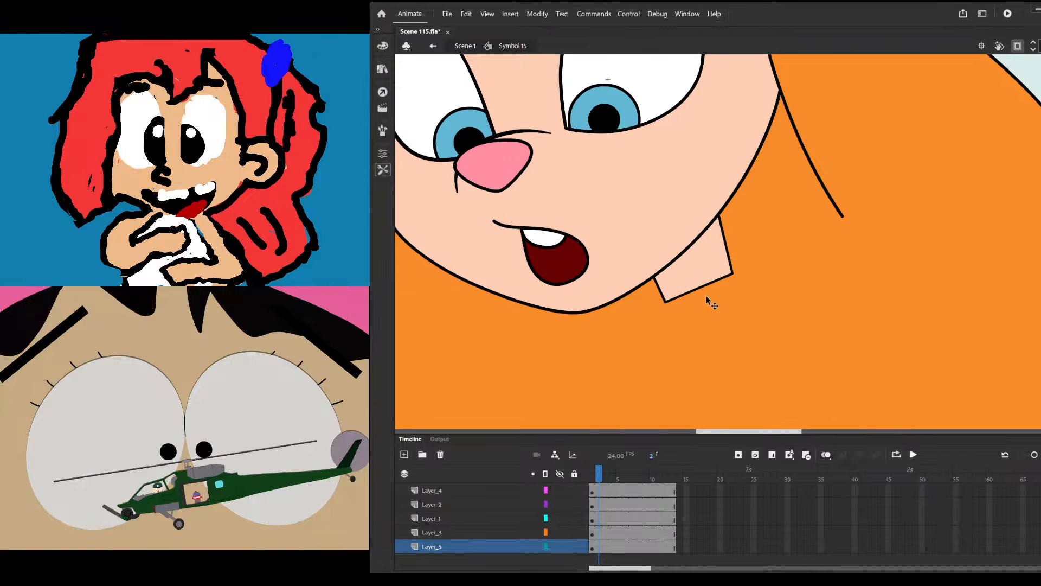
pyautogui.moveTo(683, 336)
pyautogui.mouseDown()
pyautogui.moveTo(722, 235)
pyautogui.moveTo(743, 215)
pyautogui.moveTo(771, 218)
pyautogui.mouseUp()
pyautogui.click(598, 533)
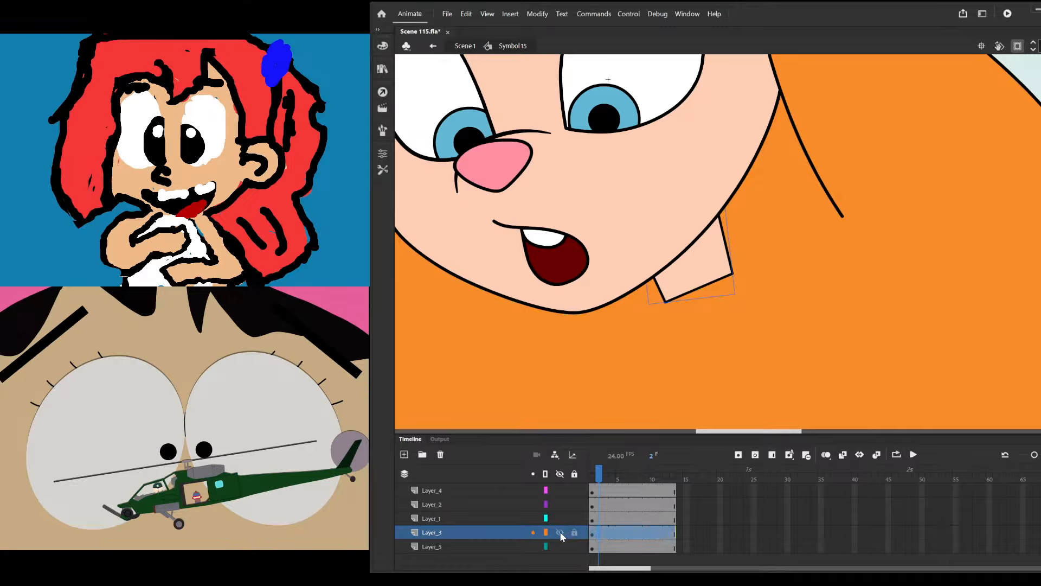
pyautogui.click(479, 520)
pyautogui.hotkey('ctrl', 'alt', 'n')
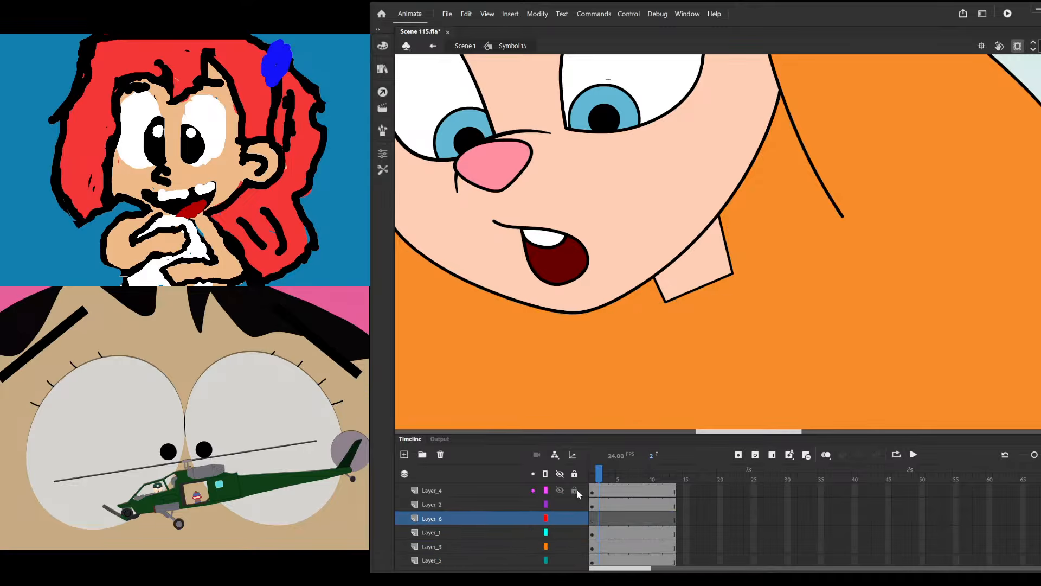
pyautogui.click(592, 518)
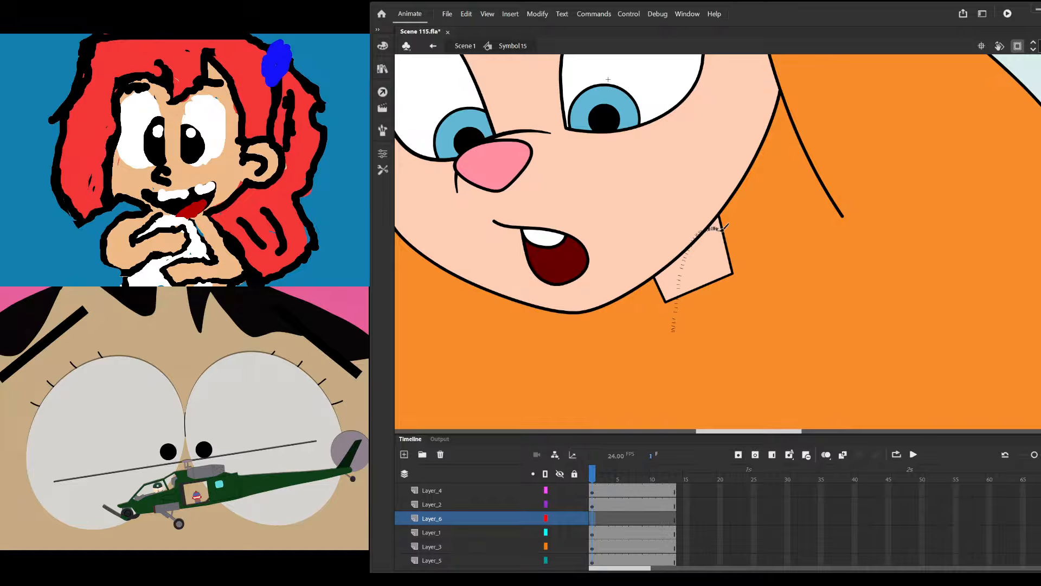
# Draw a closed two-lobed black collar outline over the neck on Layer_6 and remove the overhanging line ends at its lower tip
pyautogui.moveTo(677, 331); pyautogui.dragTo(700, 233)
pyautogui.hotkey('ctrl', 'z')
pyautogui.moveTo(677, 352)
pyautogui.mouseDown()
pyautogui.moveTo(719, 230)
pyautogui.moveTo(786, 141)
pyautogui.moveTo(799, 248)
pyautogui.moveTo(786, 289)
pyautogui.moveTo(642, 350)
pyautogui.moveTo(698, 270)
pyautogui.moveTo(739, 261)
pyautogui.moveTo(749, 157)
pyautogui.moveTo(778, 129)
pyautogui.moveTo(795, 131)
pyautogui.moveTo(849, 196)
pyautogui.moveTo(862, 234)
pyautogui.moveTo(645, 363)
pyautogui.mouseUp()
pyautogui.hotkey('ctrl', 'z')
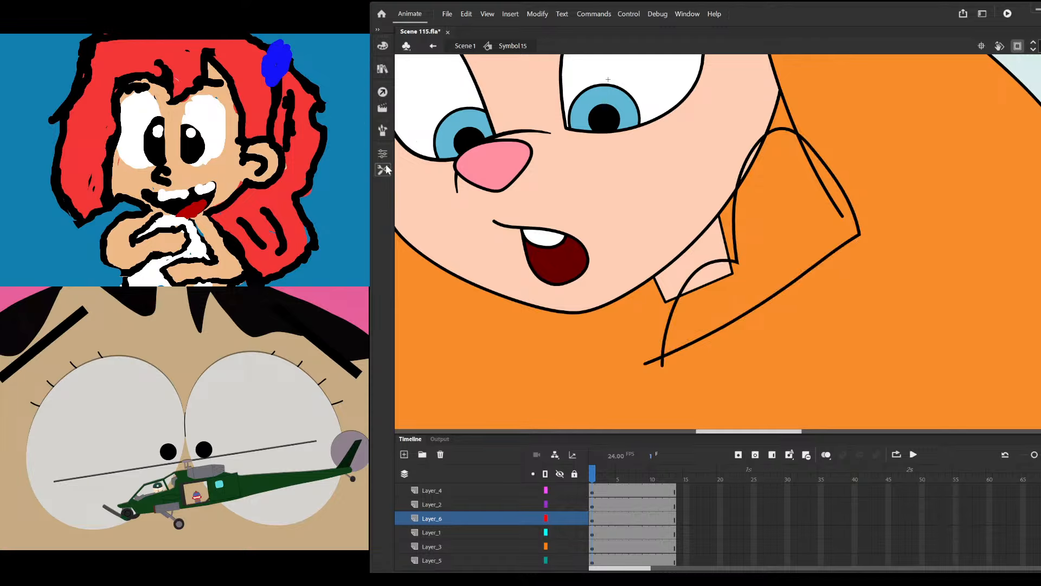
pyautogui.doubleClick(658, 364)
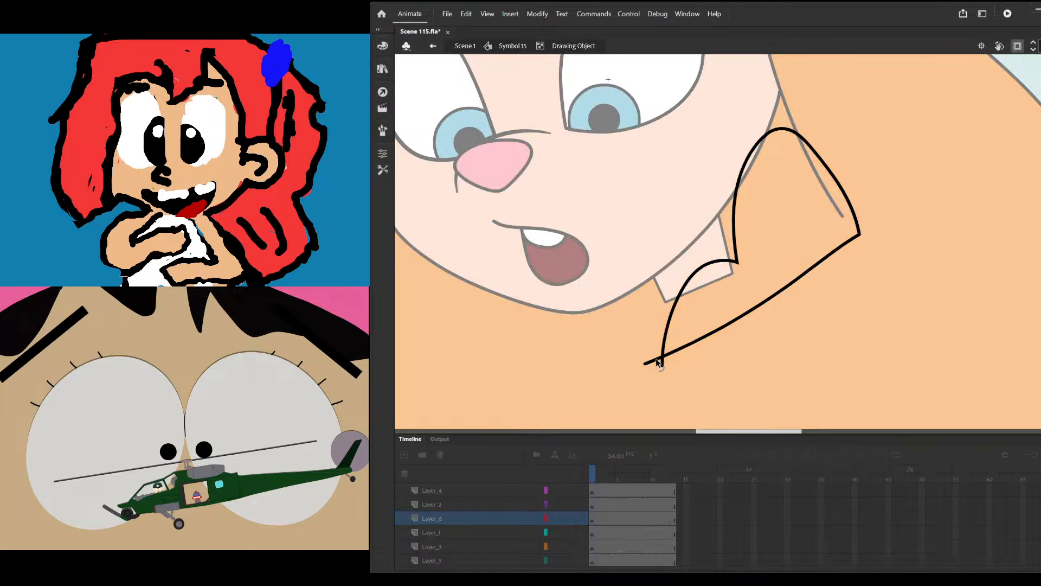
pyautogui.doubleClick(718, 370)
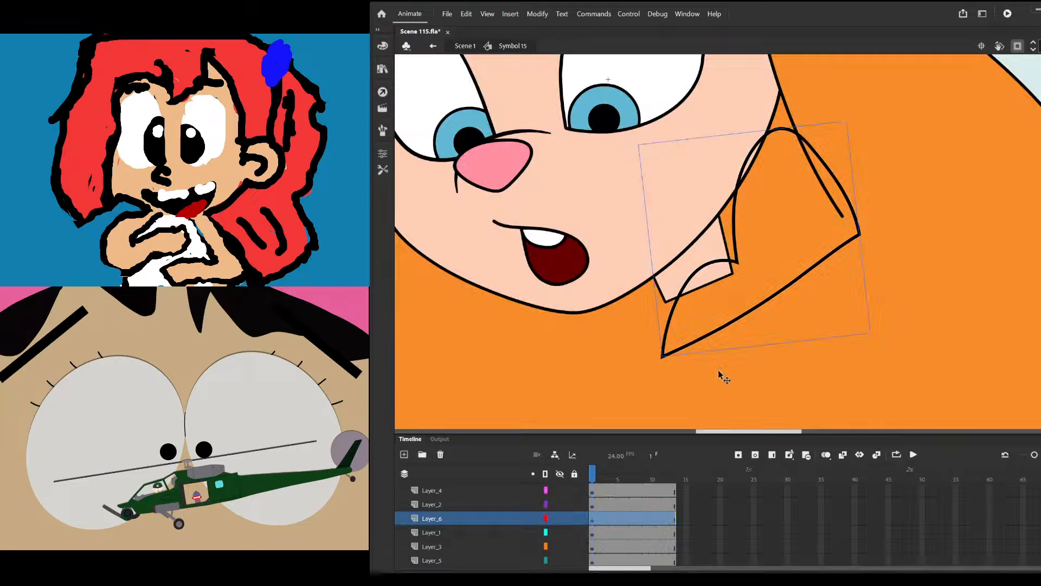
# Straighten the long lower edge of the collar outline inside its drawing object
pyautogui.doubleClick(738, 336)
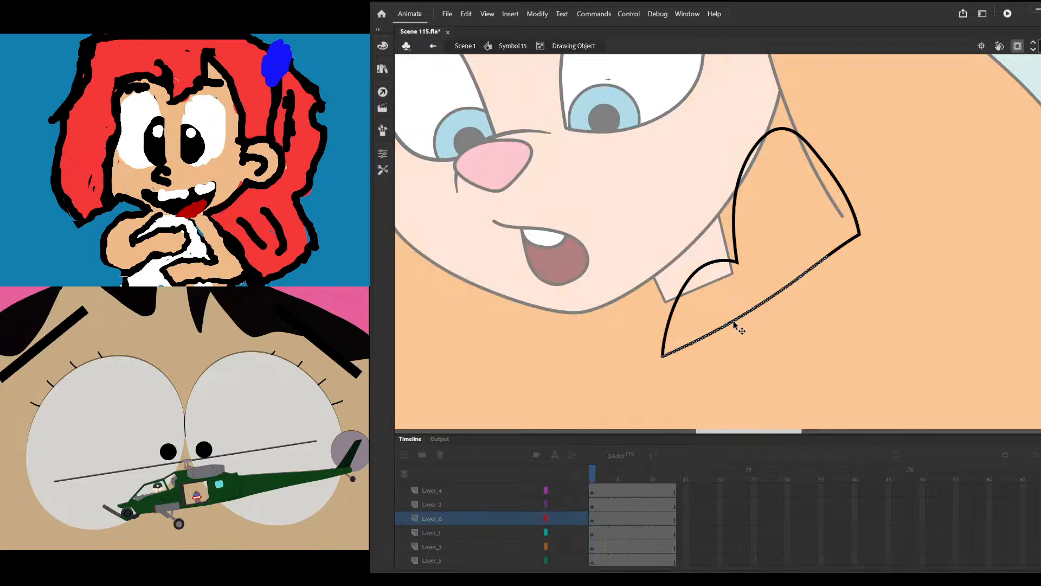
pyautogui.keyDown('shift'); pyautogui.click(841, 251); pyautogui.keyUp('shift')
pyautogui.click(844, 194)
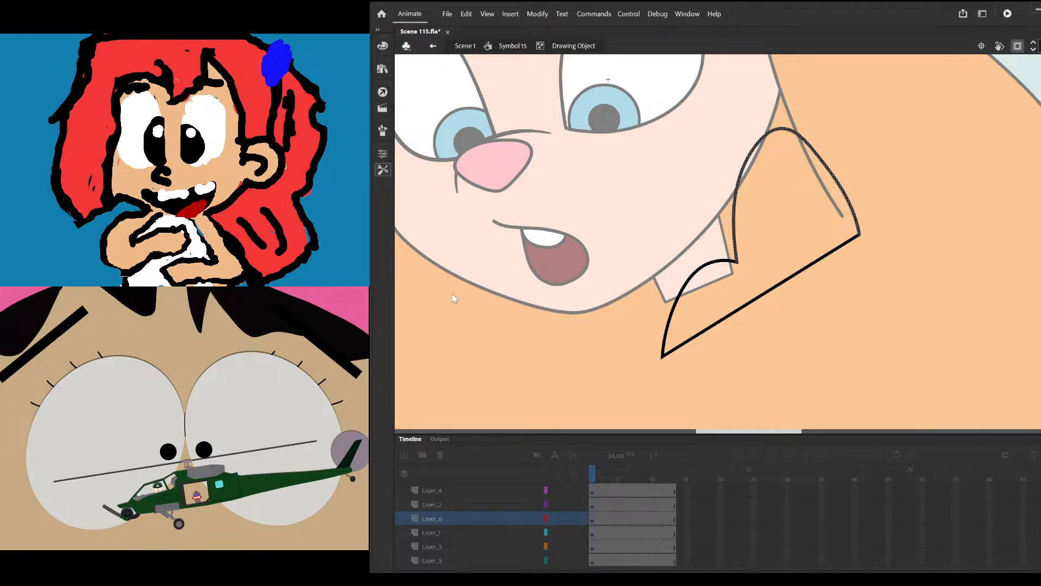
# Reshape the collar outline's upper lobe into a narrower, lower peak and refine the lower lobe's curve across the neck
pyautogui.click(762, 171)
pyautogui.moveTo(795, 138); pyautogui.dragTo(786, 141)
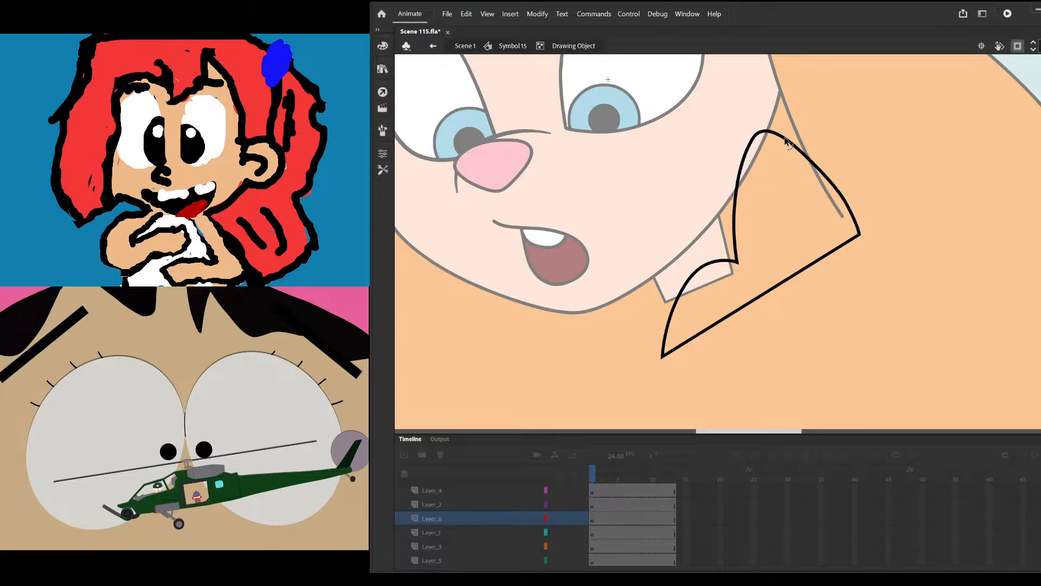
pyautogui.moveTo(840, 191); pyautogui.dragTo(826, 184)
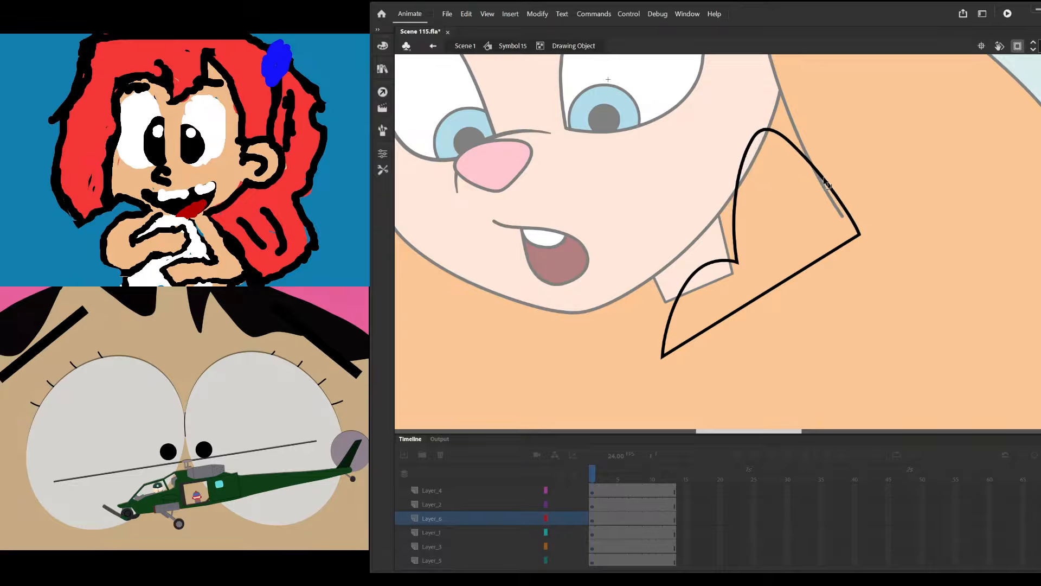
pyautogui.moveTo(771, 134); pyautogui.dragTo(750, 165)
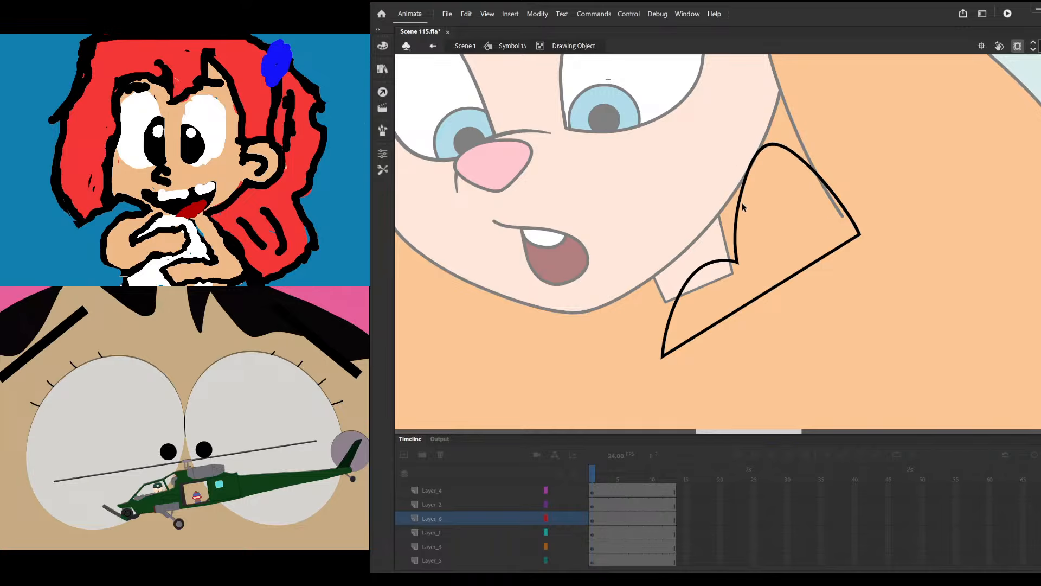
pyautogui.moveTo(742, 207); pyautogui.dragTo(746, 191)
pyautogui.moveTo(777, 150)
pyautogui.mouseDown()
pyautogui.moveTo(788, 153)
pyautogui.moveTo(780, 149)
pyautogui.mouseUp()
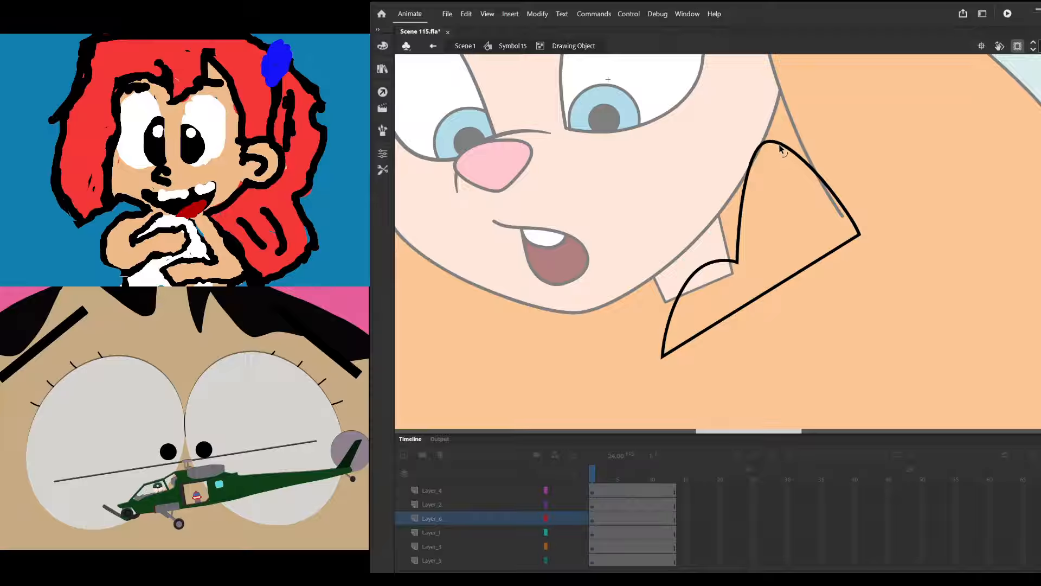
pyautogui.moveTo(675, 303); pyautogui.dragTo(686, 279)
pyautogui.click(687, 277)
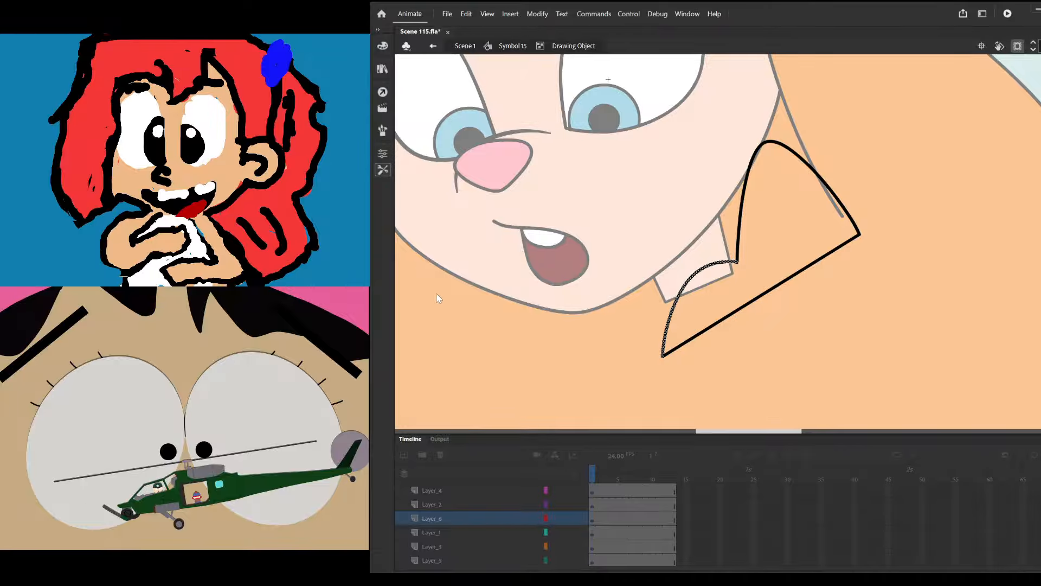
pyautogui.click(577, 357)
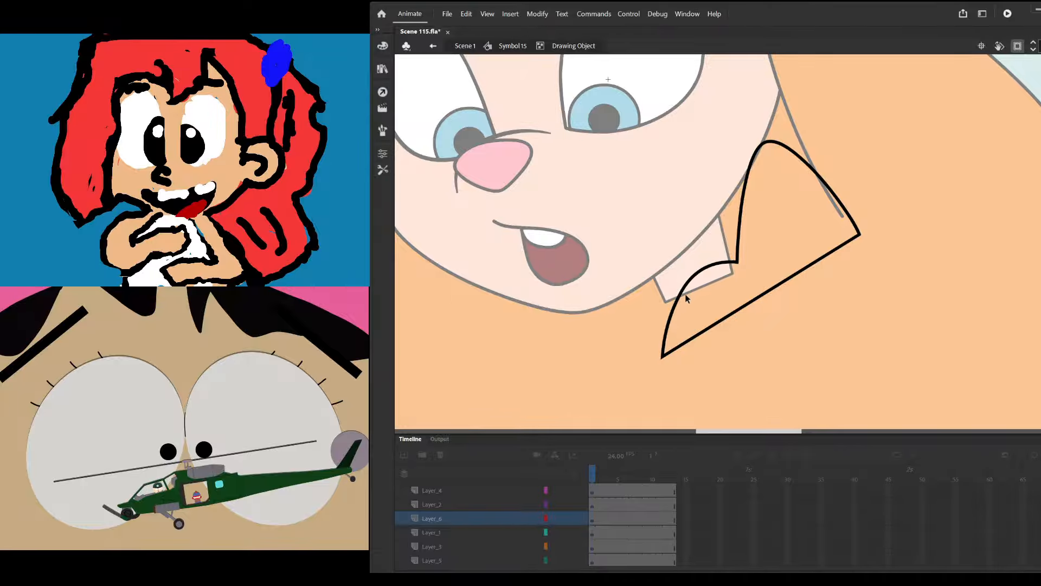
pyautogui.doubleClick(634, 362)
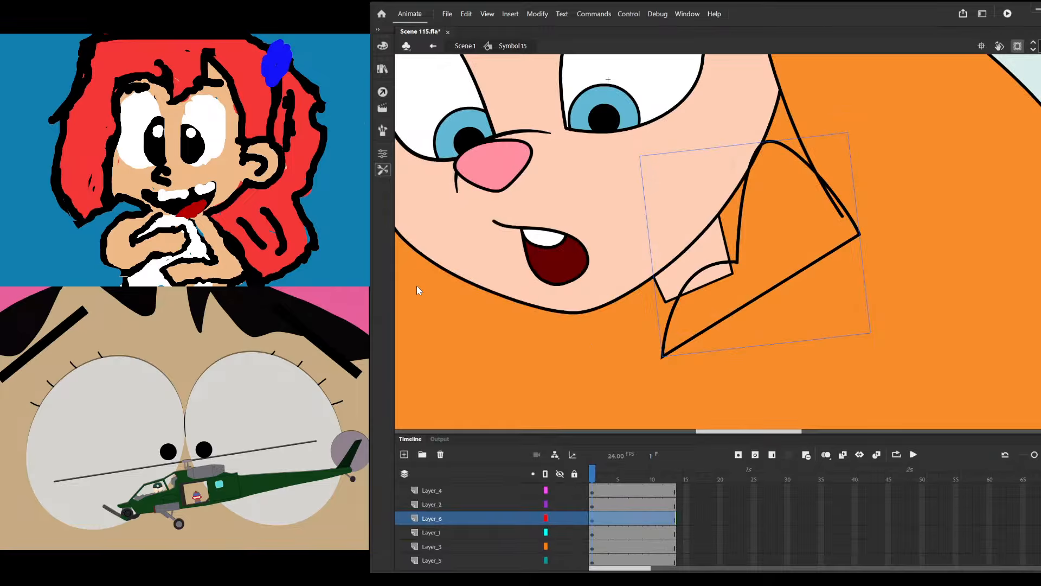
# Fill the collar outline with purple and paste a duplicate of it, offset toward the mouse's mouth
pyautogui.hotkey('ctrl', 'z')
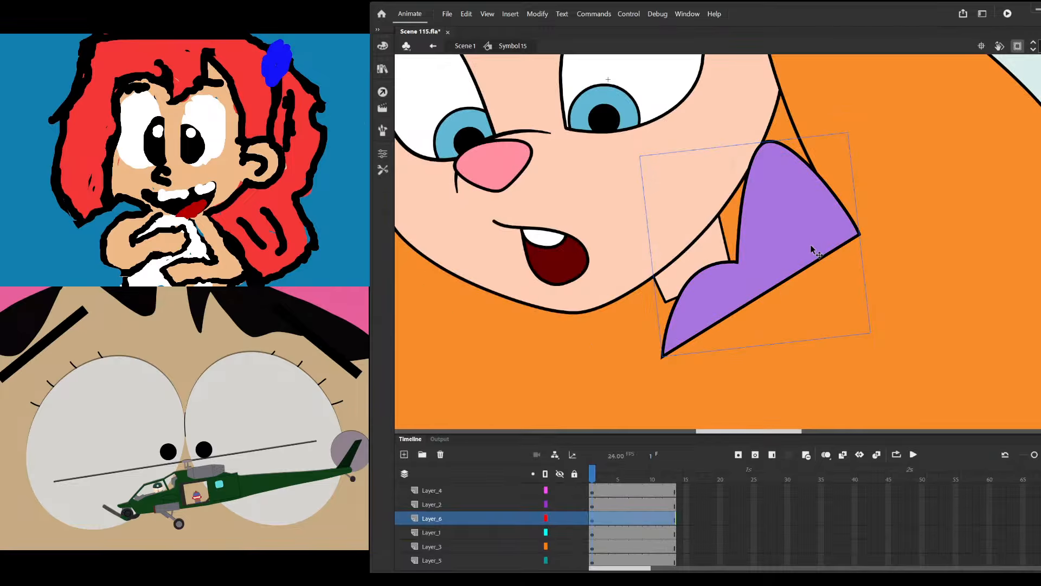
pyautogui.hotkey('ctrl', 'c')
pyautogui.hotkey('ctrl', 'shift', 'v')
pyautogui.moveTo(809, 246); pyautogui.dragTo(700, 224)
pyautogui.scroll(-2, 698, 221)
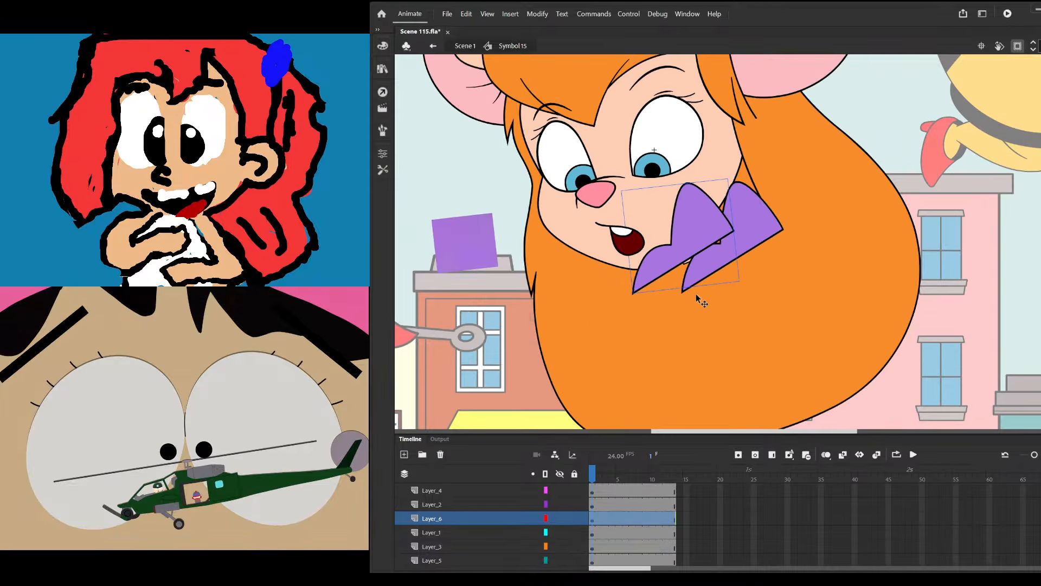
# Transfer the duplicate collar piece from Layer_6 to Layer_5 so it sits behind the face and neck
pyautogui.press('Delete')
pyautogui.click(648, 290)
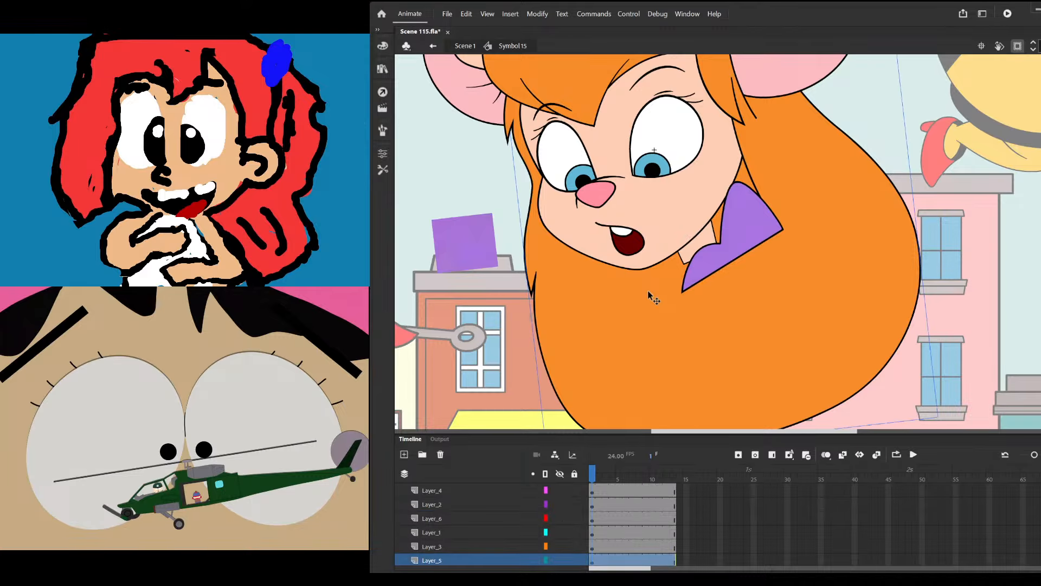
pyautogui.scroll(1, 671, 269)
pyautogui.scroll(1, 671, 270)
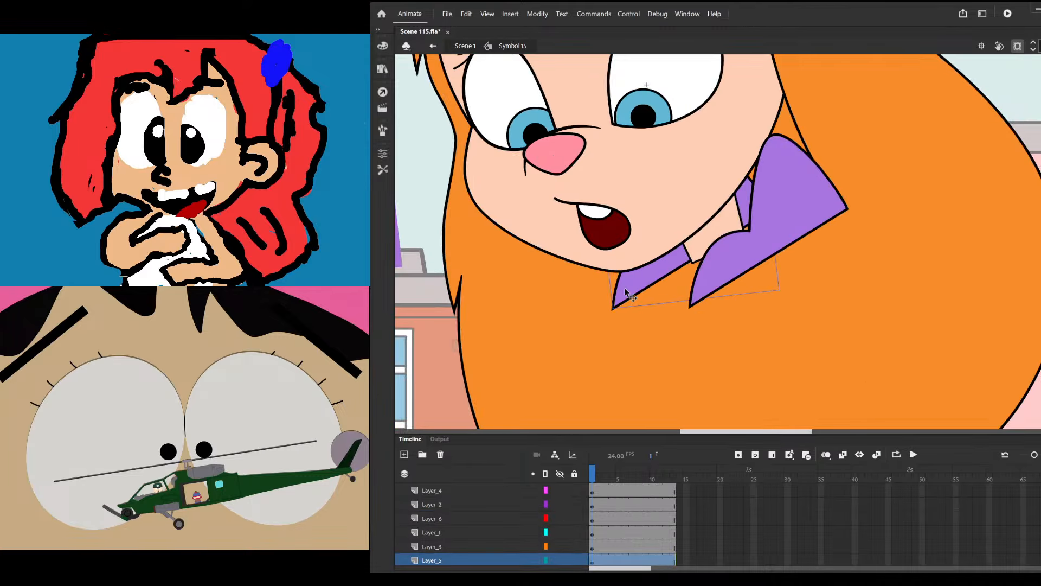
# Skew the rear collar piece so its tip points down below the chin, and move the front collar piece slightly lower
pyautogui.click(382, 169)
pyautogui.moveTo(768, 189); pyautogui.dragTo(754, 154)
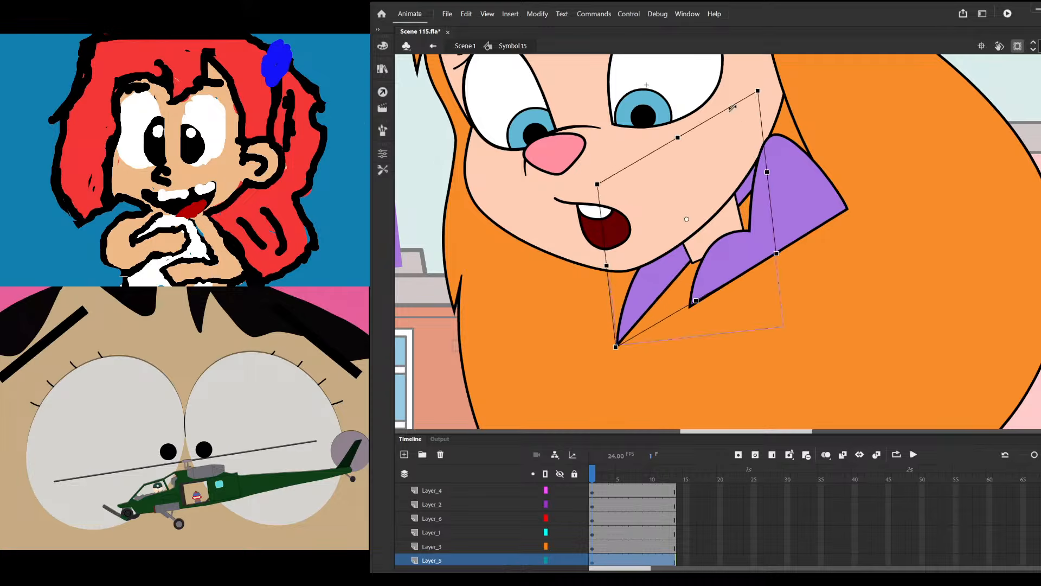
pyautogui.moveTo(741, 114); pyautogui.dragTo(693, 129)
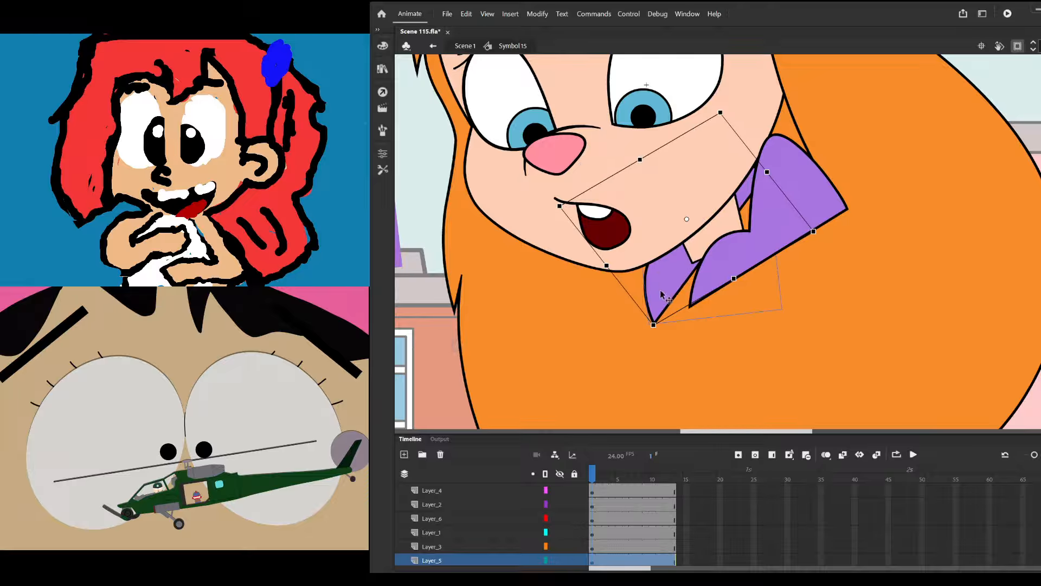
pyautogui.moveTo(662, 299); pyautogui.dragTo(645, 314)
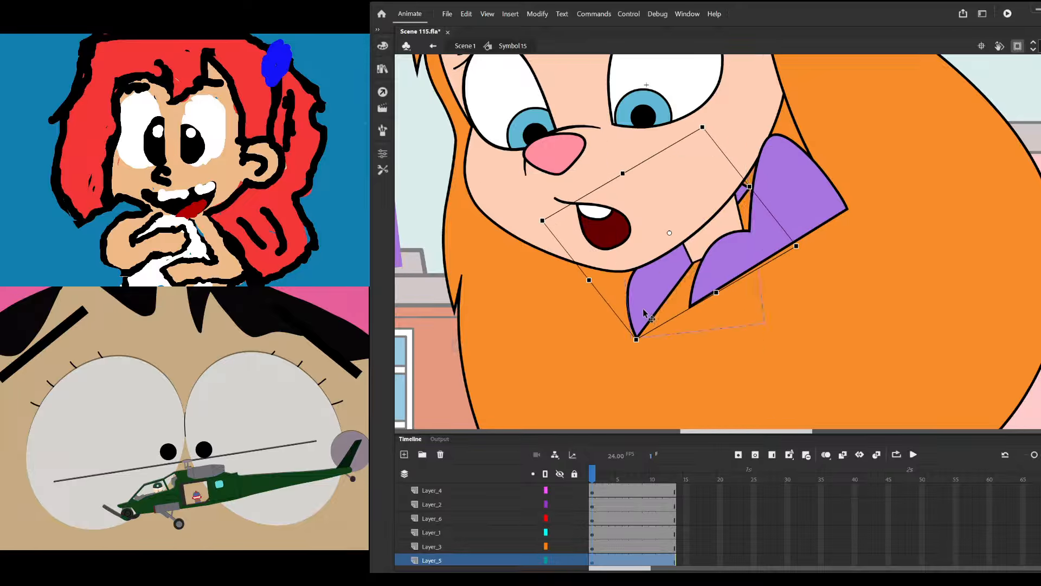
pyautogui.click(719, 290)
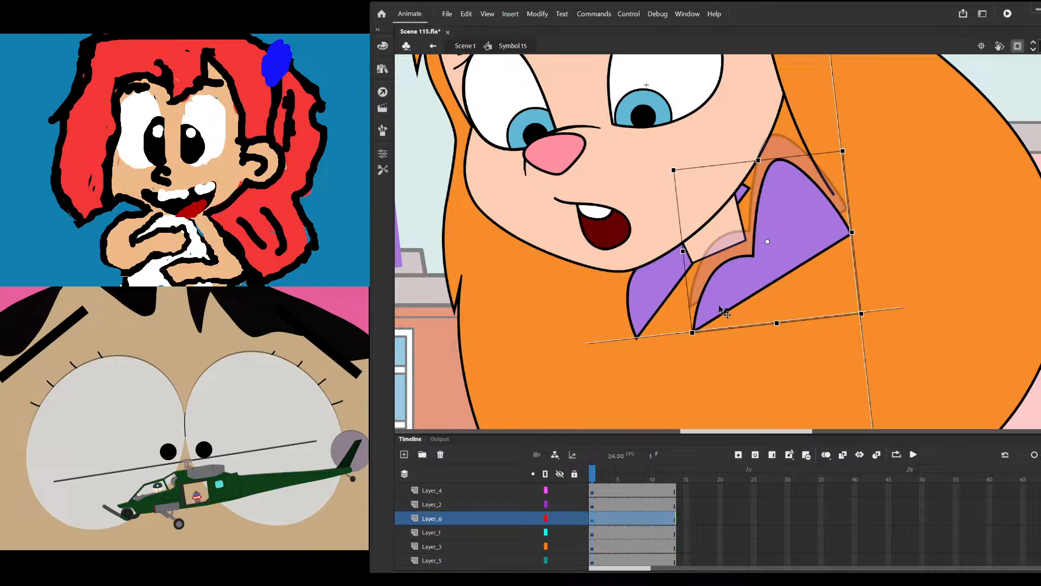
# Bend the rear collar piece's straight lower edge inward into a curve between its pointed tip and back corner
pyautogui.doubleClick(660, 295)
pyautogui.moveTo(815, 230); pyautogui.dragTo(816, 232)
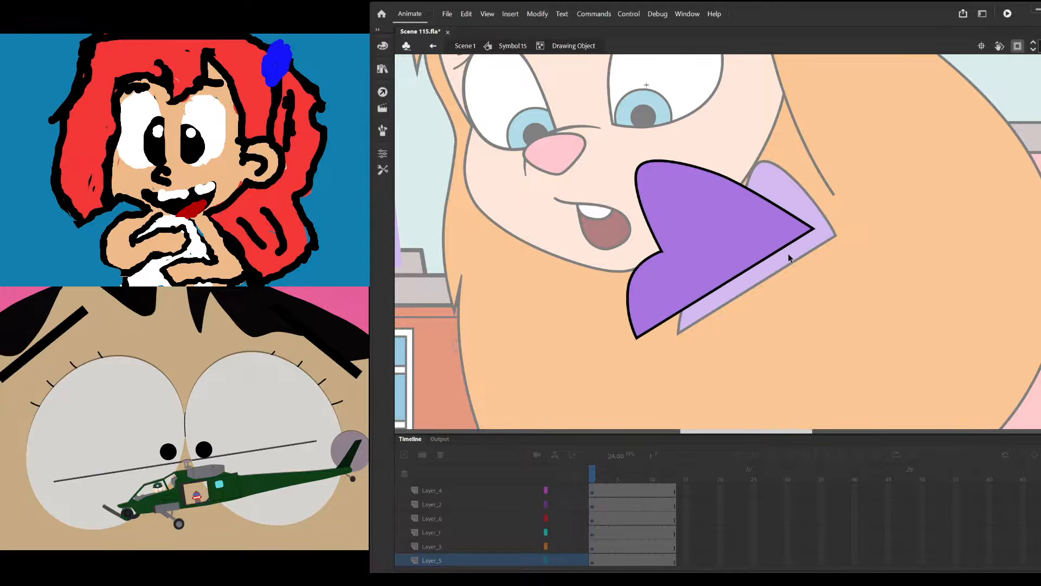
pyautogui.moveTo(755, 266); pyautogui.dragTo(727, 233)
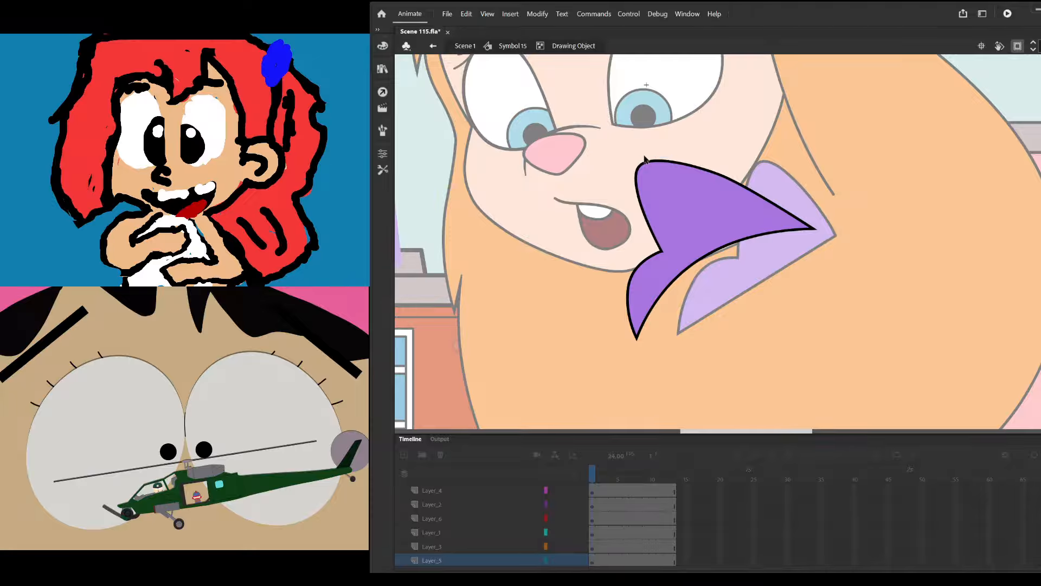
pyautogui.doubleClick(542, 231)
# Move the neck shape's two upper corners farther up behind the mouse's face
pyautogui.scroll(2, 693, 262)
pyautogui.click(706, 260)
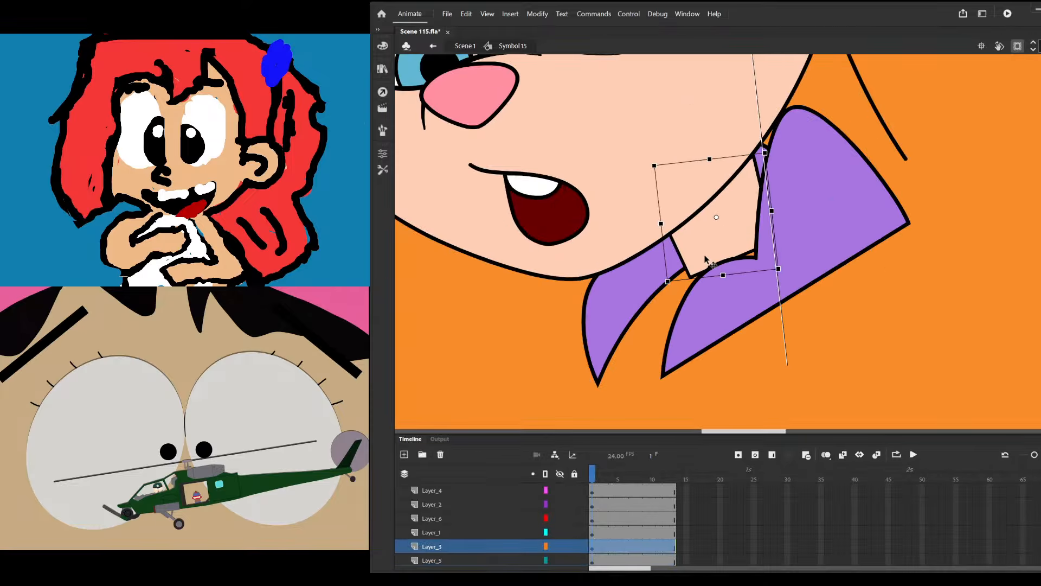
pyautogui.scroll(2, 716, 250)
pyautogui.doubleClick(716, 236)
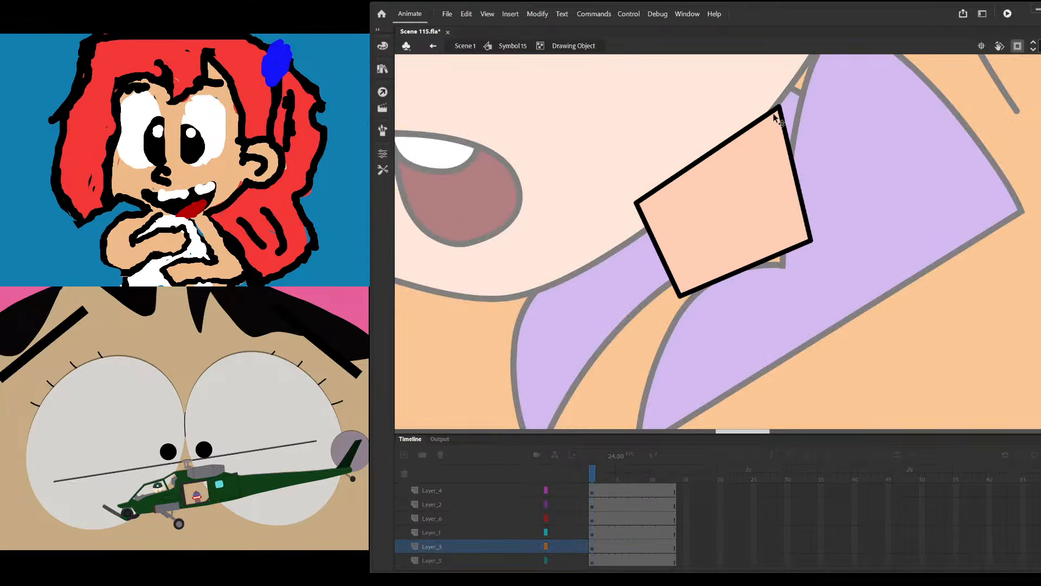
pyautogui.moveTo(774, 114); pyautogui.dragTo(761, 66)
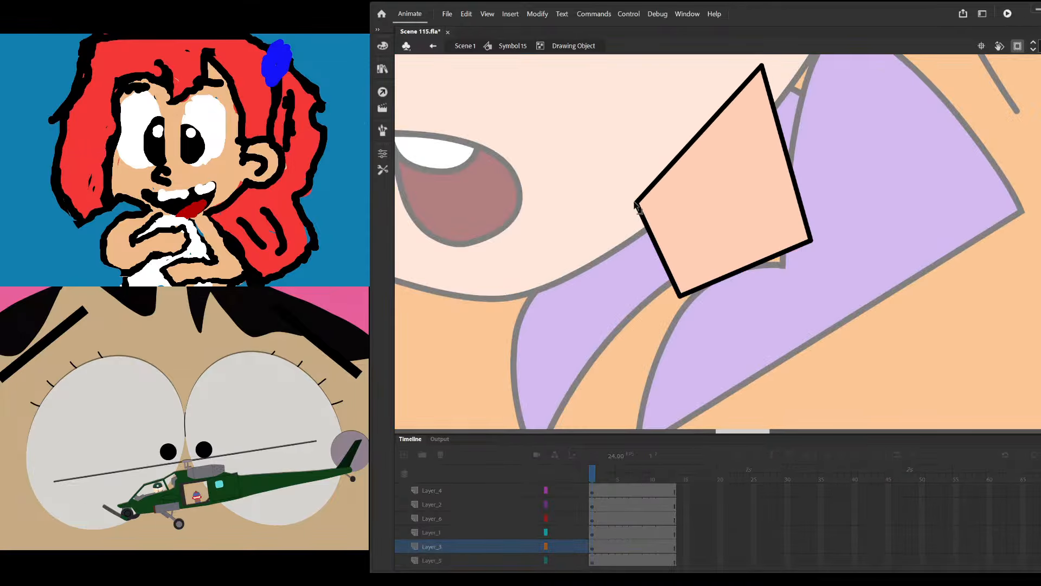
pyautogui.moveTo(636, 205); pyautogui.dragTo(616, 174)
pyautogui.doubleClick(587, 265)
pyautogui.scroll(-2, 723, 255)
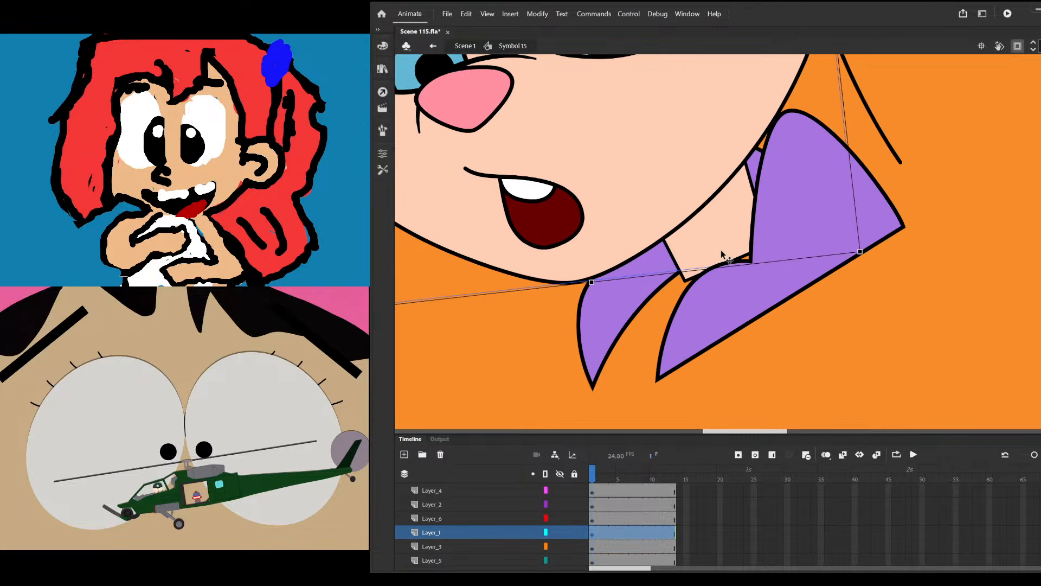
pyautogui.scroll(2, 728, 242)
pyautogui.click(728, 242)
pyautogui.scroll(-1, 728, 242)
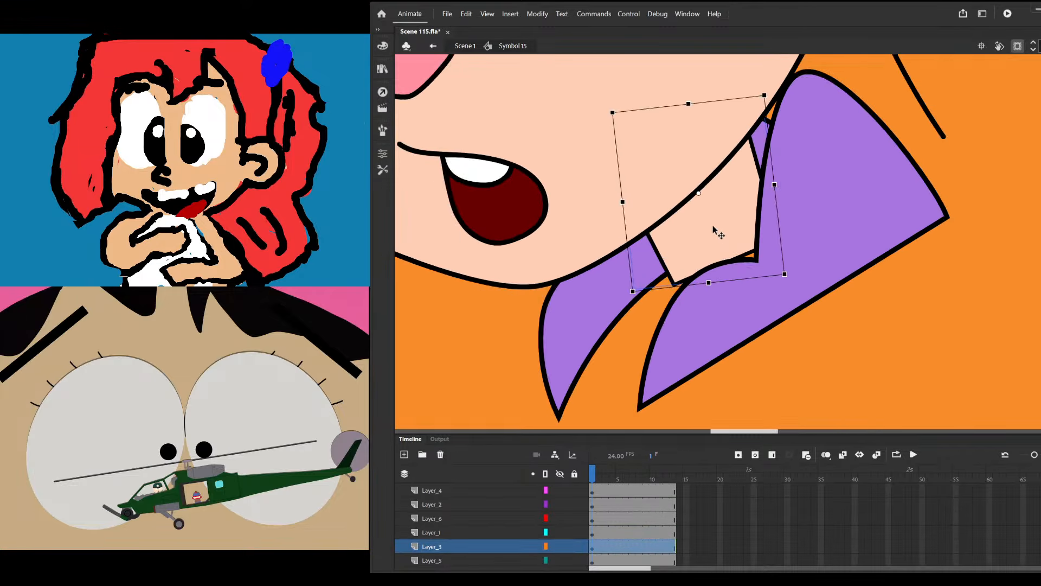
pyautogui.scroll(-1, 717, 232)
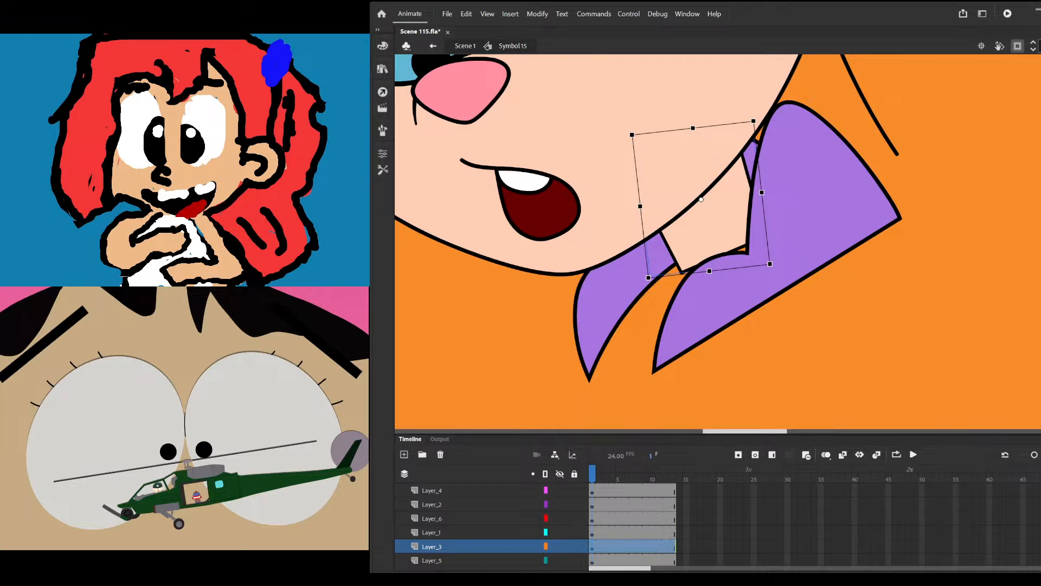
# Draw a small white rectangle with a black outline on Layer_5, behind the neck between the two collar pieces
pyautogui.click(641, 203)
pyautogui.scroll(-2, 641, 203)
pyautogui.scroll(-2, 520, 201)
pyautogui.click(434, 175)
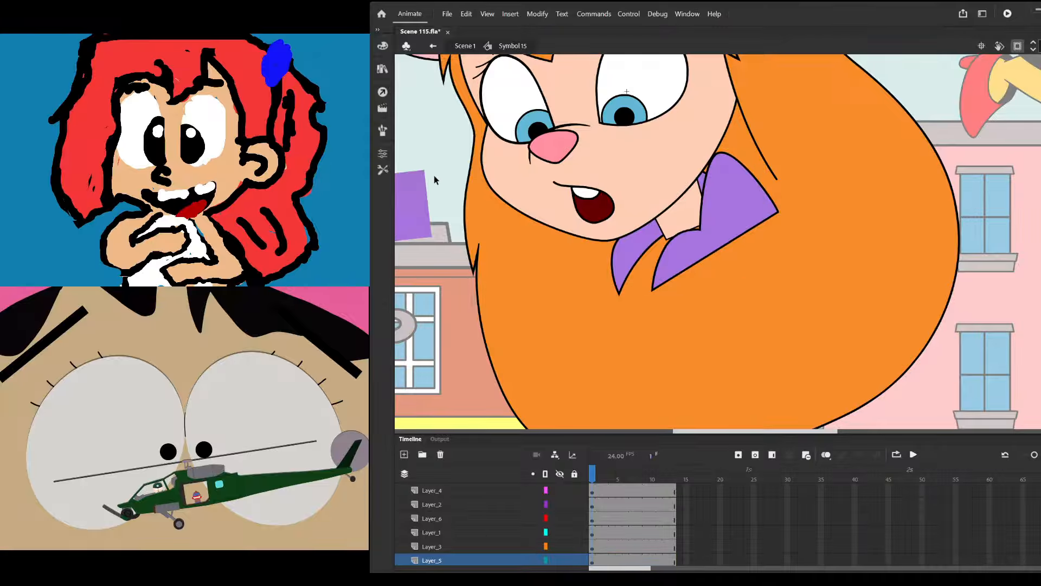
pyautogui.scroll(2, 580, 205)
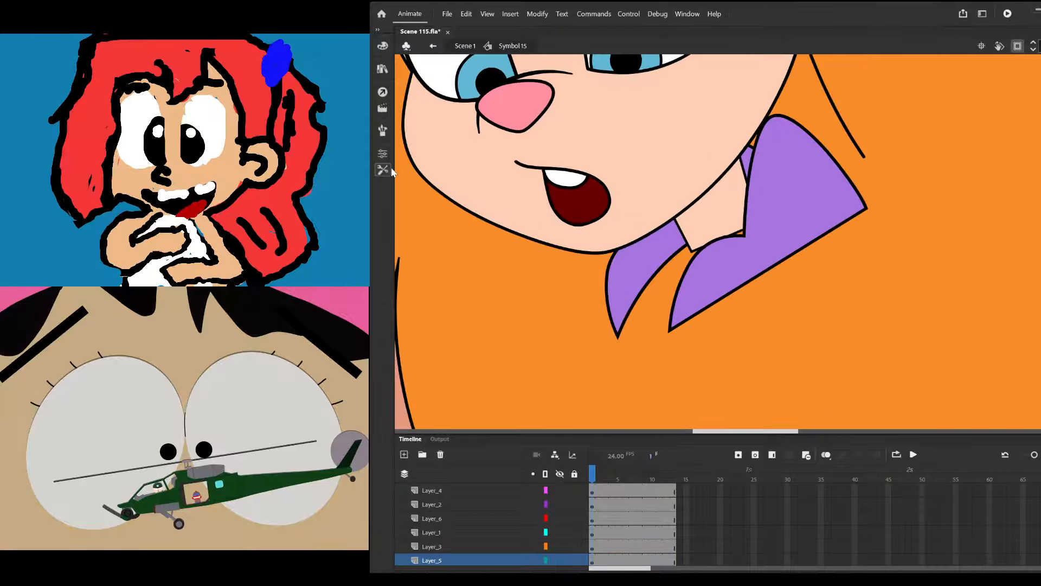
pyautogui.press('i')
pyautogui.scroll(1, 656, 239)
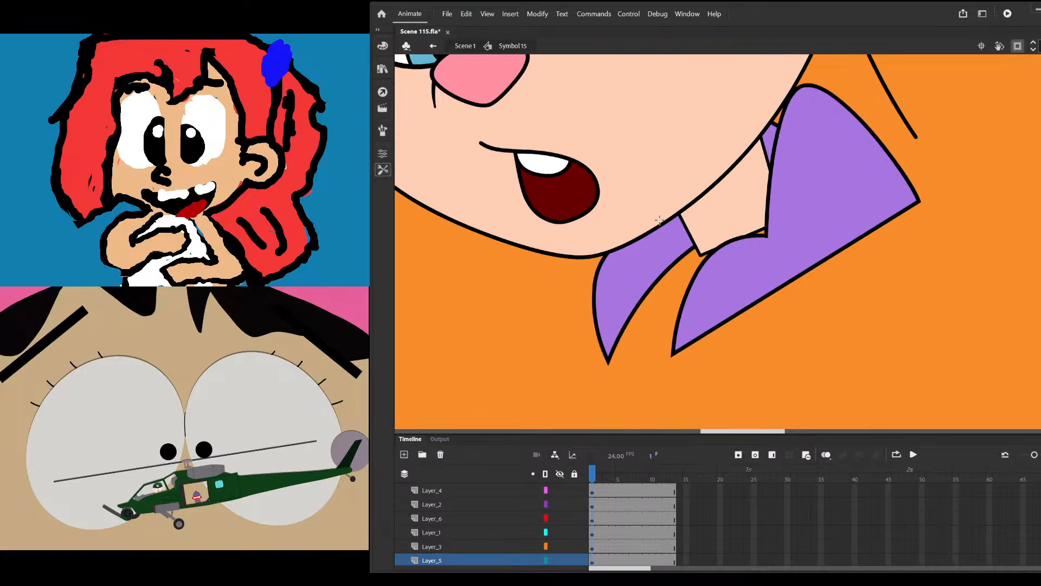
pyautogui.moveTo(660, 219); pyautogui.dragTo(705, 265)
pyautogui.click(383, 170)
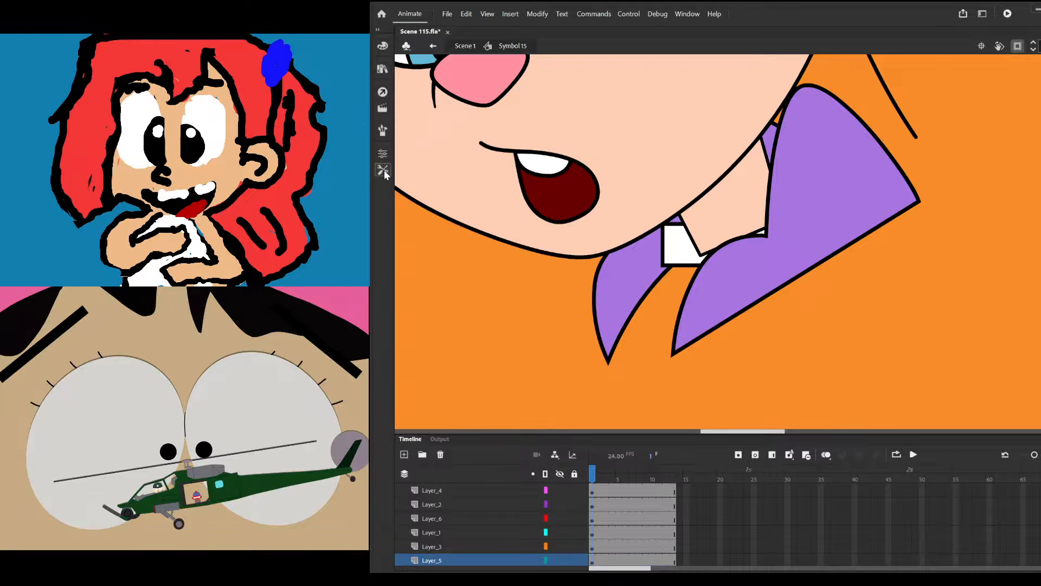
# Reshape the white rectangle into a curved shirt strip by extending its lower corner, tucking in its upper corner and bowing its edge
pyautogui.scroll(2, 640, 267)
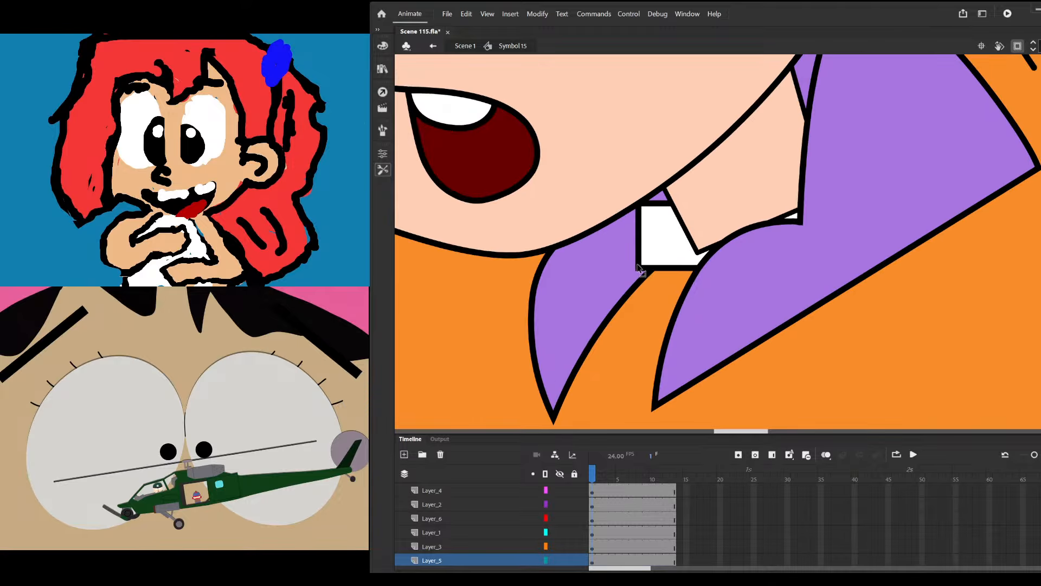
pyautogui.moveTo(637, 266); pyautogui.dragTo(593, 433)
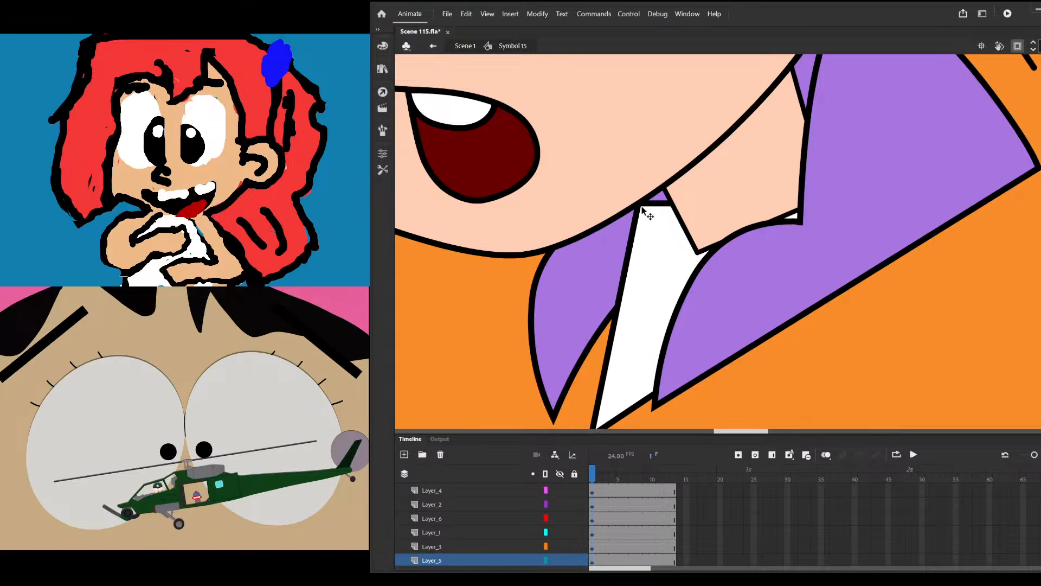
pyautogui.moveTo(640, 207); pyautogui.dragTo(708, 217)
pyautogui.moveTo(652, 332); pyautogui.dragTo(609, 318)
pyautogui.scroll(-2, 607, 239)
pyautogui.scroll(3, 564, 346)
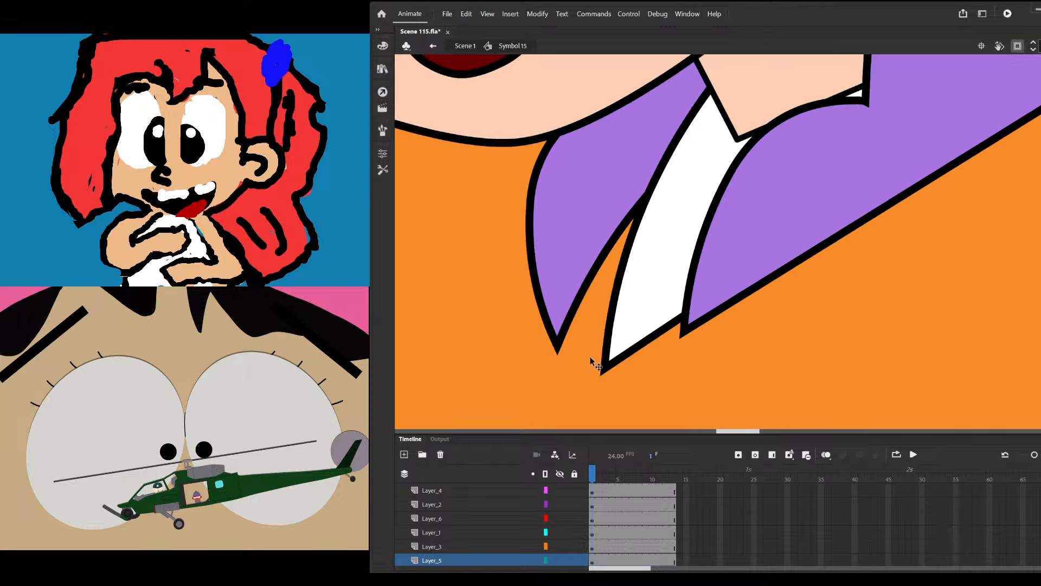
# Extend the rear and front collar pieces' lower tips so they meet at one point below the white shirt strip
pyautogui.moveTo(555, 343); pyautogui.dragTo(595, 434)
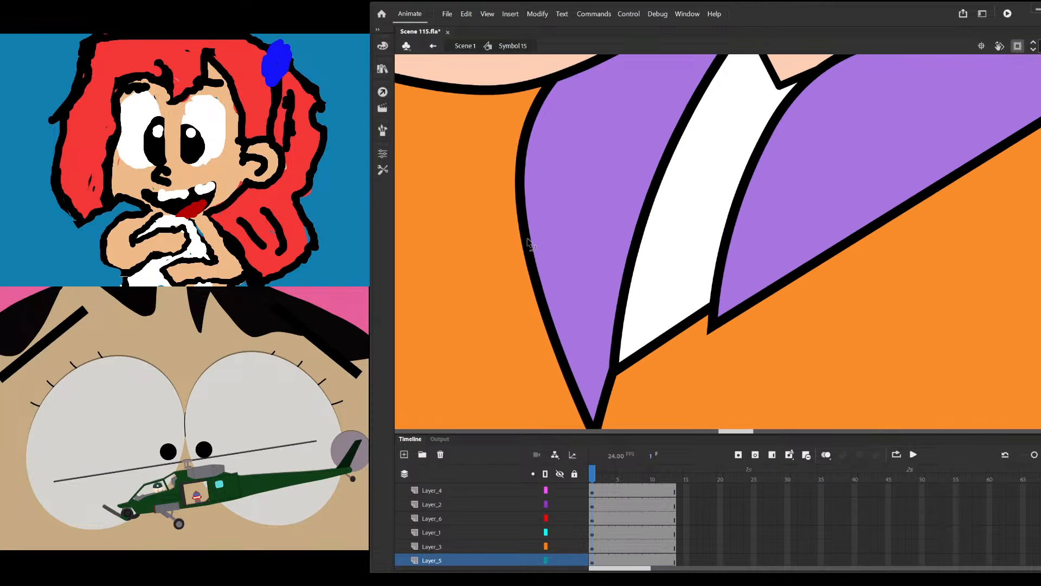
pyautogui.scroll(-2, 572, 260)
pyautogui.scroll(2, 664, 252)
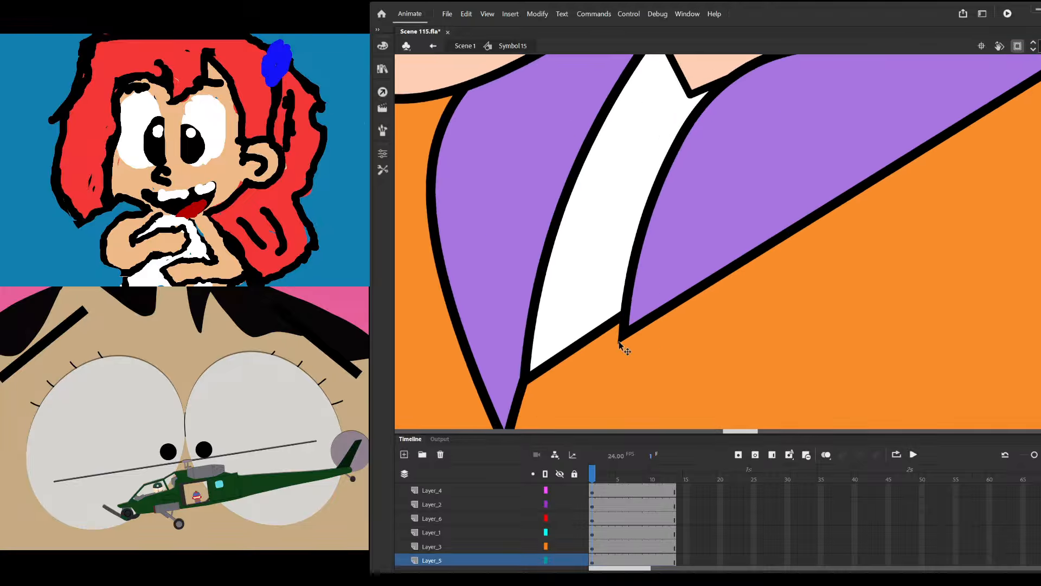
pyautogui.moveTo(517, 413)
pyautogui.mouseDown()
pyautogui.moveTo(505, 428)
pyautogui.moveTo(515, 428)
pyautogui.mouseUp()
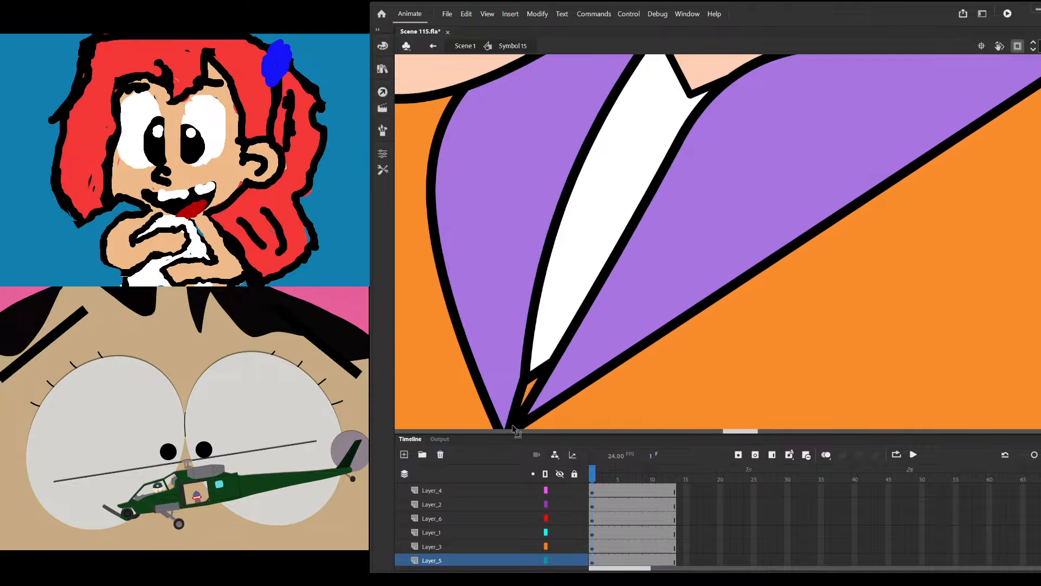
pyautogui.scroll(-4, 548, 319)
pyautogui.scroll(2, 693, 166)
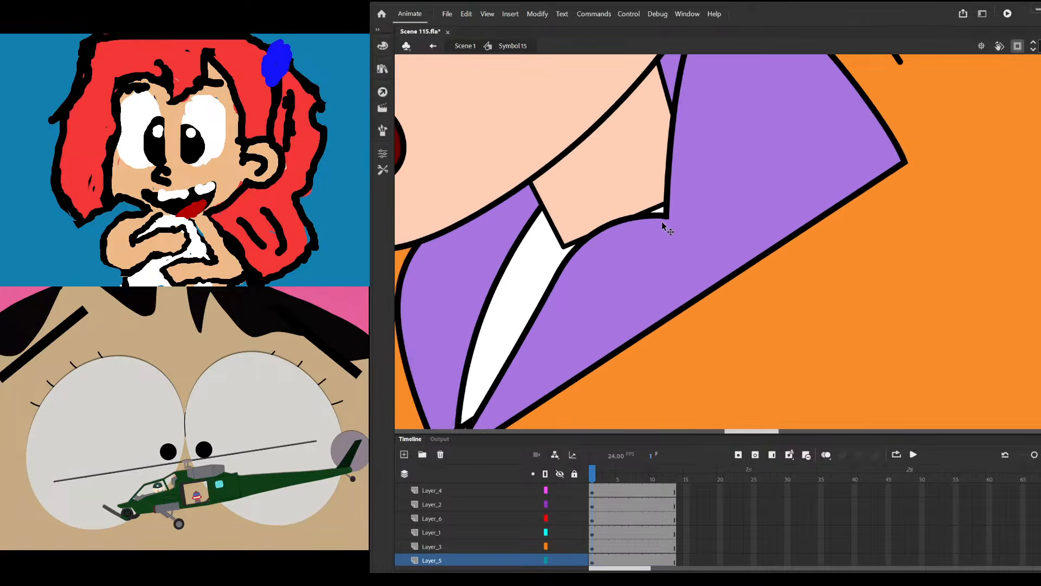
# Pull the front collar's notch corner down and inward, and delete the stray line segments that cross inside the shape
pyautogui.moveTo(661, 215); pyautogui.dragTo(613, 280)
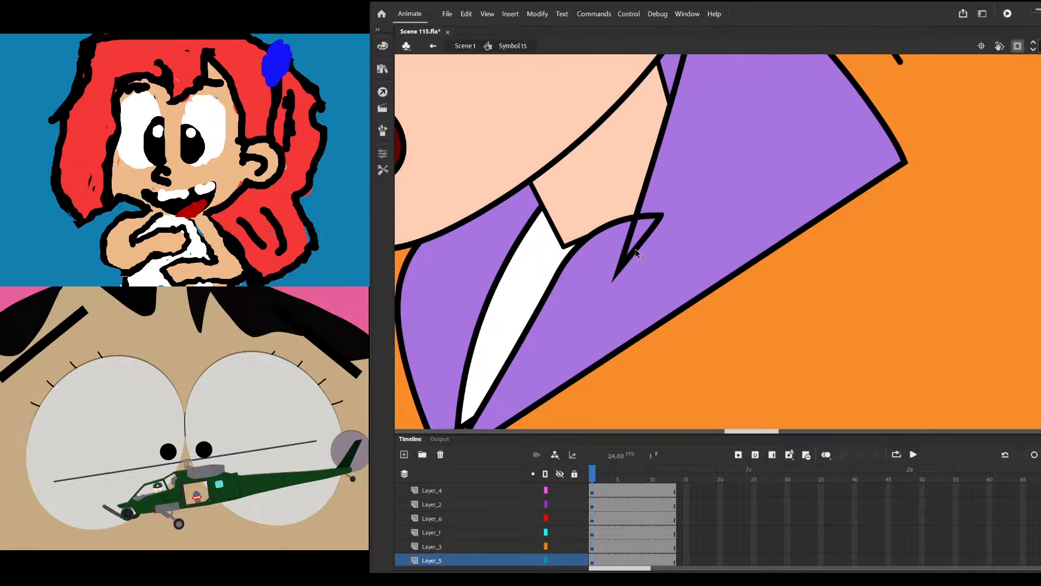
pyautogui.doubleClick(642, 241)
pyautogui.click(643, 240)
pyautogui.press('Delete')
pyautogui.click(632, 233)
pyautogui.press('Delete')
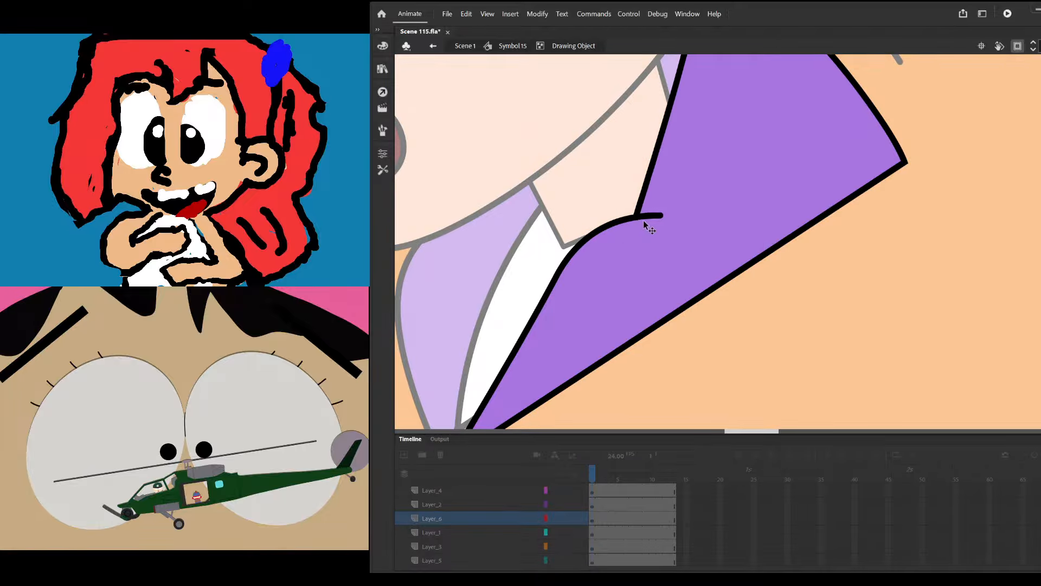
pyautogui.click(653, 216)
pyautogui.press('Delete')
# Curve the front collar's upper lobe edge beside the neck and adjust its outer edge near the back corner
pyautogui.scroll(-4, 630, 170)
pyautogui.scroll(3, 651, 116)
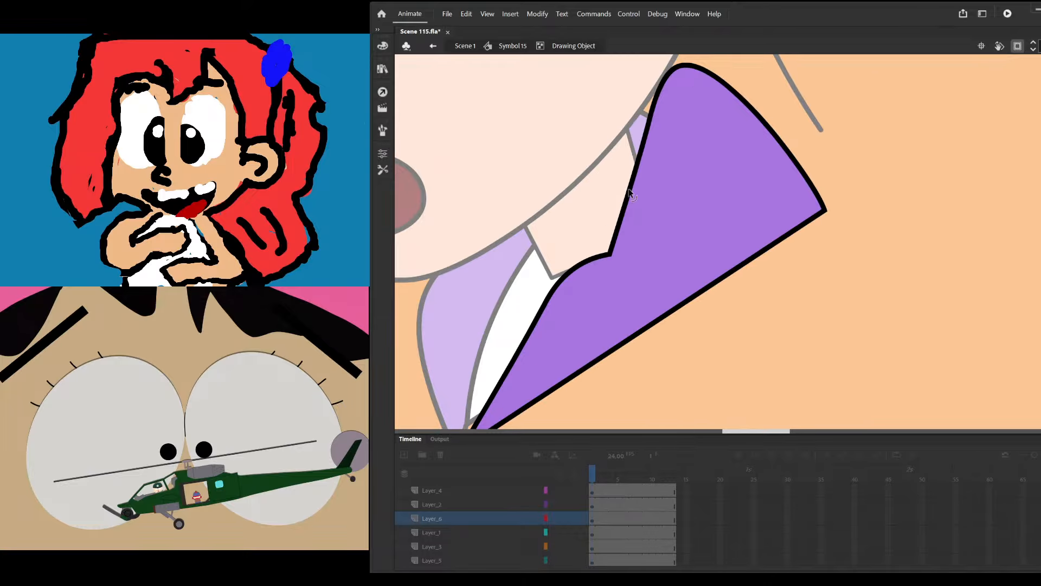
pyautogui.moveTo(630, 192); pyautogui.dragTo(620, 202)
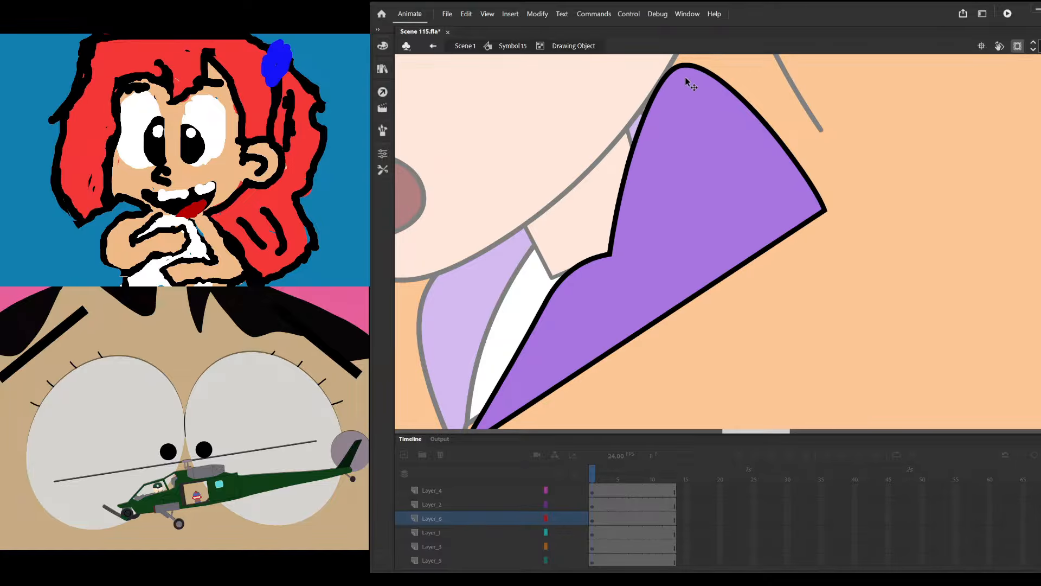
pyautogui.moveTo(824, 209); pyautogui.dragTo(790, 161)
pyautogui.hotkey('ctrl', 'z')
pyautogui.doubleClick(836, 159)
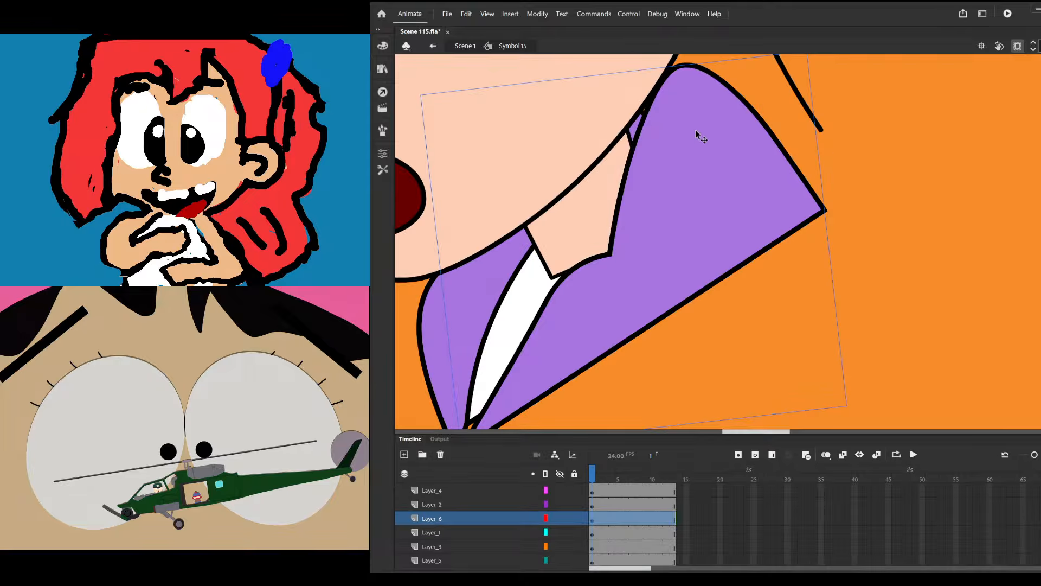
# Extend the white shirt shape's lower tip to close the gap above the collar's point
pyautogui.scroll(-2, 695, 129)
pyautogui.scroll(4, 567, 365)
pyautogui.doubleClick(551, 298)
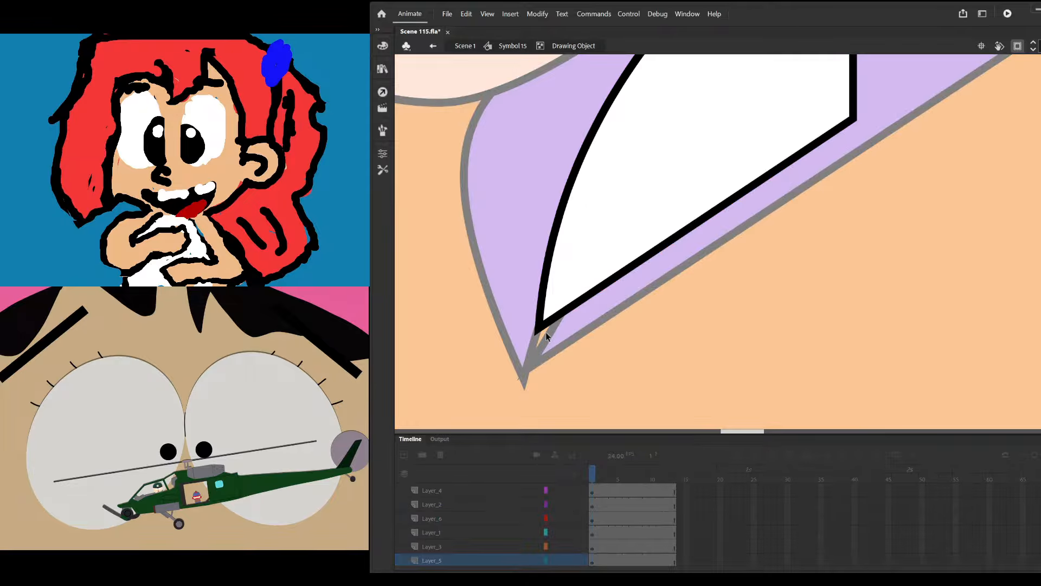
pyautogui.moveTo(539, 337); pyautogui.dragTo(540, 351)
pyautogui.scroll(-2, 652, 305)
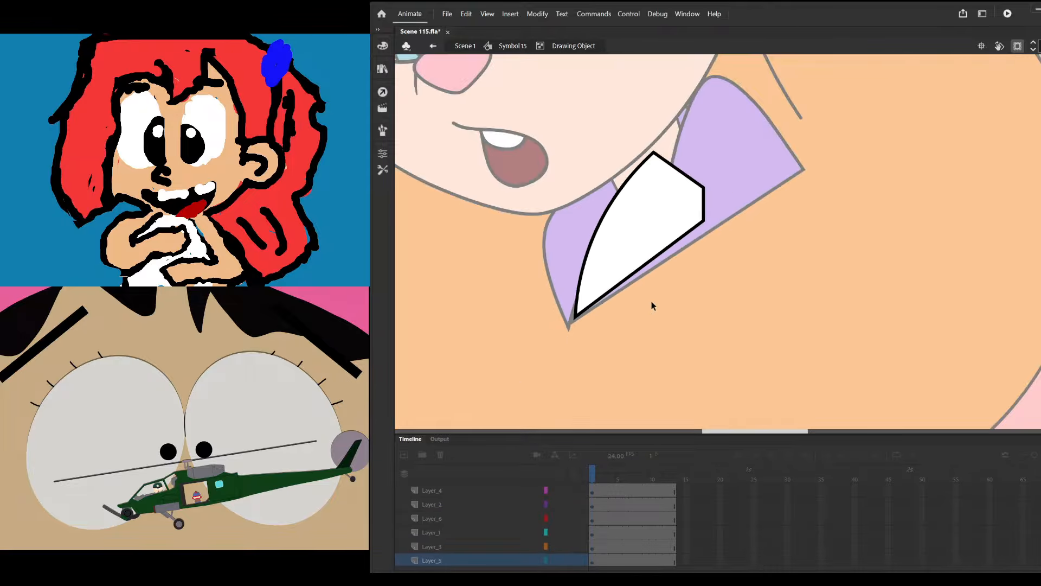
pyautogui.doubleClick(718, 294)
# Align the rear collar piece's lower tip with the front collar's point and adjust the curve of its edge
pyautogui.scroll(3, 602, 279)
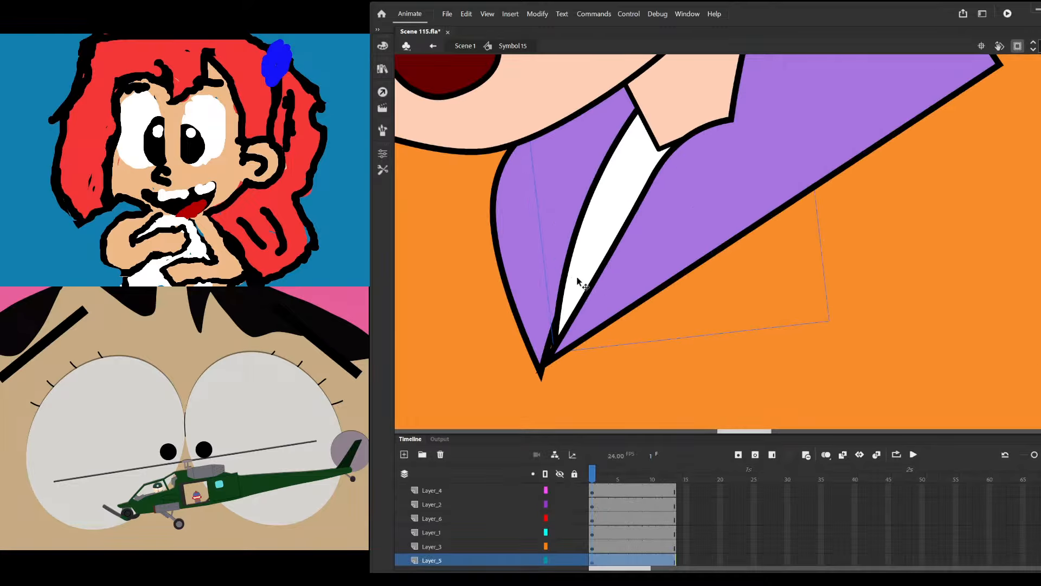
pyautogui.doubleClick(536, 275)
pyautogui.scroll(3, 545, 355)
pyautogui.moveTo(539, 390); pyautogui.dragTo(530, 381)
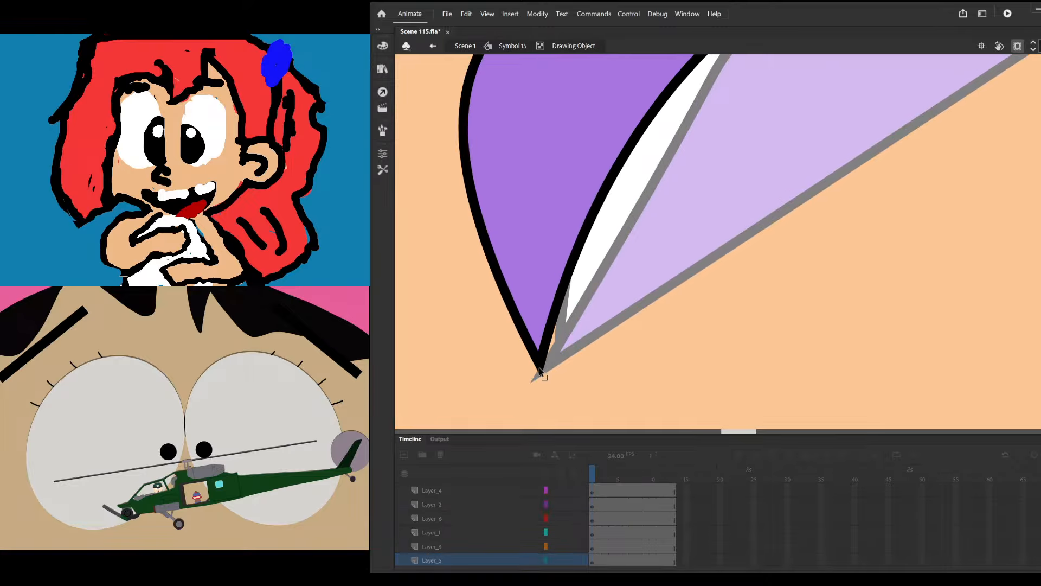
pyautogui.moveTo(597, 242)
pyautogui.mouseDown()
pyautogui.moveTo(573, 243)
pyautogui.moveTo(632, 309)
pyautogui.mouseUp()
pyautogui.scroll(-2, 632, 309)
pyautogui.doubleClick(753, 269)
pyautogui.scroll(-3, 753, 268)
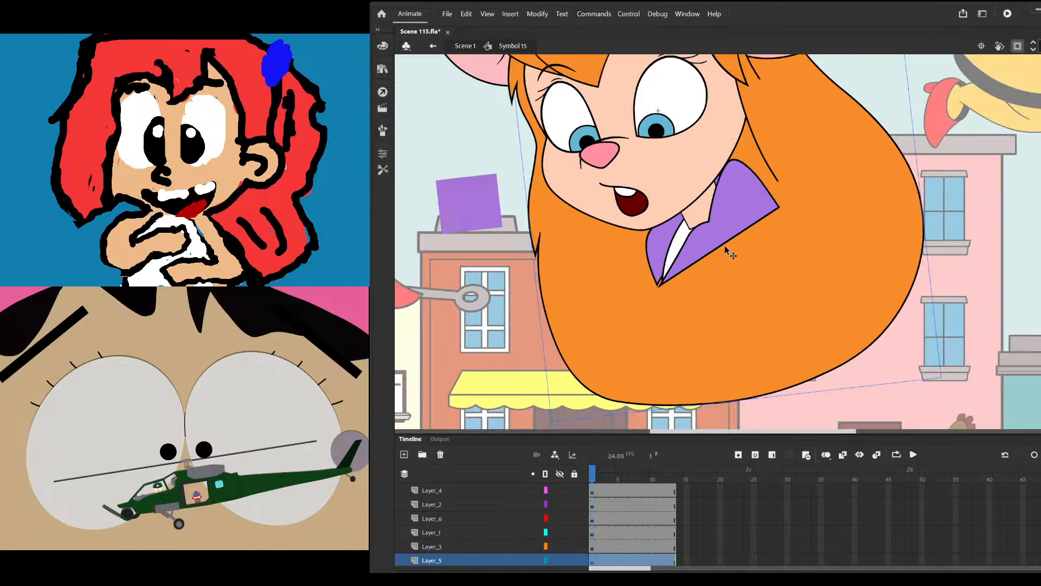
# Fine-tune the collar outline around the shared lower point and the white shirt strip
pyautogui.scroll(5, 643, 358)
pyautogui.moveTo(643, 358)
pyautogui.mouseDown()
pyautogui.moveTo(623, 344)
pyautogui.moveTo(644, 362)
pyautogui.moveTo(648, 347)
pyautogui.mouseUp()
pyautogui.scroll(-2, 640, 324)
pyautogui.scroll(-3, 640, 323)
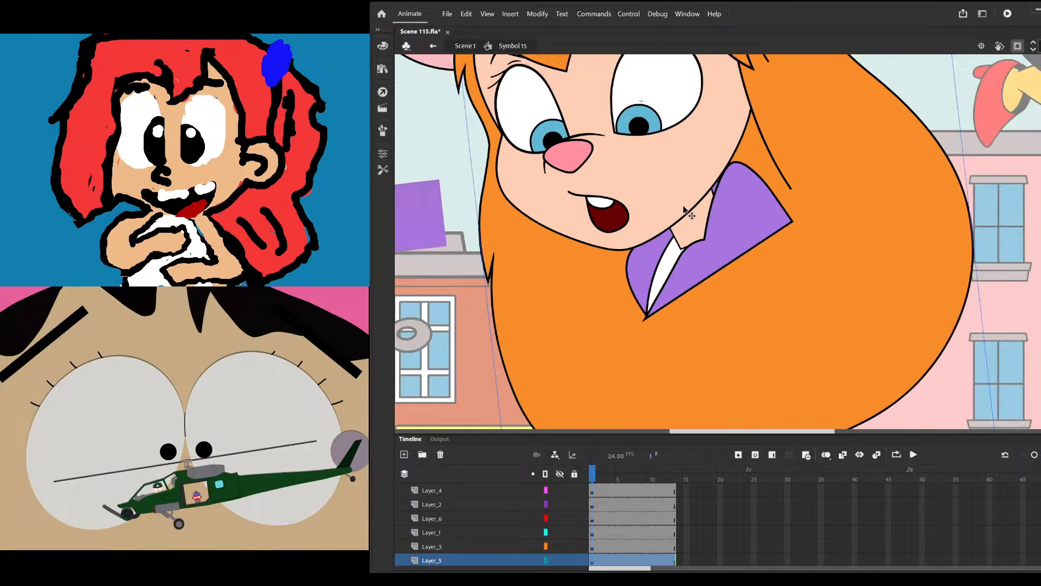
pyautogui.scroll(4, 651, 293)
pyautogui.scroll(-3, 660, 269)
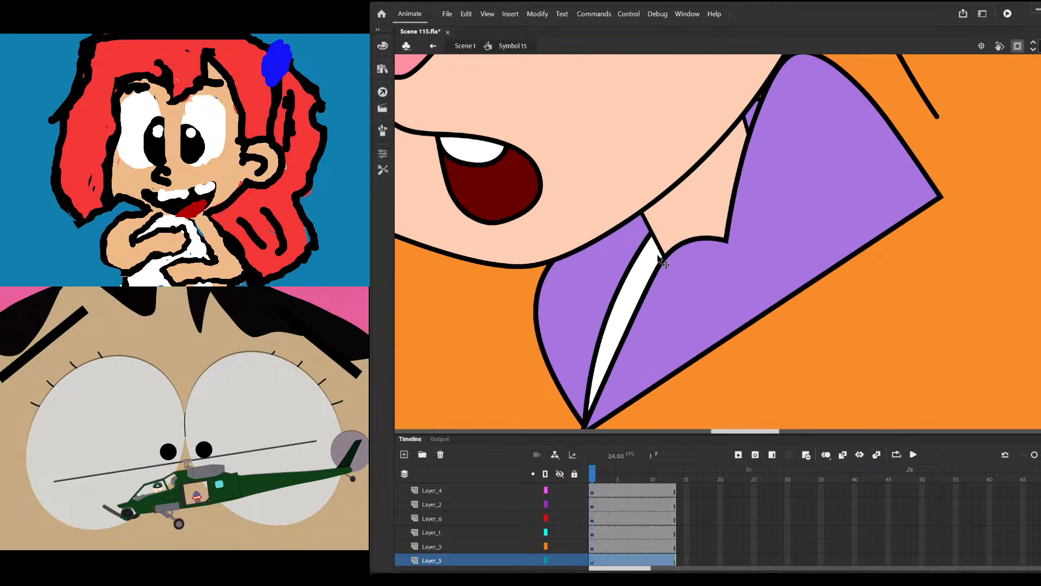
pyautogui.scroll(3, 590, 282)
# Open the rear collar piece for editing and lower the notch between its two lobes
pyautogui.click(604, 294)
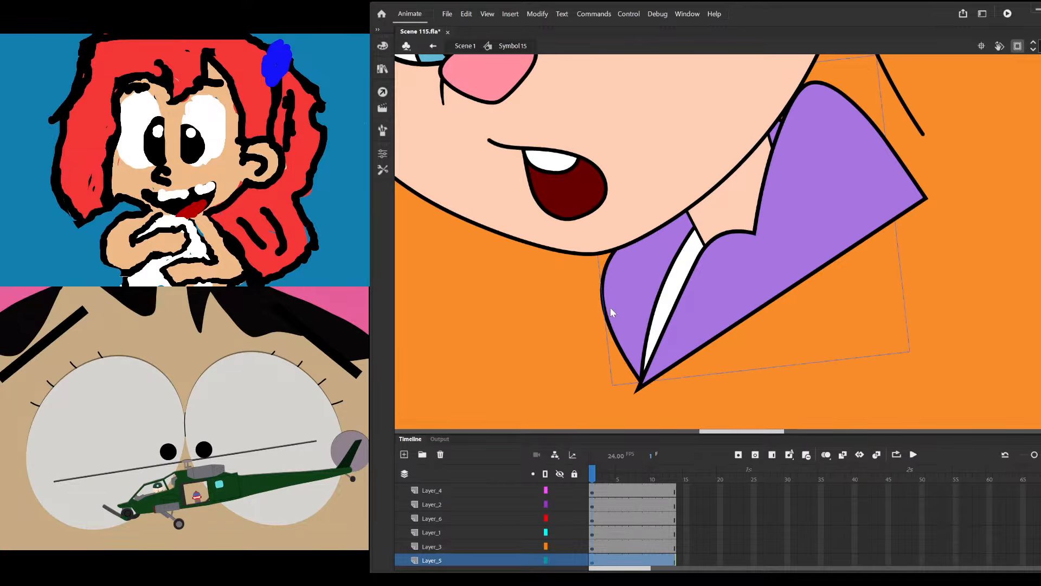
pyautogui.doubleClick(603, 294)
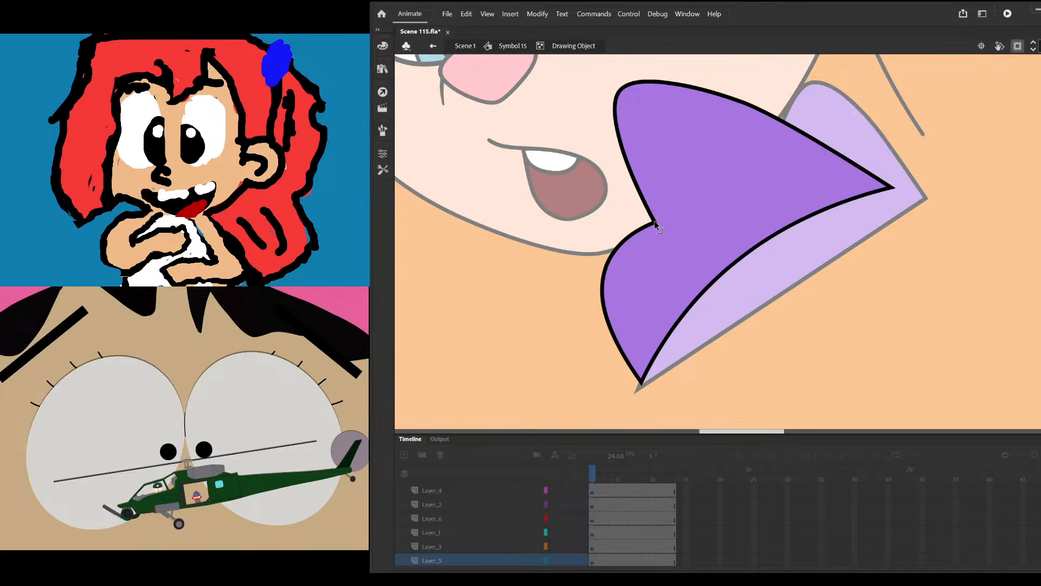
pyautogui.moveTo(655, 223); pyautogui.dragTo(654, 261)
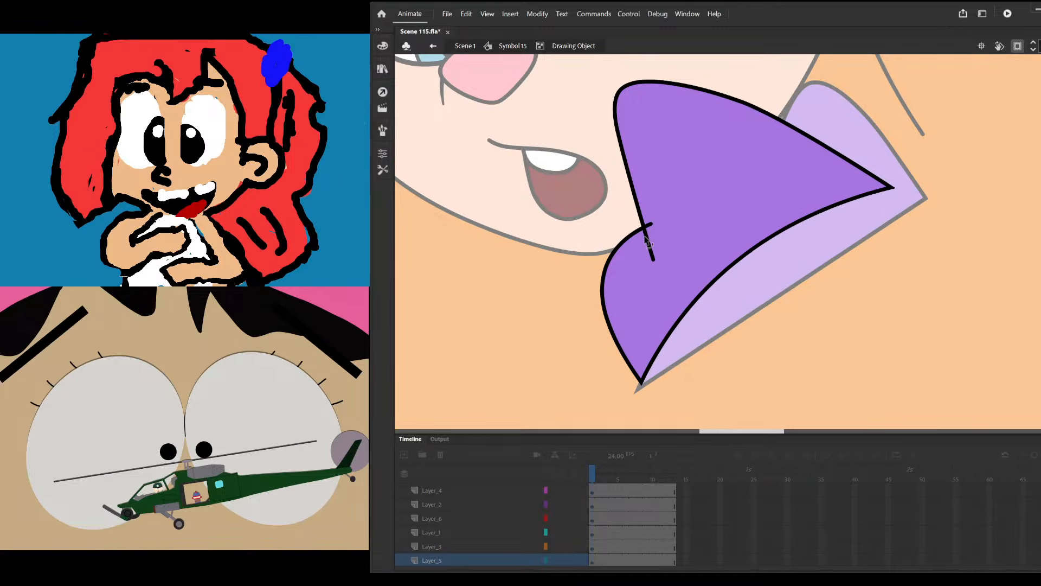
pyautogui.hotkey('ctrl', 'z')
pyautogui.scroll(3, 652, 229)
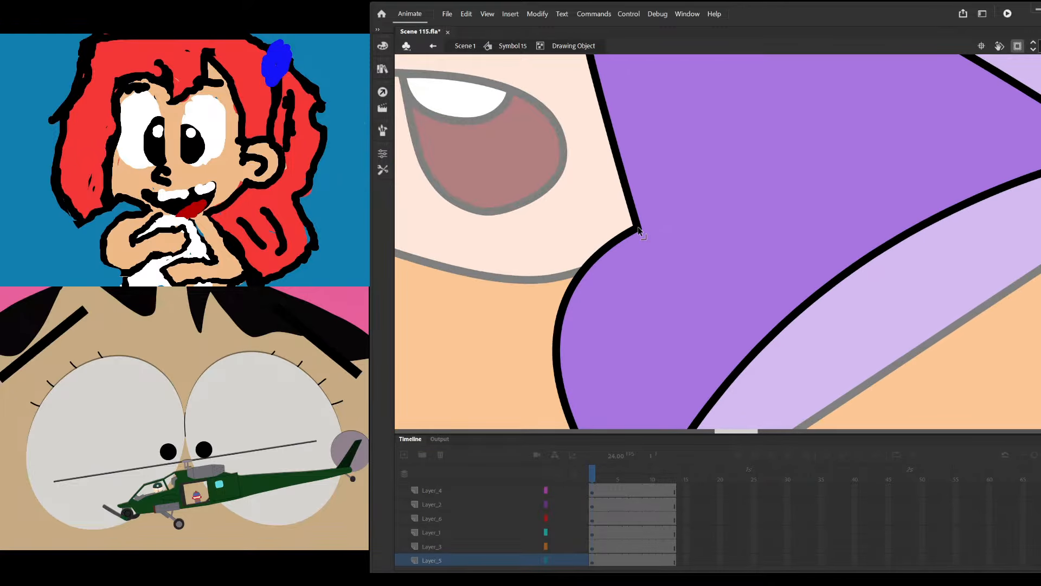
pyautogui.scroll(-3, 591, 279)
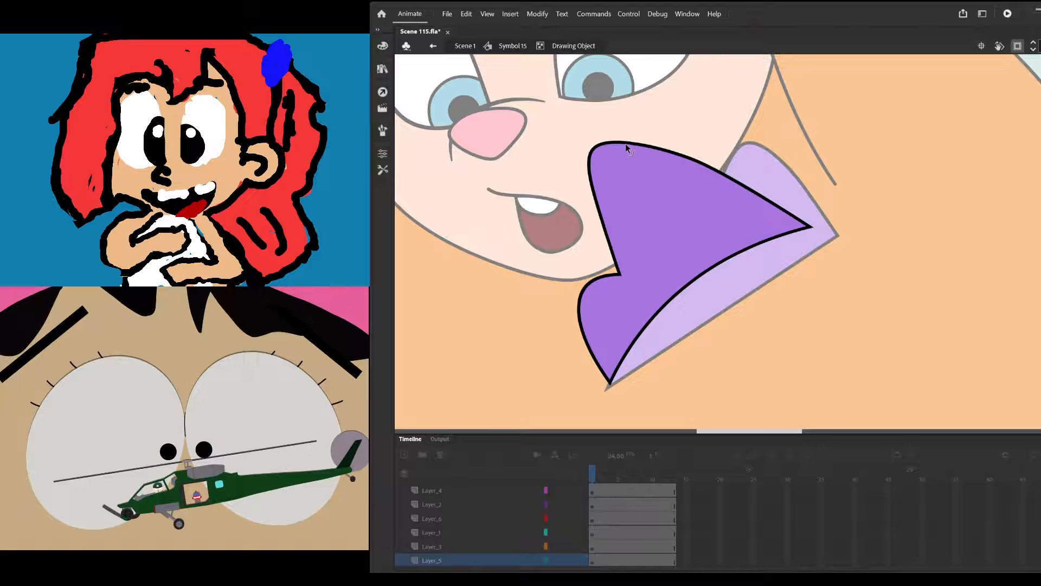
# Round the rear collar piece's upper lobe and raise its back corner behind the front collar
pyautogui.moveTo(615, 142)
pyautogui.mouseDown()
pyautogui.moveTo(628, 151)
pyautogui.moveTo(602, 157)
pyautogui.moveTo(610, 155)
pyautogui.mouseUp()
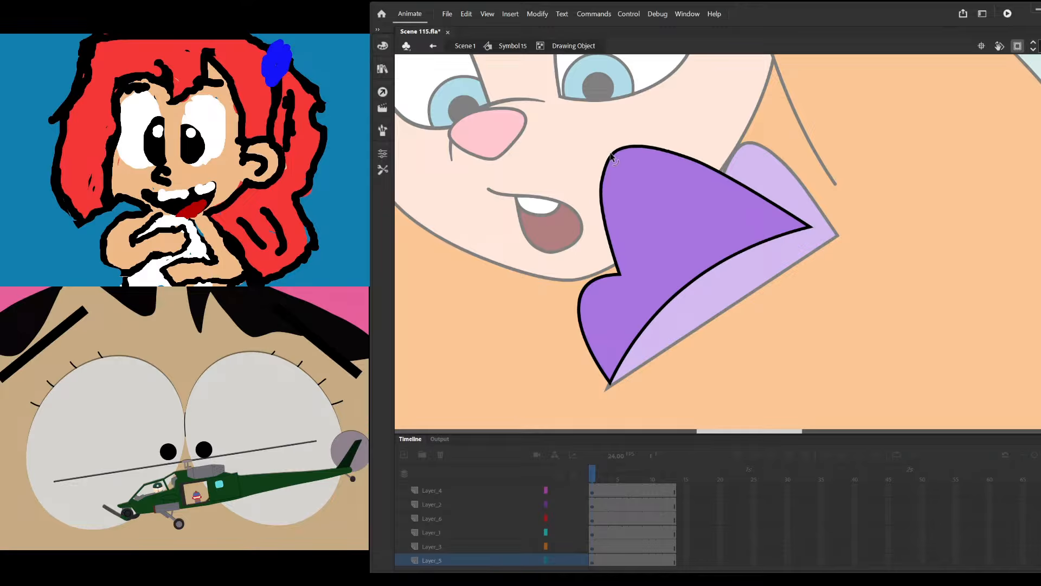
pyautogui.moveTo(700, 165); pyautogui.dragTo(710, 176)
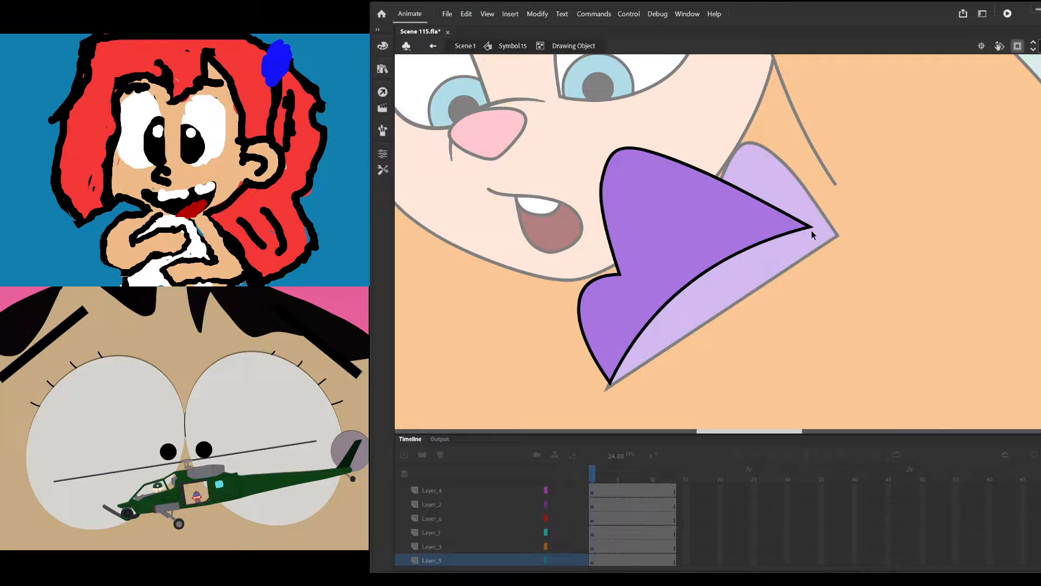
pyautogui.moveTo(813, 233); pyautogui.dragTo(801, 191)
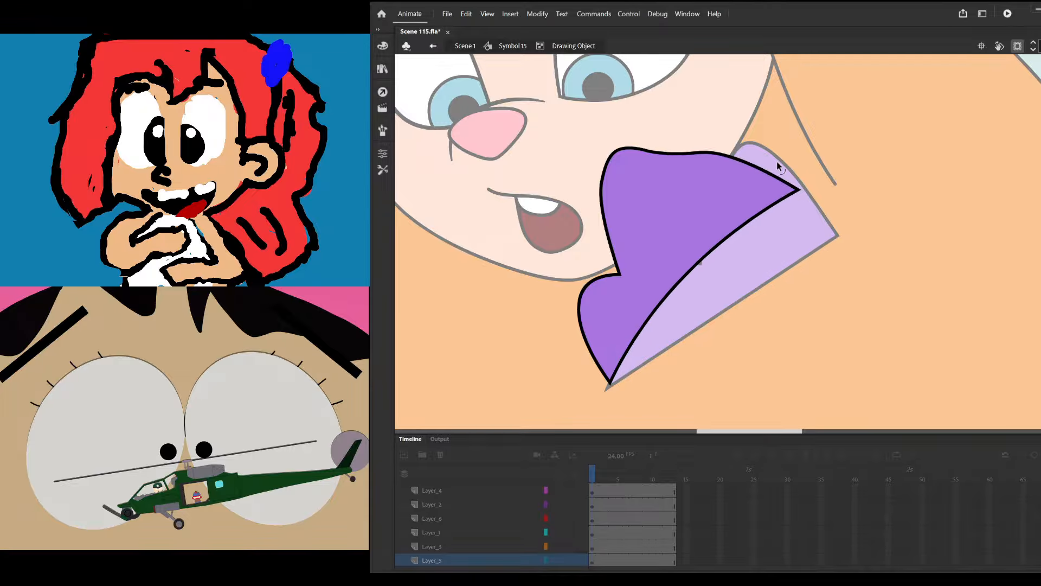
pyautogui.moveTo(716, 158); pyautogui.dragTo(692, 141)
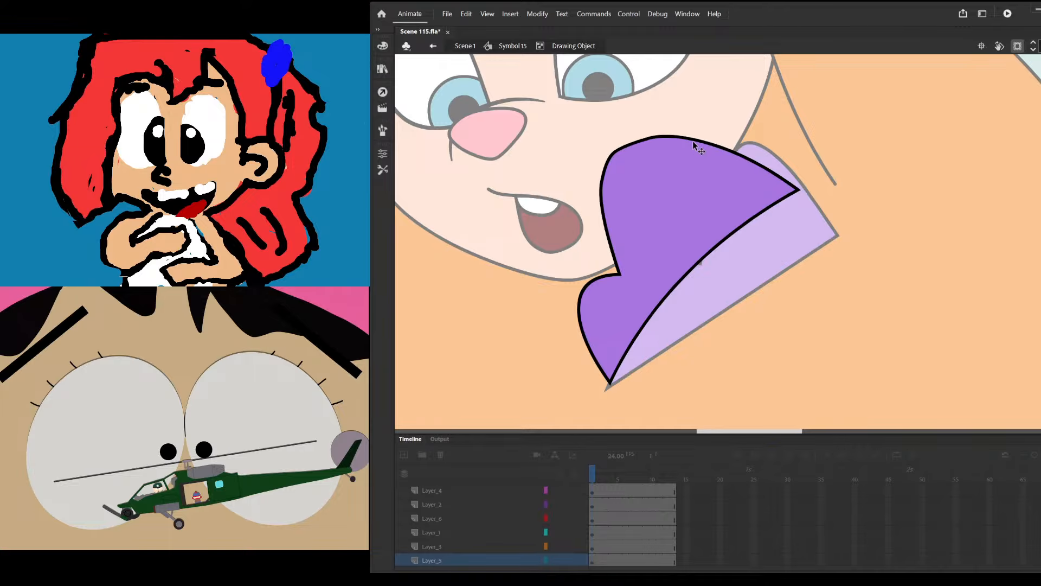
pyautogui.moveTo(625, 153); pyautogui.dragTo(626, 142)
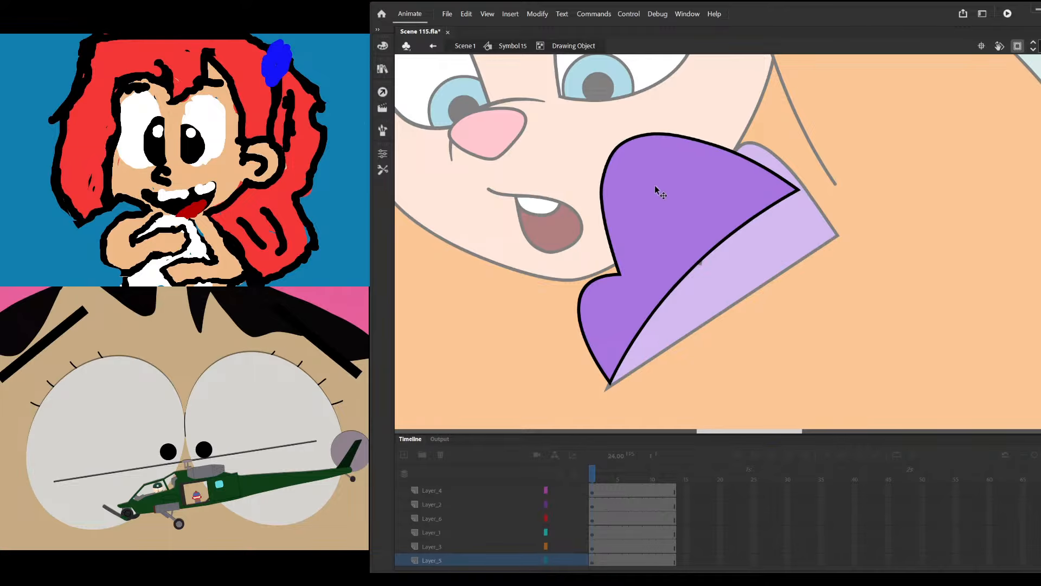
pyautogui.moveTo(604, 193); pyautogui.dragTo(606, 195)
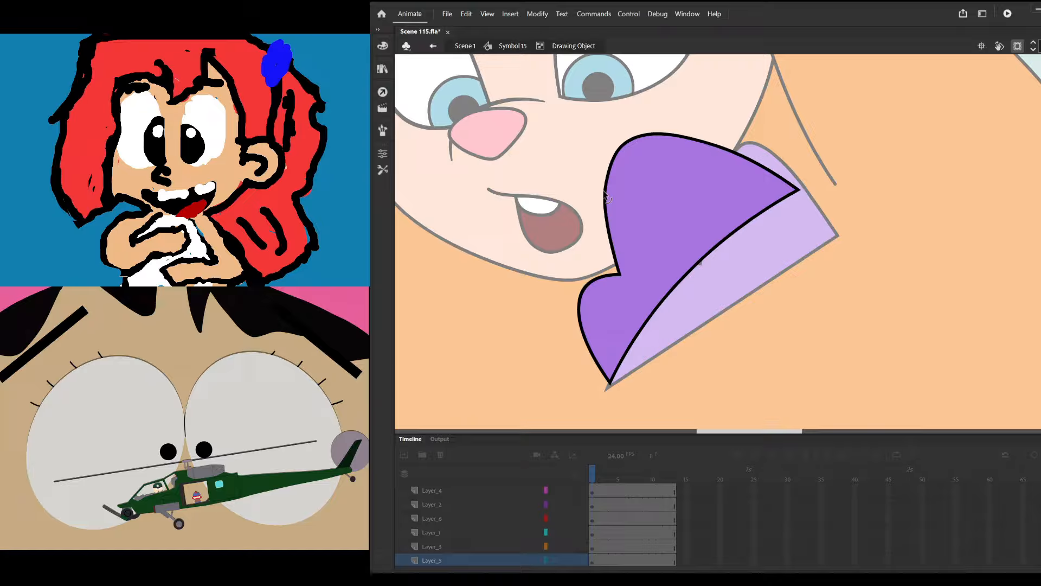
pyautogui.doubleClick(816, 166)
# Examine the collar, neck and shirt against the mouse's face, both close up and within the whole scene
pyautogui.scroll(-2, 707, 291)
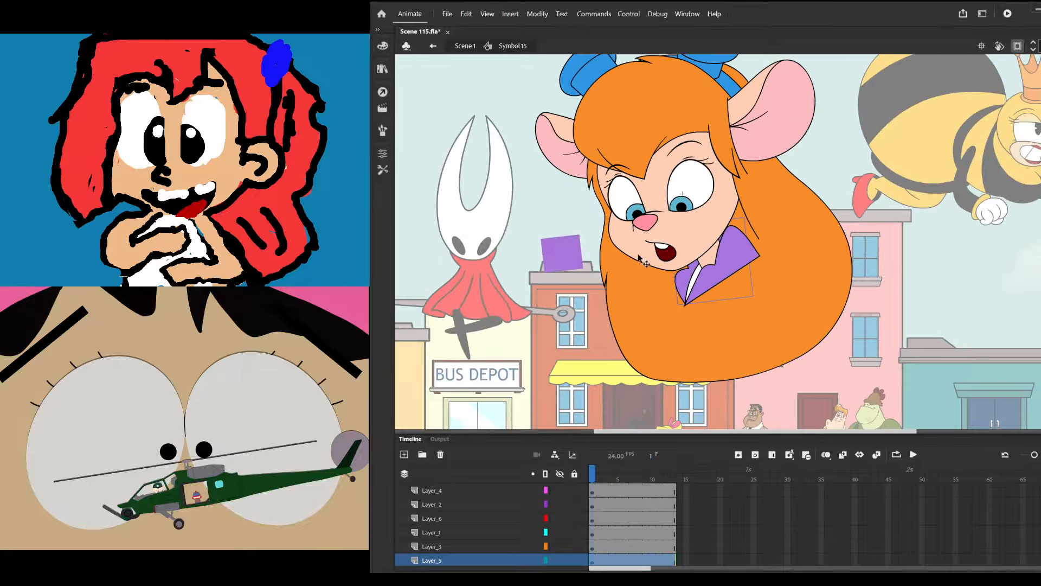
pyautogui.scroll(6, 707, 291)
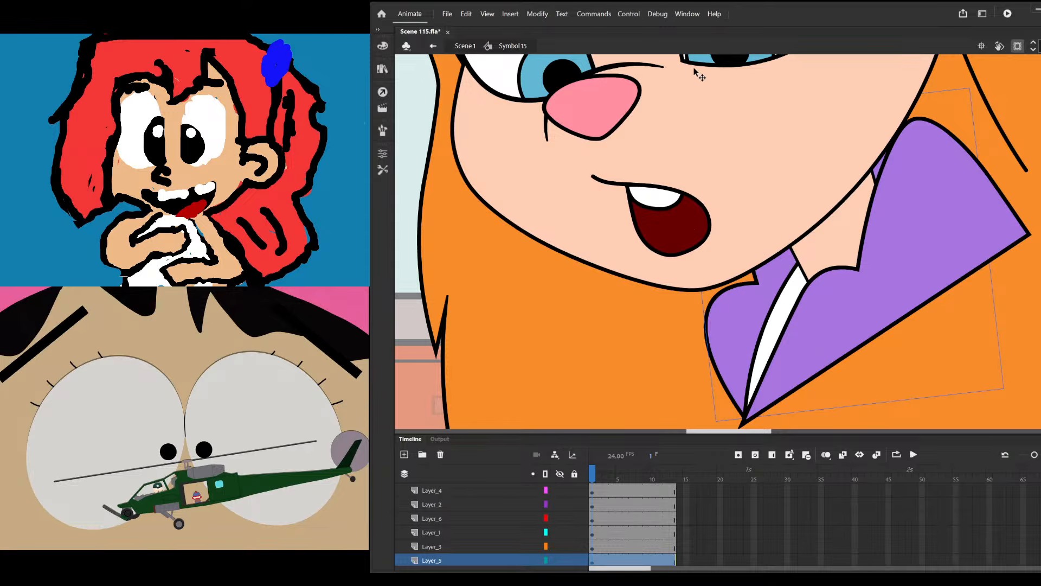
pyautogui.scroll(-4, 725, 95)
pyautogui.scroll(2, 749, 128)
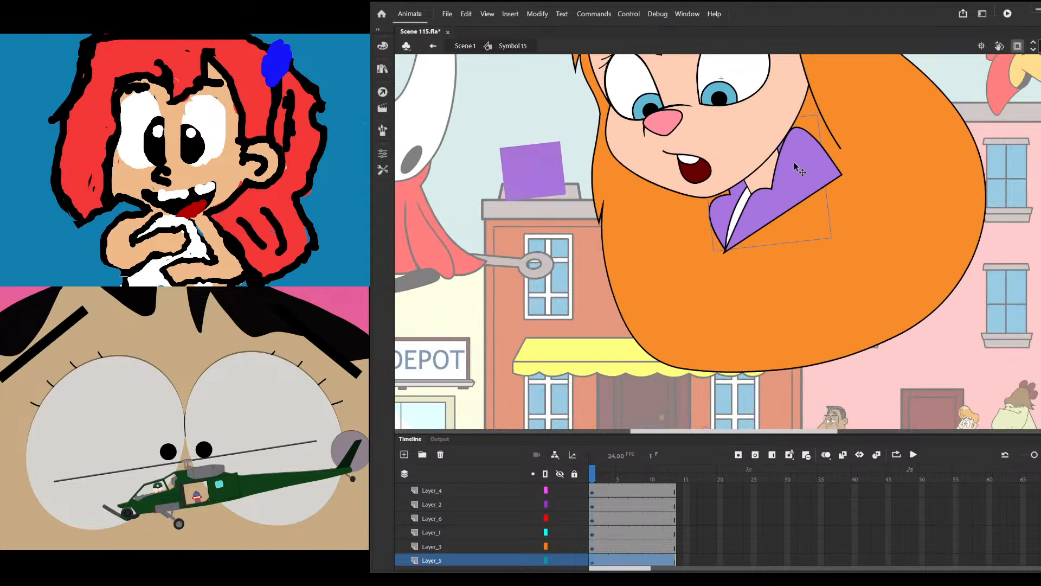
pyautogui.scroll(1, 749, 207)
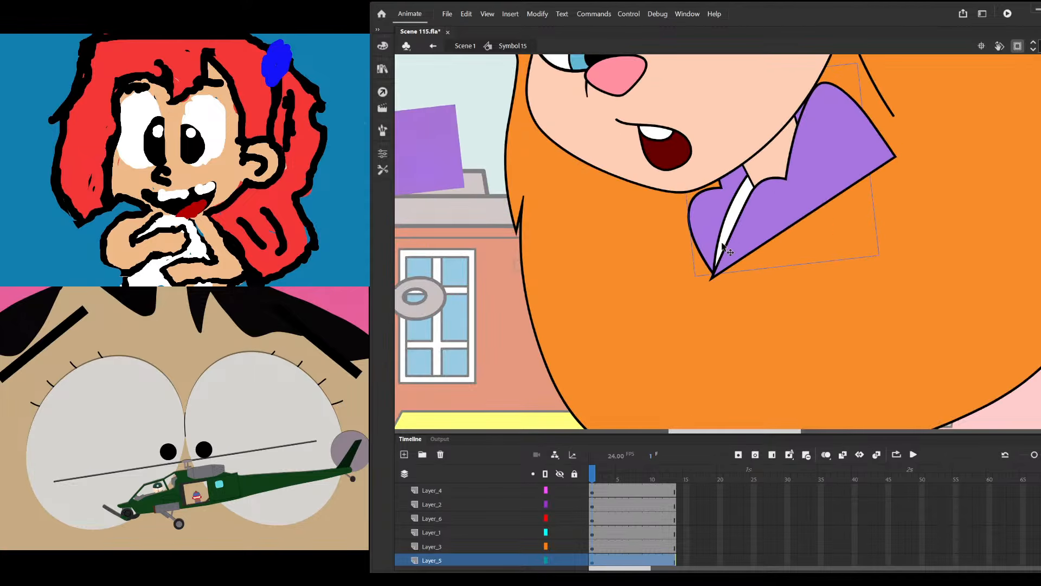
pyautogui.scroll(-3, 603, 213)
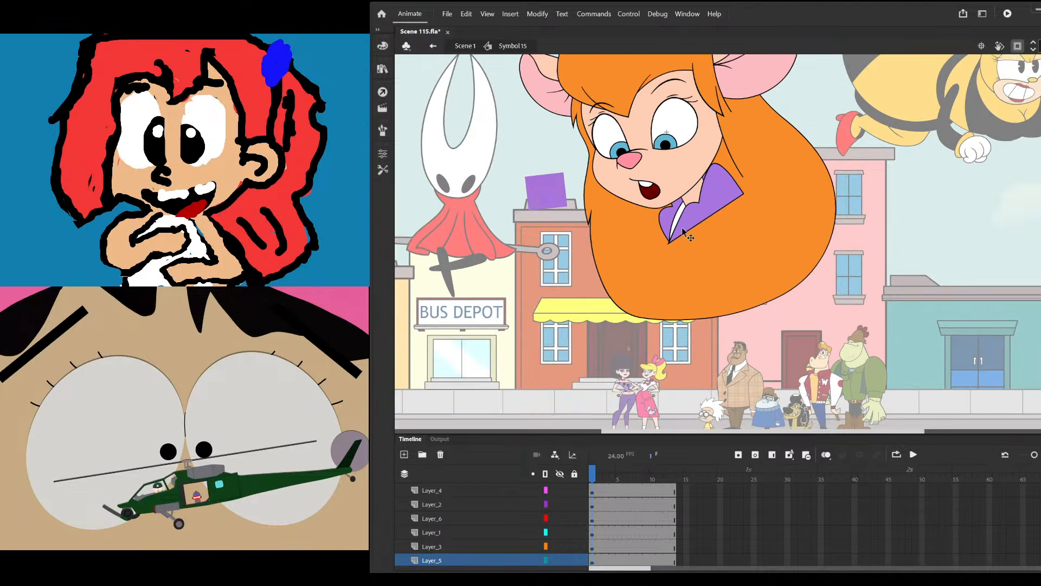
pyautogui.scroll(2, 704, 168)
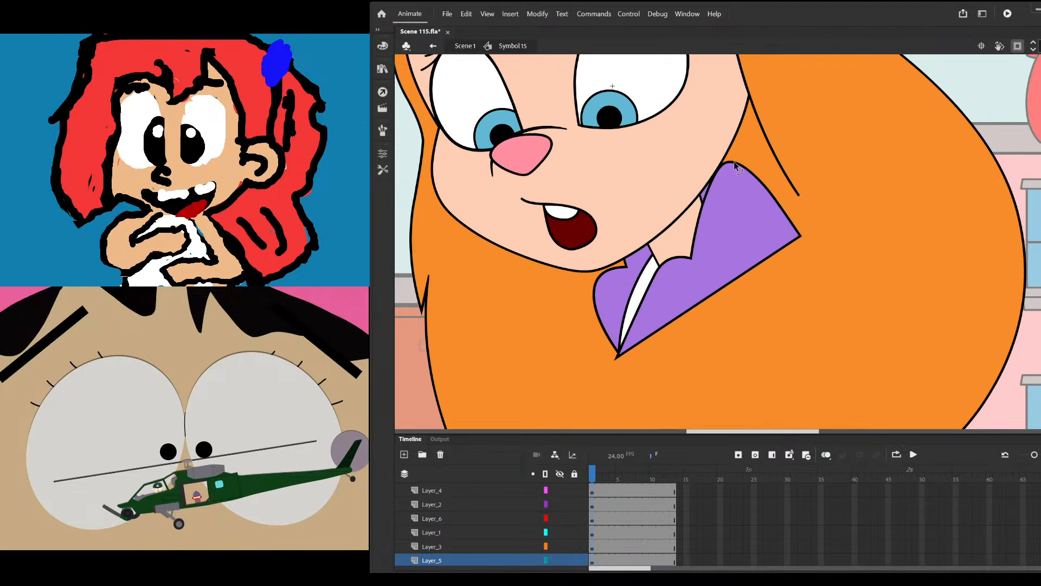
pyautogui.scroll(-3, 721, 182)
pyautogui.scroll(-2, 717, 185)
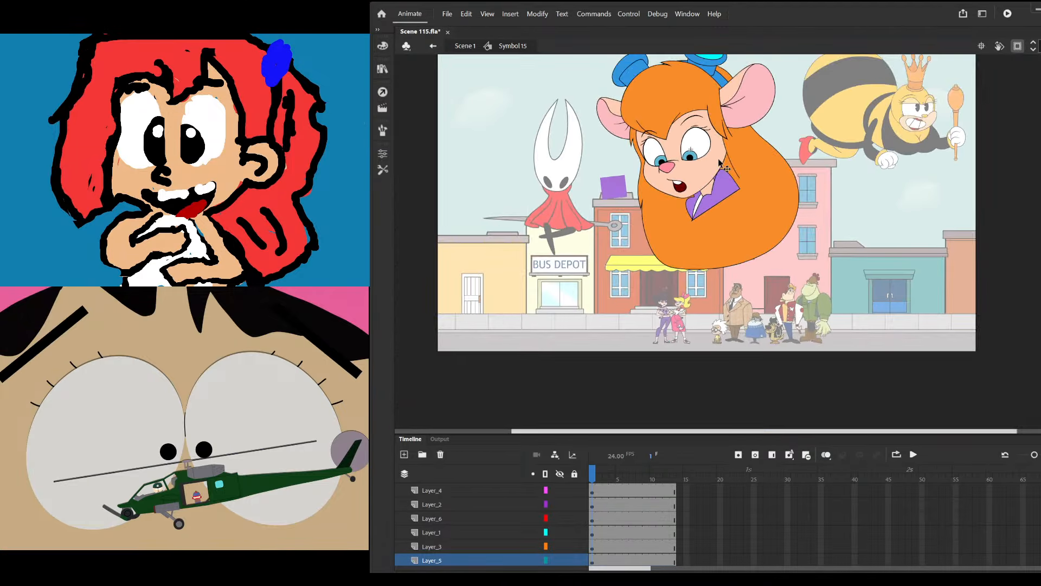
# Delete the leftover purple square beside the mouse inside its symbol and return to Scene 1
pyautogui.doubleClick(581, 148)
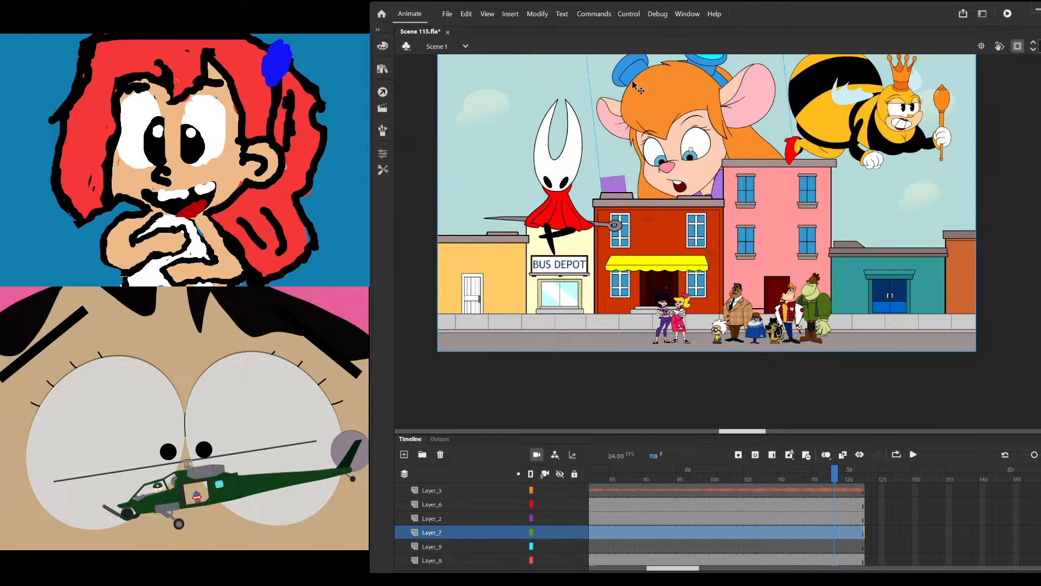
pyautogui.scroll(2, 696, 167)
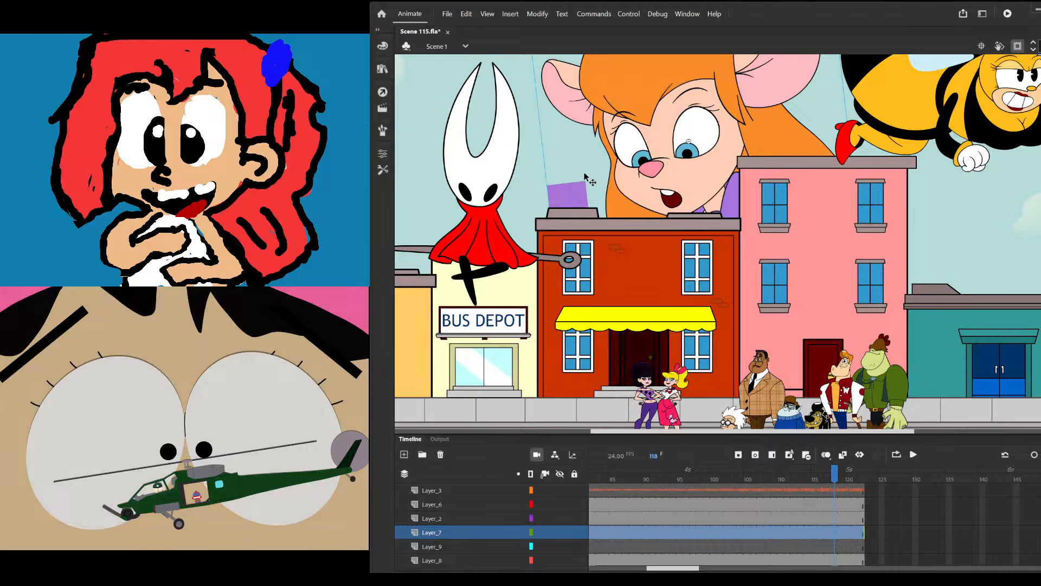
pyautogui.doubleClick(581, 187)
pyautogui.press('Delete')
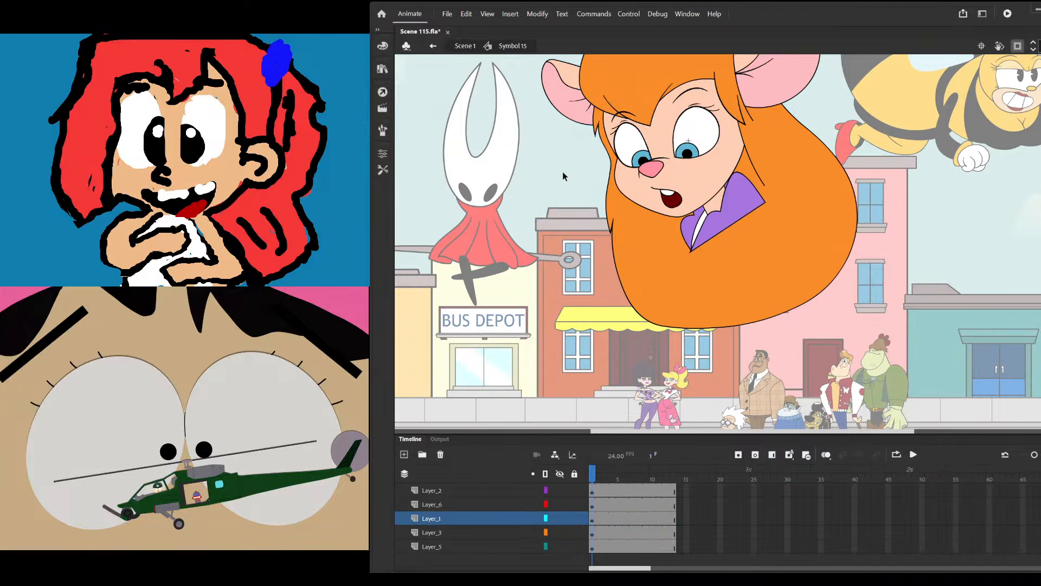
pyautogui.doubleClick(569, 173)
# Brush a closed, leaf-shaped finger outline across the red building's roof ledge on Layer_2, below the mouse's chin
pyautogui.click(630, 217)
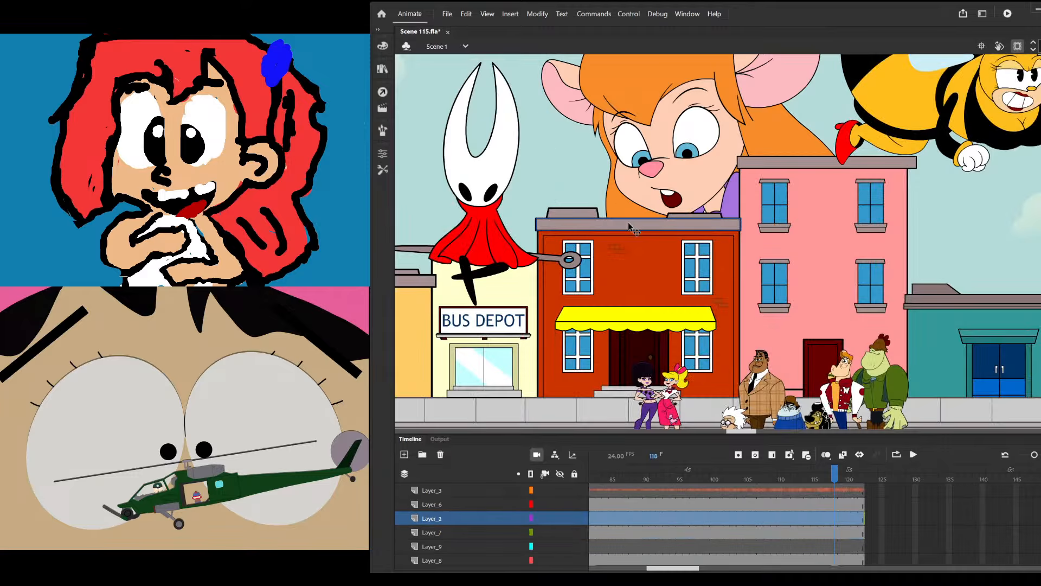
pyautogui.scroll(5, 721, 188)
pyautogui.scroll(-3, 667, 198)
pyautogui.scroll(-2, 667, 197)
pyautogui.scroll(2, 461, 303)
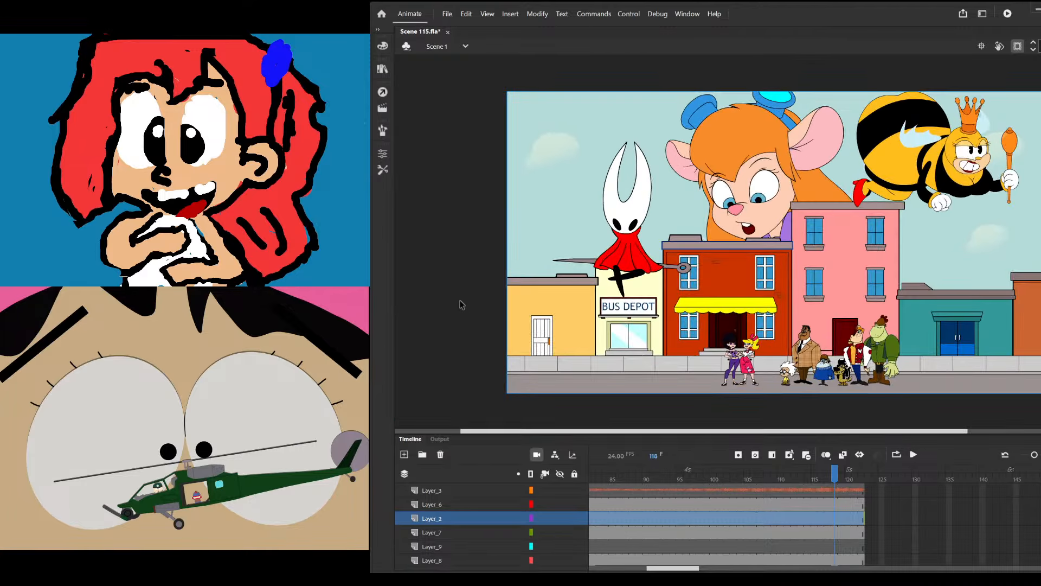
pyautogui.scroll(-1, 638, 222)
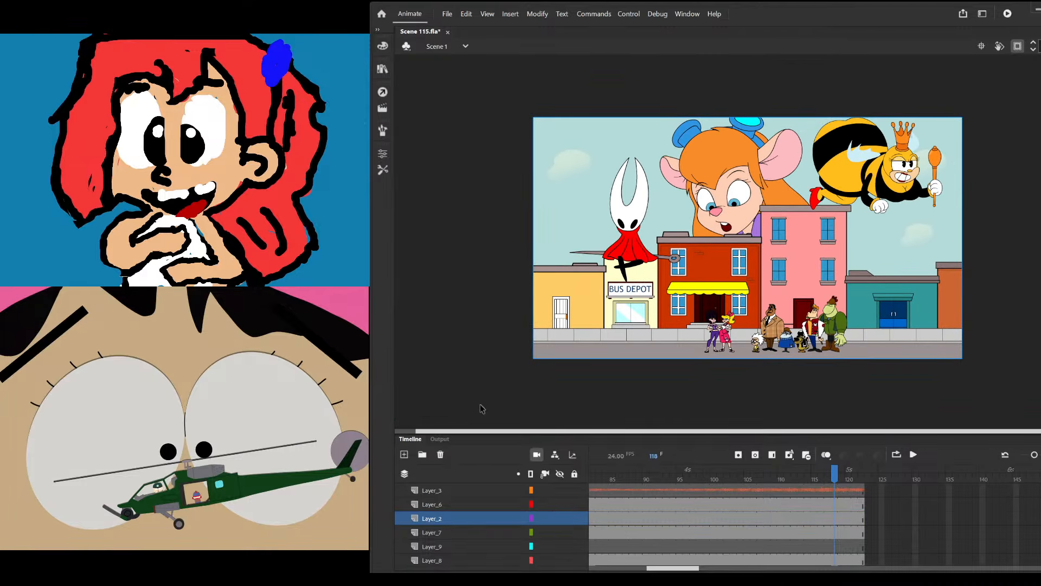
pyautogui.scroll(4, 705, 234)
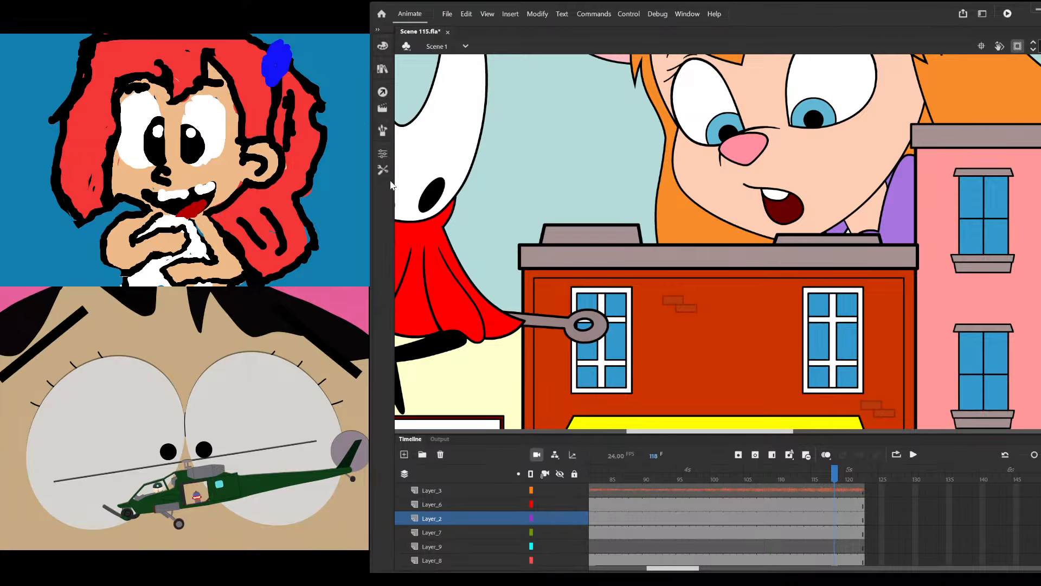
pyautogui.click(384, 170)
pyautogui.scroll(2, 685, 227)
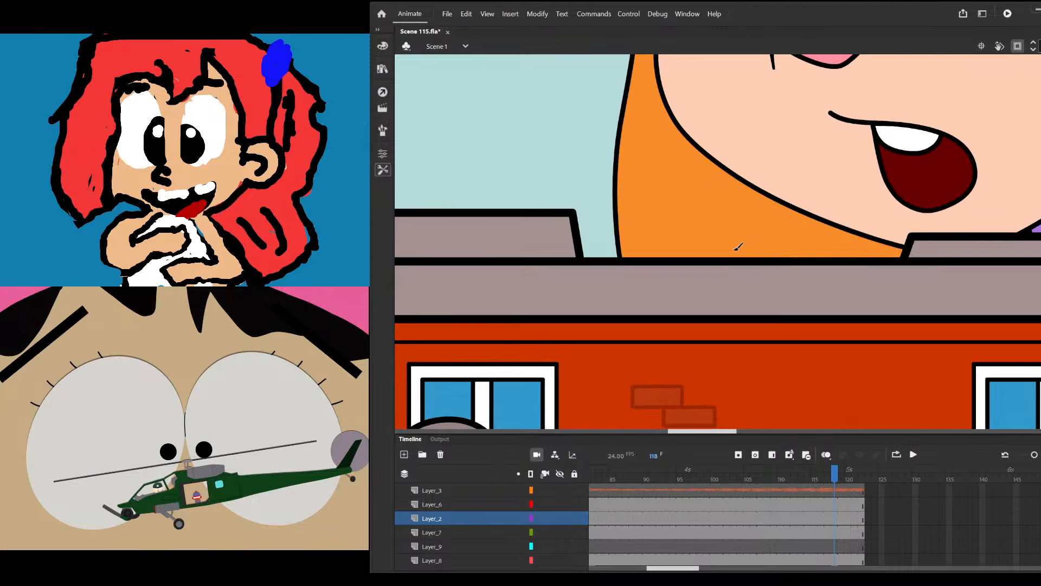
pyautogui.moveTo(783, 253)
pyautogui.mouseDown()
pyautogui.moveTo(700, 233)
pyautogui.moveTo(669, 259)
pyautogui.moveTo(653, 314)
pyautogui.moveTo(676, 317)
pyautogui.moveTo(734, 262)
pyautogui.moveTo(781, 248)
pyautogui.mouseUp()
pyautogui.hotkey('ctrl', 'z')
pyautogui.scroll(2, 732, 248)
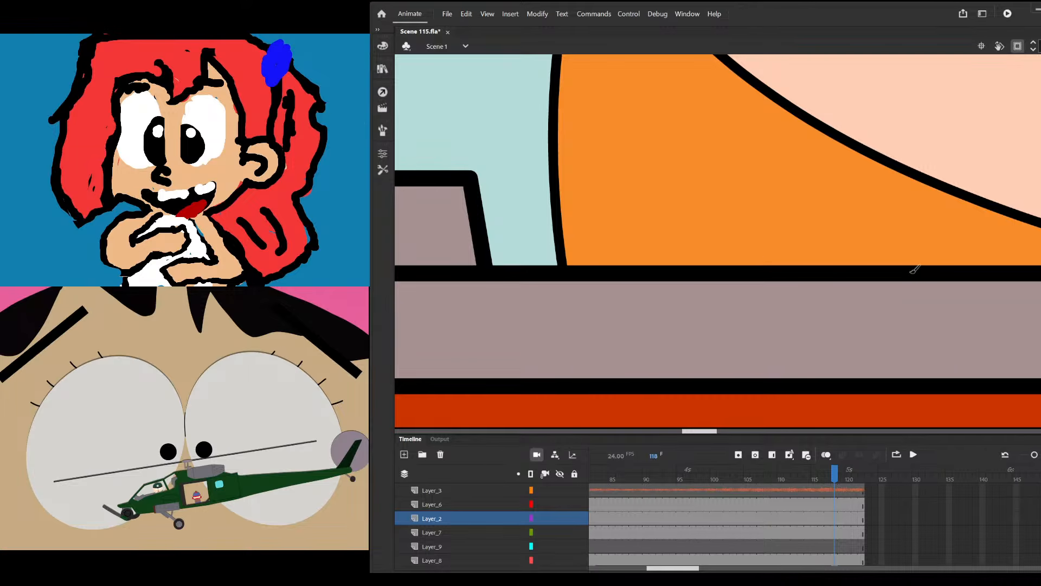
pyautogui.moveTo(903, 266)
pyautogui.mouseDown()
pyautogui.moveTo(786, 221)
pyautogui.moveTo(662, 280)
pyautogui.moveTo(680, 351)
pyautogui.moveTo(852, 279)
pyautogui.mouseUp()
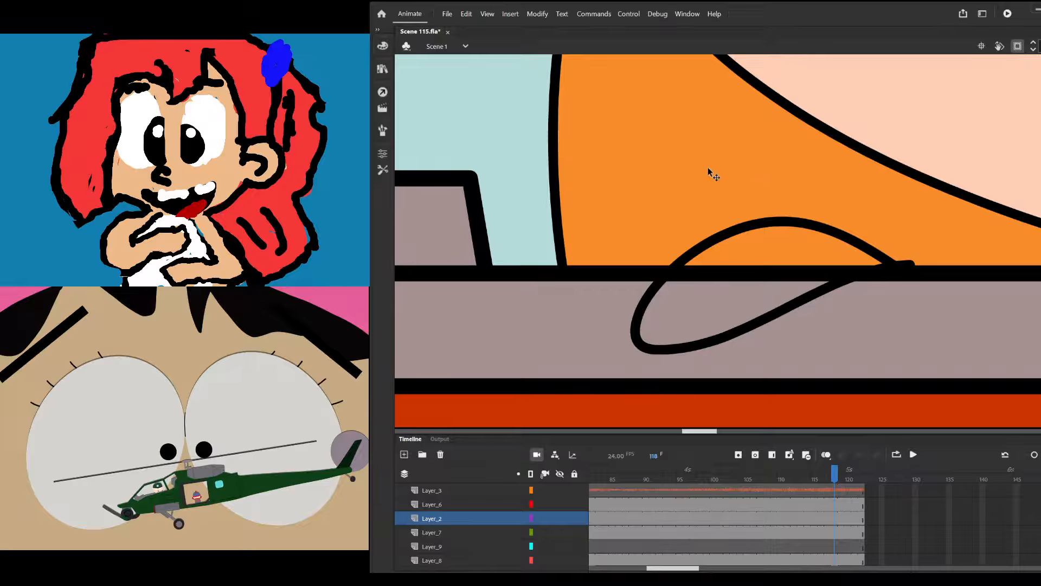
# Fill the finger outline with the mouse's peach skin colour and trim the stray line end at its pointed tip
pyautogui.scroll(-2, 711, 172)
pyautogui.scroll(2, 742, 218)
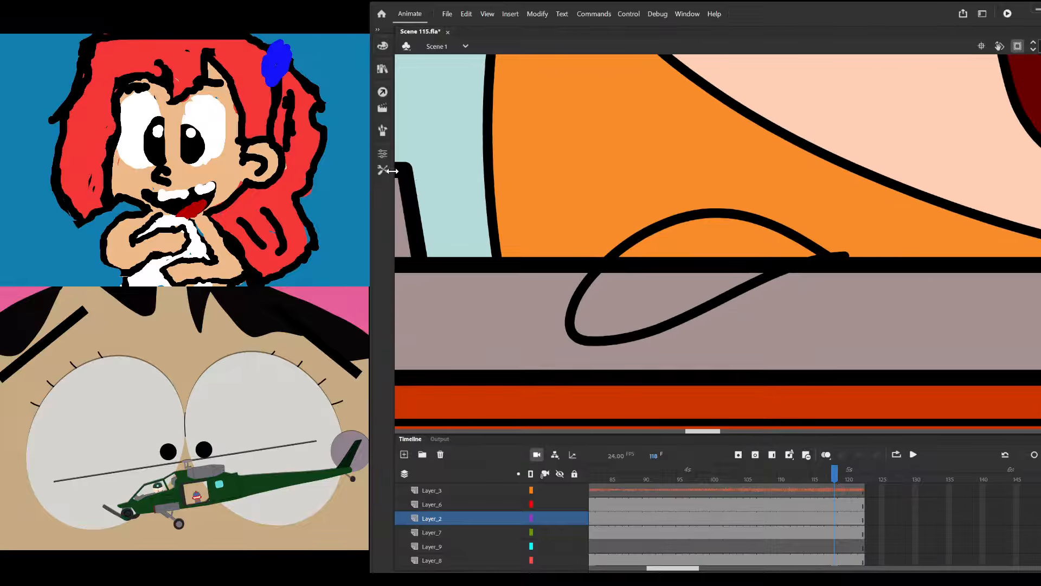
pyautogui.click(708, 216)
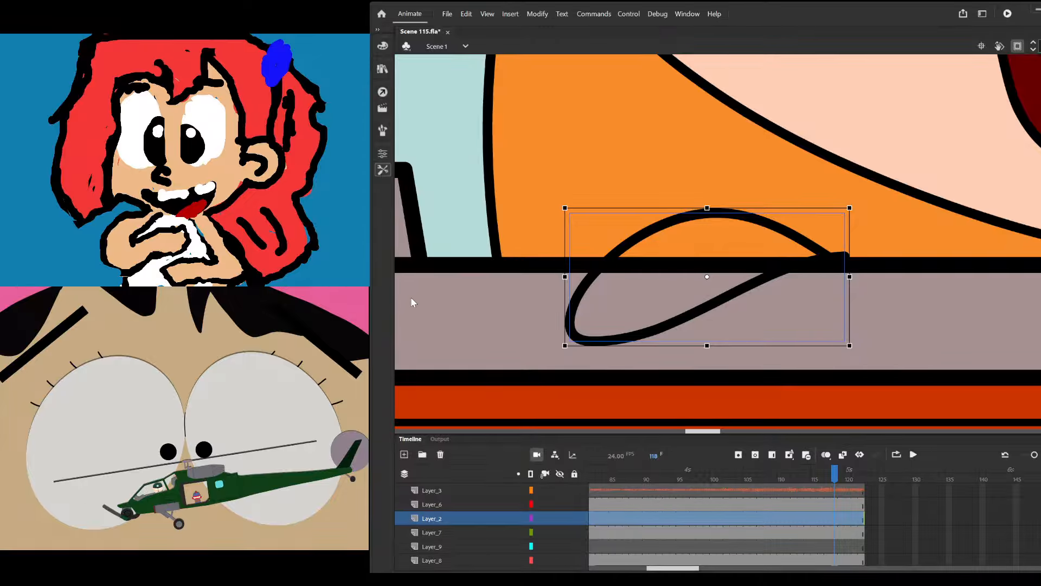
pyautogui.click(705, 261)
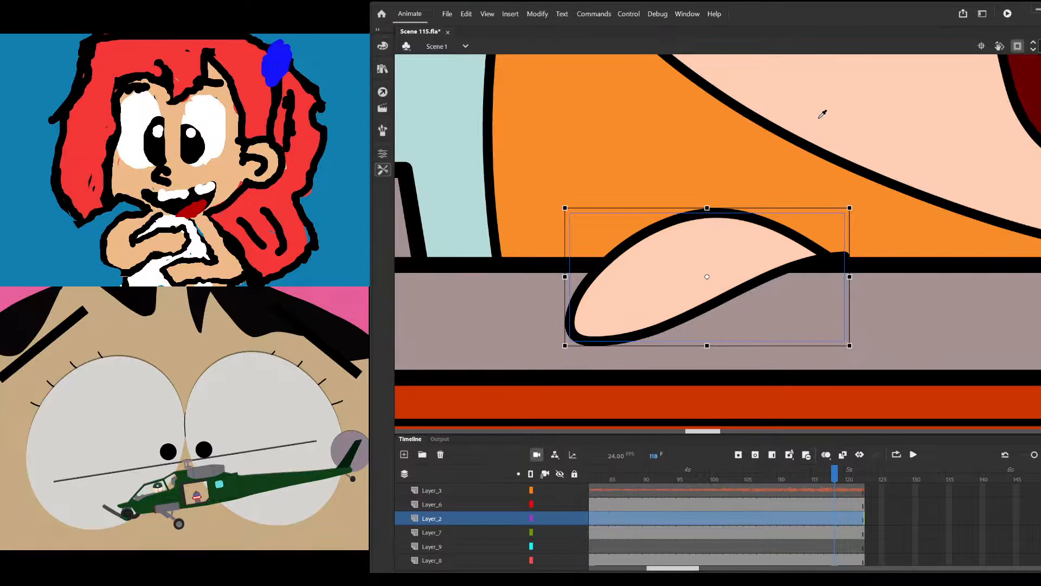
pyautogui.doubleClick(787, 261)
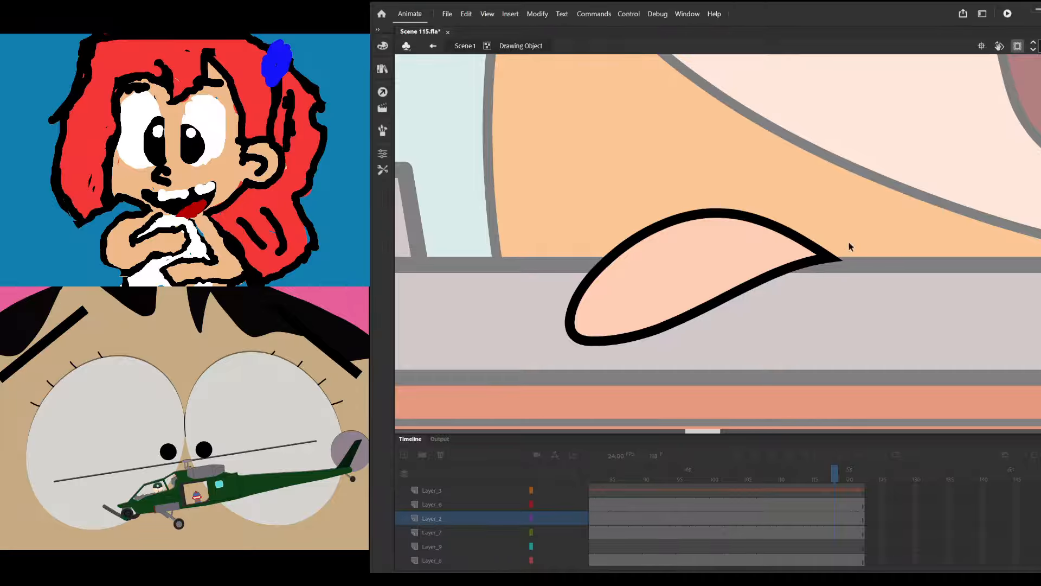
pyautogui.doubleClick(641, 183)
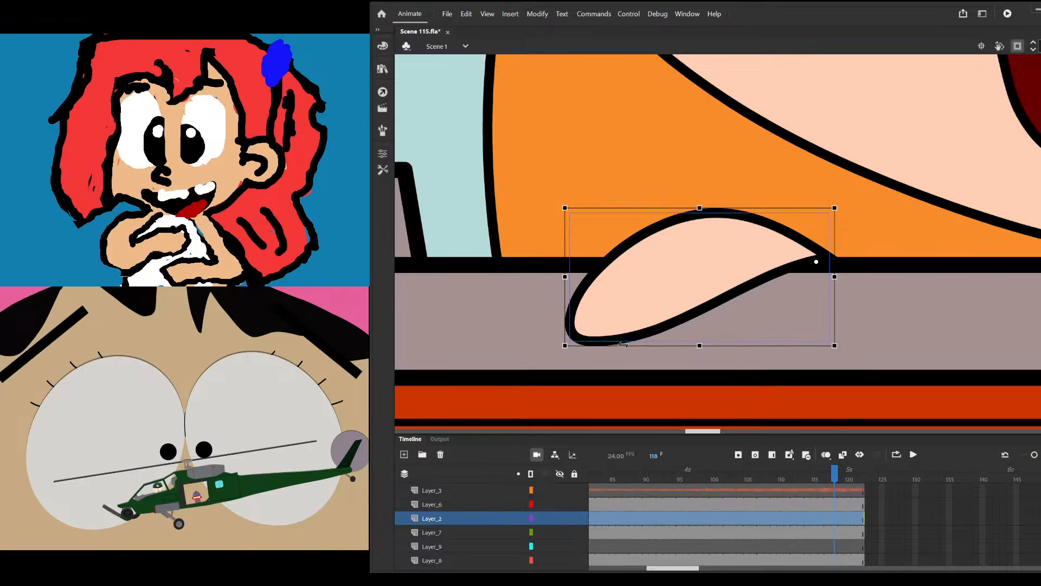
# Narrow the finger on the roof ledge from its rounded end and bow its upper edge upward inside its drawing object
pyautogui.moveTo(624, 343); pyautogui.dragTo(651, 345)
pyautogui.moveTo(565, 276); pyautogui.dragTo(632, 277)
pyautogui.doubleClick(714, 241)
pyautogui.moveTo(767, 225)
pyautogui.mouseDown()
pyautogui.moveTo(804, 233)
pyautogui.moveTo(767, 204)
pyautogui.mouseUp()
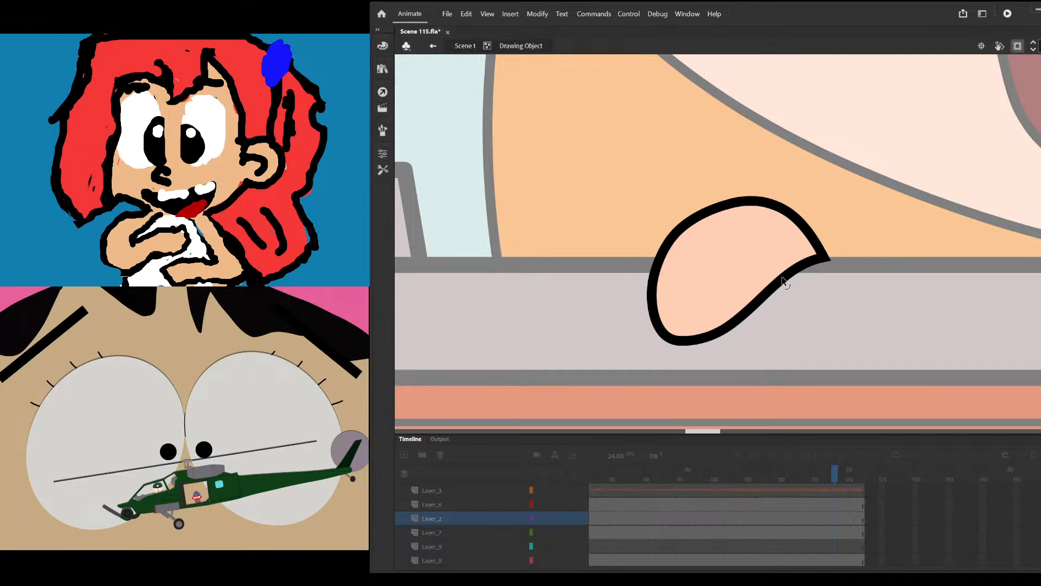
# Curve the finger's underside inward and undo the last bends made to its outline near the rounded tip
pyautogui.moveTo(785, 282); pyautogui.dragTo(775, 274)
pyautogui.moveTo(724, 334); pyautogui.dragTo(685, 349)
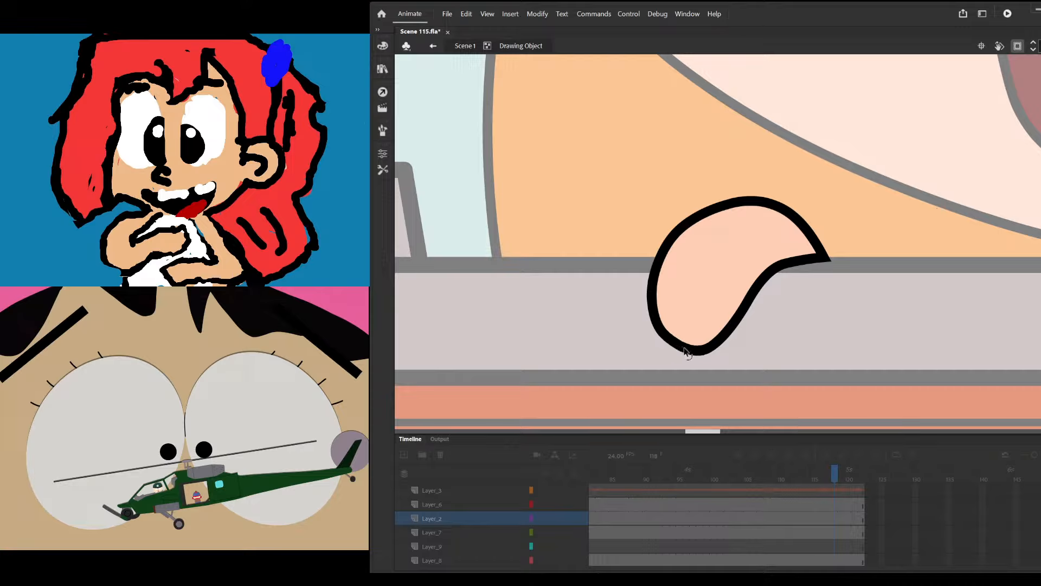
pyautogui.click(694, 223)
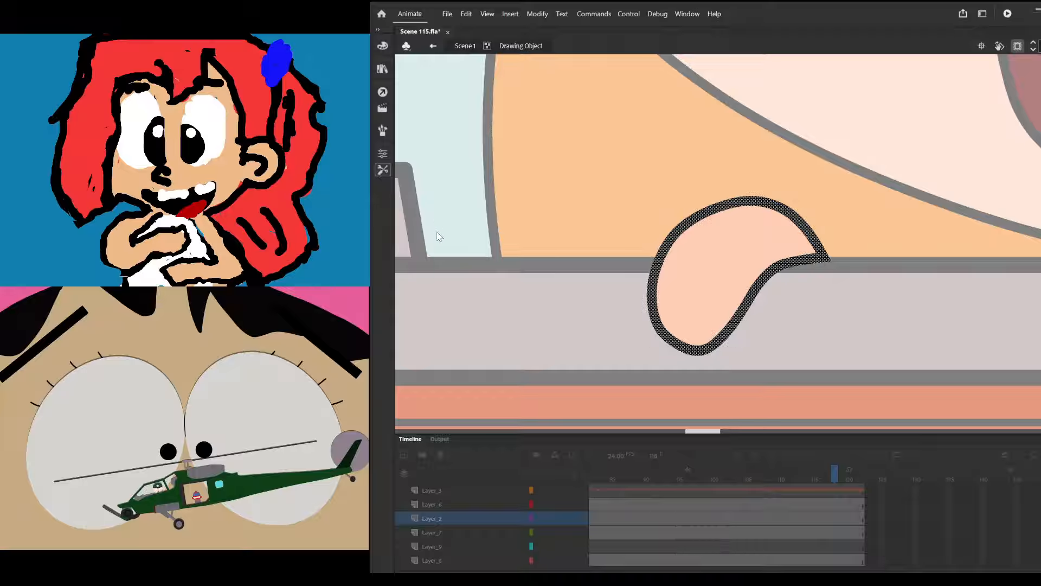
pyautogui.hotkey('ctrl', 'z')
pyautogui.hotkey('ctrl', 'z')
pyautogui.hotkey('ctrl', 'z')
pyautogui.click(720, 354)
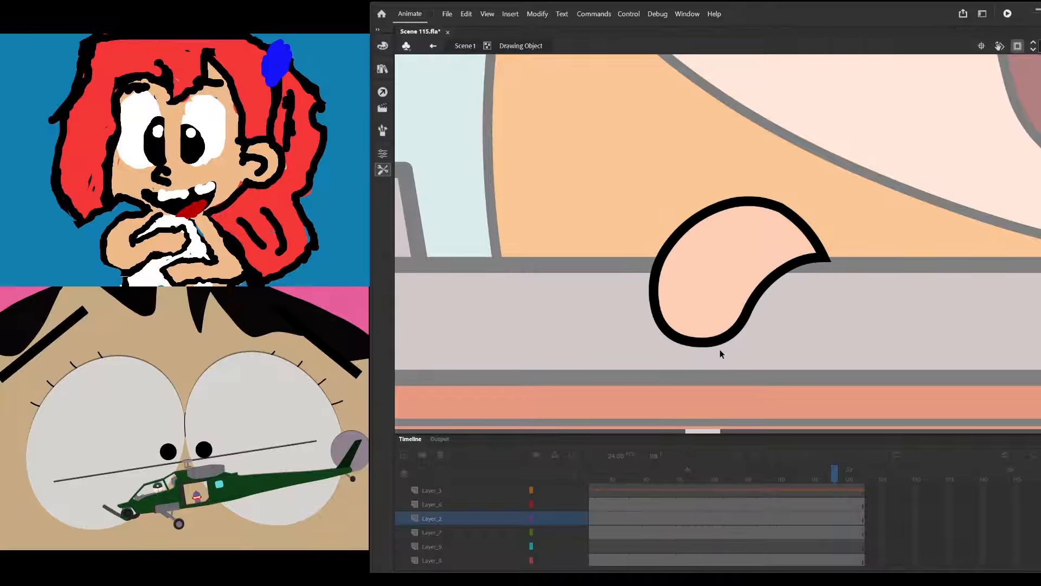
# Replace the outline at the finger's pointed end with a straight edge and pull the rounded tip down past the roof ledge
pyautogui.moveTo(724, 344); pyautogui.dragTo(670, 356)
pyautogui.moveTo(670, 256); pyautogui.dragTo(776, 212)
pyautogui.moveTo(835, 178); pyautogui.dragTo(769, 289)
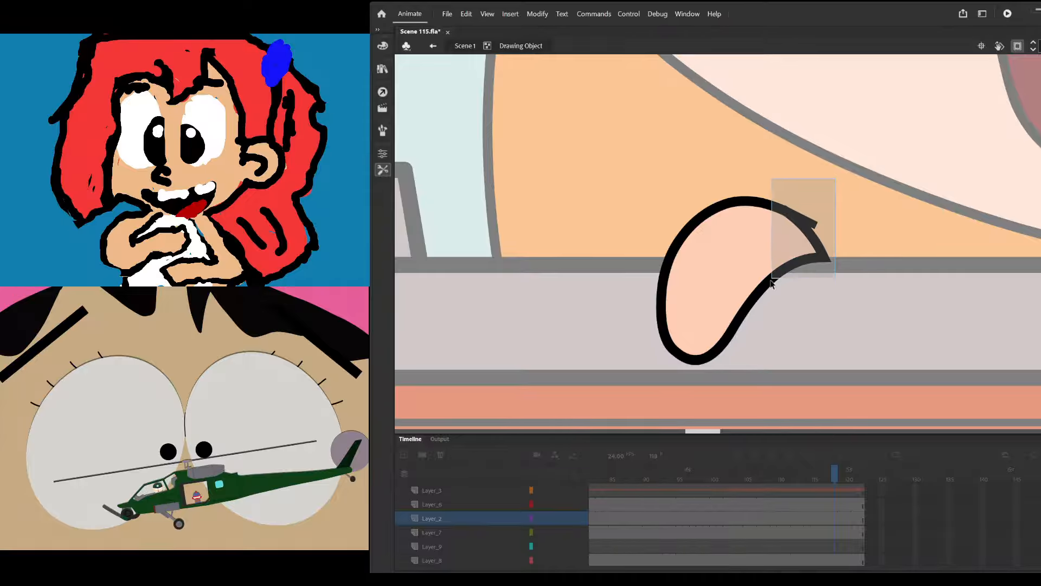
pyautogui.press('Delete')
pyautogui.moveTo(759, 209)
pyautogui.mouseDown()
pyautogui.moveTo(798, 230)
pyautogui.moveTo(818, 265)
pyautogui.moveTo(842, 209)
pyautogui.moveTo(808, 239)
pyautogui.moveTo(826, 256)
pyautogui.mouseUp()
pyautogui.moveTo(751, 316)
pyautogui.mouseDown()
pyautogui.moveTo(758, 288)
pyautogui.moveTo(722, 330)
pyautogui.mouseUp()
pyautogui.moveTo(685, 362)
pyautogui.mouseDown()
pyautogui.moveTo(670, 385)
pyautogui.moveTo(683, 367)
pyautogui.moveTo(674, 374)
pyautogui.mouseUp()
pyautogui.click(634, 369)
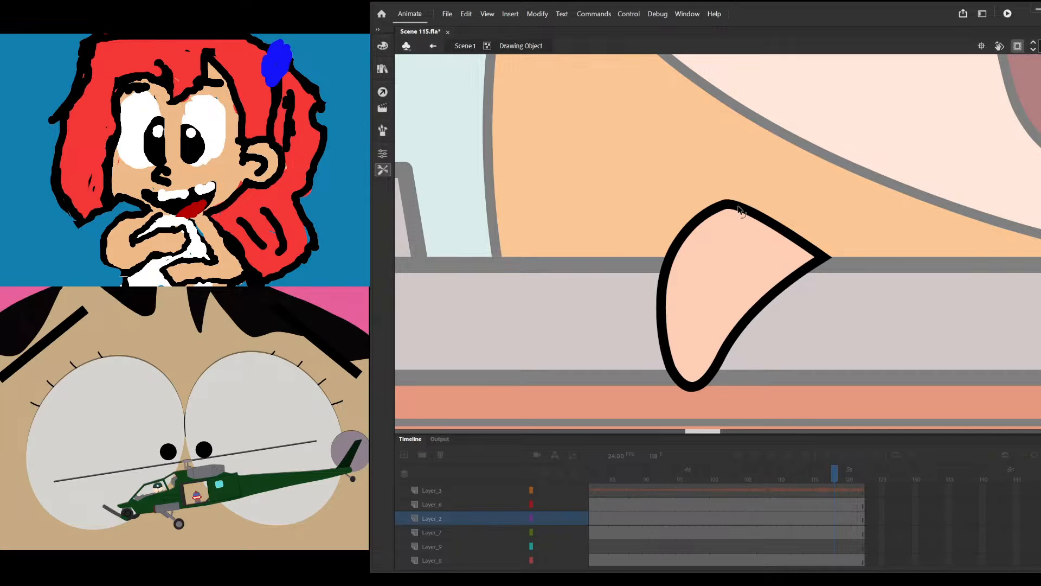
# Bow the finger's top upward, pull its underside into a sharp corner at the ledge line and return to Scene 1
pyautogui.moveTo(744, 211); pyautogui.dragTo(775, 234)
pyautogui.moveTo(699, 230)
pyautogui.mouseDown()
pyautogui.moveTo(710, 209)
pyautogui.moveTo(705, 217)
pyautogui.mouseUp()
pyautogui.hotkey('ctrl', 'z')
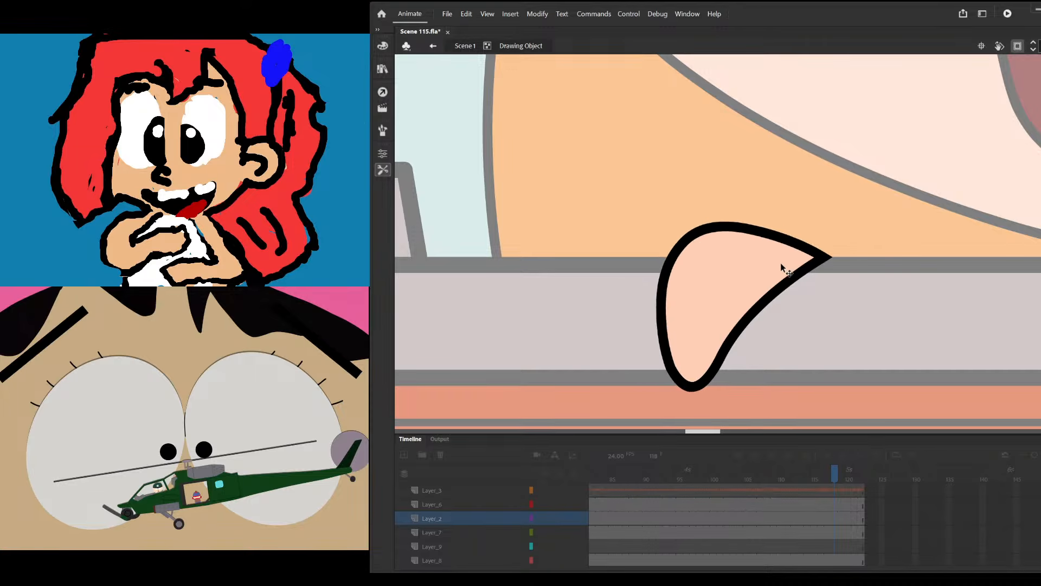
pyautogui.moveTo(777, 232); pyautogui.dragTo(766, 207)
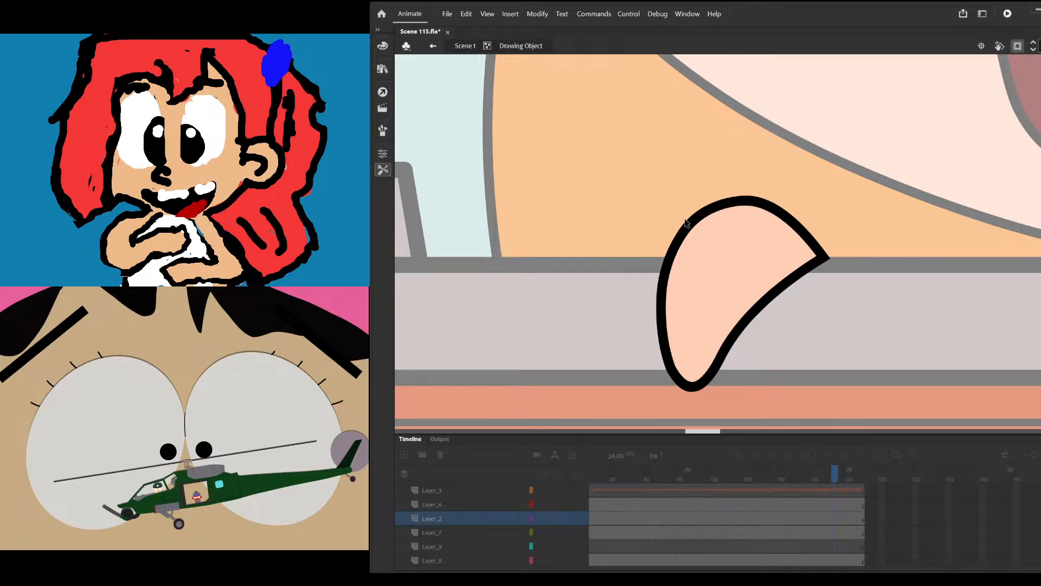
pyautogui.moveTo(700, 217); pyautogui.dragTo(697, 206)
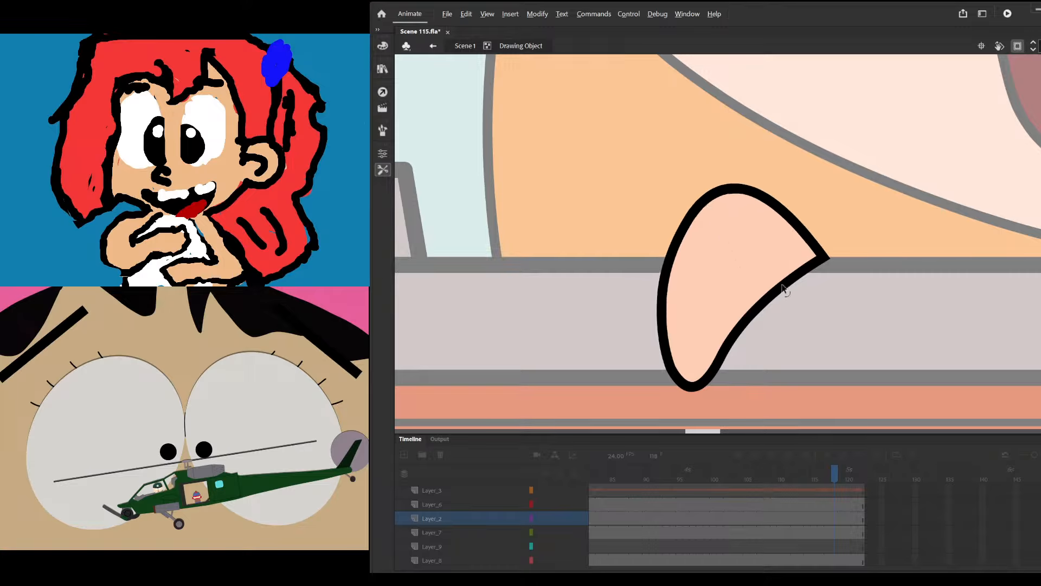
pyautogui.moveTo(781, 285)
pyautogui.mouseDown()
pyautogui.moveTo(759, 266)
pyautogui.moveTo(783, 264)
pyautogui.mouseUp()
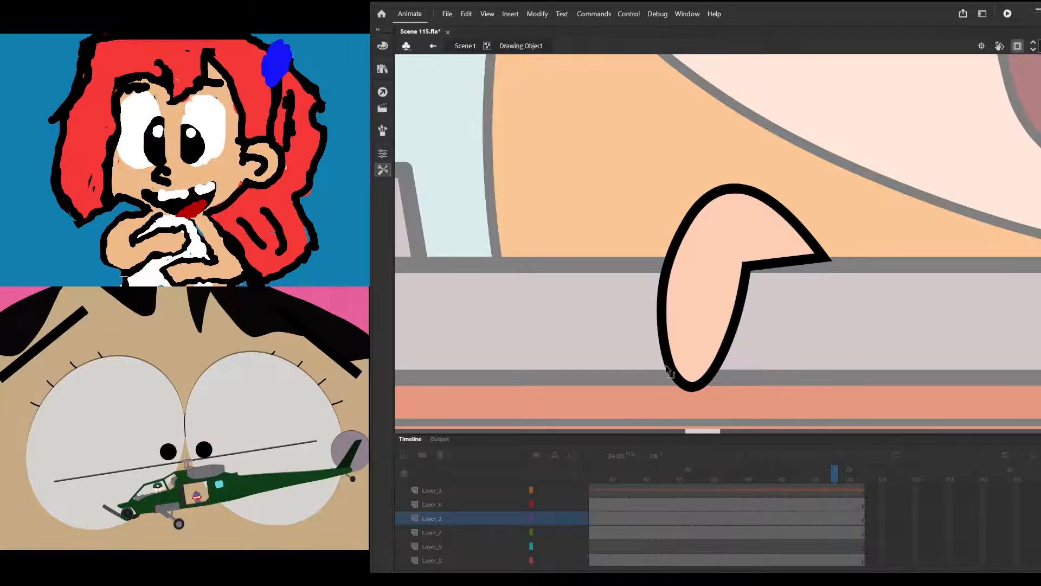
pyautogui.doubleClick(849, 111)
# Stretch the finger taller with Free Transform so that it reaches further over the ledge
pyautogui.scroll(-5, 672, 282)
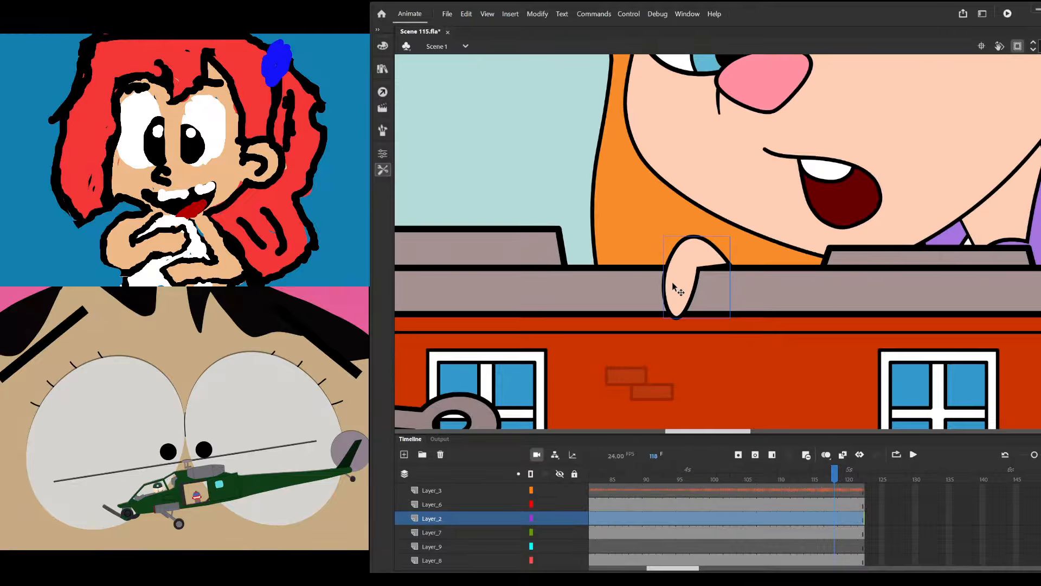
pyautogui.scroll(3, 678, 285)
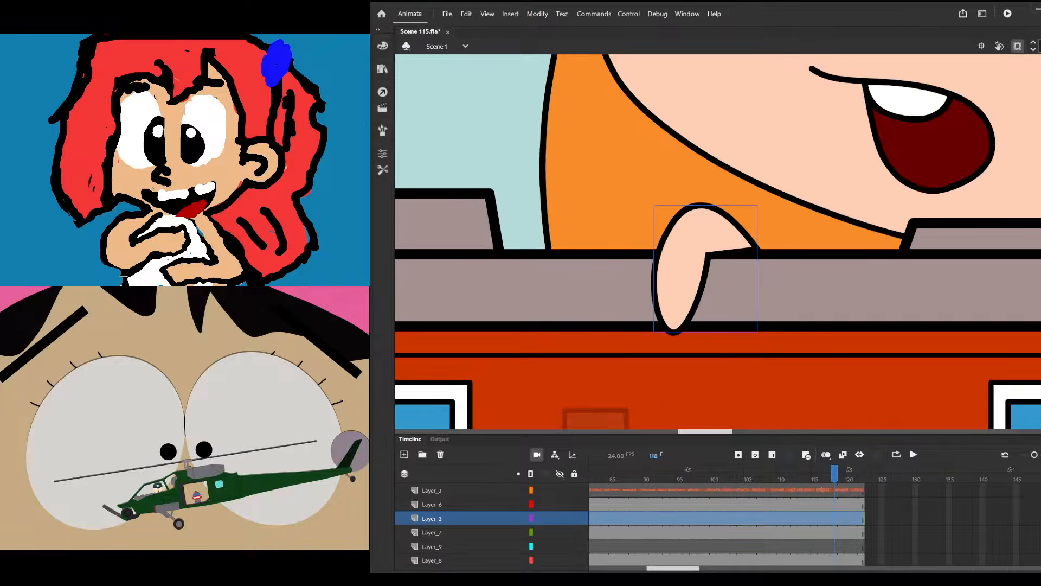
pyautogui.click(383, 169)
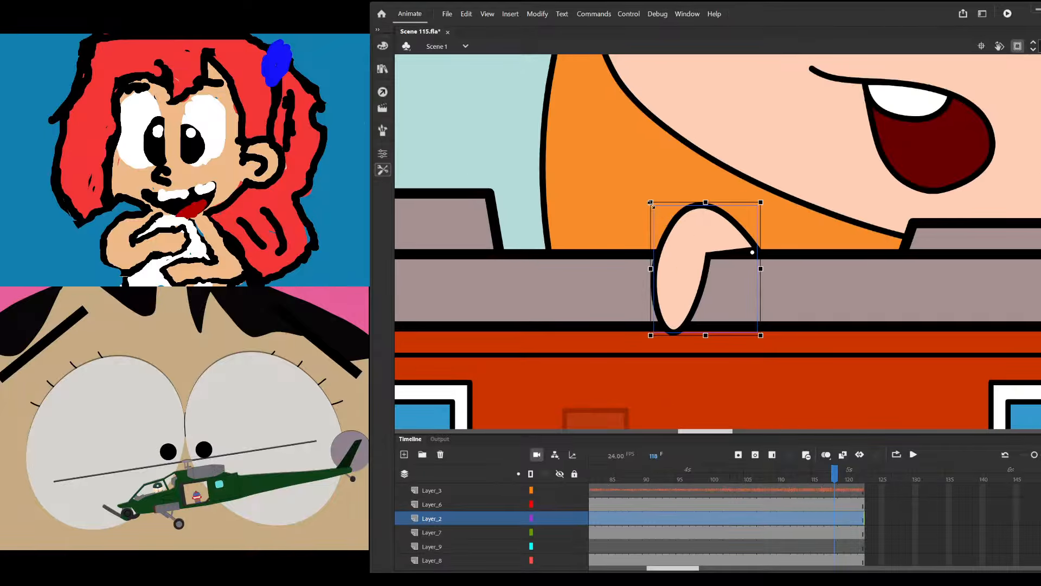
pyautogui.moveTo(650, 202); pyautogui.dragTo(646, 193)
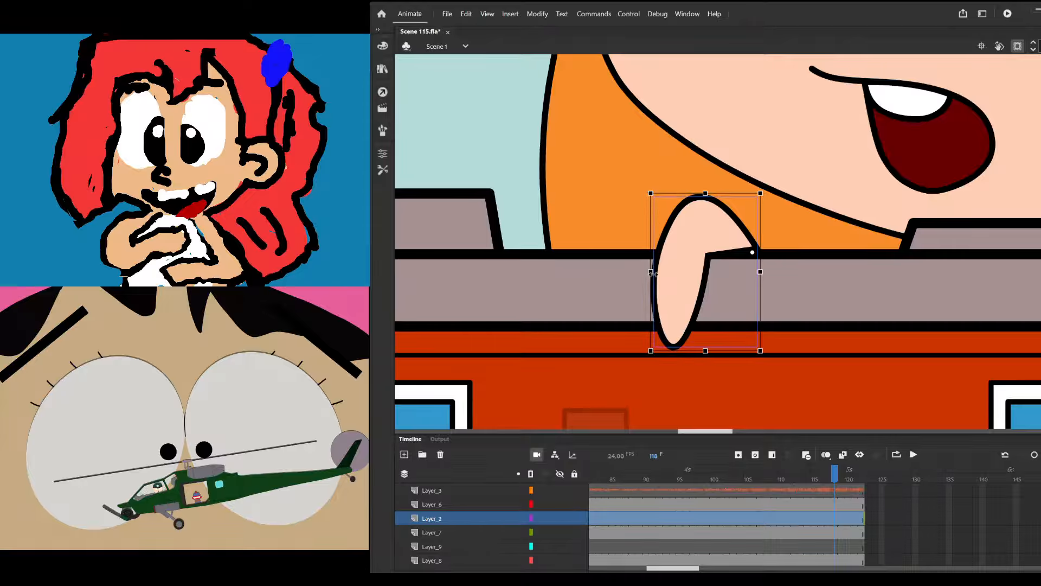
# Duplicate the finger twice and arrange the copies side by side as three overlapping fingers on the ledge
pyautogui.moveTo(662, 302); pyautogui.dragTo(746, 298)
pyautogui.hotkey('ctrl', 'x')
pyautogui.hotkey('ctrl', 'shift', 'v')
pyautogui.hotkey('ctrl', 'shift', 'v')
pyautogui.scroll(2, 687, 255)
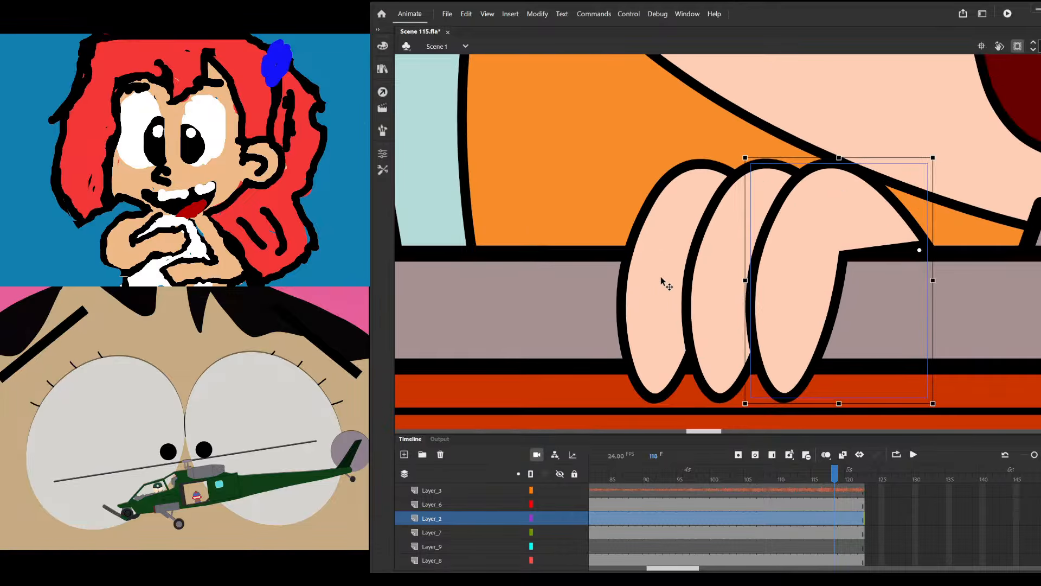
# Shrink the outermost finger and pull in the front finger's pointed end so its lower edge runs level with the ledge line
pyautogui.click(662, 281)
pyautogui.moveTo(613, 405); pyautogui.dragTo(623, 366)
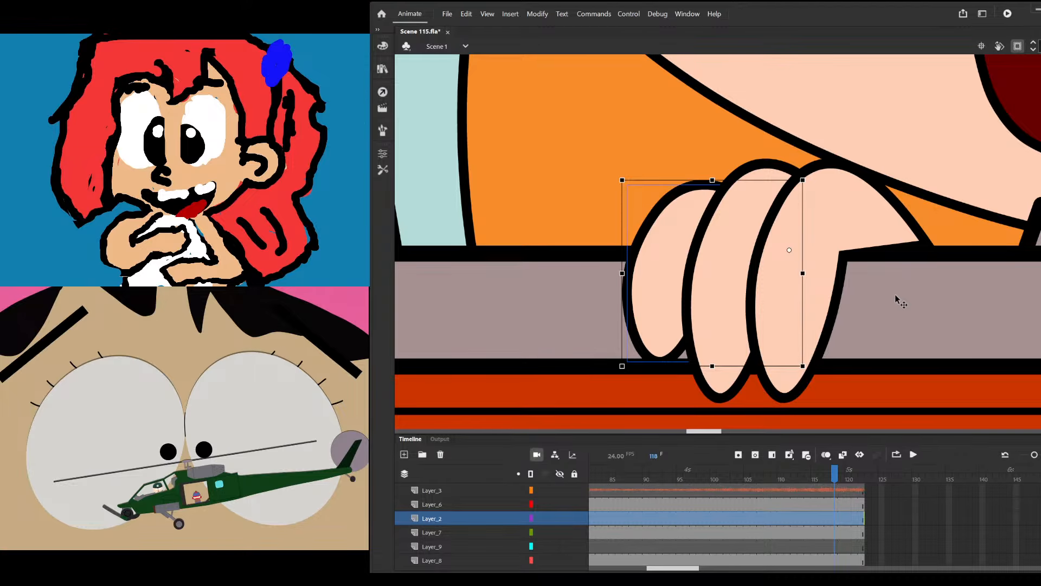
pyautogui.doubleClick(914, 248)
pyautogui.moveTo(925, 251)
pyautogui.mouseDown()
pyautogui.moveTo(896, 248)
pyautogui.moveTo(916, 242)
pyautogui.mouseUp()
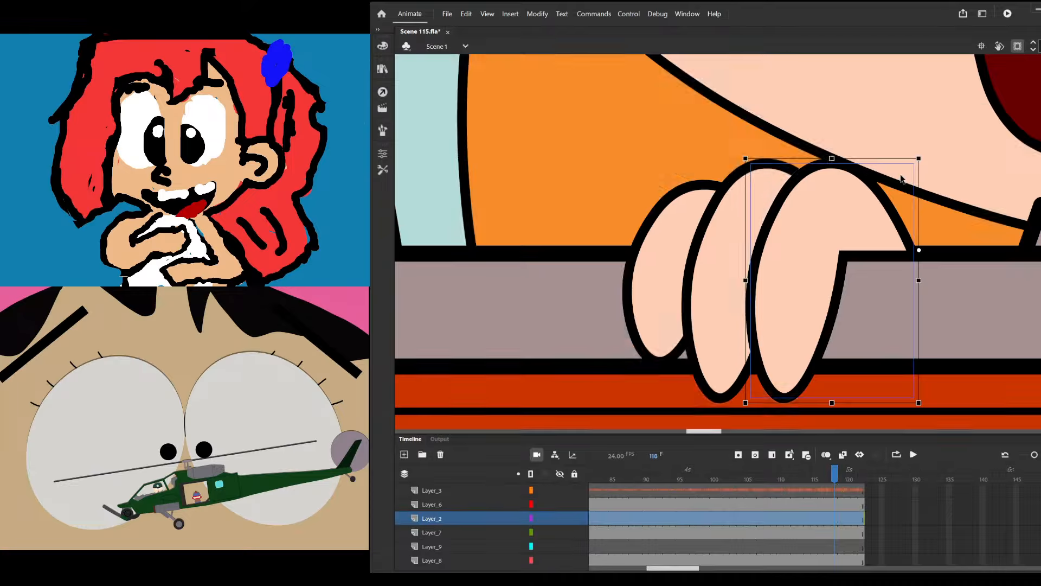
# Move the three fingers together along the ledge toward the hair's outer edge and convert them into one symbol
pyautogui.doubleClick(680, 242)
pyautogui.scroll(-2, 681, 242)
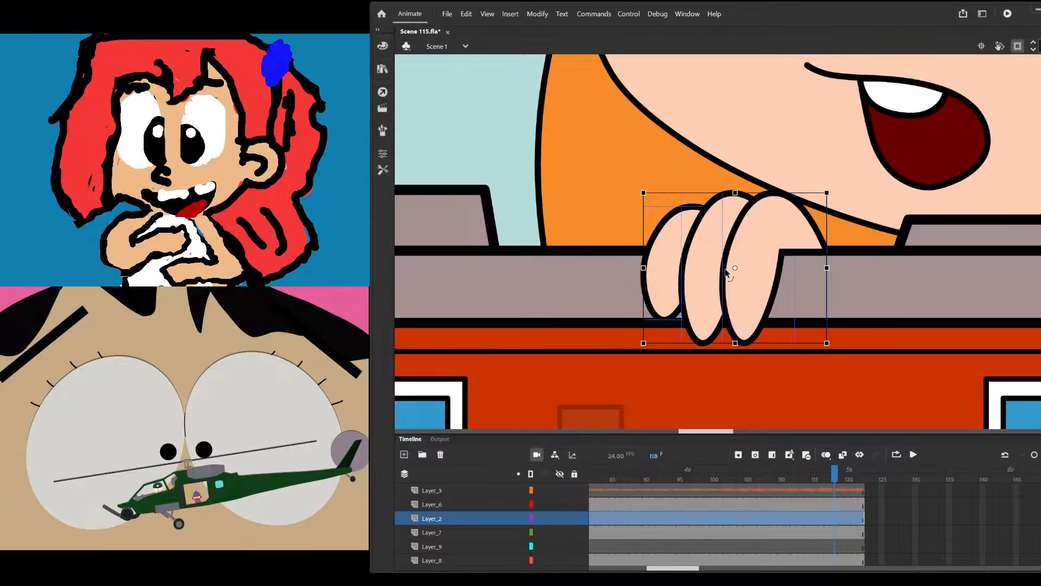
pyautogui.moveTo(743, 277); pyautogui.dragTo(667, 271)
pyautogui.scroll(-2, 740, 262)
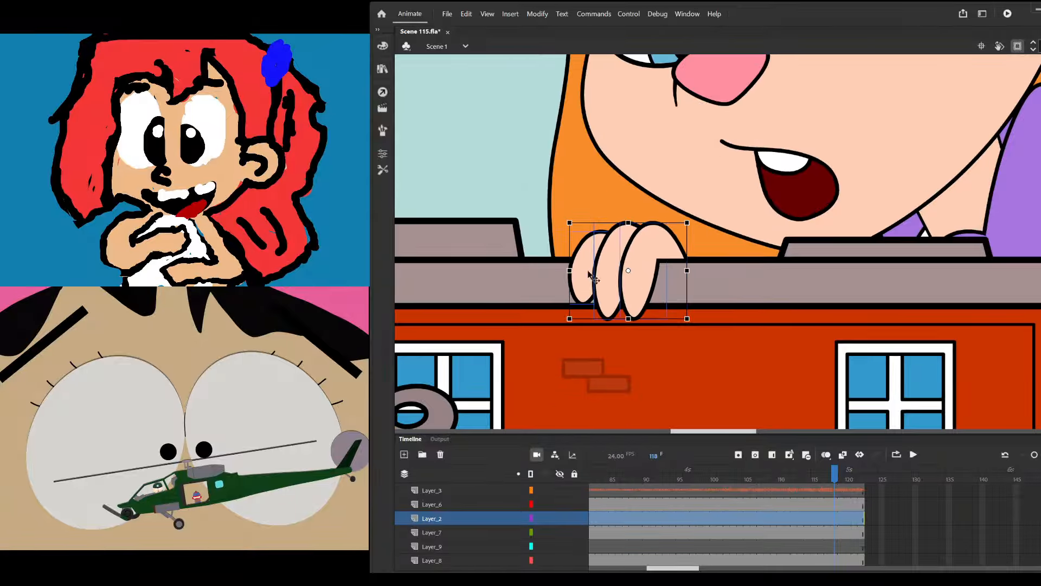
pyautogui.scroll(-1, 631, 263)
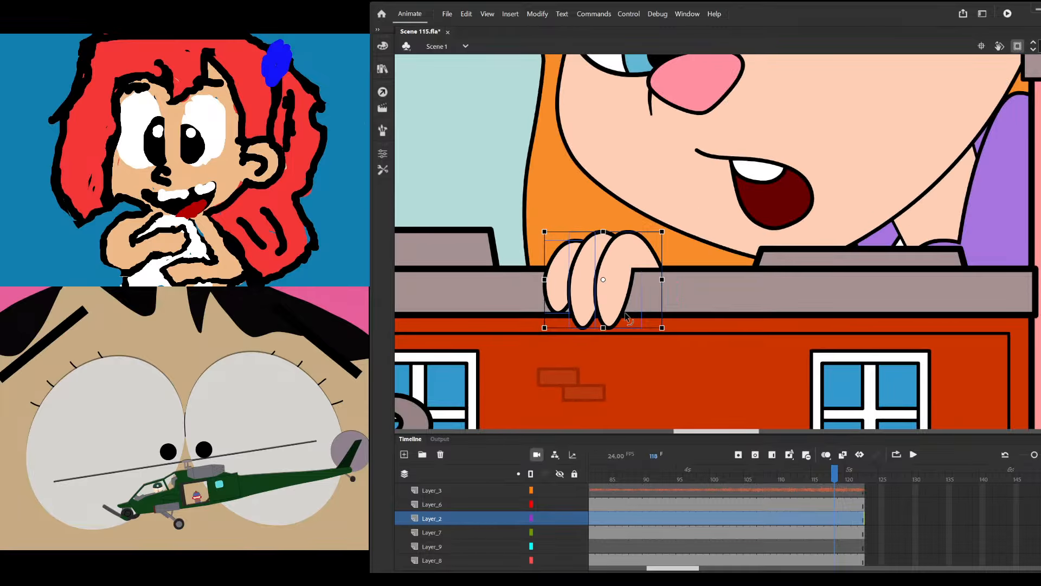
pyautogui.scroll(1, 639, 296)
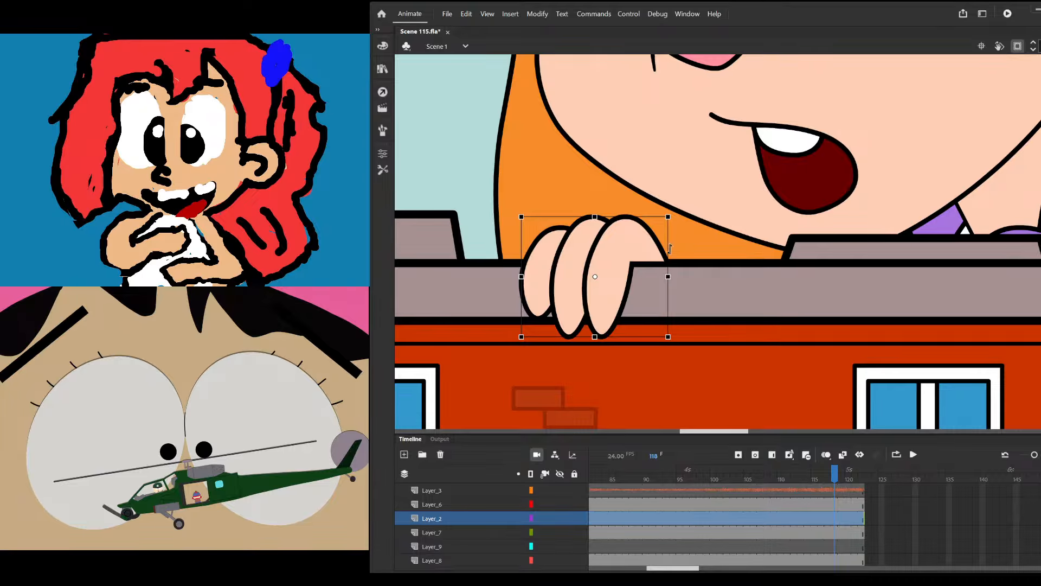
# Draw a short crease line inside the fingers' symbol, rising from the front finger's inner corner and tilted slightly outward
pyautogui.doubleClick(590, 277)
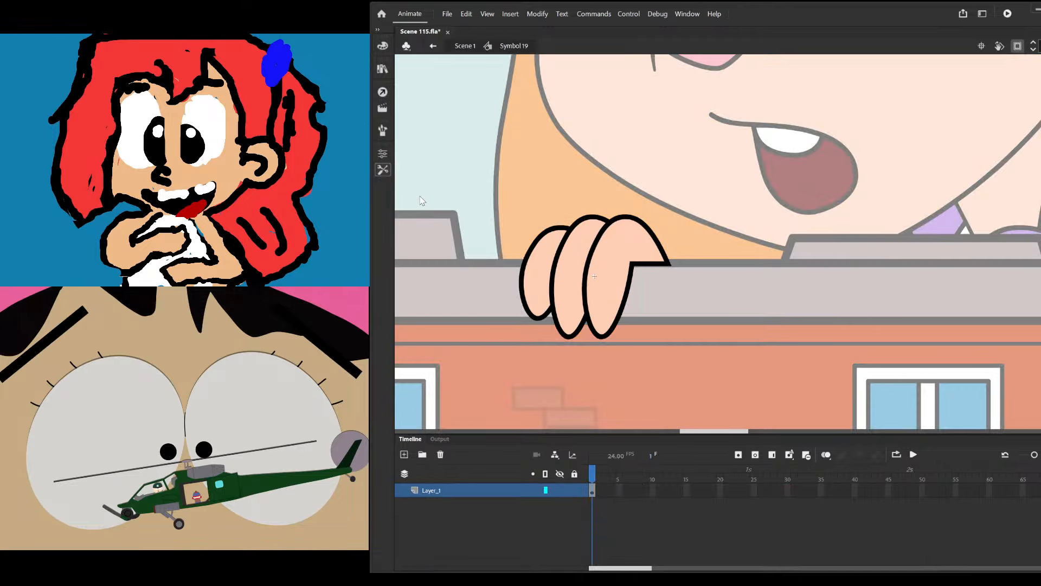
pyautogui.scroll(6, 606, 250)
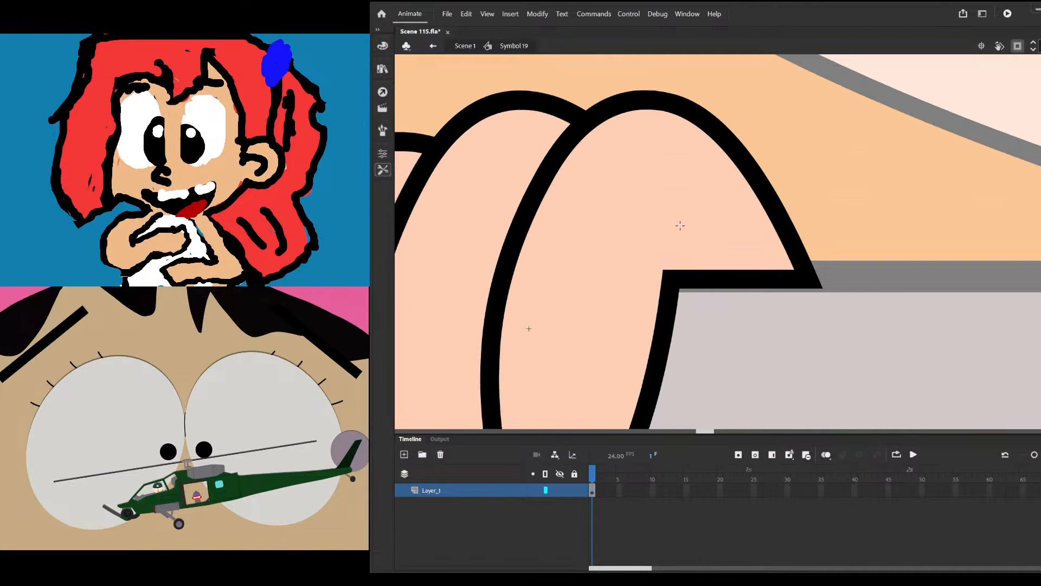
pyautogui.moveTo(671, 207); pyautogui.dragTo(671, 295)
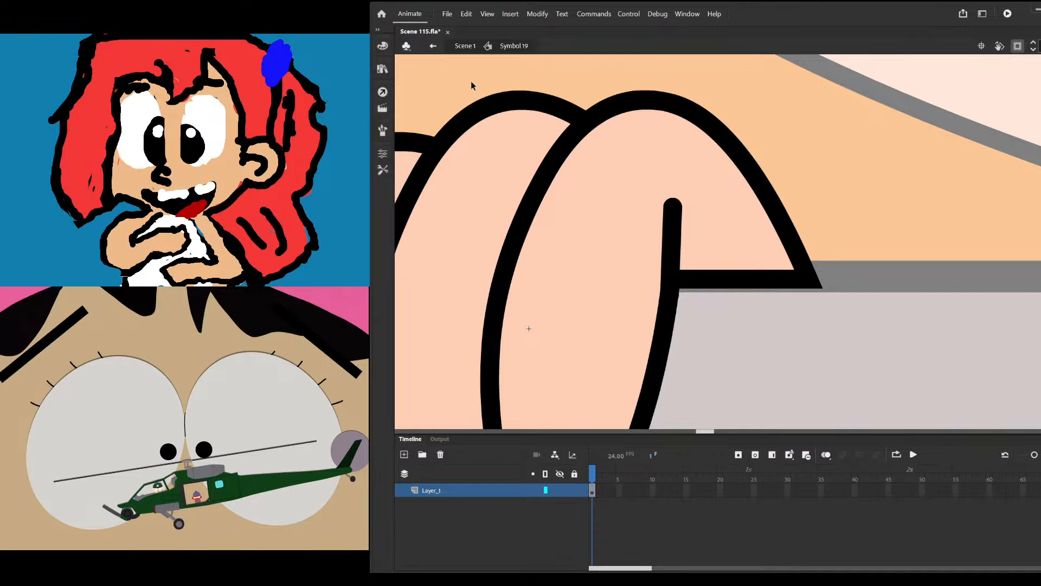
pyautogui.moveTo(674, 213); pyautogui.dragTo(689, 215)
pyautogui.moveTo(683, 205); pyautogui.dragTo(683, 199)
# Taper the crease line toward its upper end and return to Scene 1
pyautogui.click(383, 170)
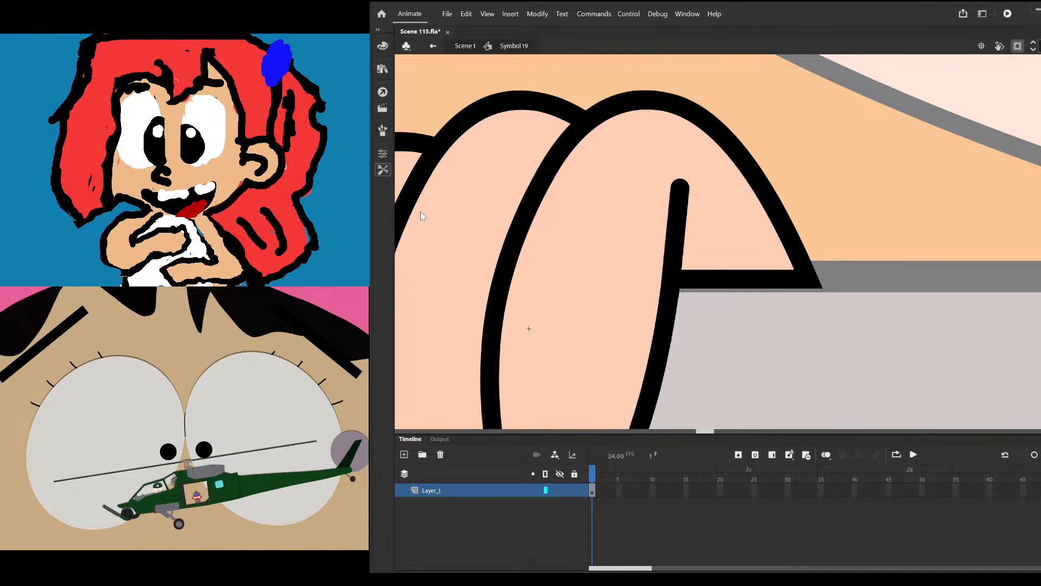
pyautogui.scroll(2, 702, 186)
pyautogui.click(697, 221)
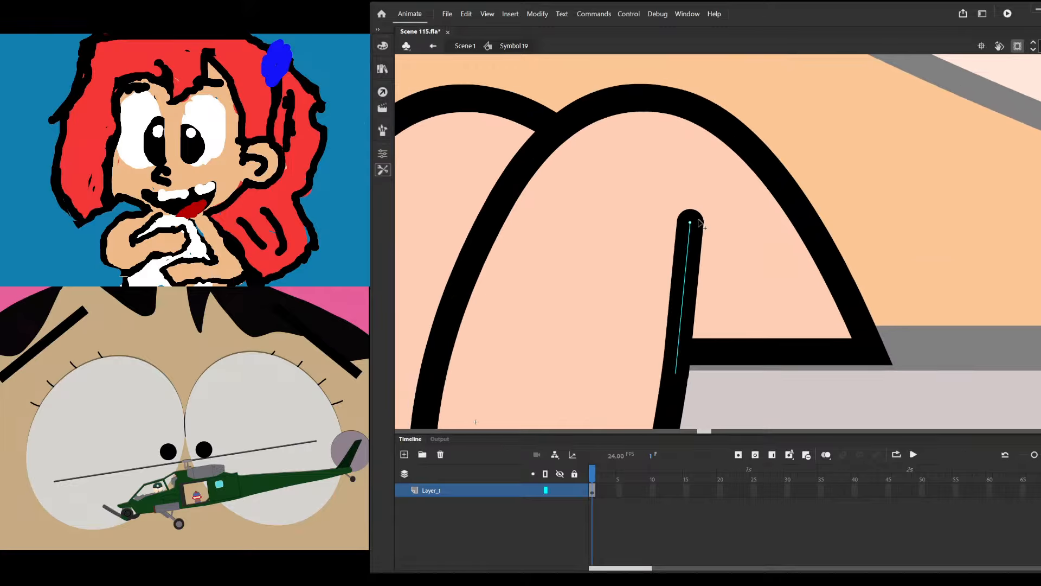
pyautogui.scroll(-5, 698, 220)
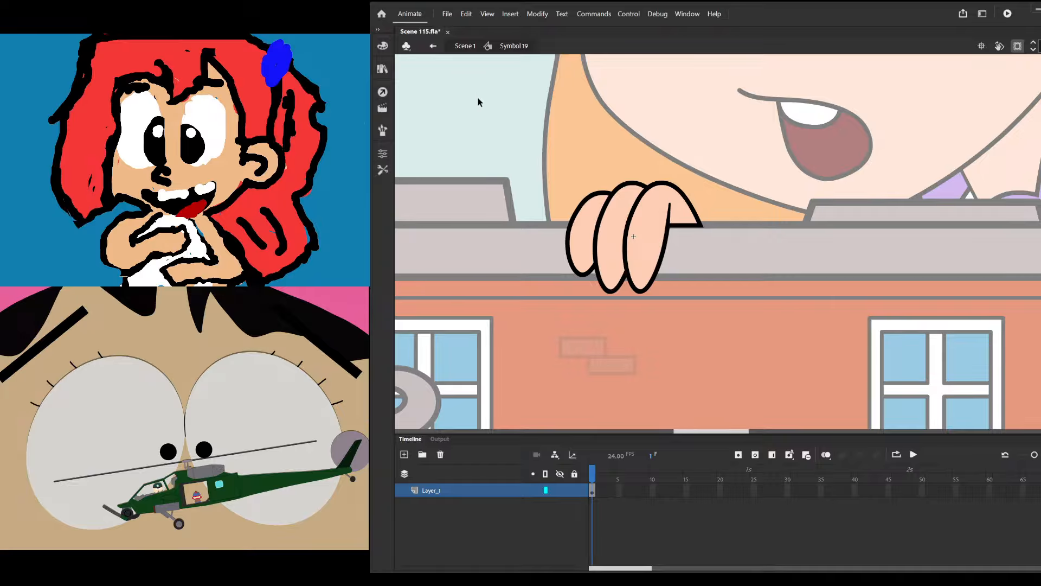
pyautogui.doubleClick(501, 146)
# Enlarge the three fingers and their crease line inside the symbol, anchored at the front finger's pointed end
pyautogui.scroll(5, 629, 135)
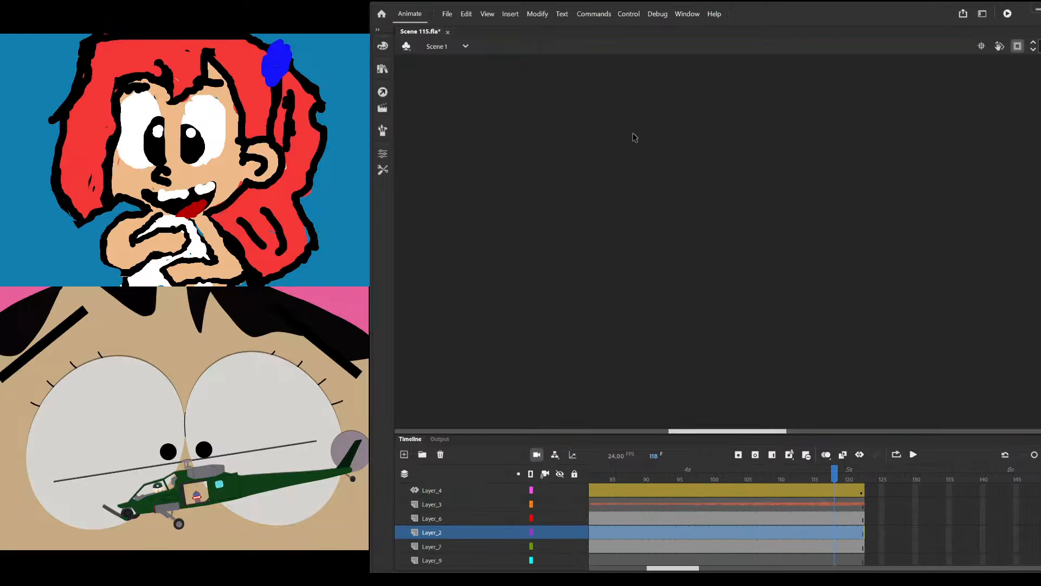
pyautogui.scroll(-2, 684, 178)
pyautogui.scroll(6, 560, 320)
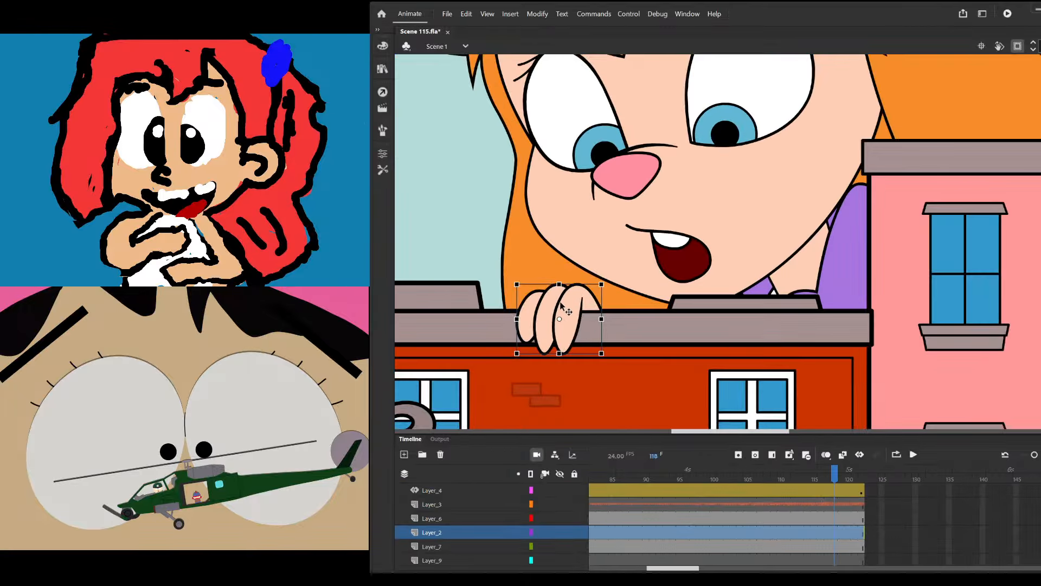
pyautogui.doubleClick(558, 308)
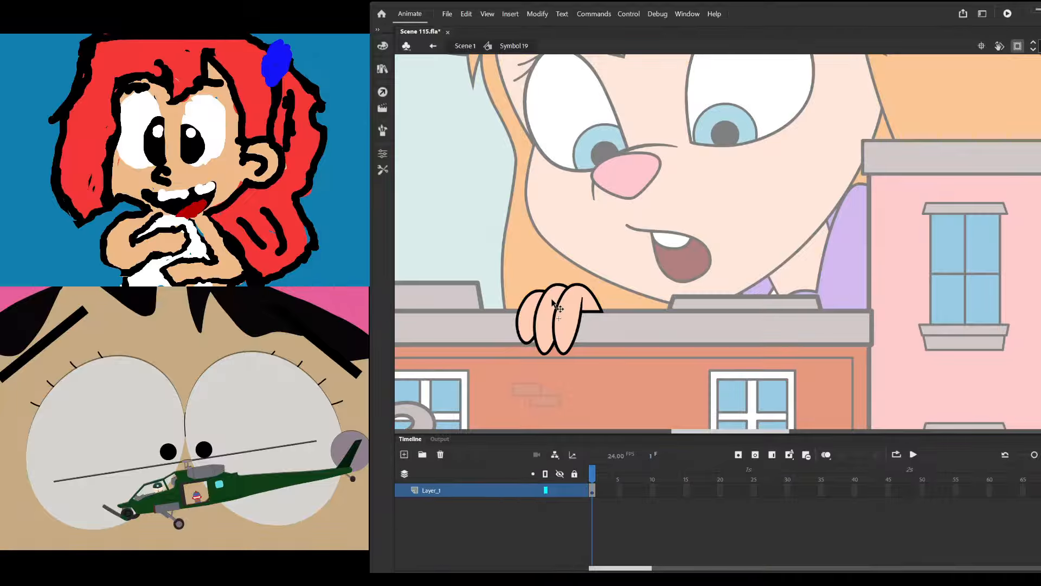
pyautogui.moveTo(512, 268); pyautogui.dragTo(618, 390)
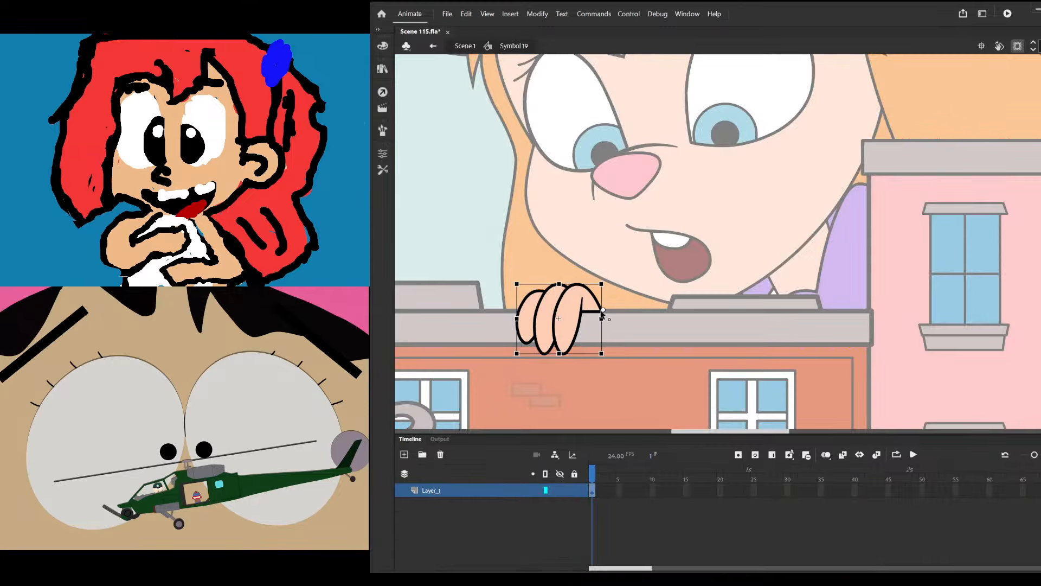
pyautogui.scroll(2, 543, 297)
pyautogui.moveTo(507, 274)
pyautogui.mouseDown()
pyautogui.moveTo(480, 259)
pyautogui.moveTo(492, 259)
pyautogui.mouseUp()
pyautogui.click(542, 240)
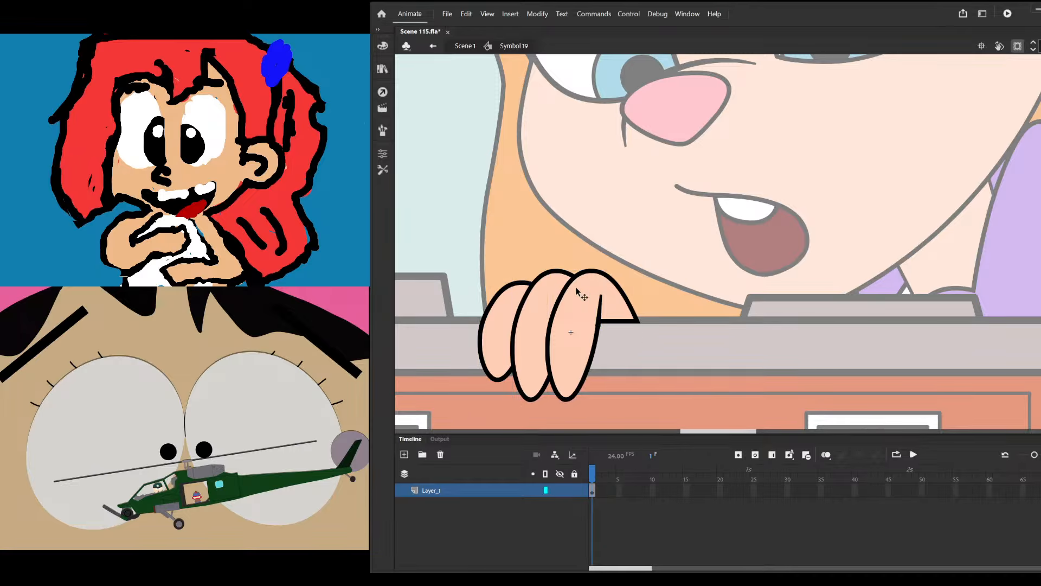
# Nudge the crease line up so its base meets the front finger's inner corner, and return to Scene 1
pyautogui.scroll(3, 602, 308)
pyautogui.click(602, 308)
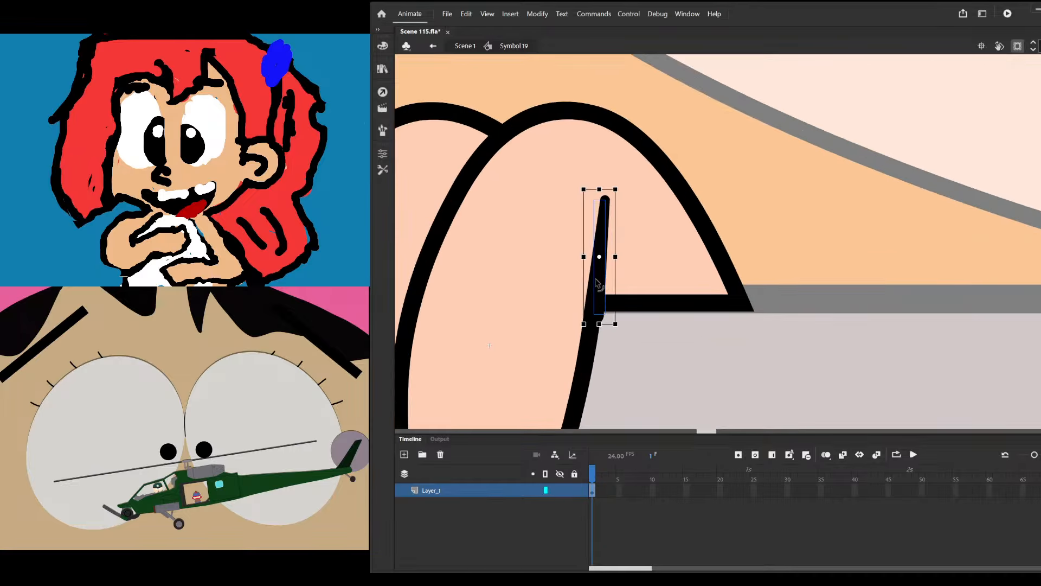
pyautogui.doubleClick(601, 304)
pyautogui.doubleClick(753, 181)
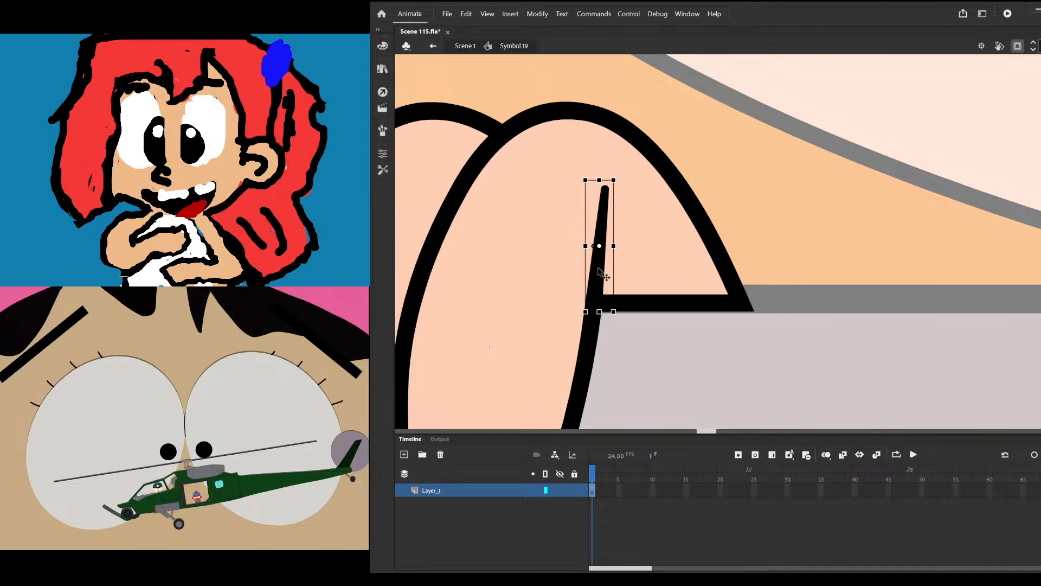
pyautogui.scroll(-3, 634, 269)
pyautogui.doubleClick(689, 217)
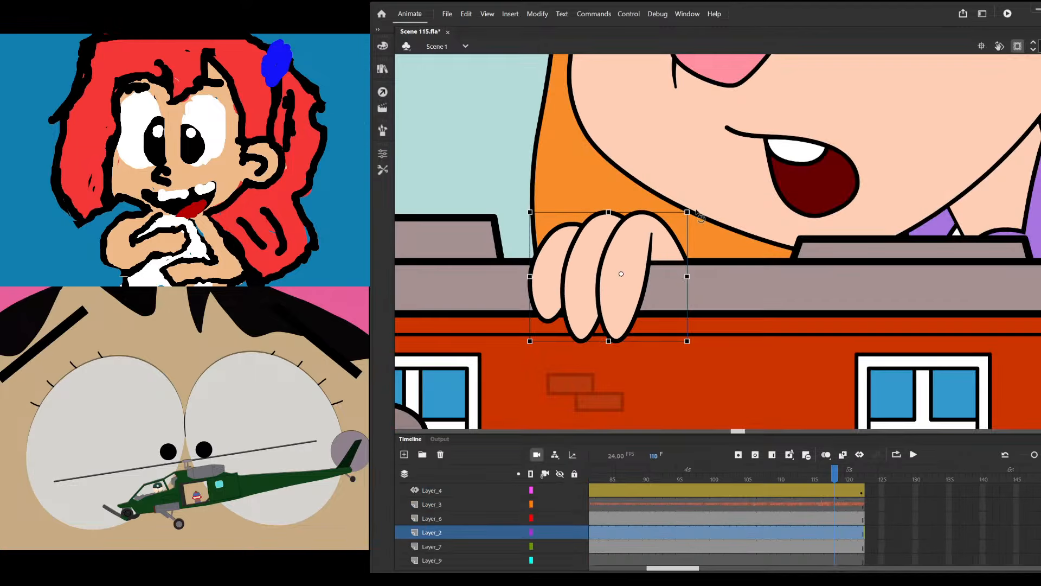
# Duplicate the giant mouse's hand and place the copy farther right on the red building's roof ledge
pyautogui.scroll(-5, 605, 256)
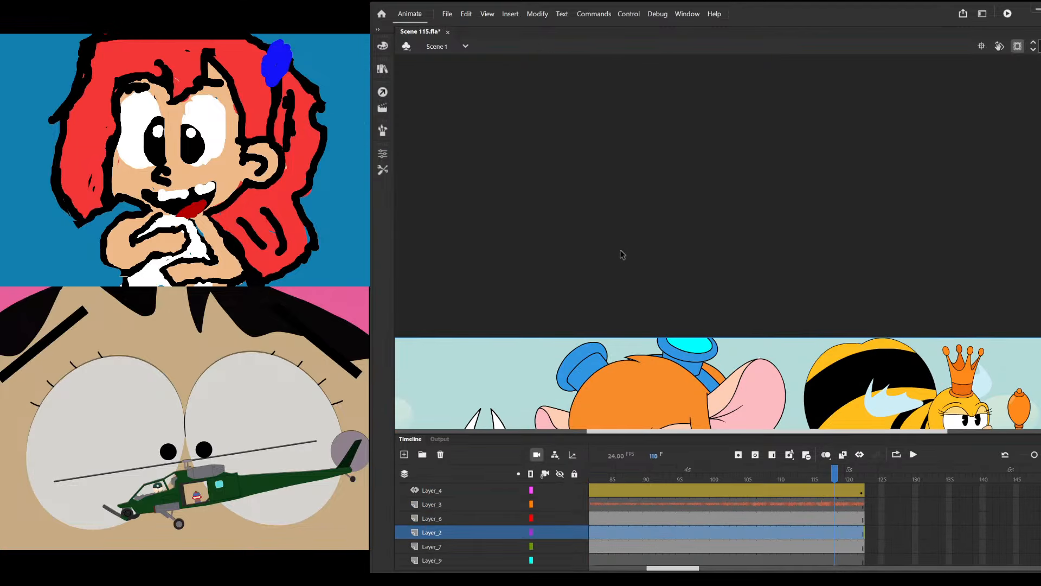
pyautogui.scroll(4, 608, 358)
pyautogui.scroll(3, 595, 415)
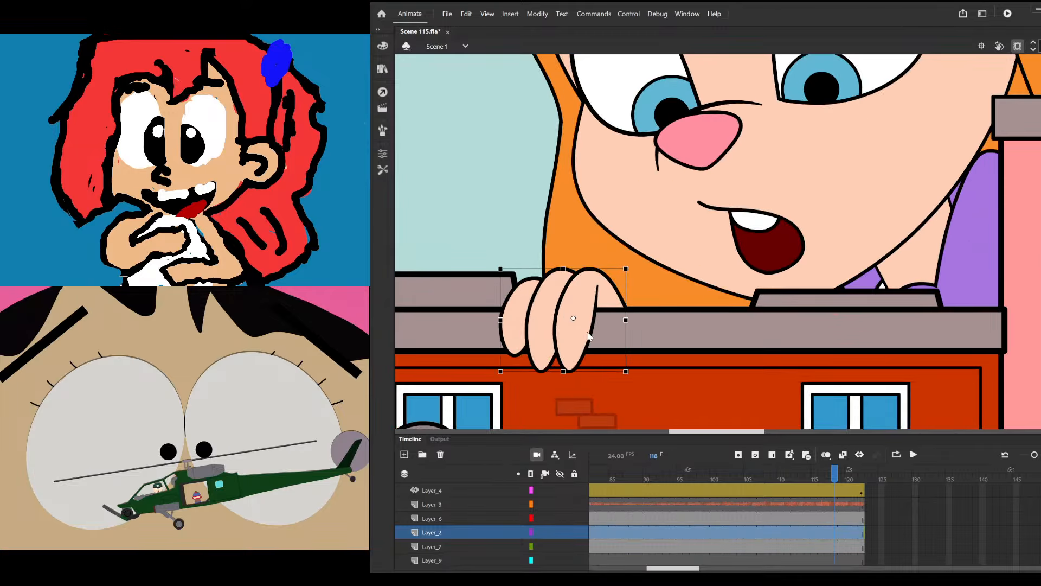
pyautogui.click(756, 408)
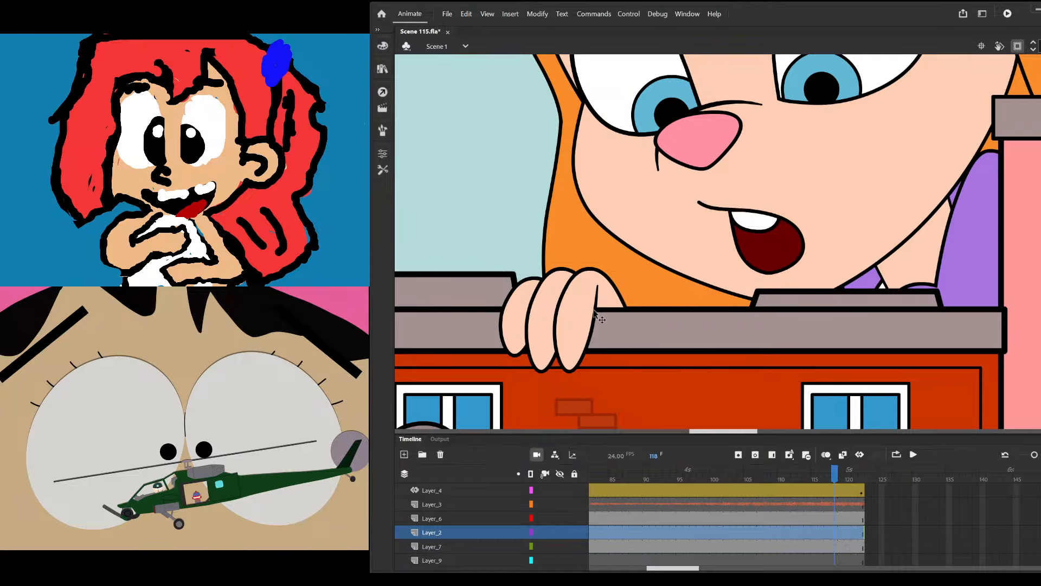
pyautogui.scroll(-4, 655, 269)
pyautogui.scroll(-2, 660, 267)
pyautogui.scroll(1, 705, 328)
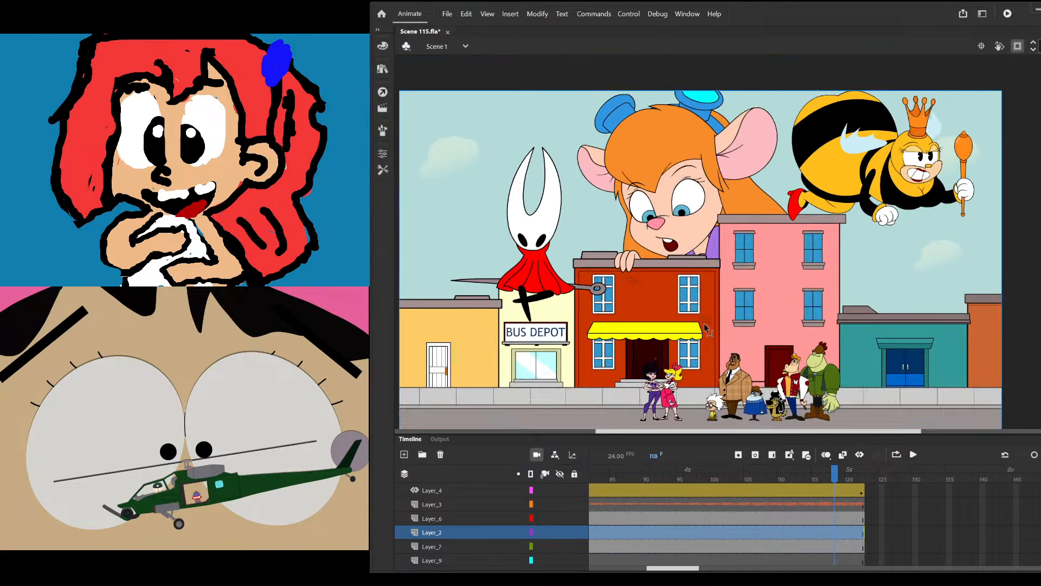
pyautogui.scroll(3, 652, 259)
pyautogui.moveTo(662, 267); pyautogui.dragTo(742, 266)
pyautogui.click(620, 296)
pyautogui.scroll(-2, 620, 248)
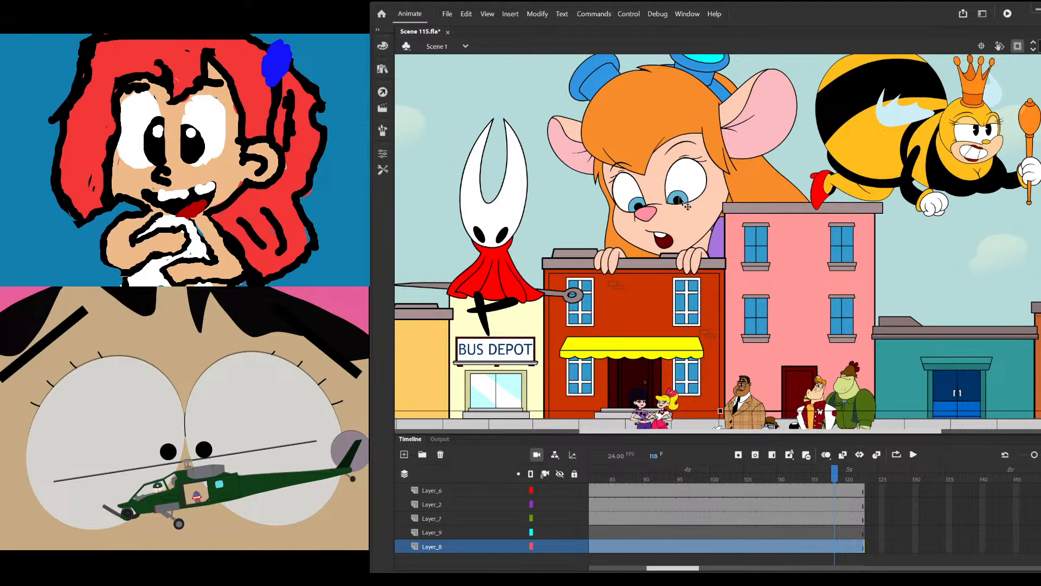
# Examine the fingers on both hands up close, opening each hand's symbol and returning to Scene 1
pyautogui.scroll(4, 602, 261)
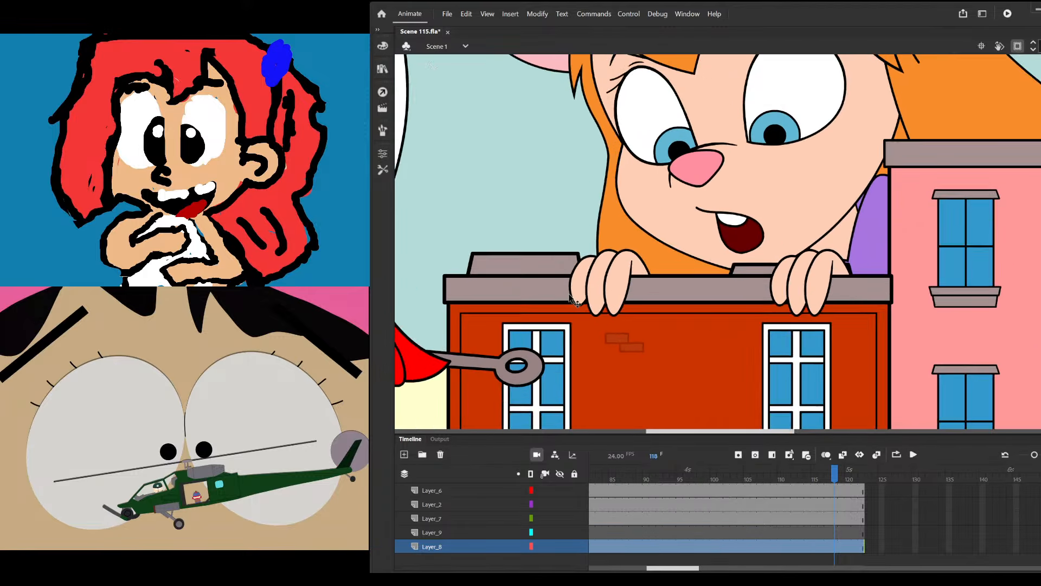
pyautogui.doubleClick(592, 287)
pyautogui.scroll(-1, 596, 285)
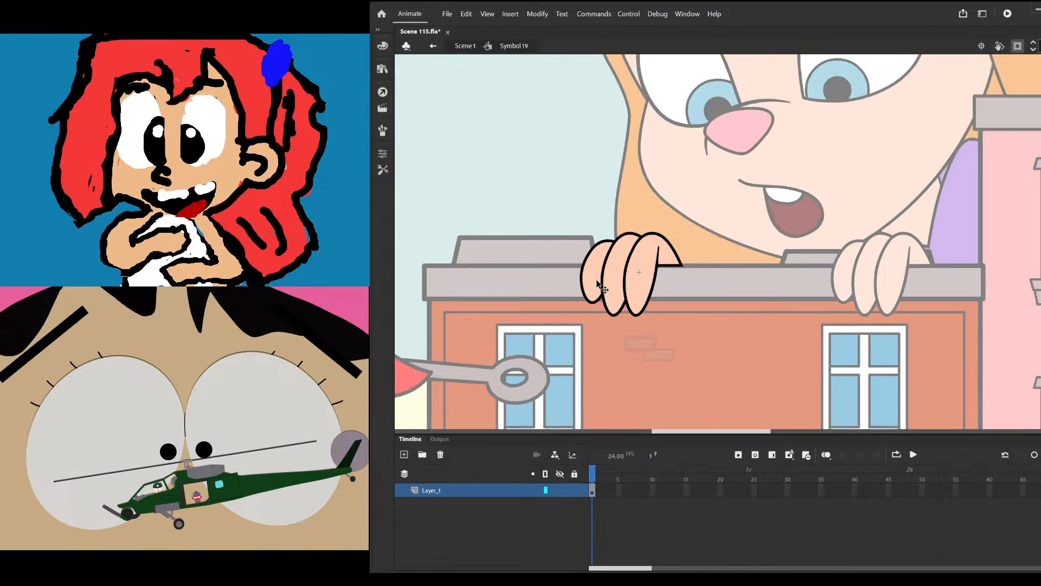
pyautogui.scroll(-3, 599, 287)
pyautogui.doubleClick(581, 188)
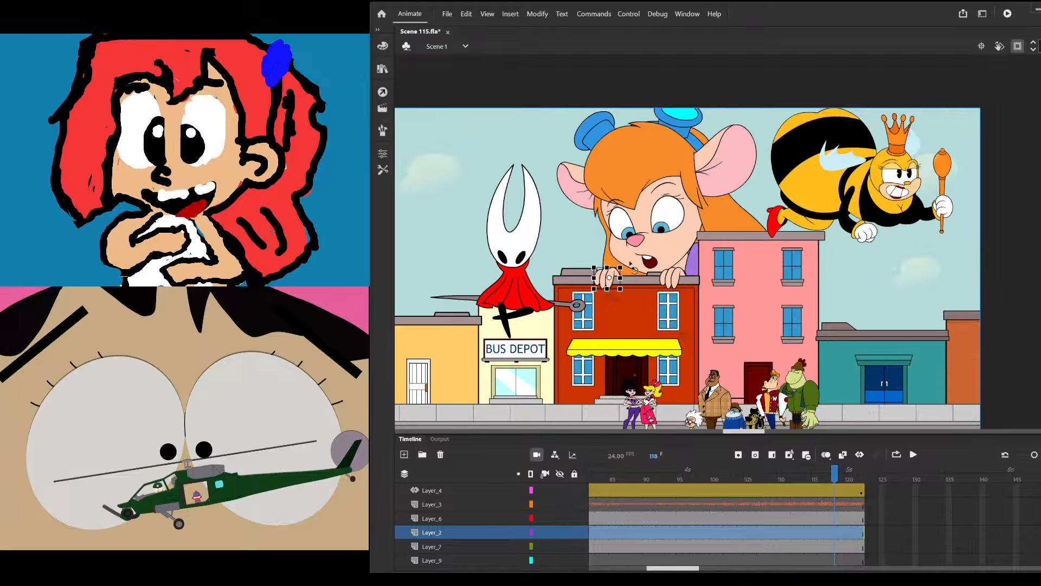
pyautogui.scroll(3, 617, 268)
pyautogui.scroll(-3, 626, 270)
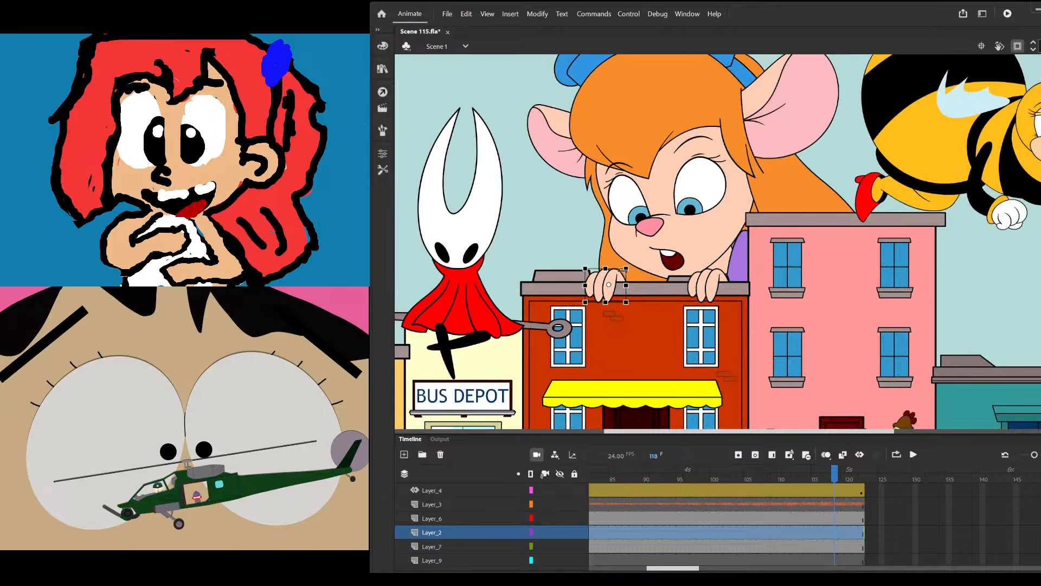
pyautogui.scroll(2, 678, 296)
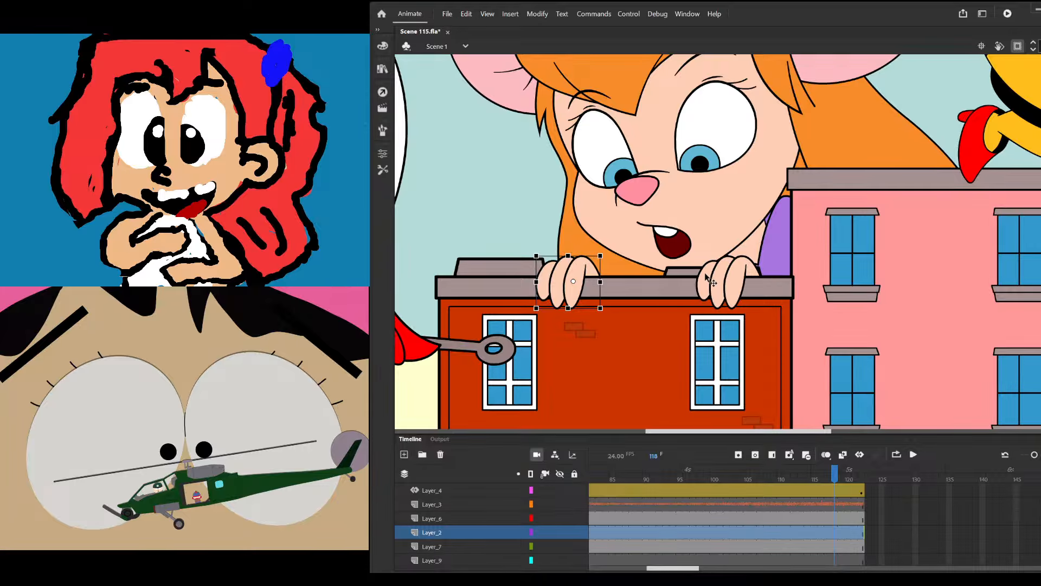
pyautogui.click(729, 279)
pyautogui.doubleClick(729, 279)
pyautogui.doubleClick(641, 286)
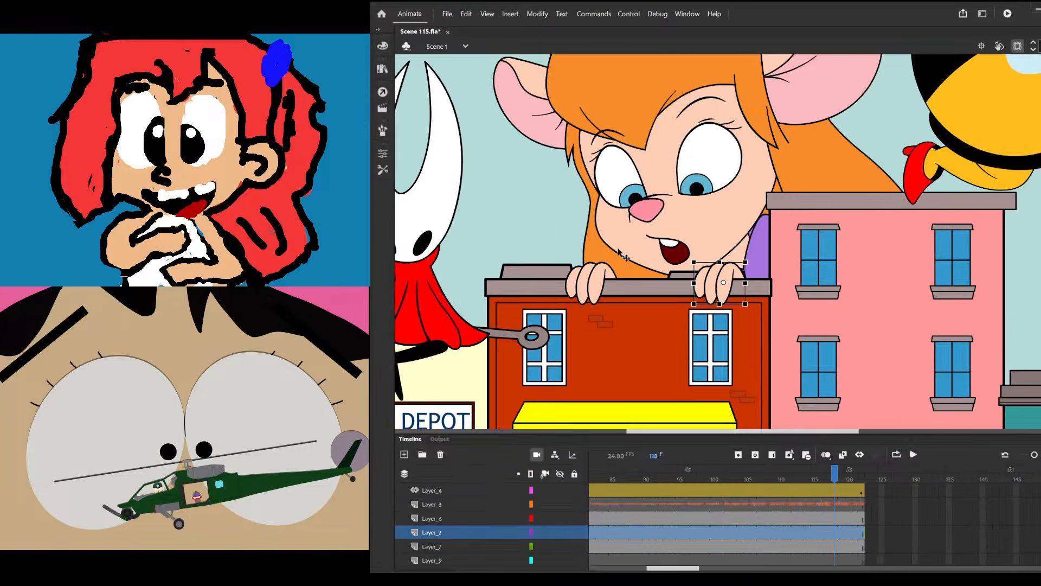
# Move the giant mouse up and slightly left so more of her purple collar rises above the red building's roof
pyautogui.scroll(-2, 656, 303)
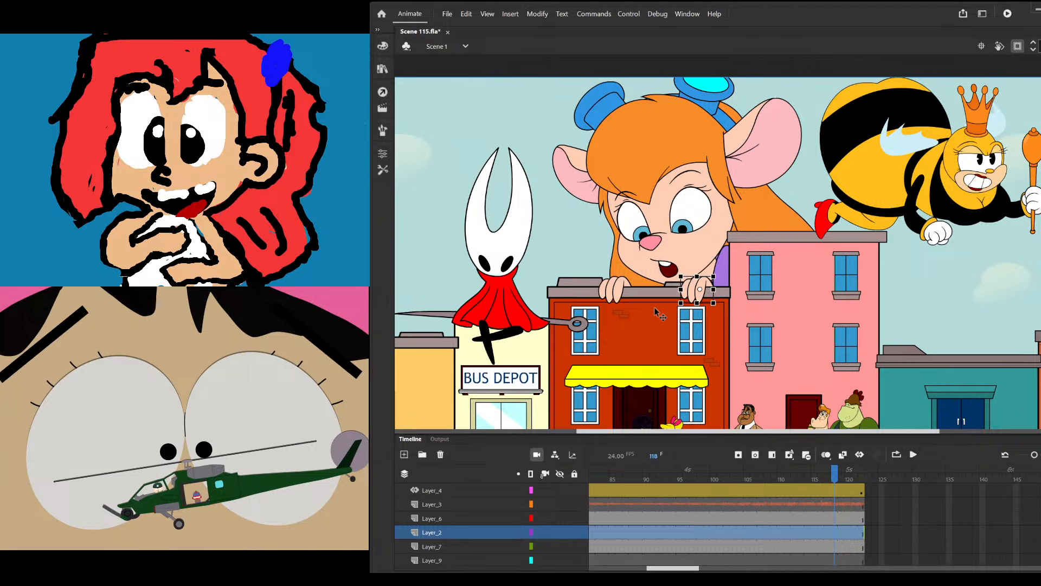
pyautogui.scroll(-2, 663, 292)
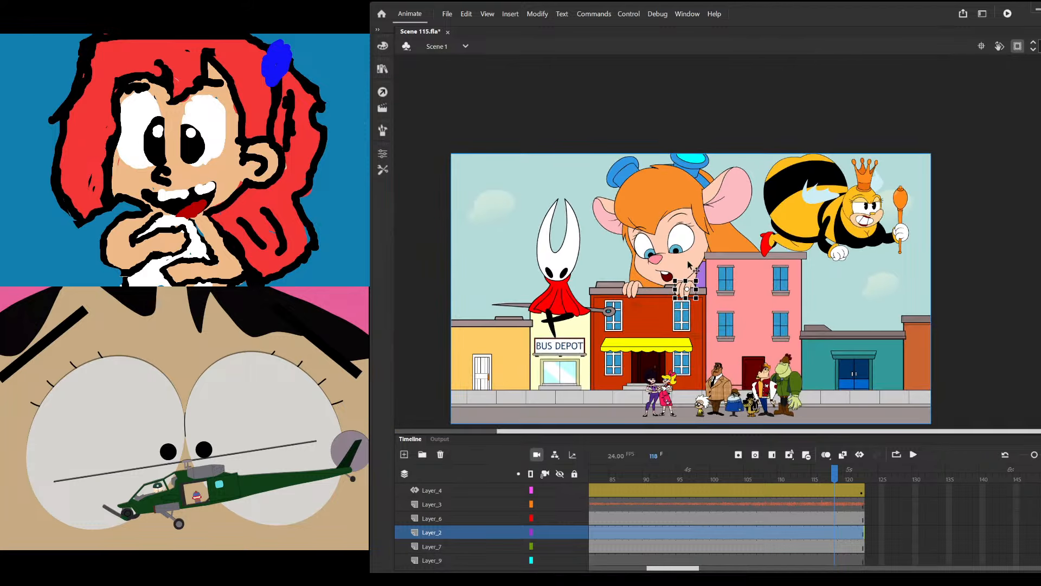
pyautogui.scroll(-1, 693, 267)
pyautogui.scroll(3, 718, 252)
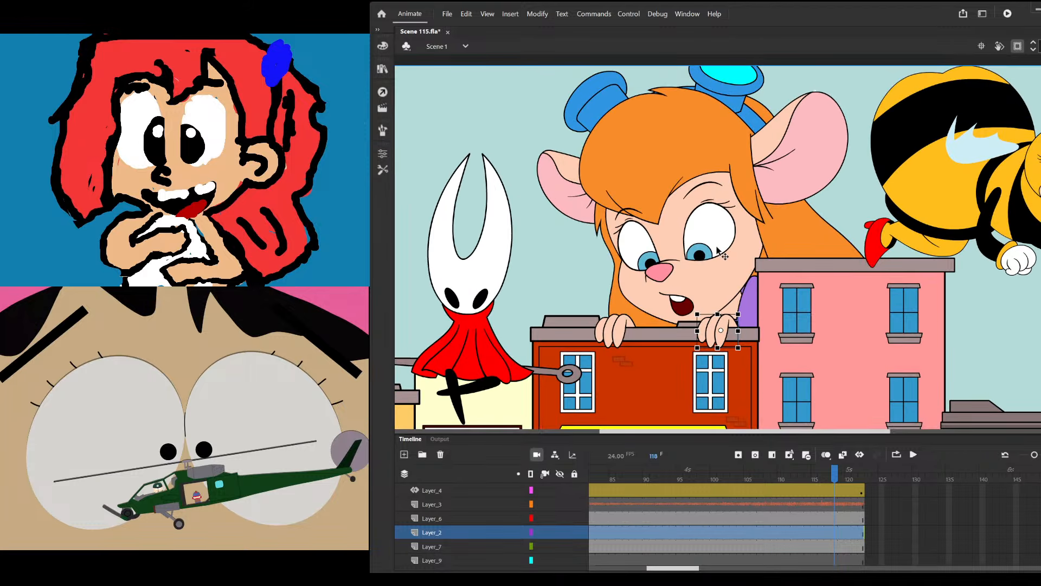
pyautogui.click(715, 259)
pyautogui.moveTo(716, 260); pyautogui.dragTo(705, 235)
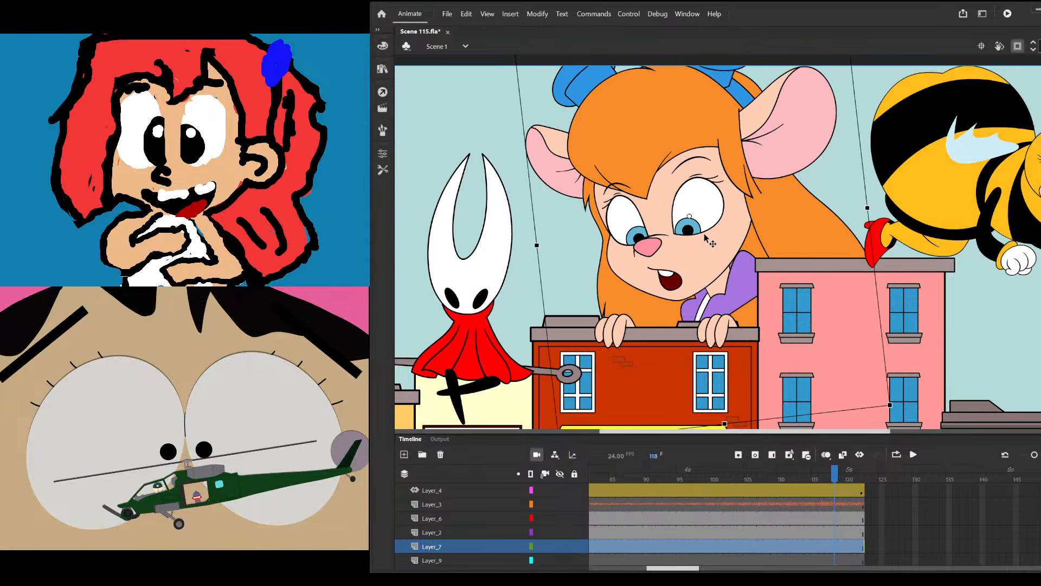
pyautogui.scroll(-1, 697, 206)
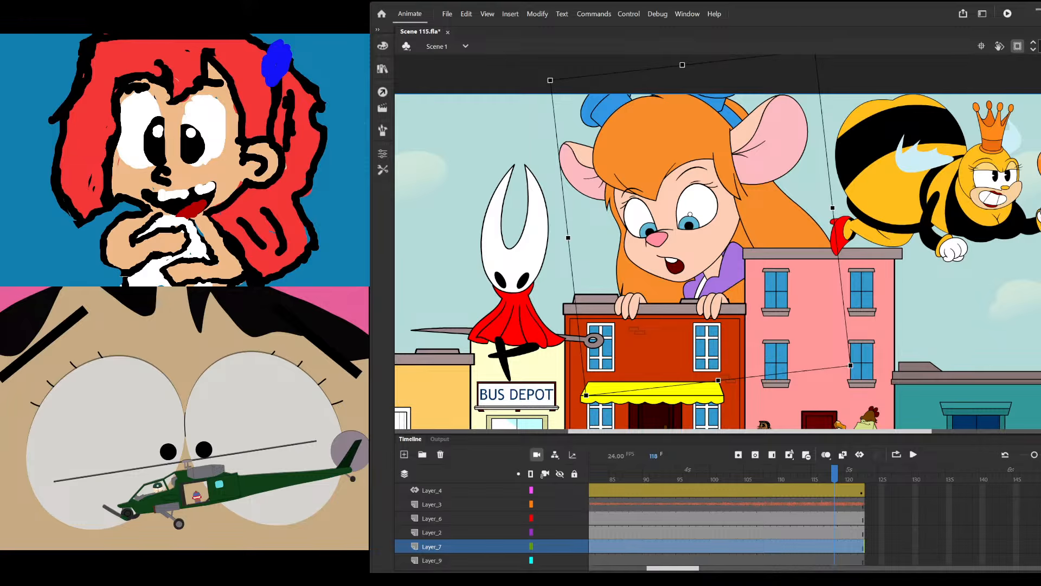
# Open the giant mouse's symbol and draw a purple, black-outlined rectangle just below her collar as the torso
pyautogui.doubleClick(721, 265)
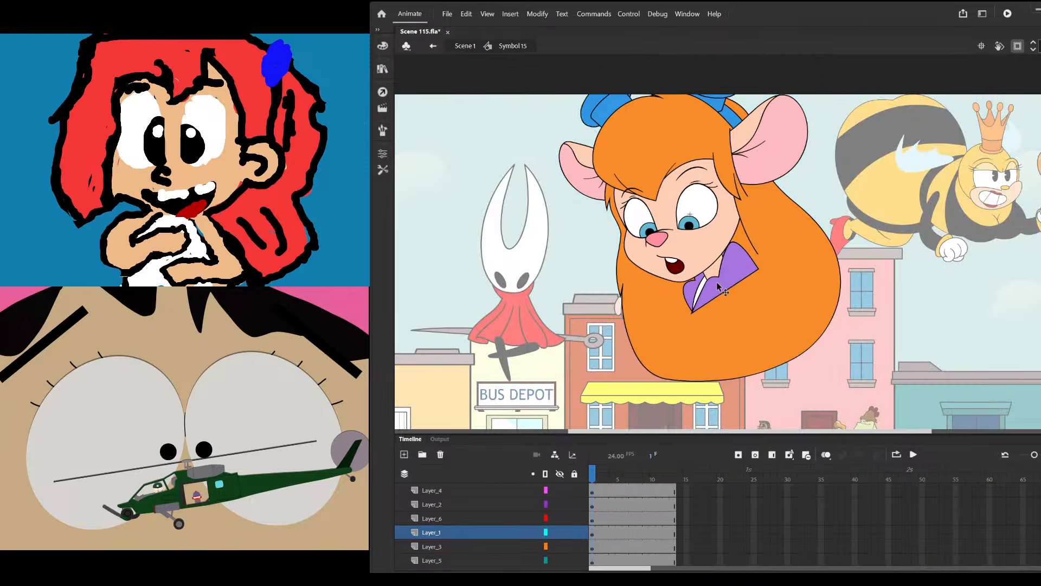
pyautogui.scroll(1, 720, 285)
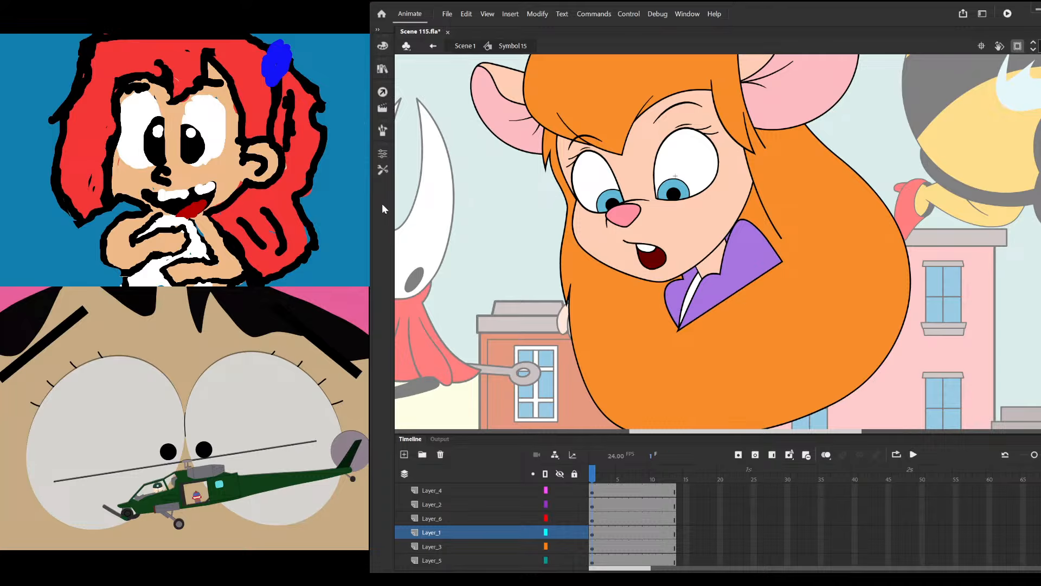
pyautogui.click(380, 171)
pyautogui.moveTo(692, 282); pyautogui.dragTo(779, 369)
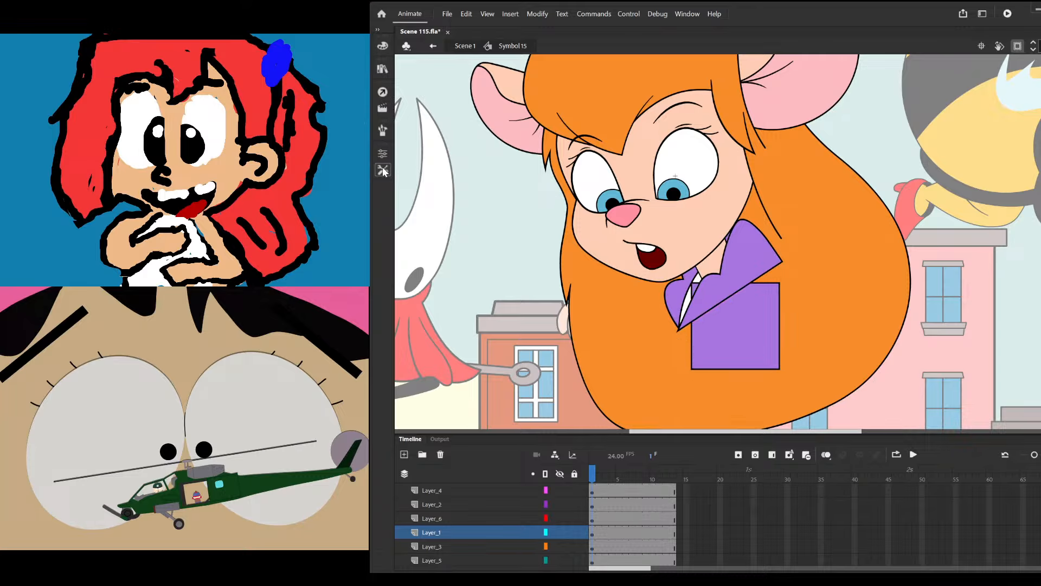
# Open the purple rectangle's drawing object, bulge its left edge down and outward, and raise its upper-right corner to the collar
pyautogui.doubleClick(766, 317)
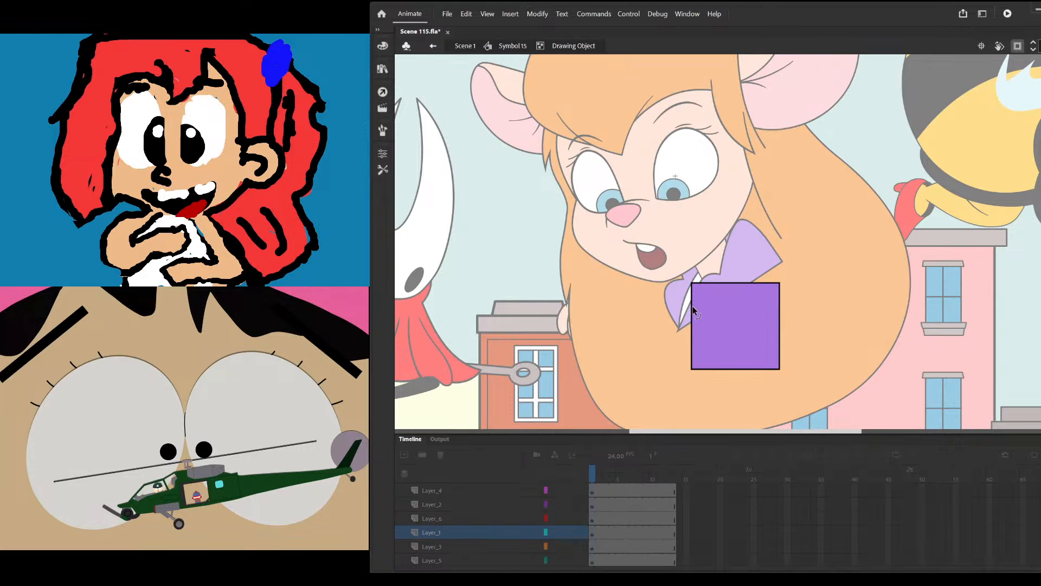
pyautogui.moveTo(691, 304); pyautogui.dragTo(642, 348)
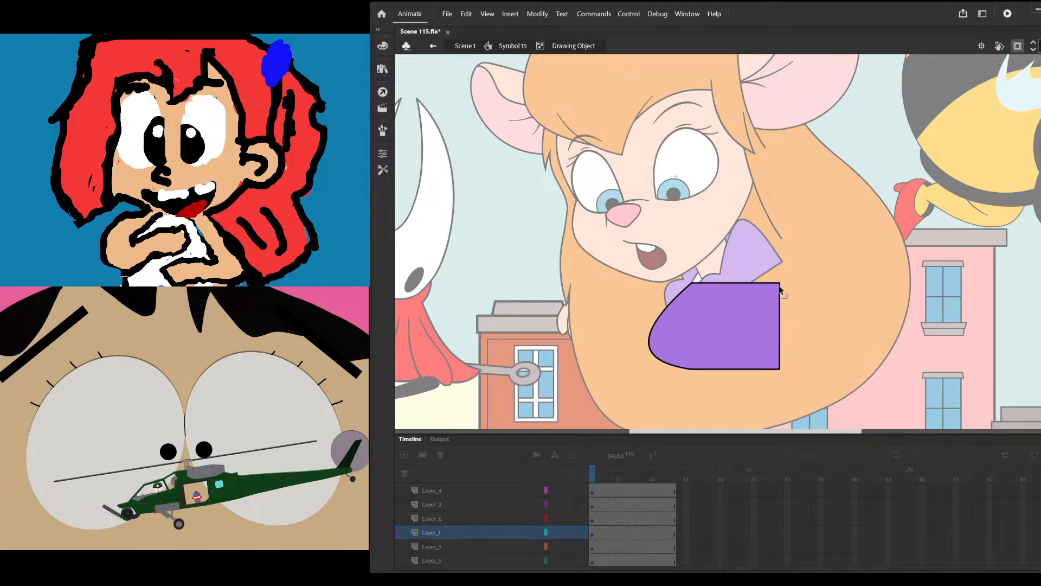
pyautogui.moveTo(780, 283); pyautogui.dragTo(766, 250)
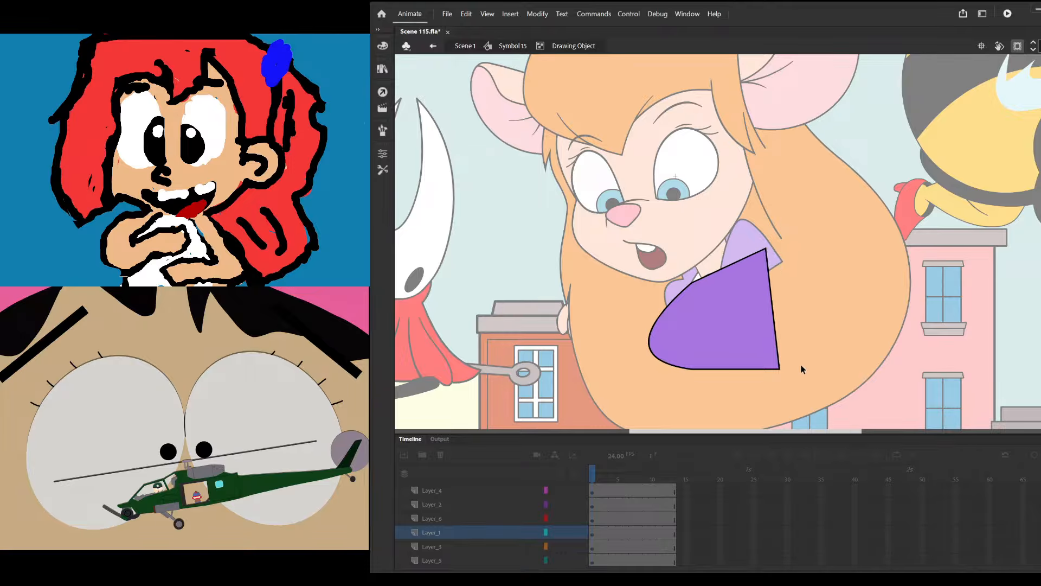
pyautogui.click(779, 369)
pyautogui.moveTo(781, 371); pyautogui.dragTo(818, 356)
pyautogui.hotkey('ctrl', 'z')
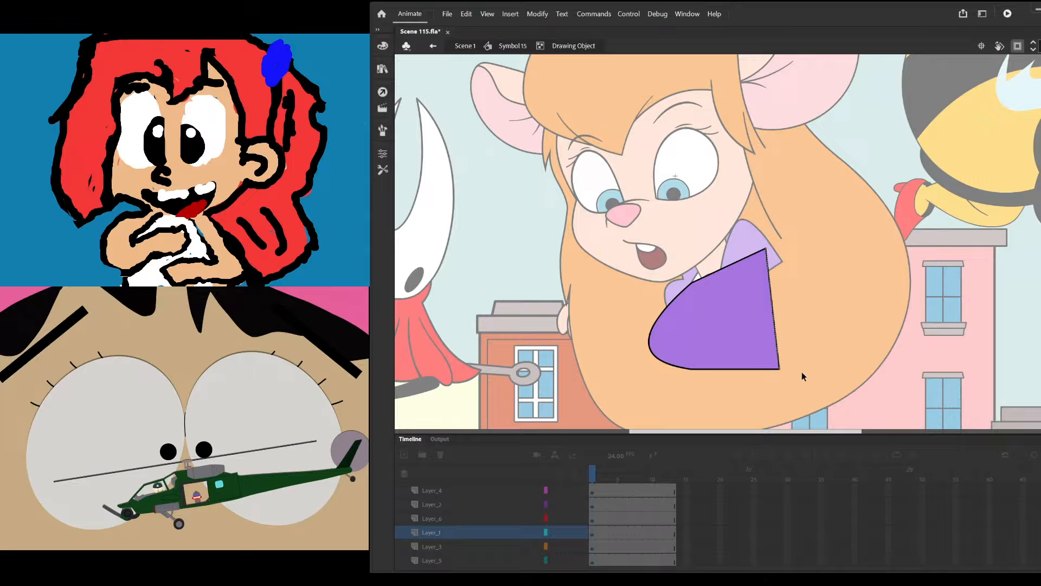
# Pull the torso's lower-right corner up and outward, bow its bottom edge slightly, and return to Symbol 15
pyautogui.click(802, 372)
pyautogui.moveTo(801, 343)
pyautogui.mouseDown()
pyautogui.moveTo(822, 385)
pyautogui.moveTo(802, 356)
pyautogui.moveTo(819, 344)
pyautogui.moveTo(778, 365)
pyautogui.moveTo(791, 357)
pyautogui.mouseUp()
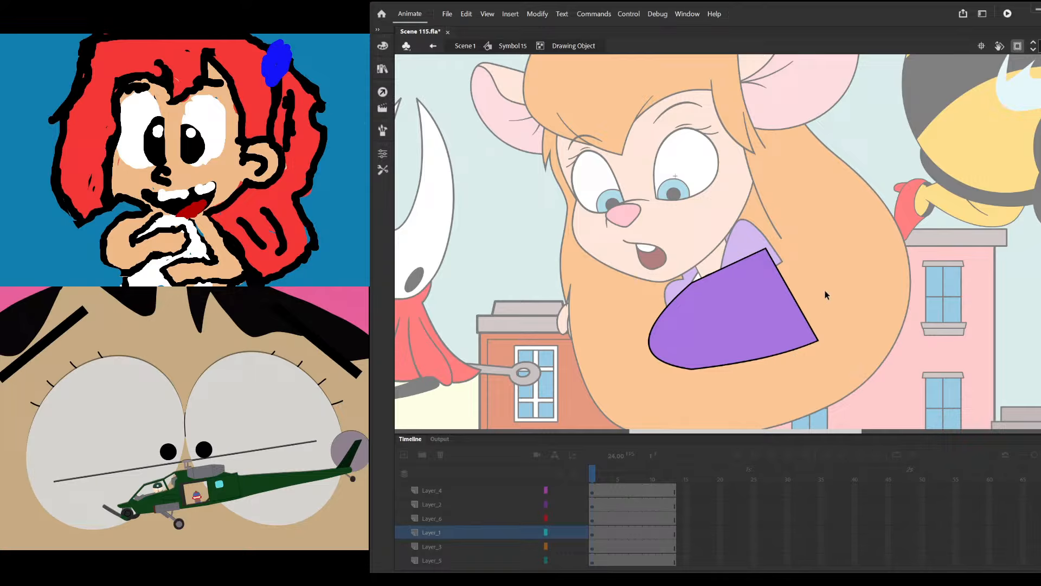
pyautogui.doubleClick(838, 252)
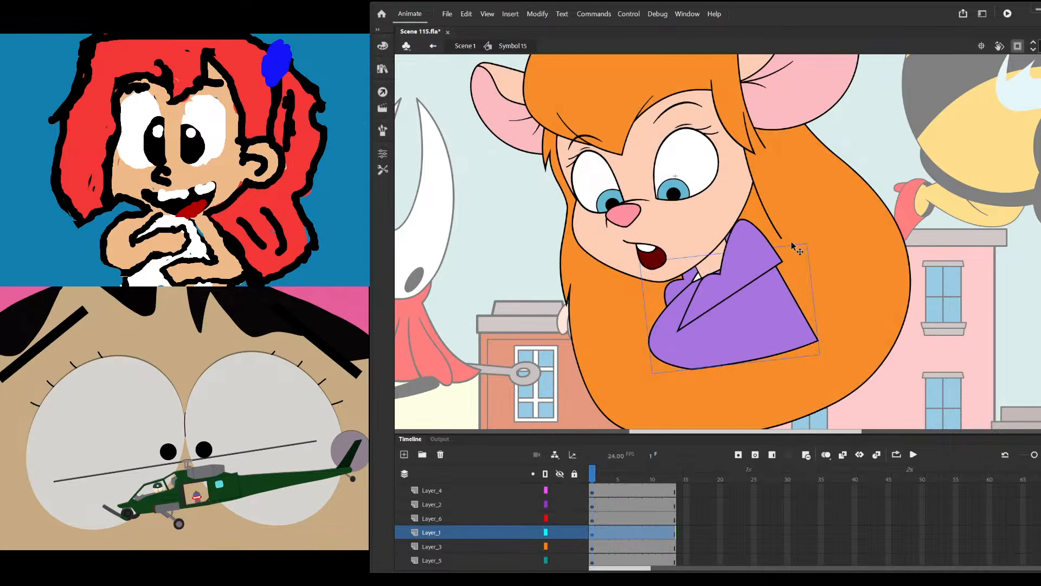
# Move the torso shape onto Layer_5 behind the collar, align it with the collar's lower edge, and return to Scene 1
pyautogui.moveTo(722, 325); pyautogui.dragTo(723, 340)
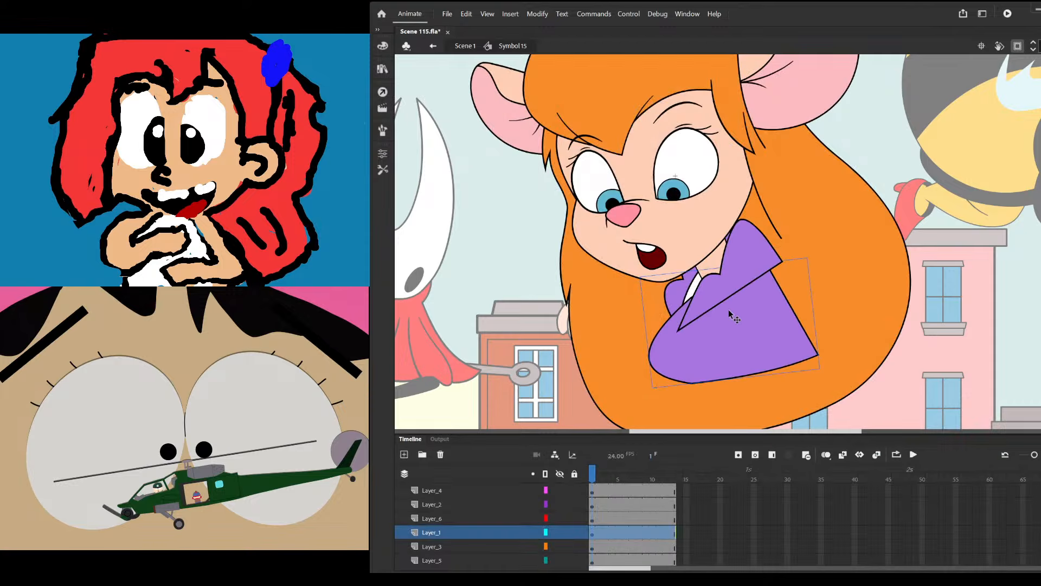
pyautogui.hotkey('ctrl', 'x')
pyautogui.click(712, 357)
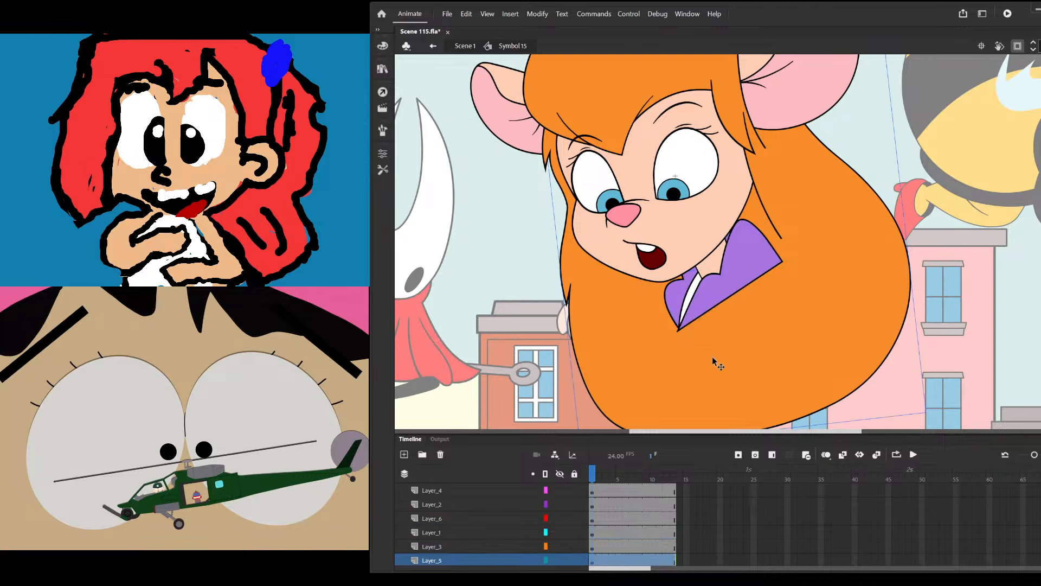
pyautogui.hotkey('ctrl', 'shift', 'v')
pyautogui.moveTo(760, 324); pyautogui.dragTo(772, 322)
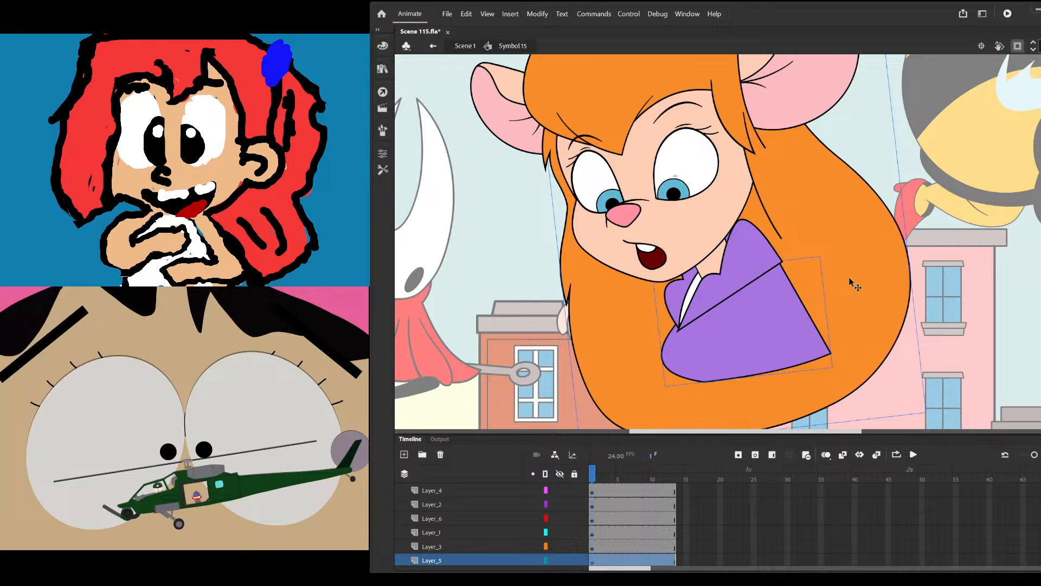
pyautogui.click(934, 161)
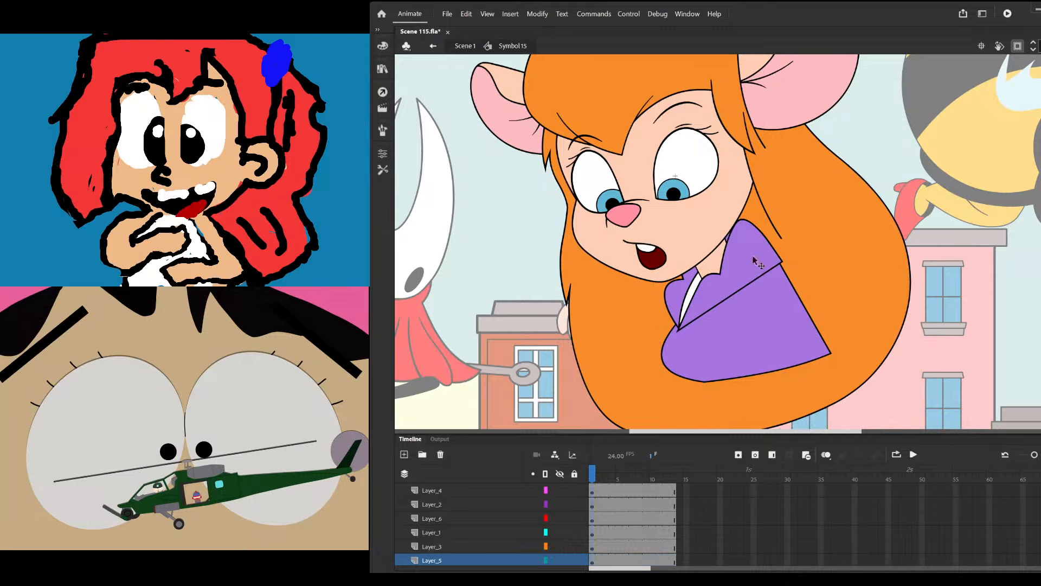
pyautogui.moveTo(782, 263); pyautogui.dragTo(767, 266)
pyautogui.scroll(-3, 767, 266)
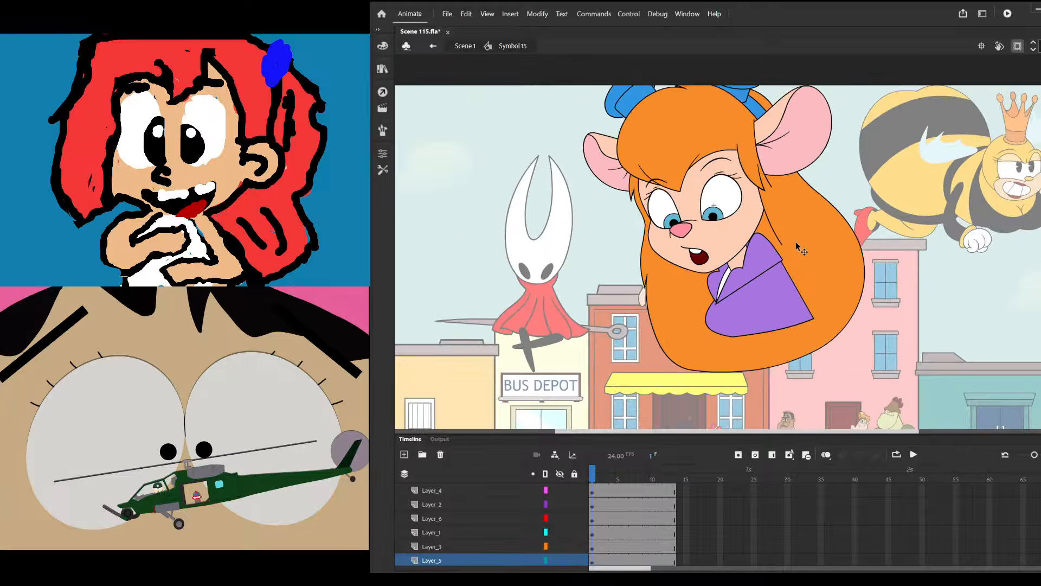
pyautogui.scroll(3, 753, 254)
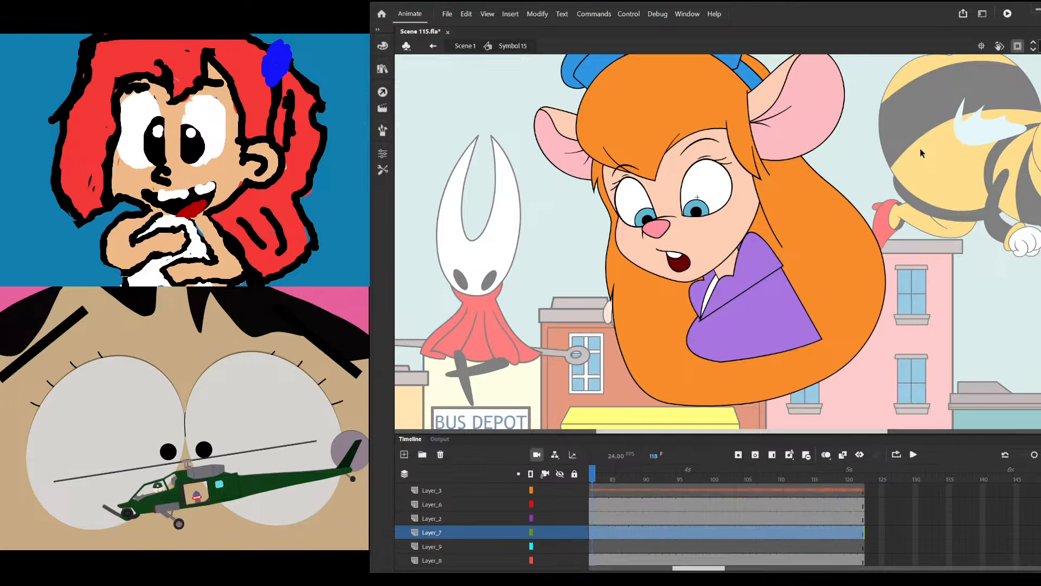
pyautogui.doubleClick(920, 148)
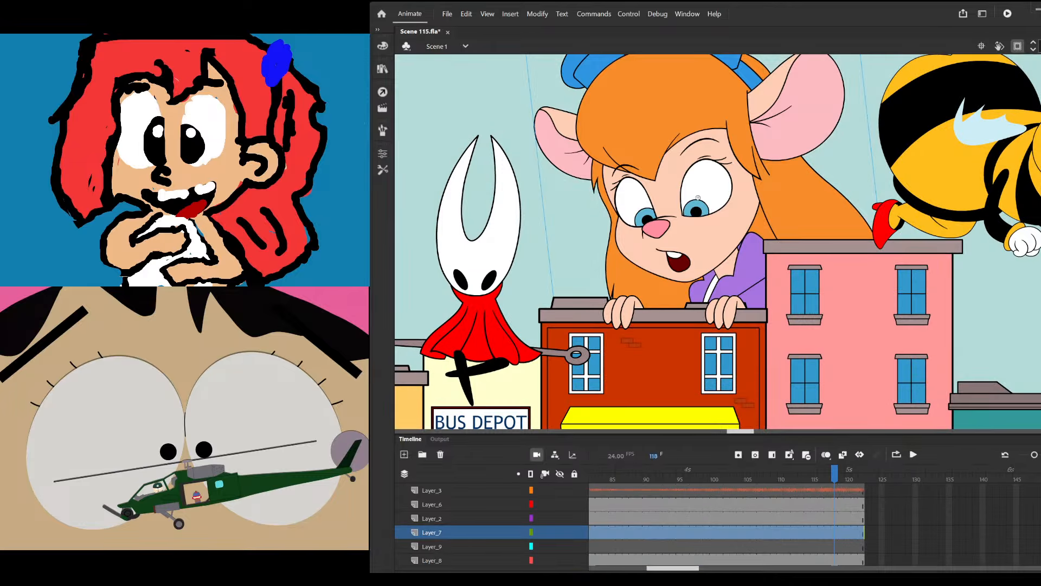
# Reopen the giant mouse's symbol and draw a tall purple rectangle over the right side of the collar and torso on Layer_6
pyautogui.scroll(2, 747, 277)
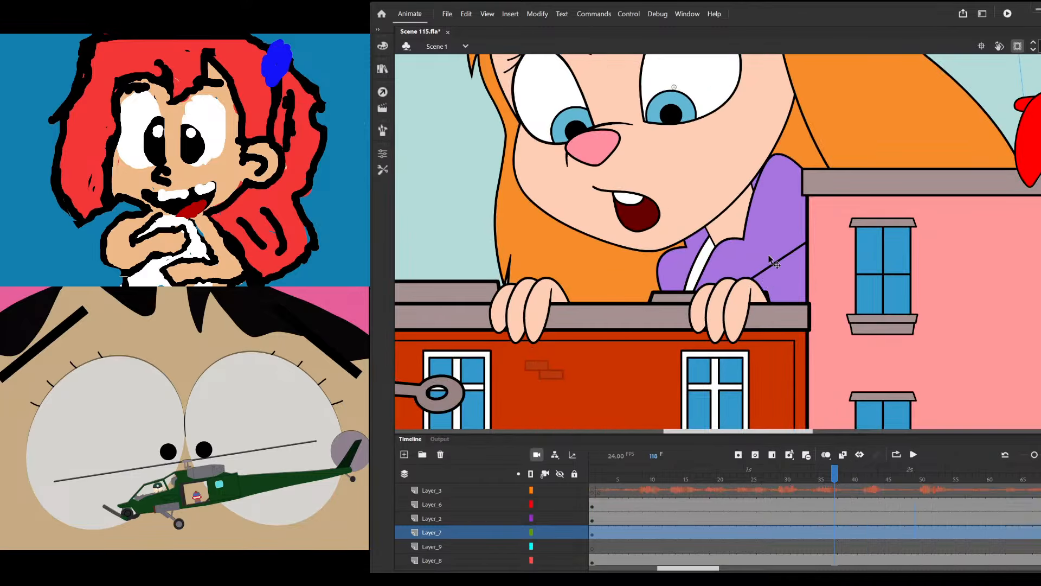
pyautogui.doubleClick(763, 277)
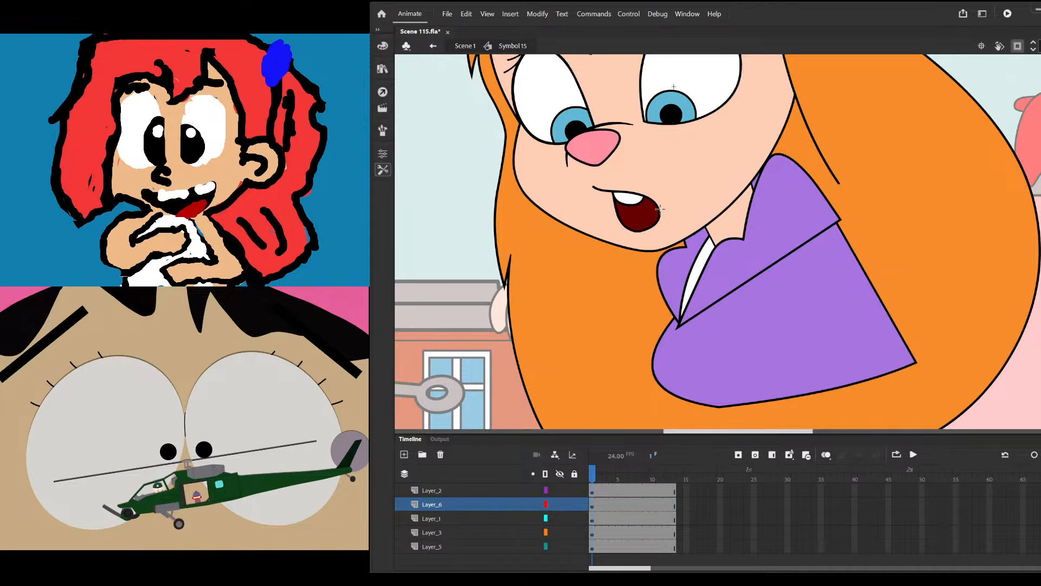
pyautogui.moveTo(792, 206); pyautogui.dragTo(861, 340)
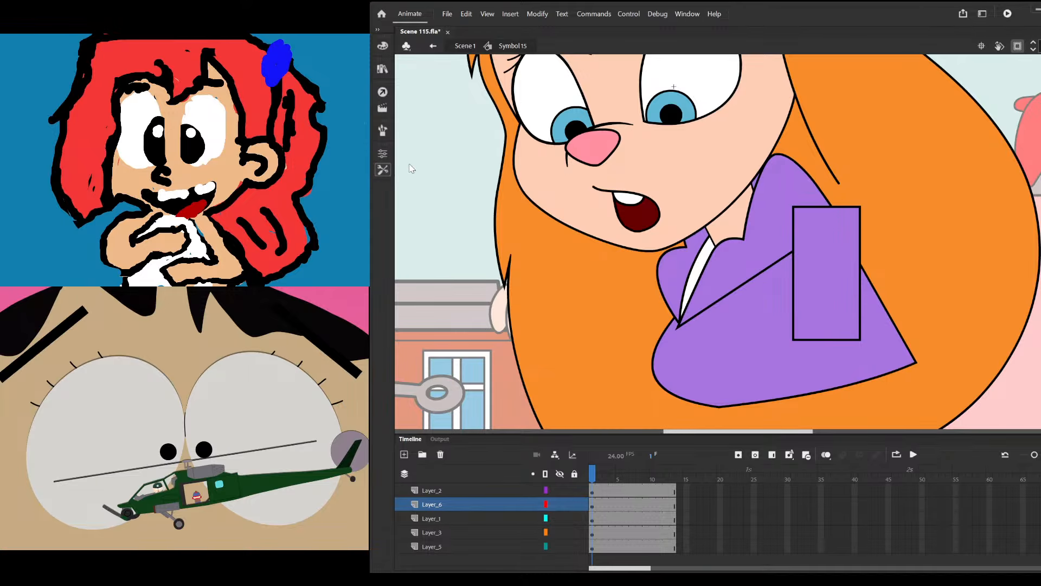
# Fit the purple sleeve rectangle's upper corners to the collar's lower edge and tip, and bow its upper edges into a rounded shoulder
pyautogui.scroll(3, 851, 228)
pyautogui.moveTo(732, 186); pyautogui.dragTo(679, 308)
pyautogui.click(824, 223)
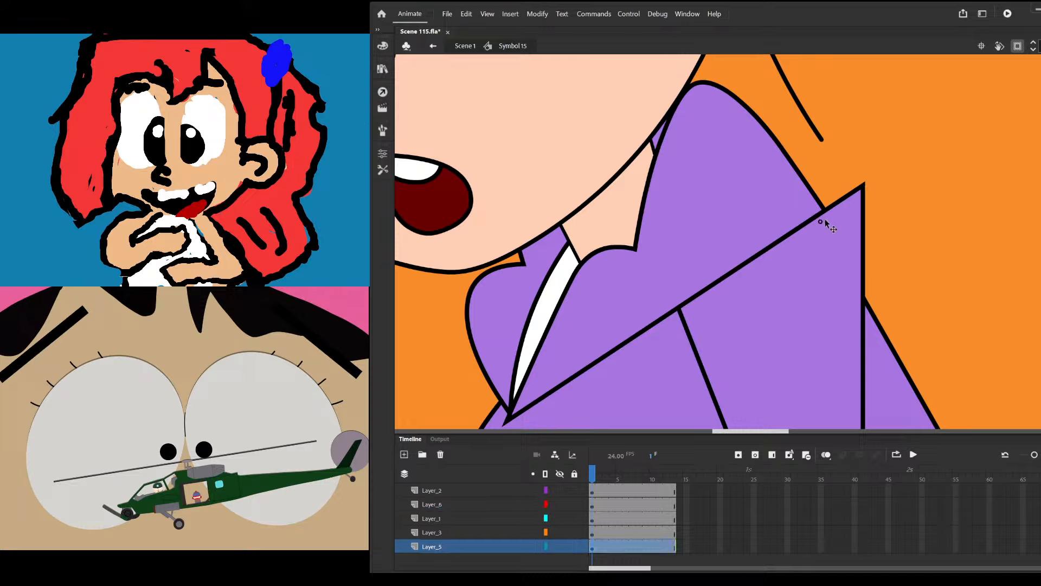
pyautogui.moveTo(864, 187); pyautogui.dragTo(823, 214)
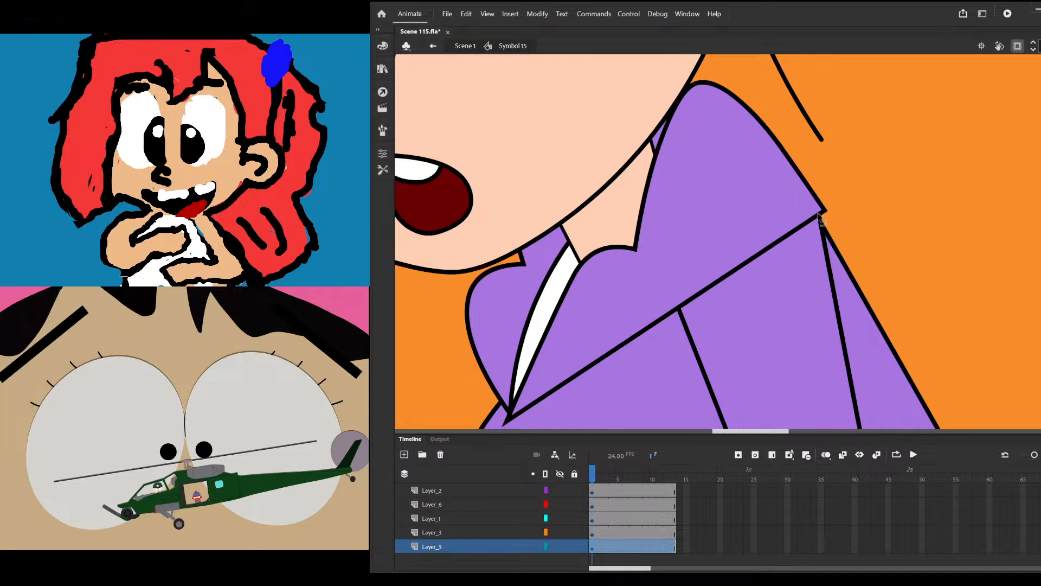
pyautogui.moveTo(762, 249); pyautogui.dragTo(716, 130)
pyautogui.moveTo(700, 217); pyautogui.dragTo(670, 184)
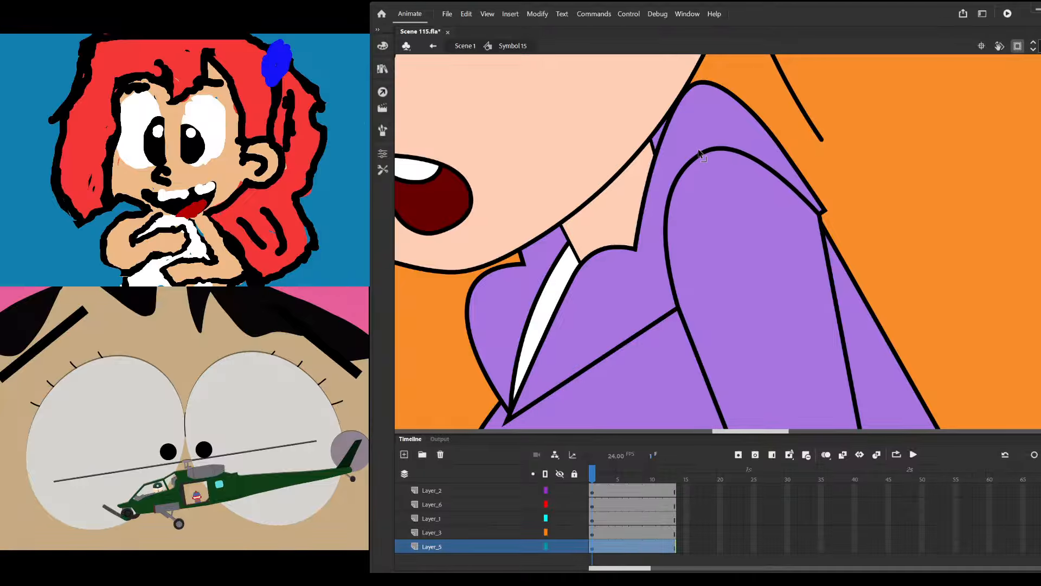
# Pull the sleeve's lower-right corner up and outward to slant the cuff, and nudge its left edge slightly inward
pyautogui.scroll(-1, 814, 149)
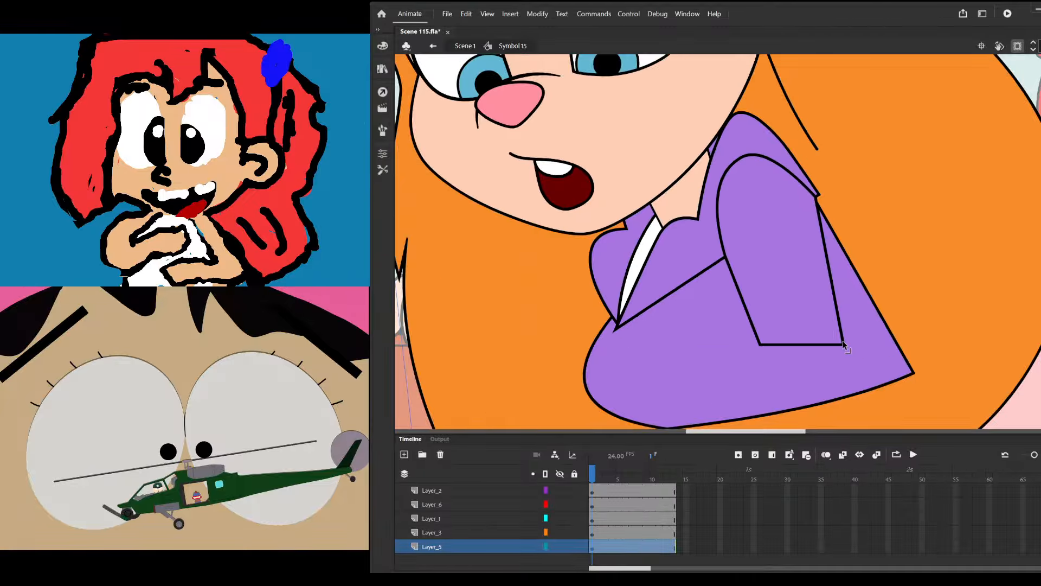
pyautogui.moveTo(844, 345); pyautogui.dragTo(853, 234)
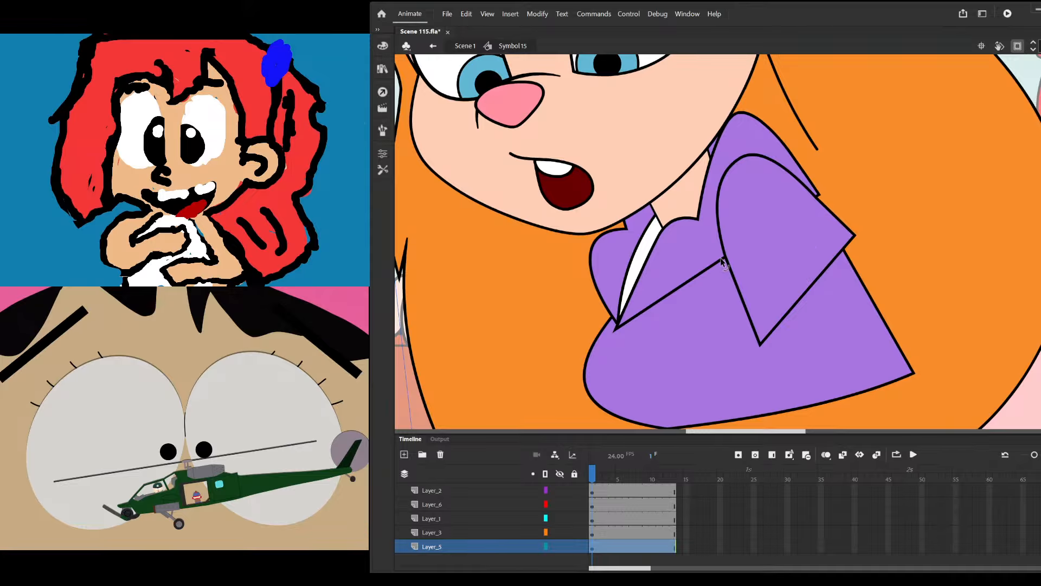
pyautogui.moveTo(723, 262); pyautogui.dragTo(730, 260)
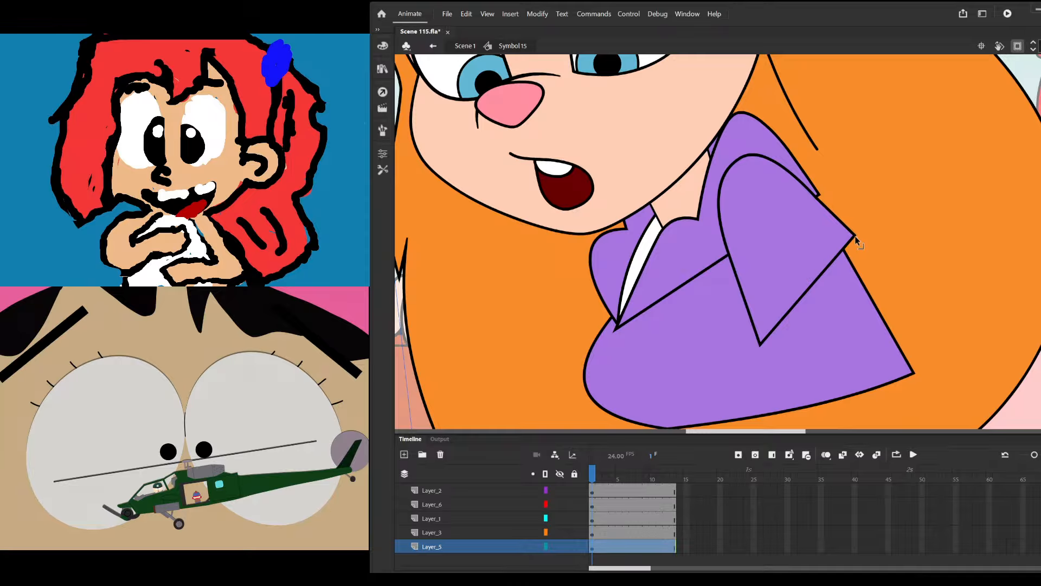
pyautogui.moveTo(855, 235); pyautogui.dragTo(866, 249)
pyautogui.scroll(-1, 835, 302)
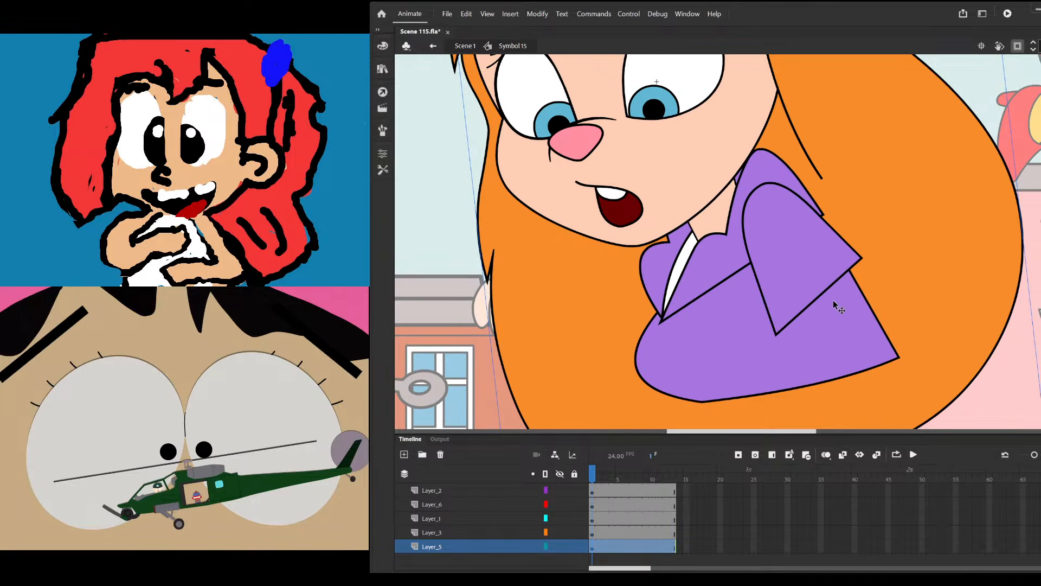
pyautogui.press('Escape')
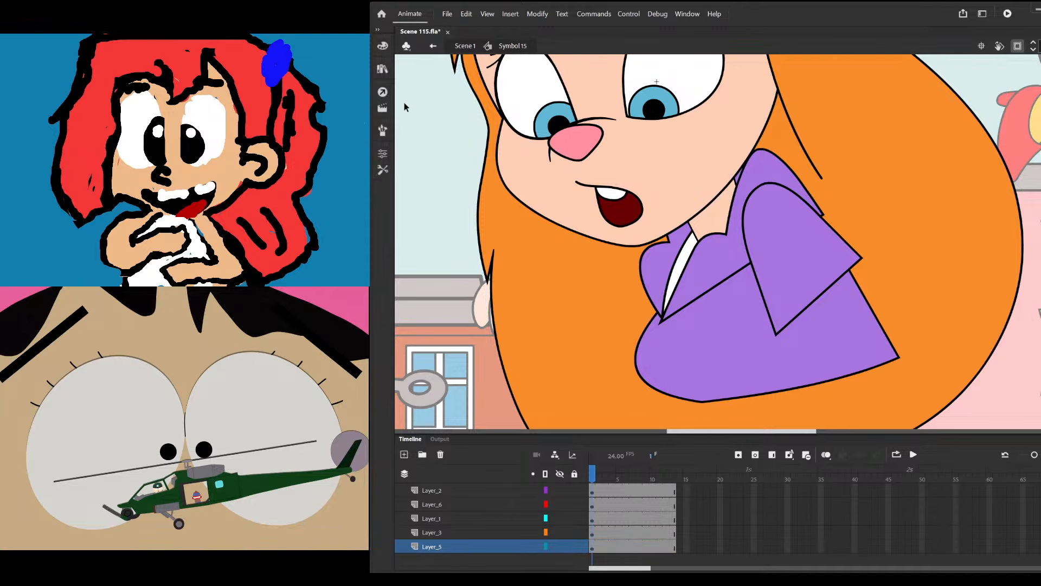
# Draw a skin-coloured arm rectangle below the sleeve on Layer_5 and rotate it to line up with the torso's right edge
pyautogui.click(385, 169)
pyautogui.moveTo(796, 265); pyautogui.dragTo(849, 389)
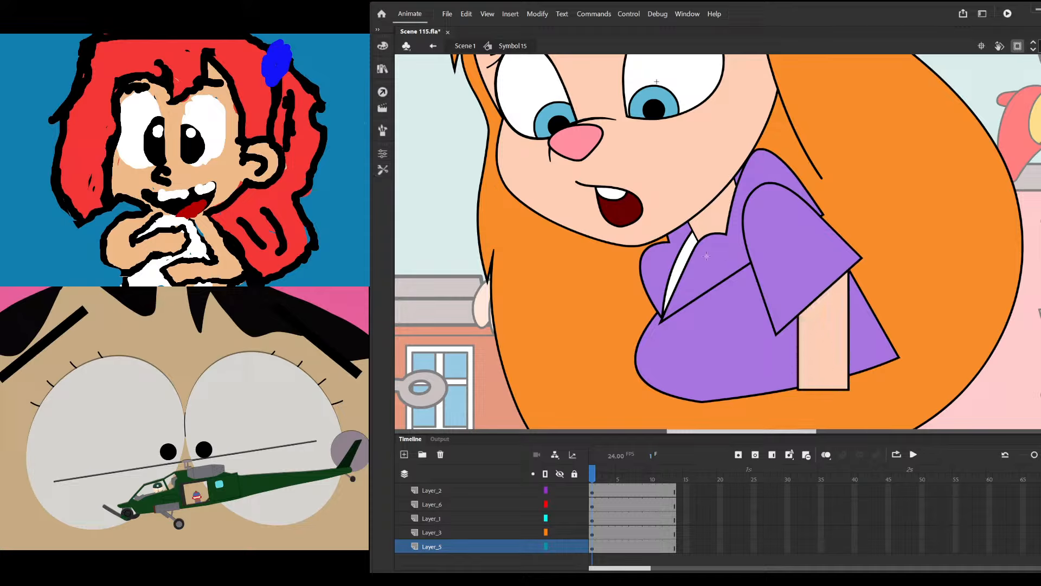
pyautogui.click(386, 169)
pyautogui.click(831, 363)
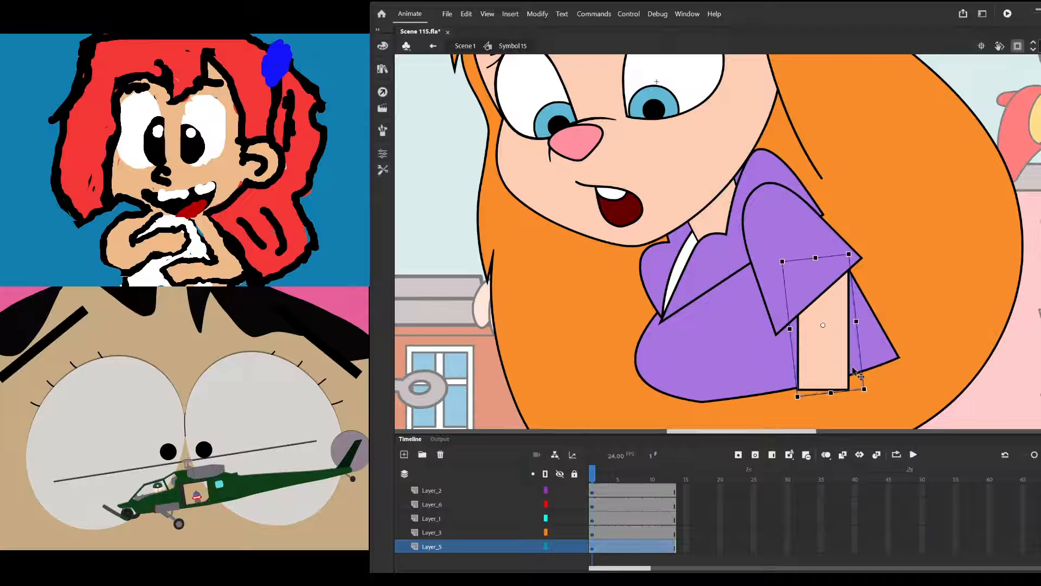
pyautogui.moveTo(866, 387); pyautogui.dragTo(862, 301)
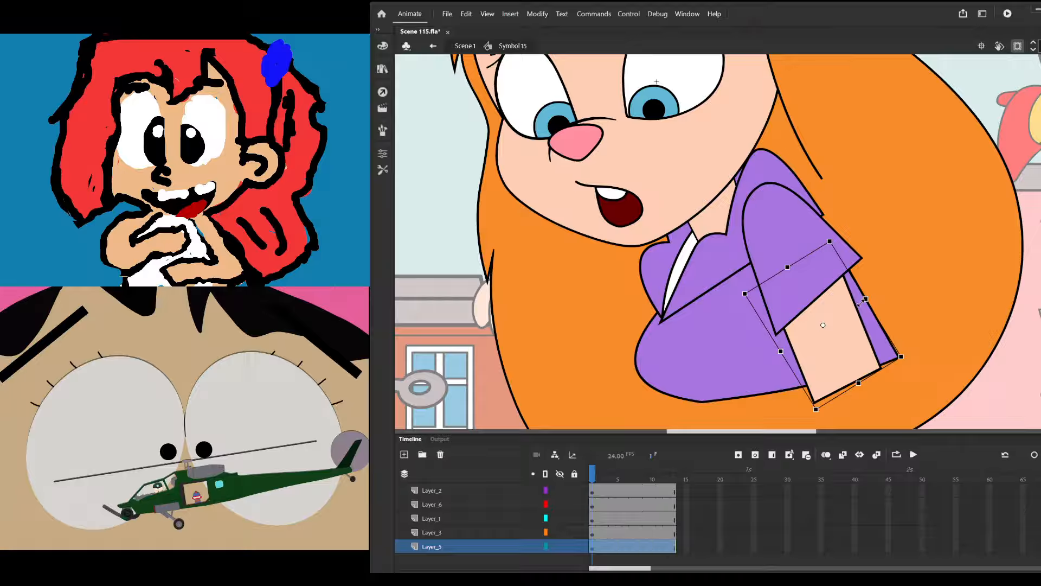
pyautogui.moveTo(905, 358); pyautogui.dragTo(863, 356)
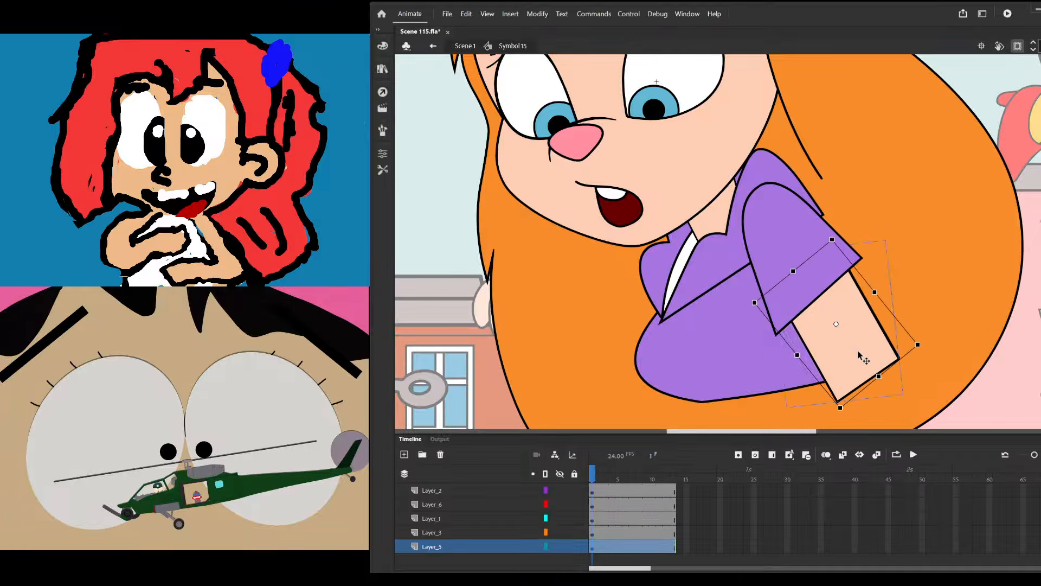
pyautogui.click(999, 373)
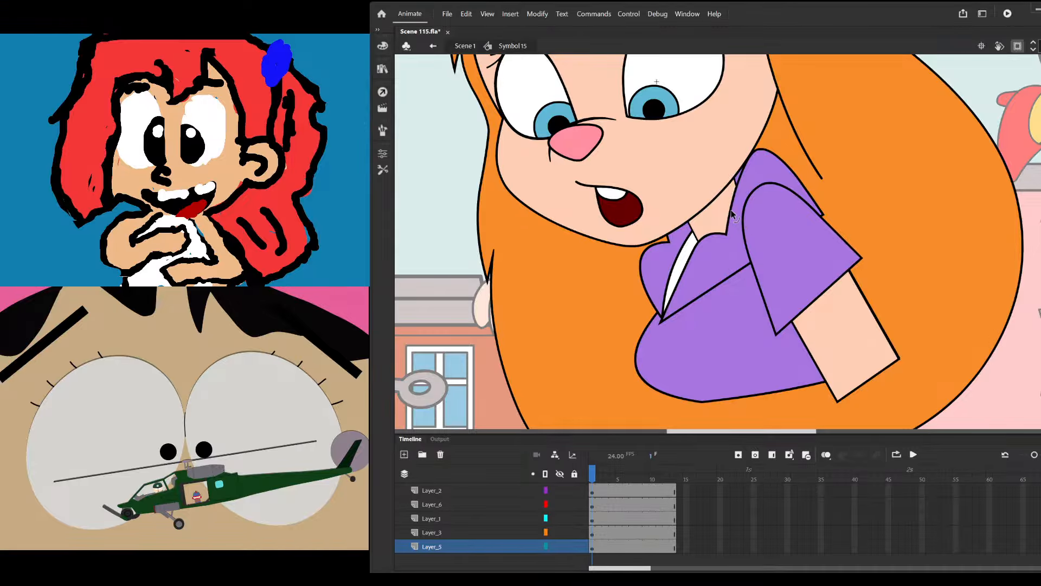
# Return to Scene 1 and check how the mouse's purple upper body looks behind the buildings
pyautogui.doubleClick(446, 245)
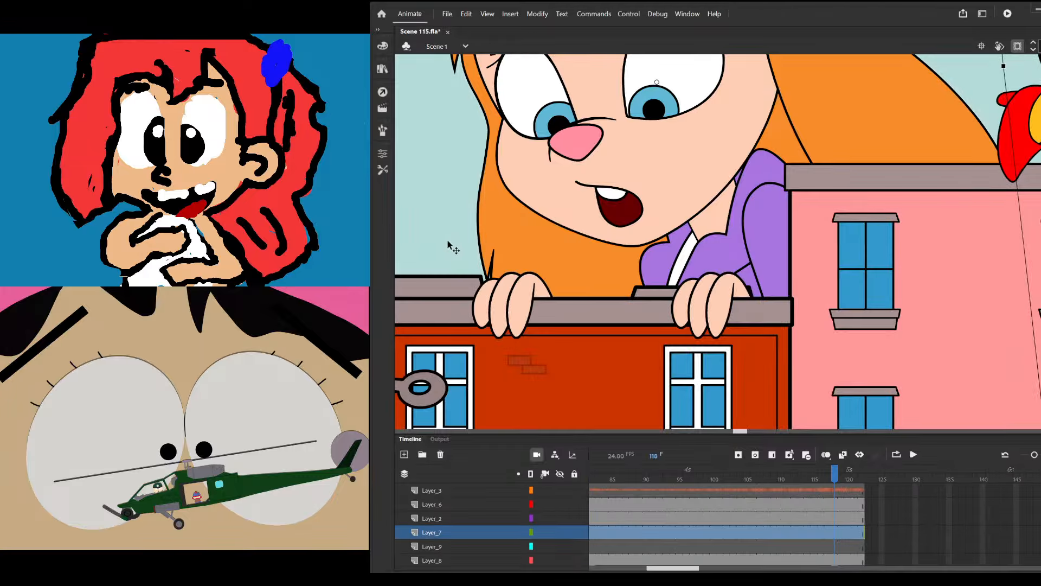
pyautogui.hotkey('ctrl', '2')
pyautogui.scroll(1, 513, 245)
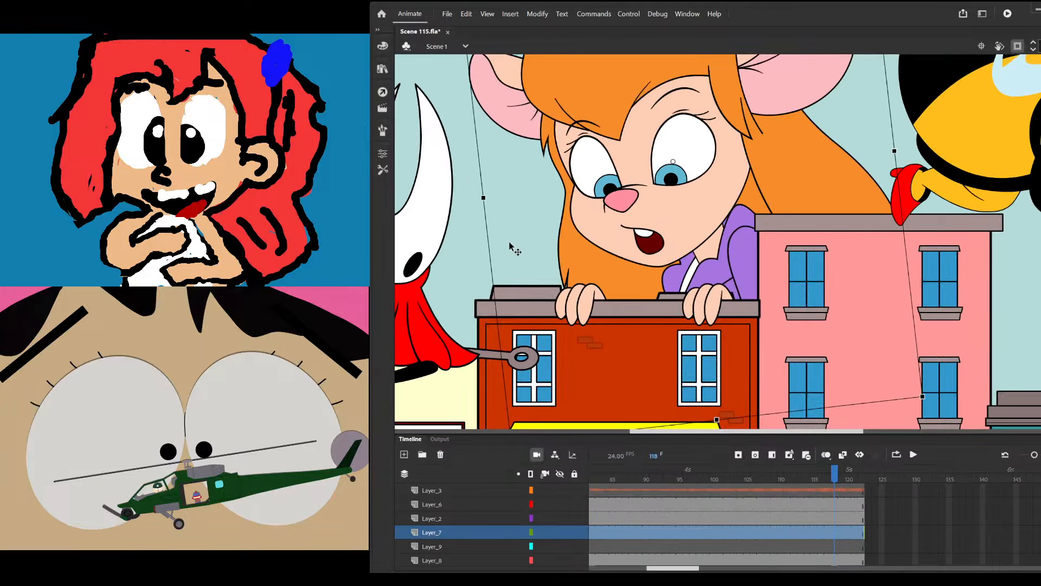
pyautogui.scroll(1, 724, 281)
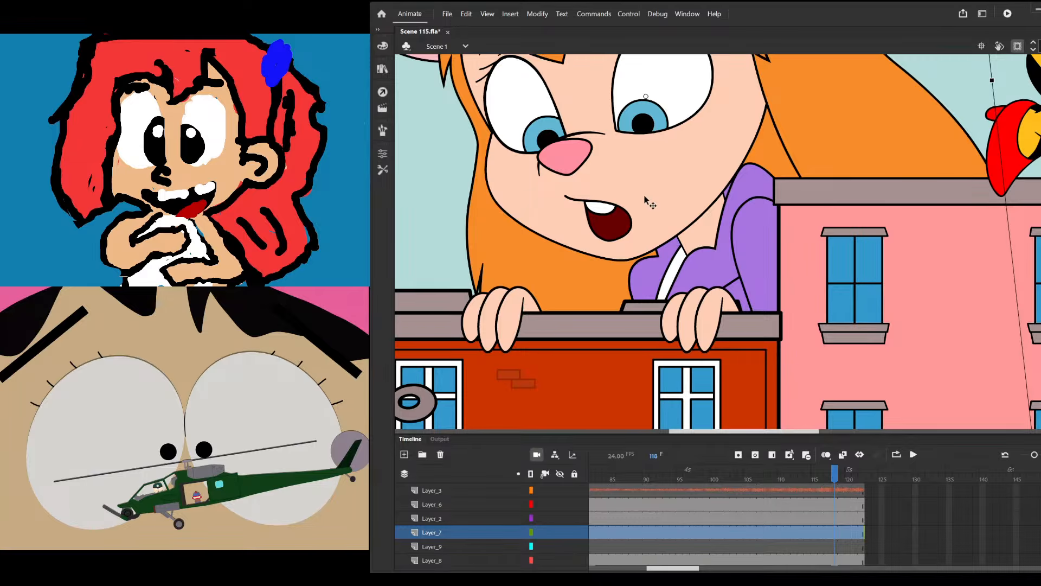
# Reopen the giant mouse's symbol, rotate the sleeve and arm together clockwise, and return to Scene 1
pyautogui.doubleClick(744, 243)
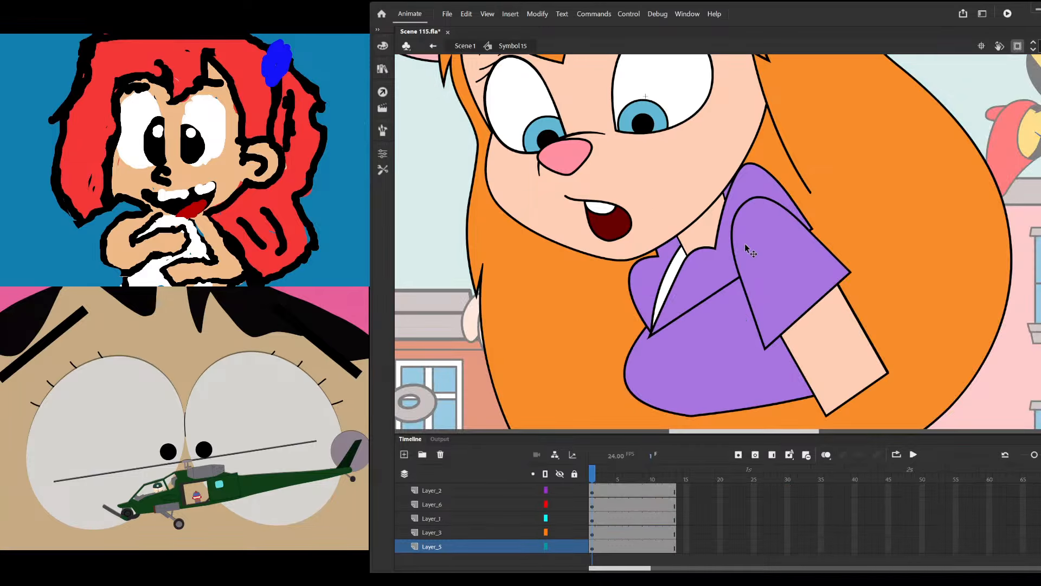
pyautogui.click(816, 318)
pyautogui.keyDown('shift'); pyautogui.click(832, 354); pyautogui.keyUp('shift')
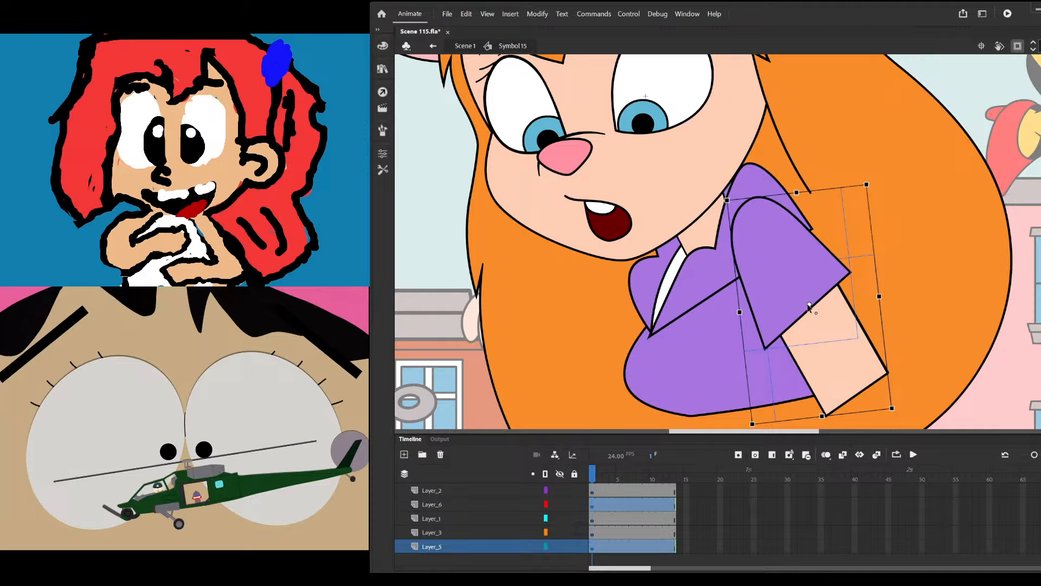
pyautogui.moveTo(900, 407); pyautogui.dragTo(801, 361)
pyautogui.scroll(-2, 781, 325)
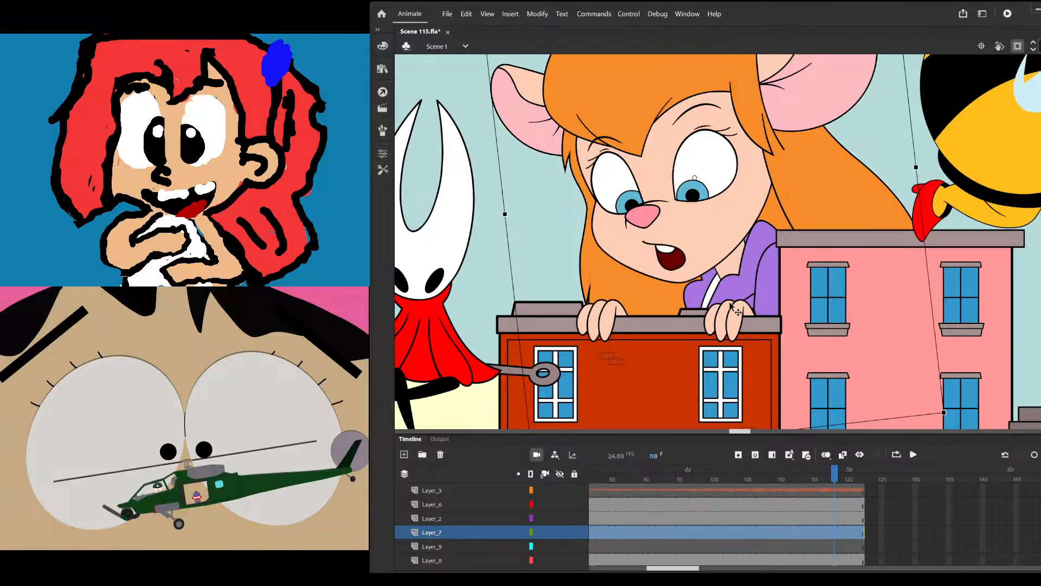
pyautogui.scroll(3, 780, 290)
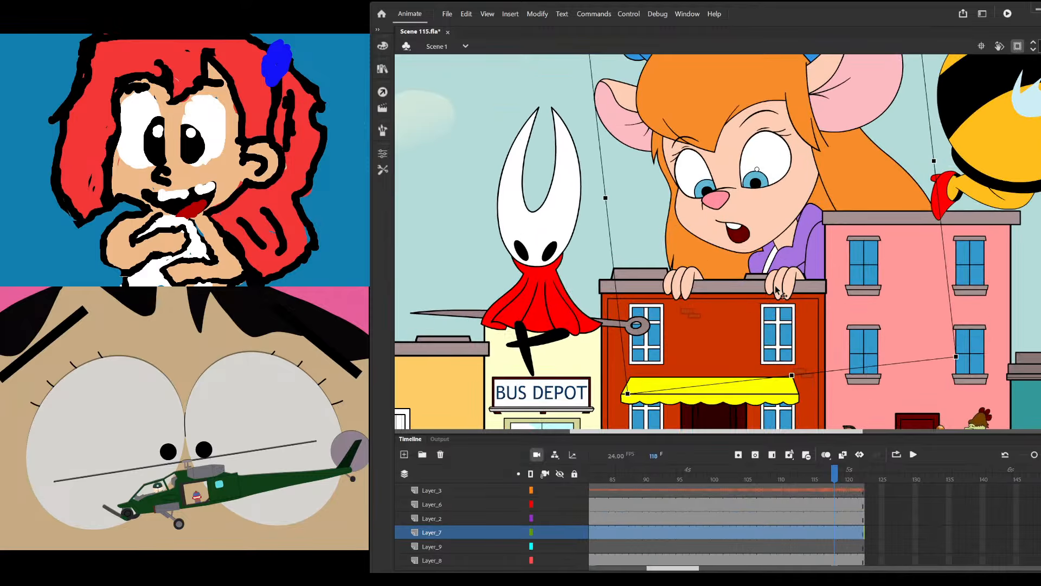
# Reduce the height of the timeline area to give the stage more room
pyautogui.doubleClick(805, 251)
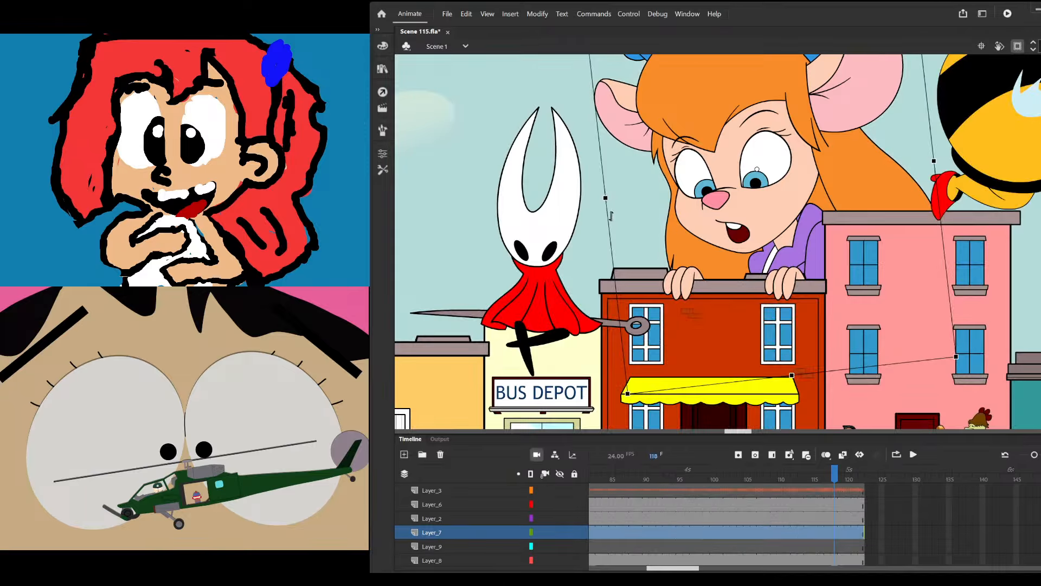
pyautogui.hscroll(3, 743, 191)
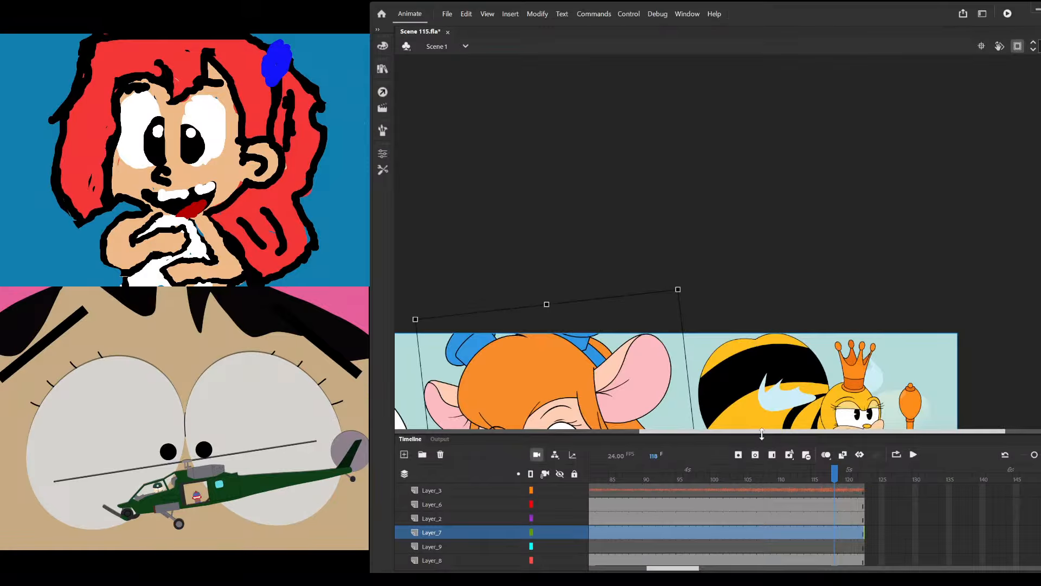
pyautogui.moveTo(762, 433); pyautogui.dragTo(762, 478)
pyautogui.scroll(-5, 698, 243)
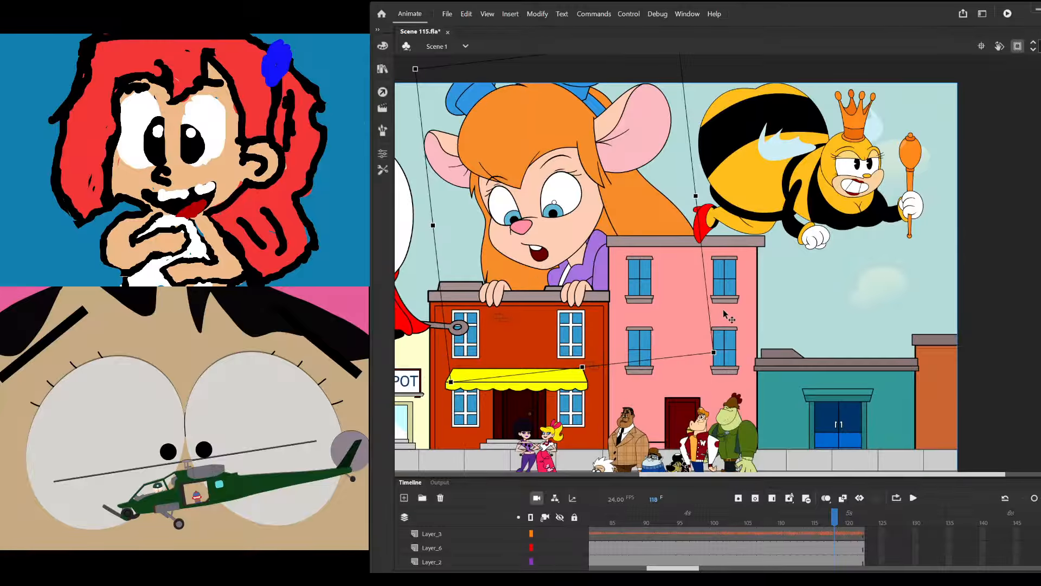
pyautogui.scroll(-3, 723, 311)
pyautogui.scroll(2, 453, 281)
# Try lowering the giant mouse so its face sits partly behind the red building's ledge
pyautogui.click(599, 261)
pyautogui.click(873, 280)
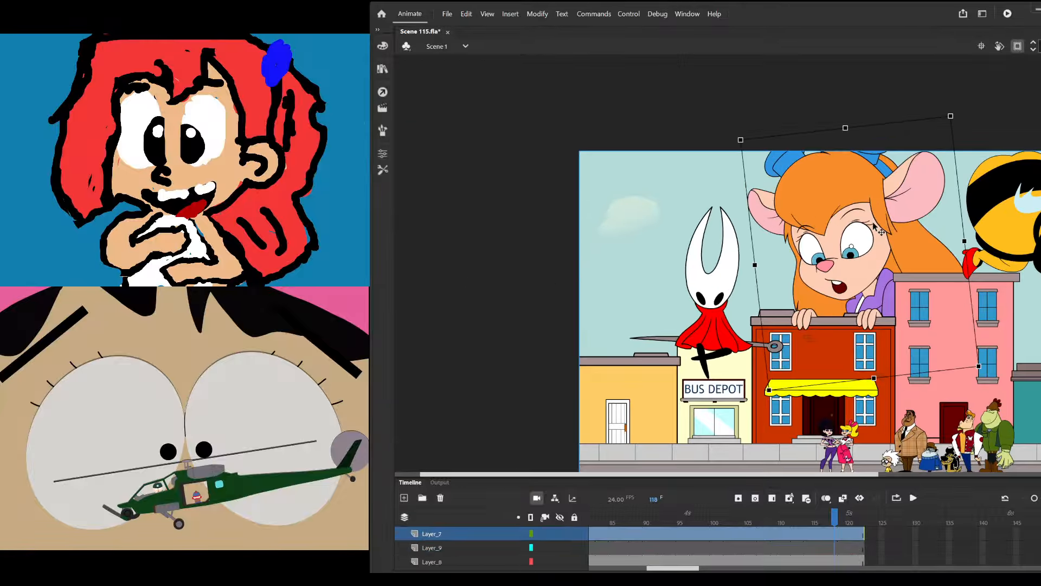
pyautogui.moveTo(873, 226); pyautogui.dragTo(880, 266)
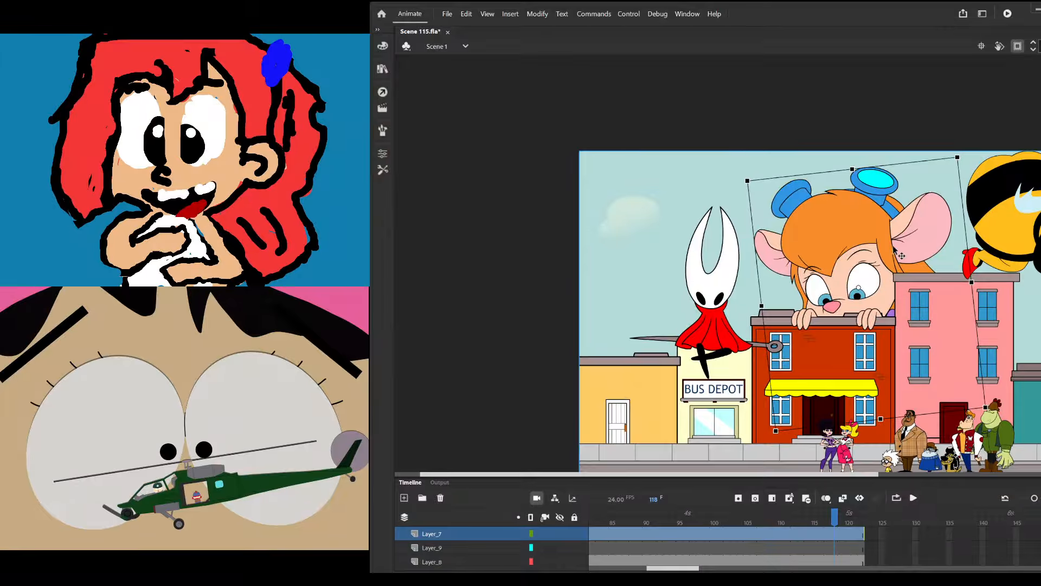
pyautogui.scroll(2, 892, 284)
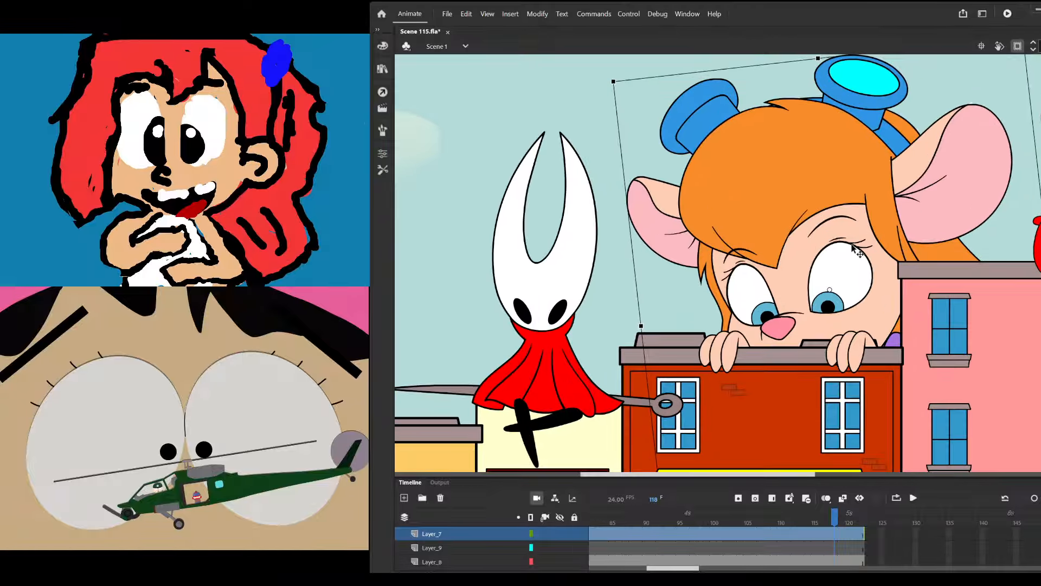
pyautogui.scroll(-1, 854, 247)
pyautogui.scroll(-1, 792, 169)
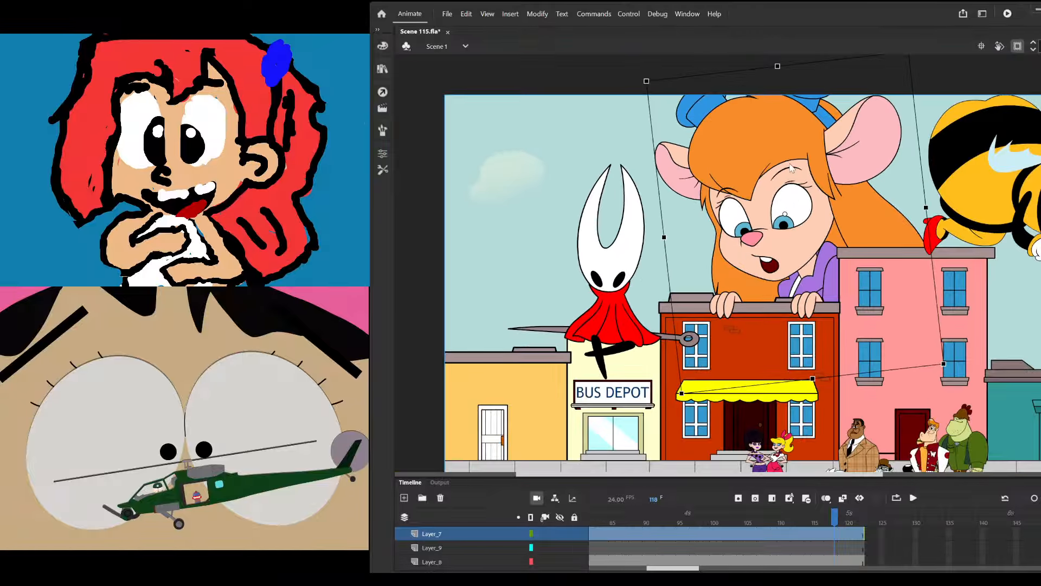
# Add a motion tween to the giant mouse on Layer_7 with a keyframe at frame 72, and rotate it counterclockwise at frame 96
pyautogui.moveTo(841, 518)
pyautogui.mouseDown()
pyautogui.moveTo(563, 523)
pyautogui.moveTo(826, 527)
pyautogui.mouseUp()
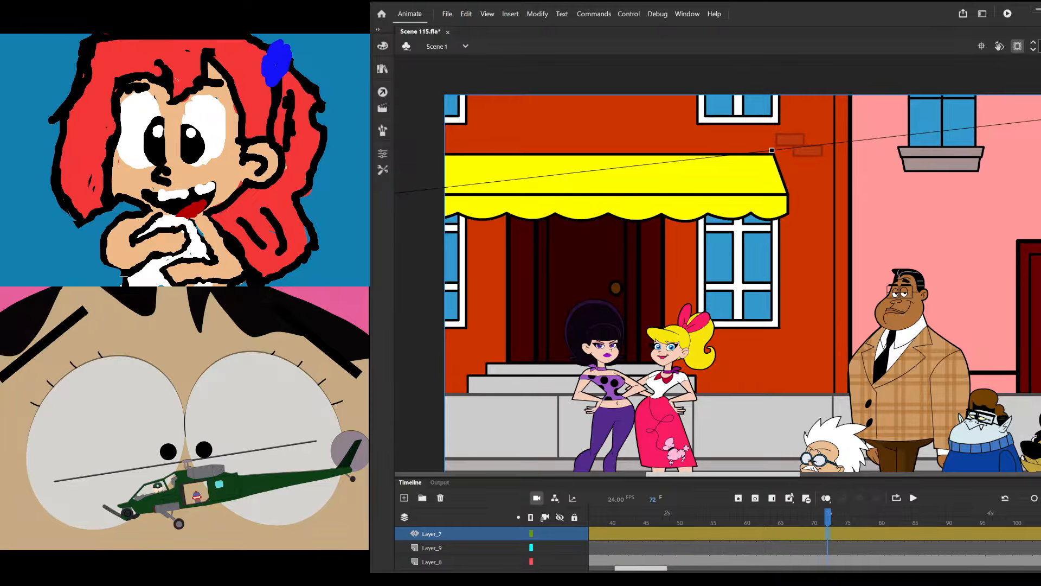
pyautogui.press('Return')
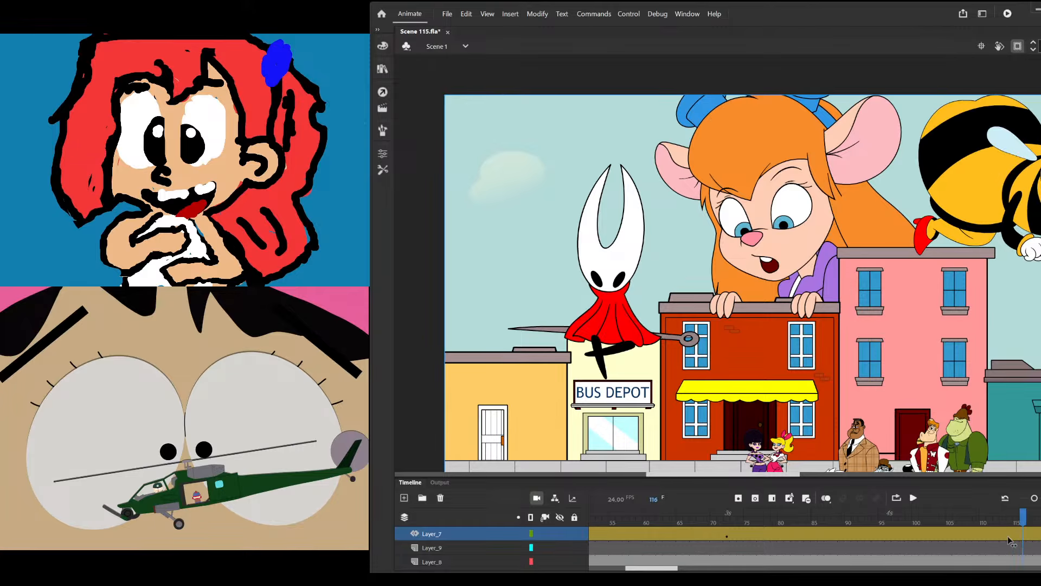
pyautogui.click(888, 534)
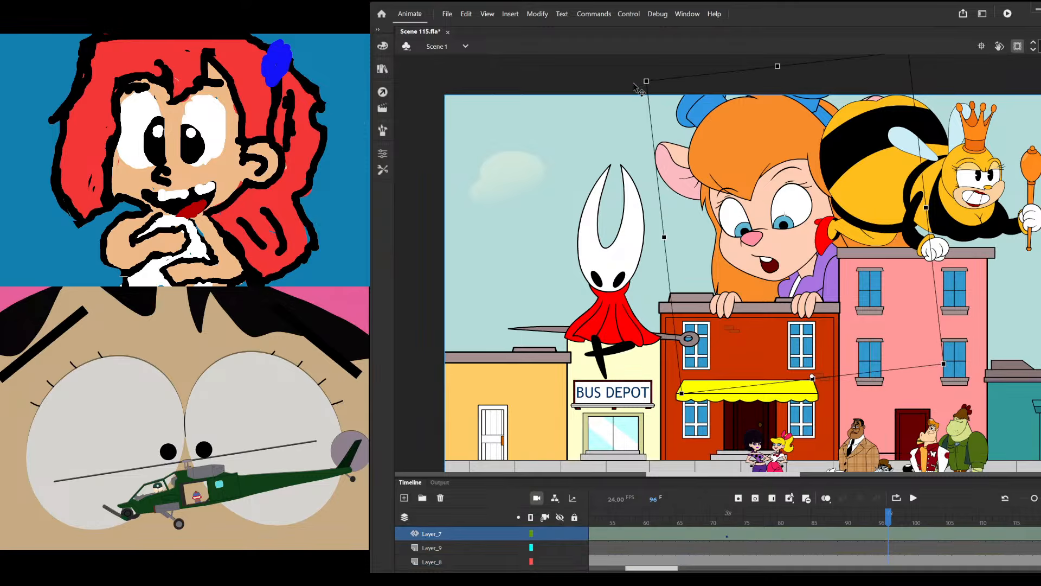
pyautogui.moveTo(635, 86); pyautogui.dragTo(594, 111)
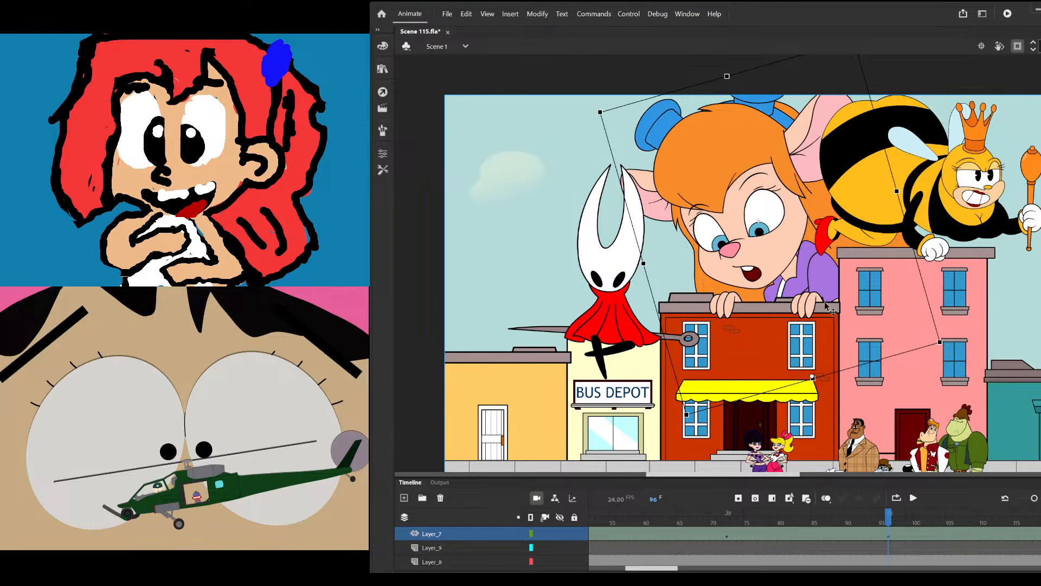
# Reopen the giant mouse's symbol and draw a purple, black-outlined rectangle over the lower sleeve as a cuff, pulling its lower-left corner down to the hem
pyautogui.scroll(3, 819, 285)
pyautogui.doubleClick(819, 285)
pyautogui.click(819, 285)
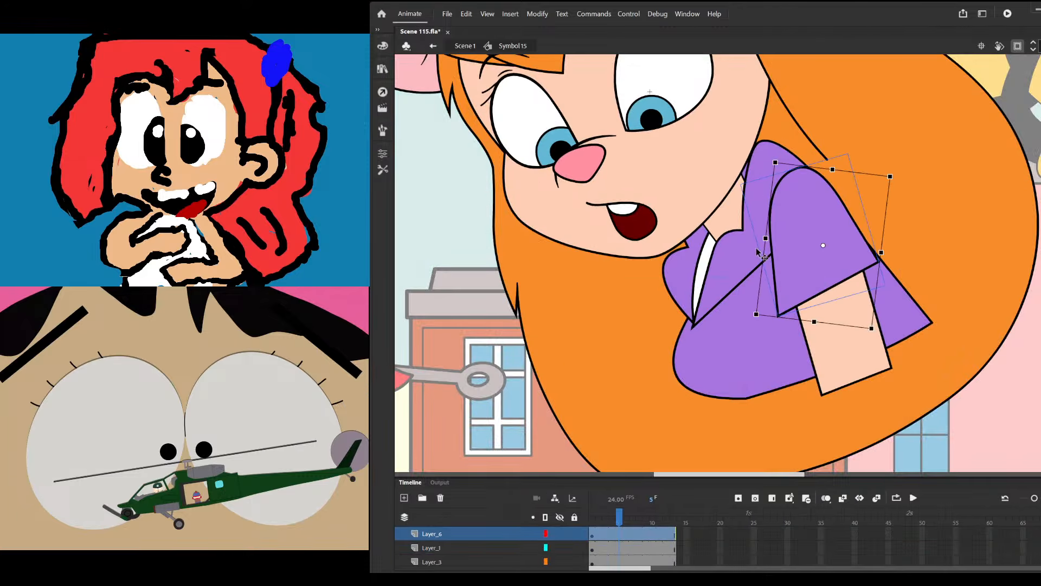
pyautogui.click(460, 250)
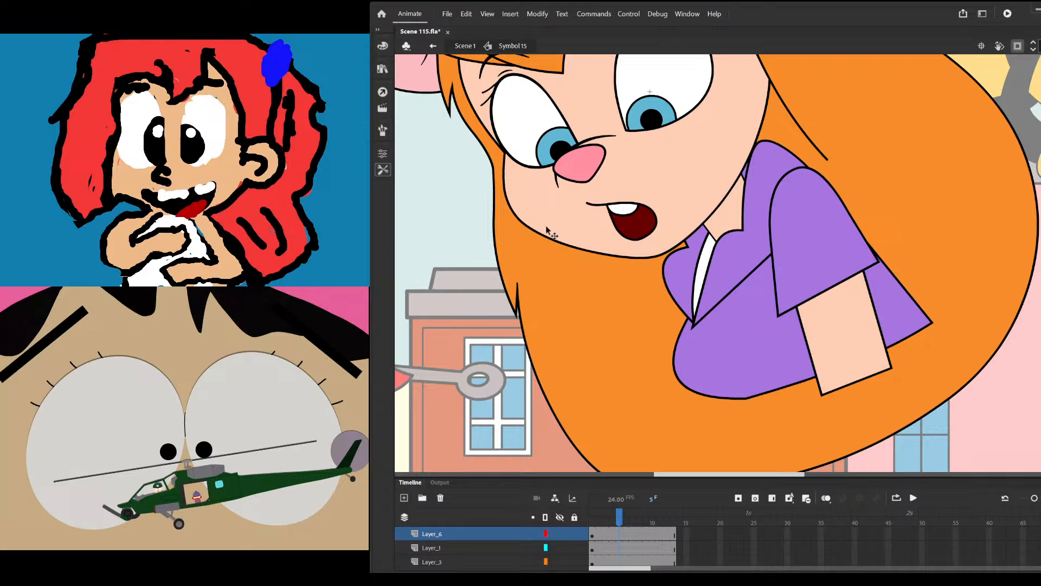
pyautogui.moveTo(763, 233); pyautogui.dragTo(890, 302)
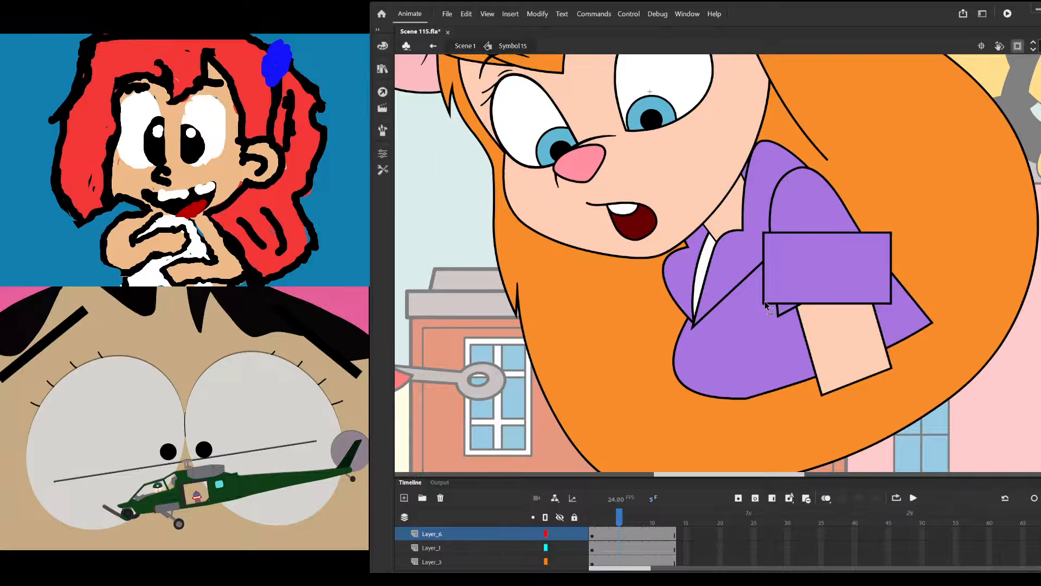
pyautogui.moveTo(766, 305); pyautogui.dragTo(767, 338)
# Reshape the cuff's left edge into two rounded bulges with a shallow notch between them
pyautogui.scroll(2, 773, 269)
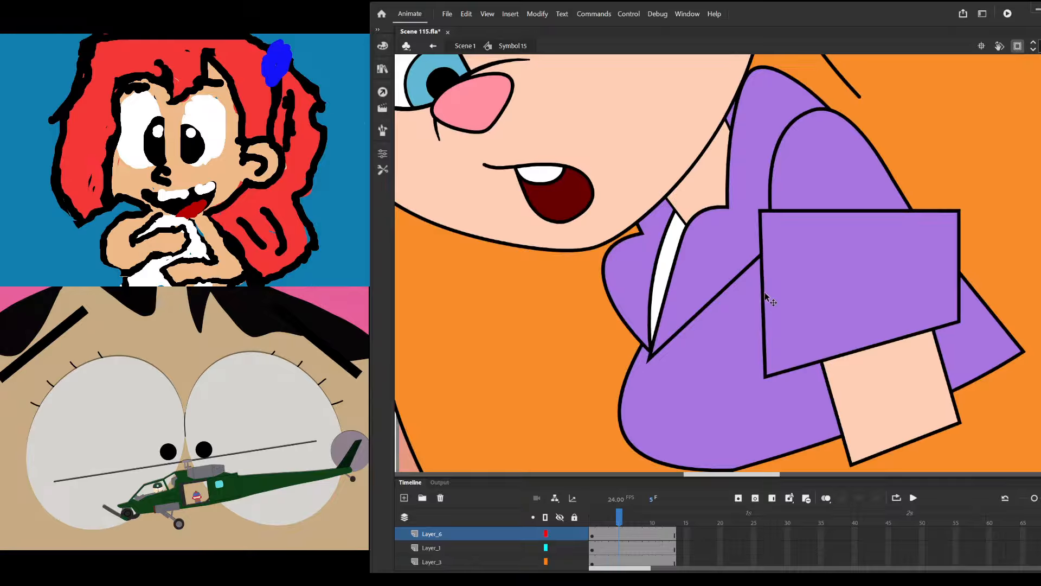
pyautogui.moveTo(764, 292); pyautogui.dragTo(779, 294)
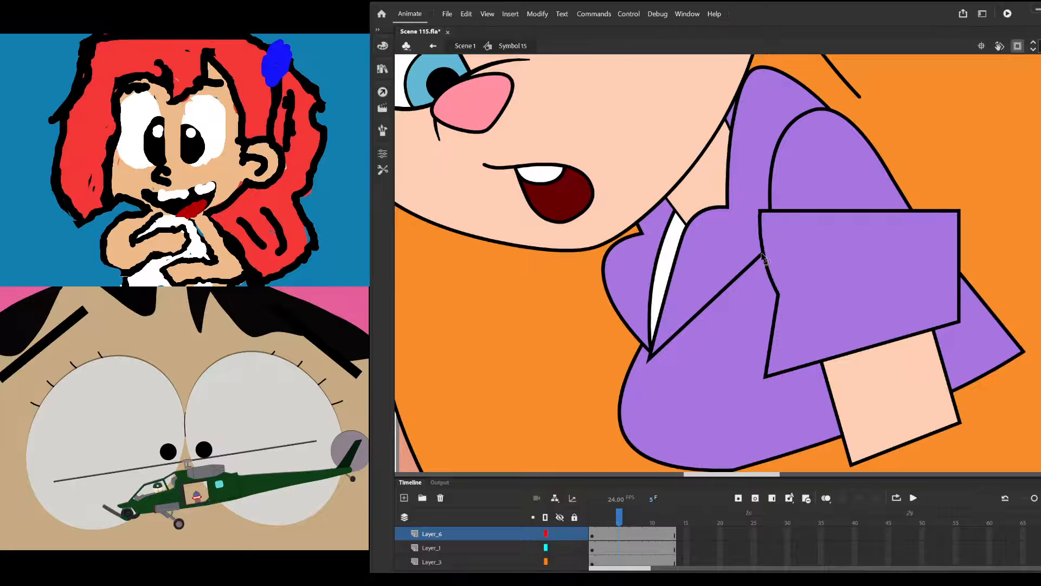
pyautogui.moveTo(762, 257); pyautogui.dragTo(758, 213)
pyautogui.moveTo(773, 334); pyautogui.dragTo(790, 367)
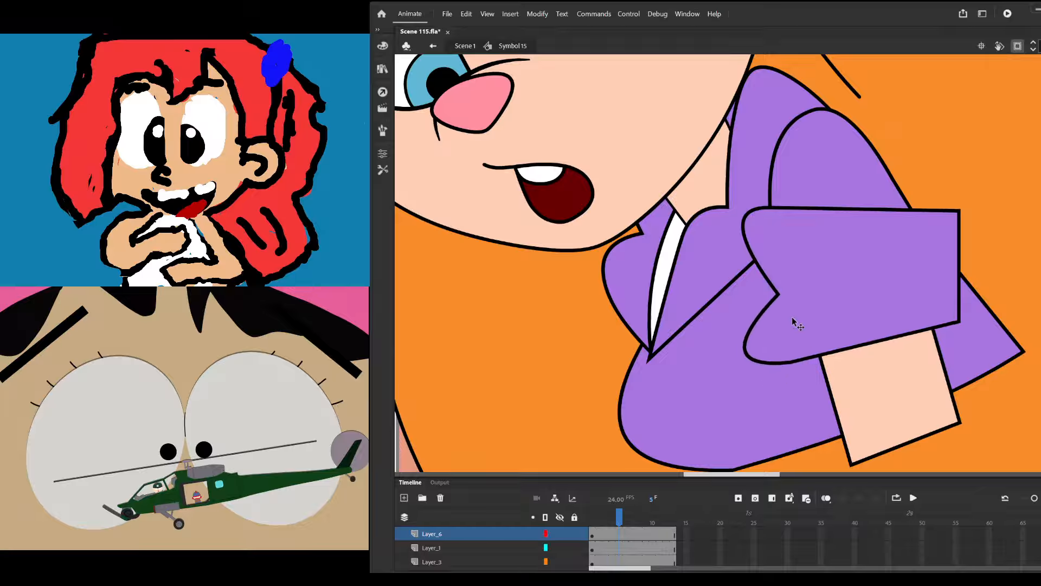
pyautogui.click(781, 298)
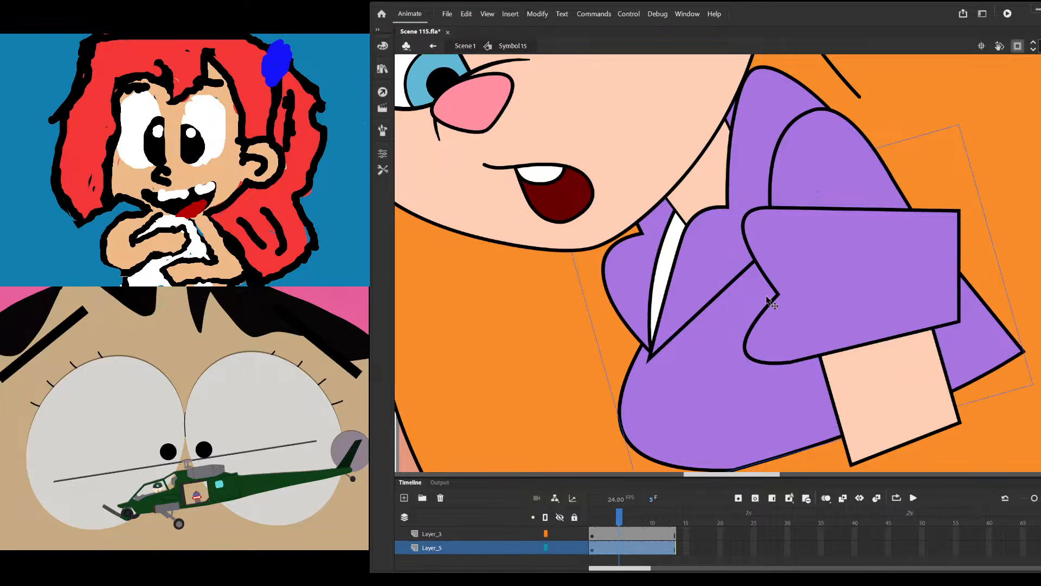
pyautogui.moveTo(777, 296); pyautogui.dragTo(755, 277)
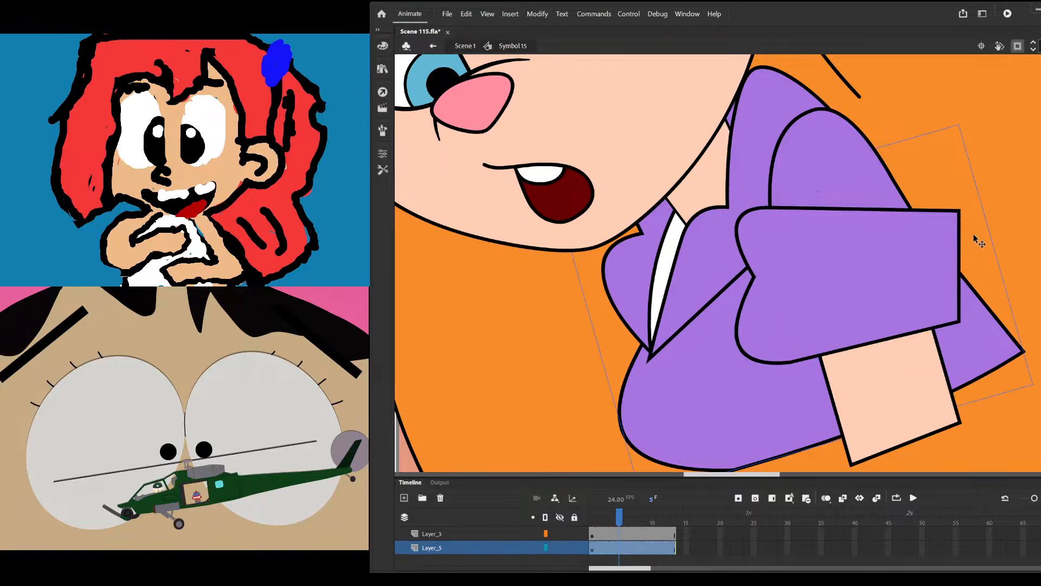
# Notch the cuff's top and right edges and curve the segments between them into rounded bulges
pyautogui.moveTo(959, 255); pyautogui.dragTo(845, 217)
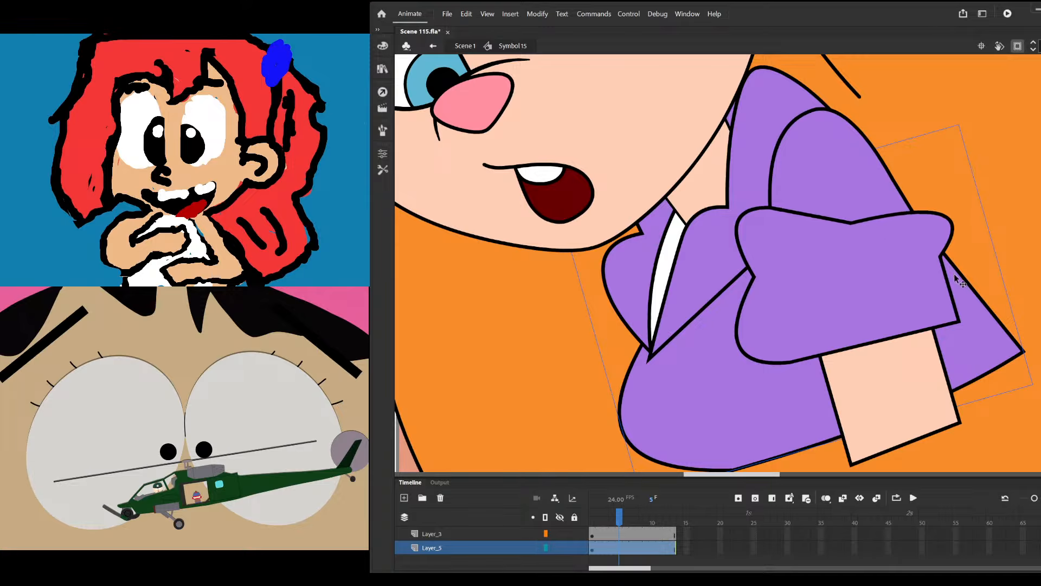
pyautogui.moveTo(951, 282); pyautogui.dragTo(966, 327)
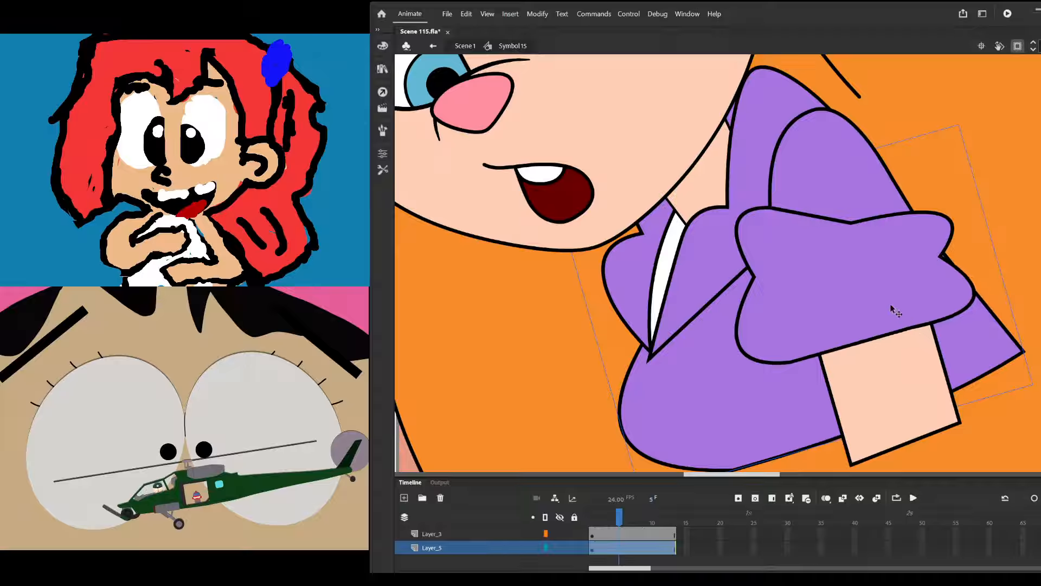
pyautogui.moveTo(774, 212); pyautogui.dragTo(787, 215)
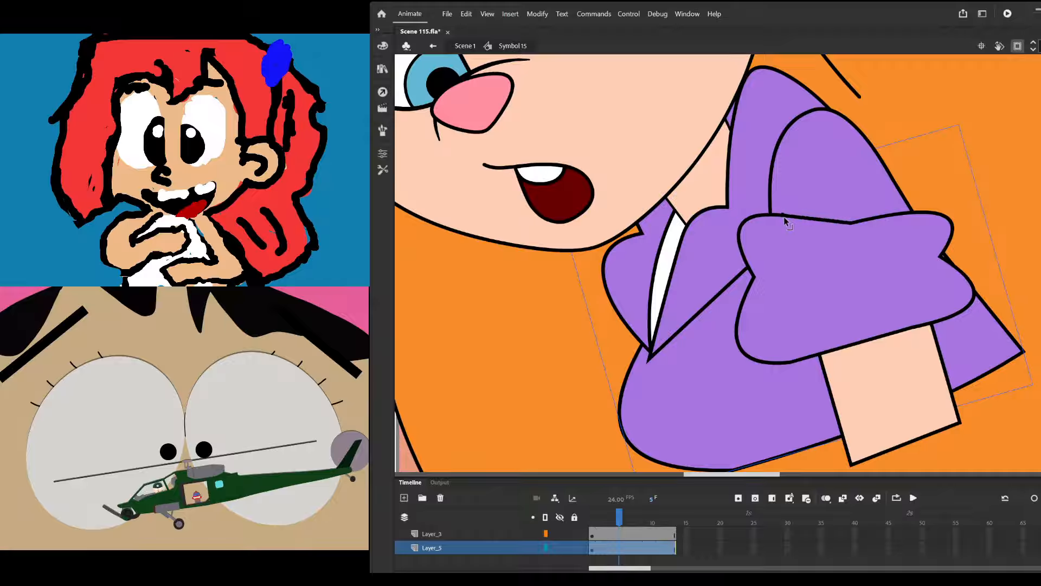
pyautogui.moveTo(885, 219); pyautogui.dragTo(879, 203)
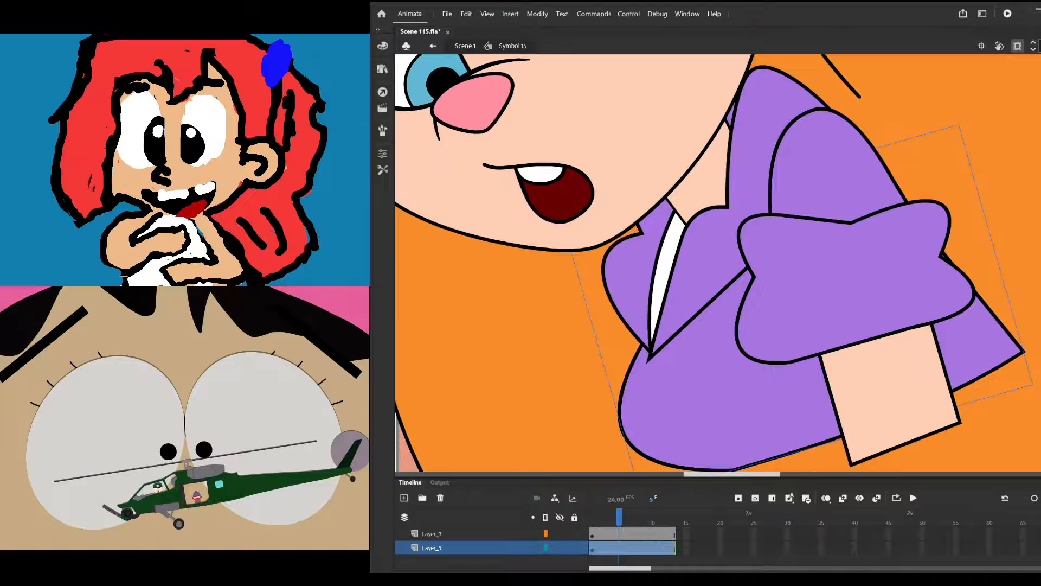
# Duplicate the cuff in place, open the copy's drawing object and delete its upper half
pyautogui.click(828, 282)
pyautogui.doubleClick(821, 269)
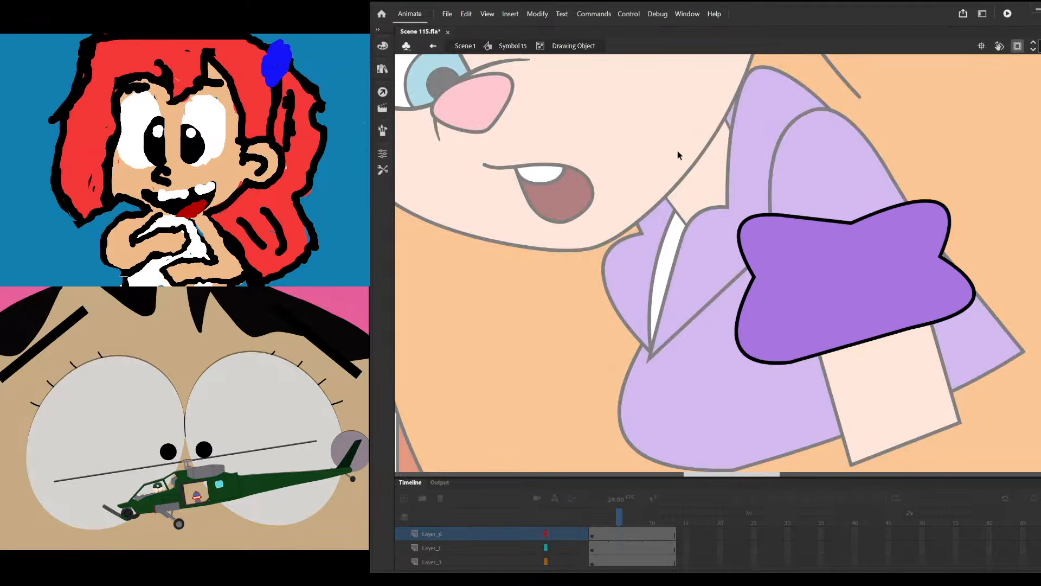
pyautogui.moveTo(678, 151)
pyautogui.mouseDown()
pyautogui.moveTo(1001, 274)
pyautogui.moveTo(997, 266)
pyautogui.mouseUp()
pyautogui.press('Delete')
pyautogui.scroll(2, 793, 276)
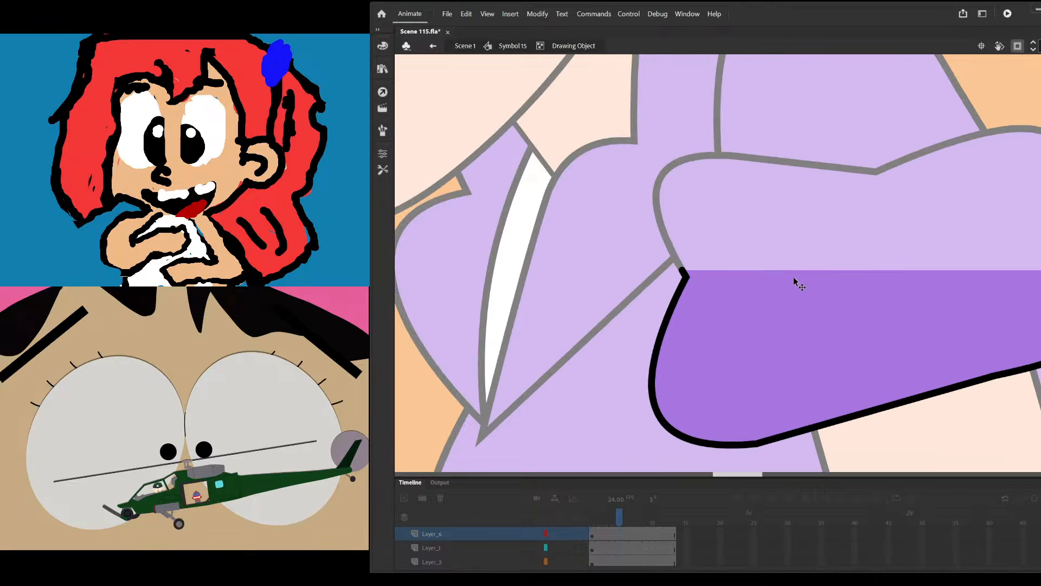
pyautogui.scroll(-1, 583, 132)
pyautogui.moveTo(582, 131); pyautogui.dragTo(1024, 267)
pyautogui.press('Delete')
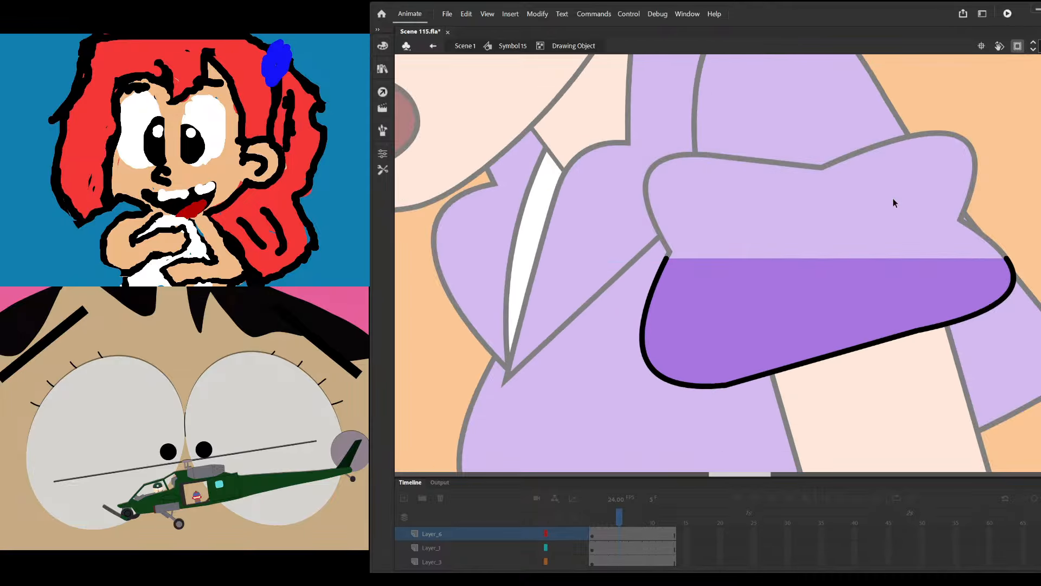
# Raise both upper ends of the remaining lower cuff, curve its sides outward into a flared fold, and return to the mouse's symbol
pyautogui.moveTo(668, 259); pyautogui.dragTo(668, 232)
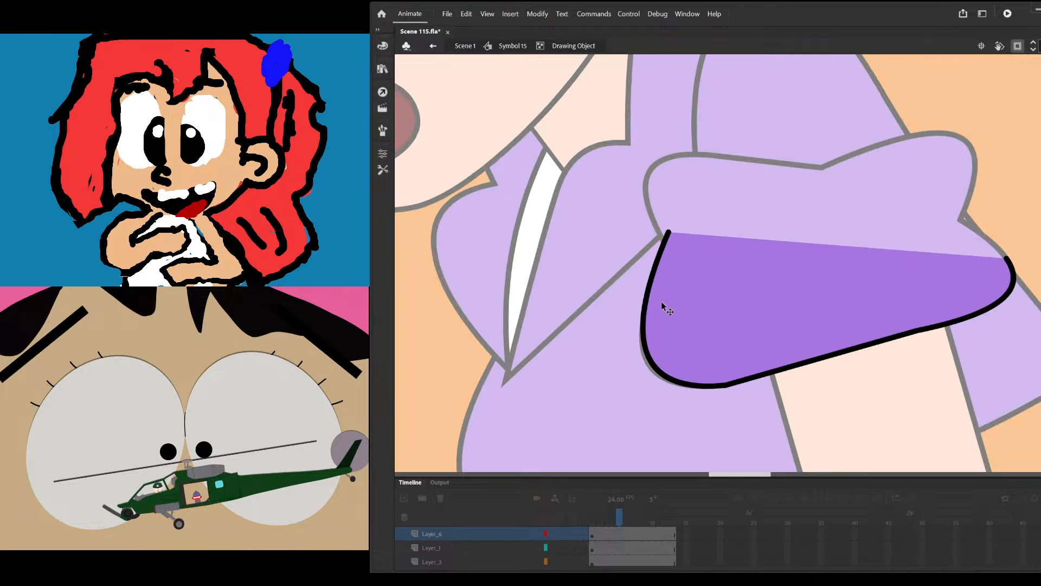
pyautogui.moveTo(645, 330); pyautogui.dragTo(640, 349)
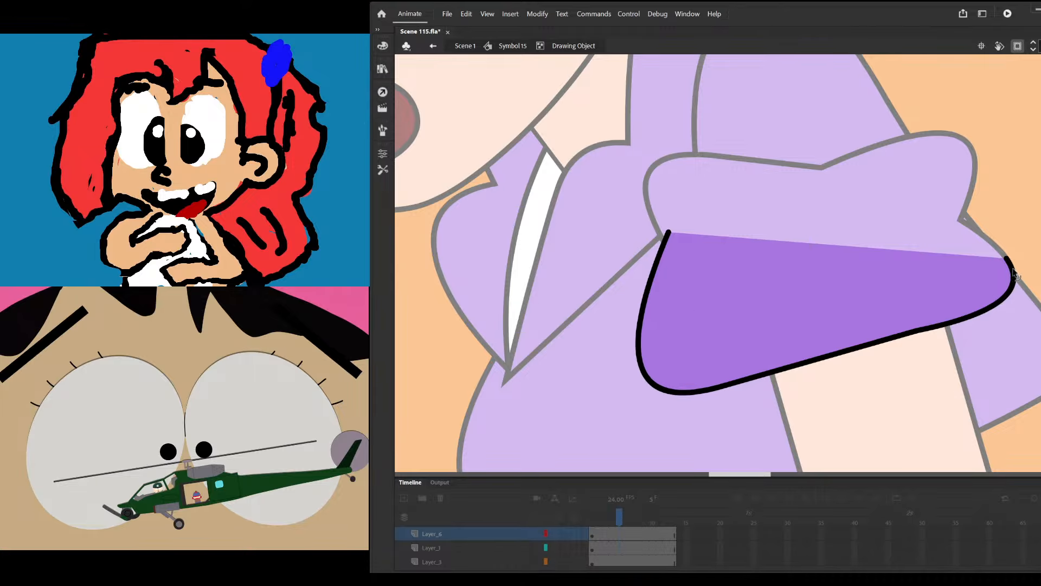
pyautogui.moveTo(1009, 260); pyautogui.dragTo(958, 204)
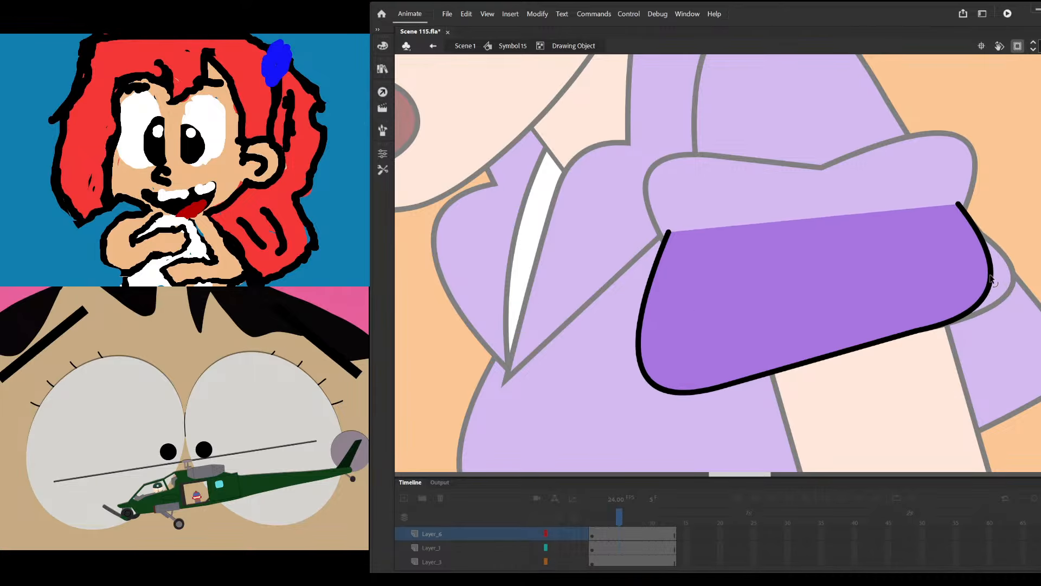
pyautogui.moveTo(1000, 284); pyautogui.dragTo(1030, 282)
pyautogui.moveTo(922, 333); pyautogui.dragTo(919, 338)
pyautogui.doubleClick(1002, 170)
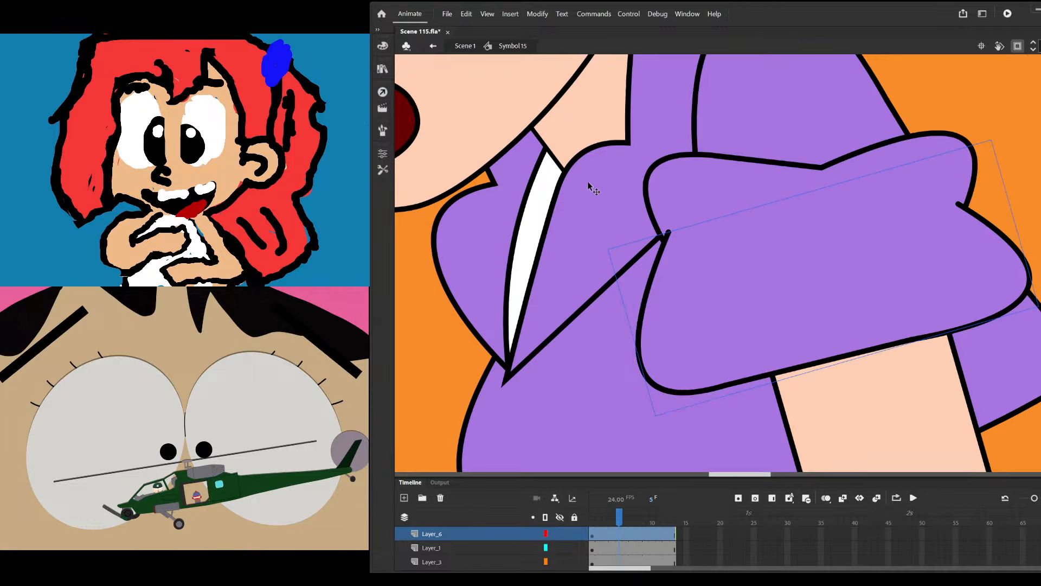
# Bulge the upper cuff's left side slightly outward and shift its top notch a little to the left
pyautogui.moveTo(645, 180); pyautogui.dragTo(632, 182)
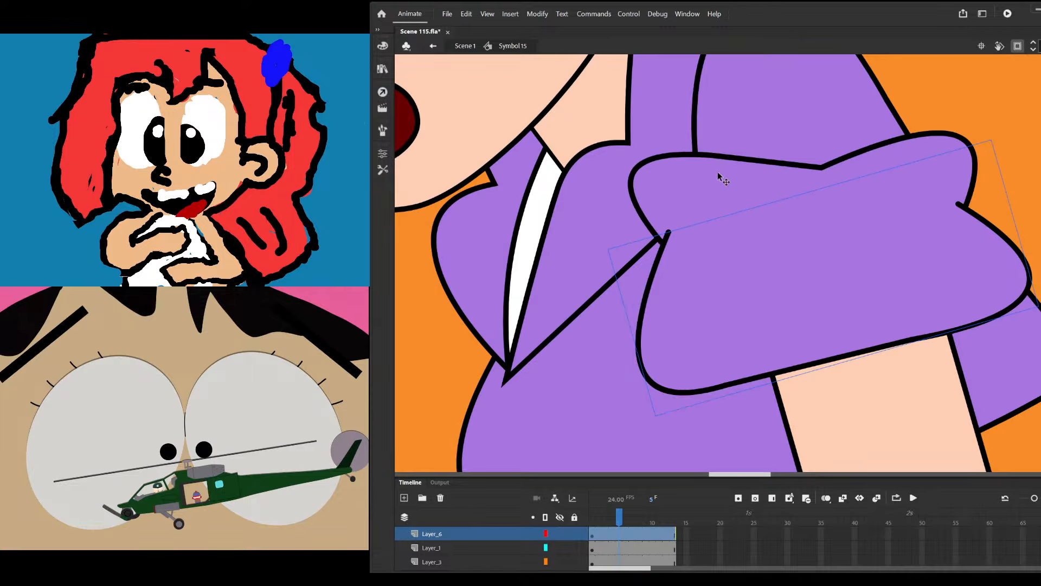
pyautogui.moveTo(822, 172); pyautogui.dragTo(807, 170)
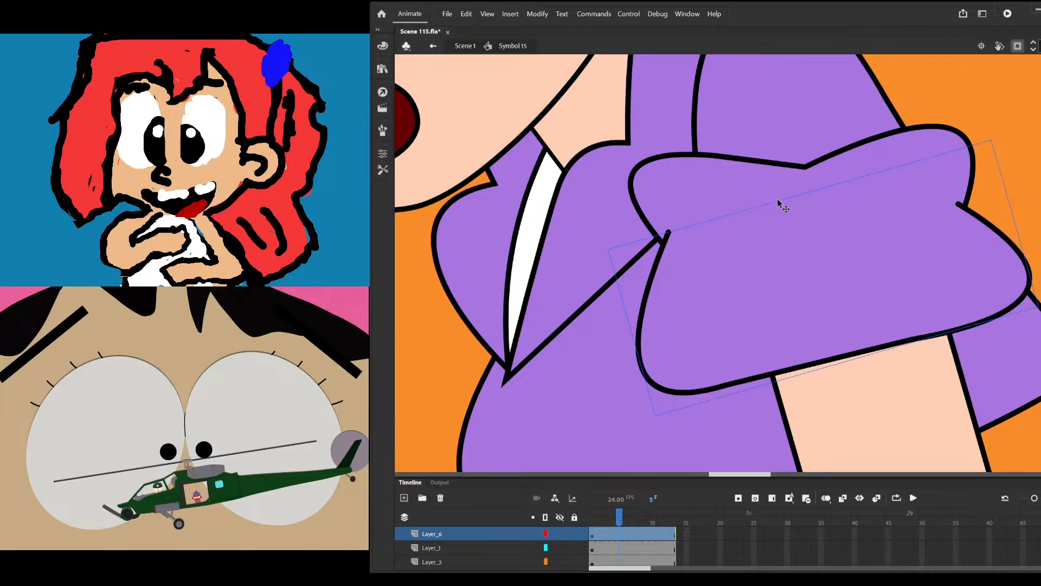
pyautogui.scroll(-2, 776, 199)
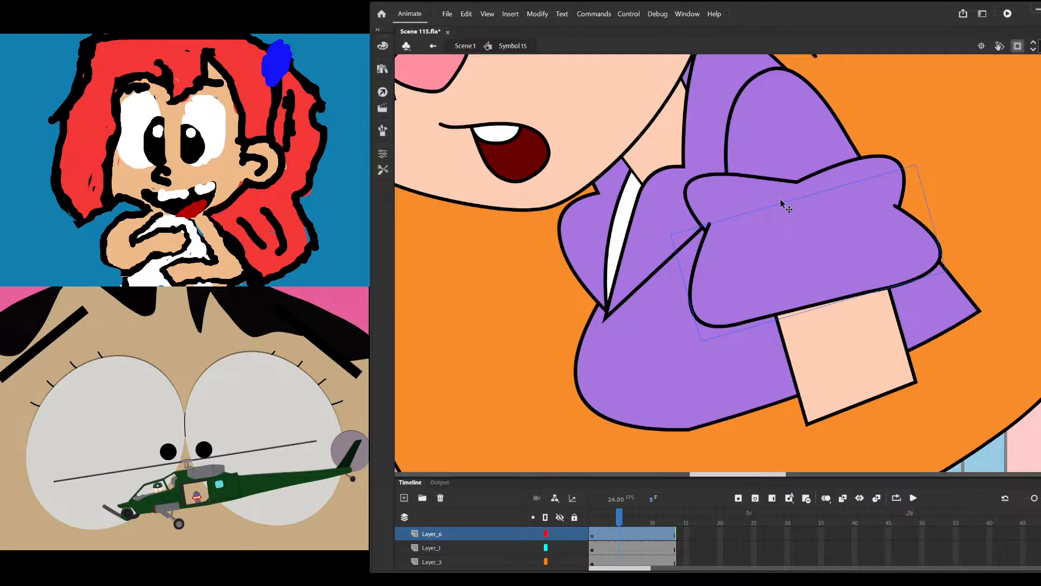
pyautogui.scroll(-2, 784, 233)
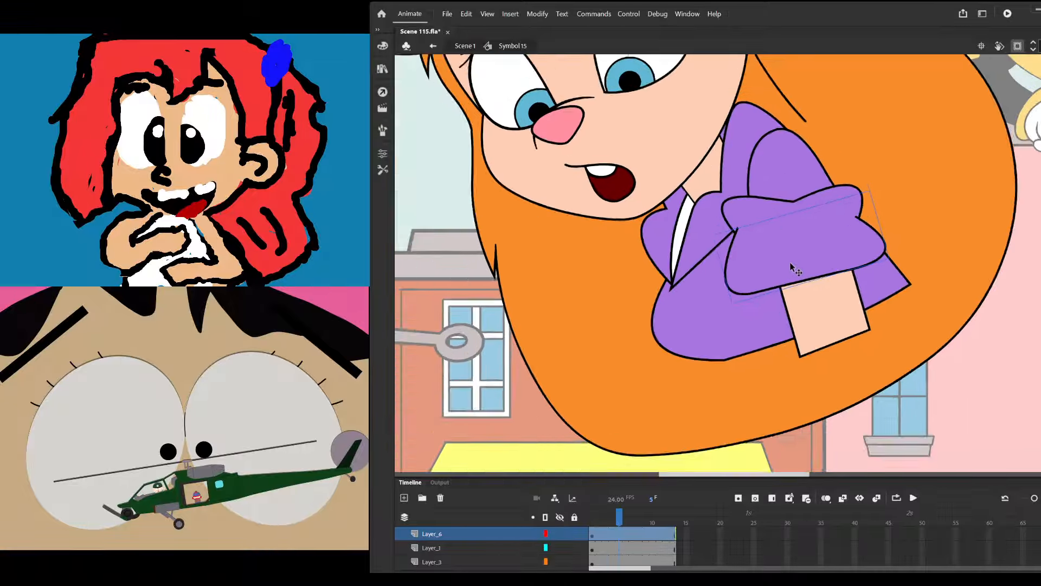
pyautogui.scroll(-2, 795, 269)
pyautogui.click(919, 158)
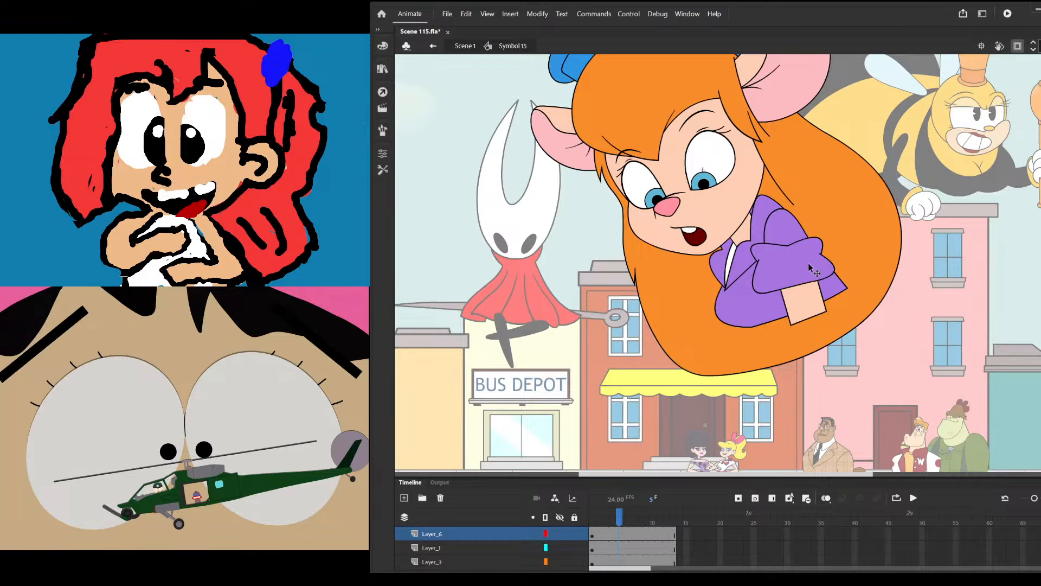
# Widen and skew the purple upper sleeve slightly so it meets the cuff, and return to Scene 1
pyautogui.scroll(1, 797, 268)
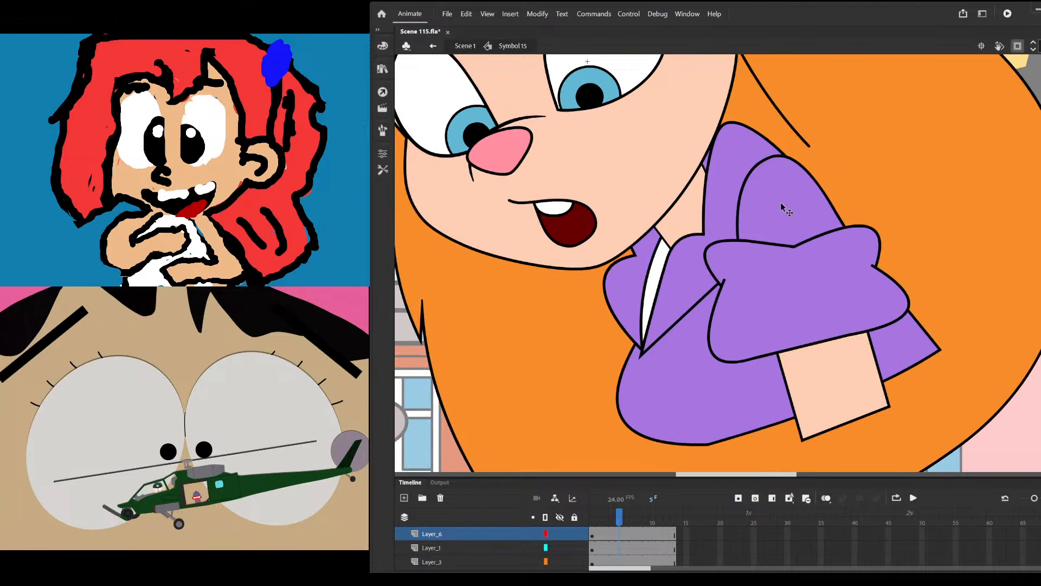
pyautogui.scroll(1, 788, 214)
pyautogui.click(788, 211)
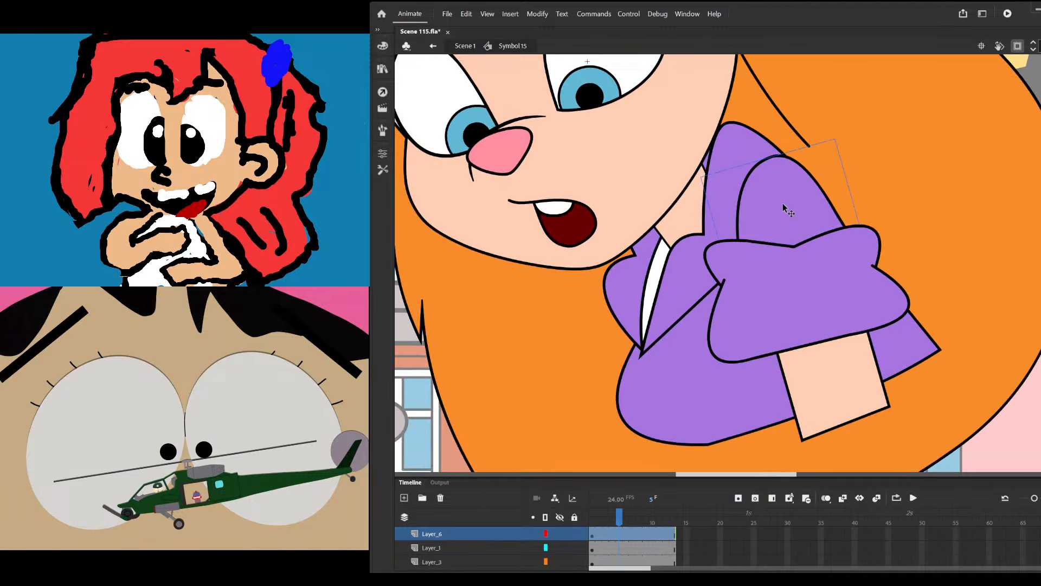
pyautogui.click(380, 169)
pyautogui.press('q')
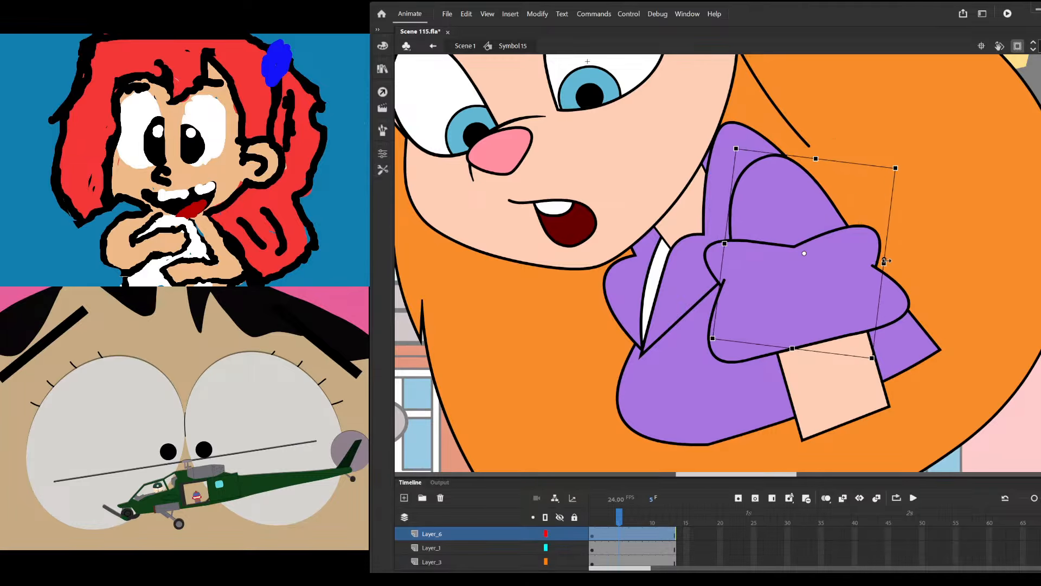
pyautogui.moveTo(829, 161); pyautogui.dragTo(839, 161)
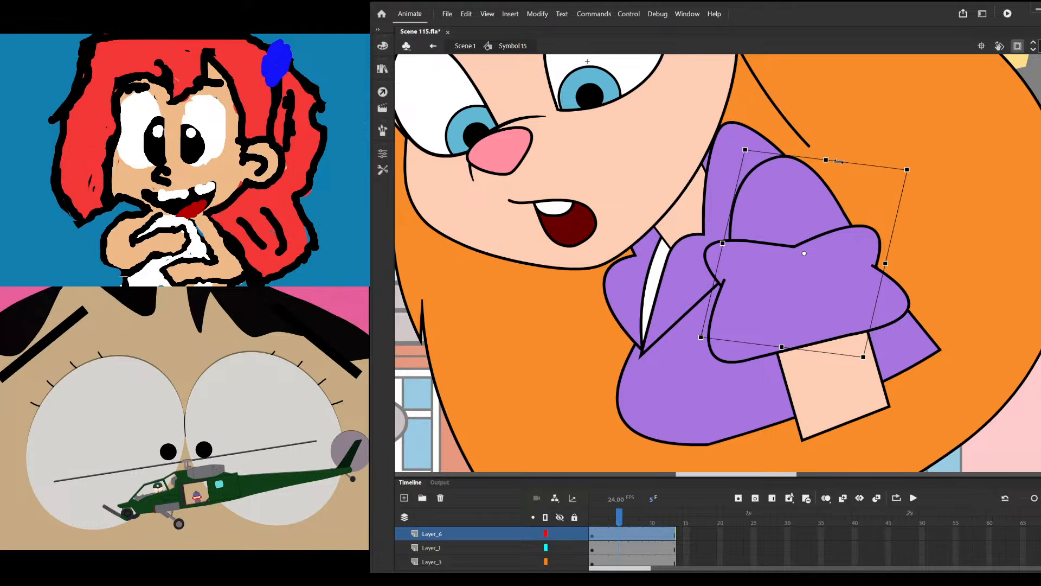
pyautogui.click(863, 262)
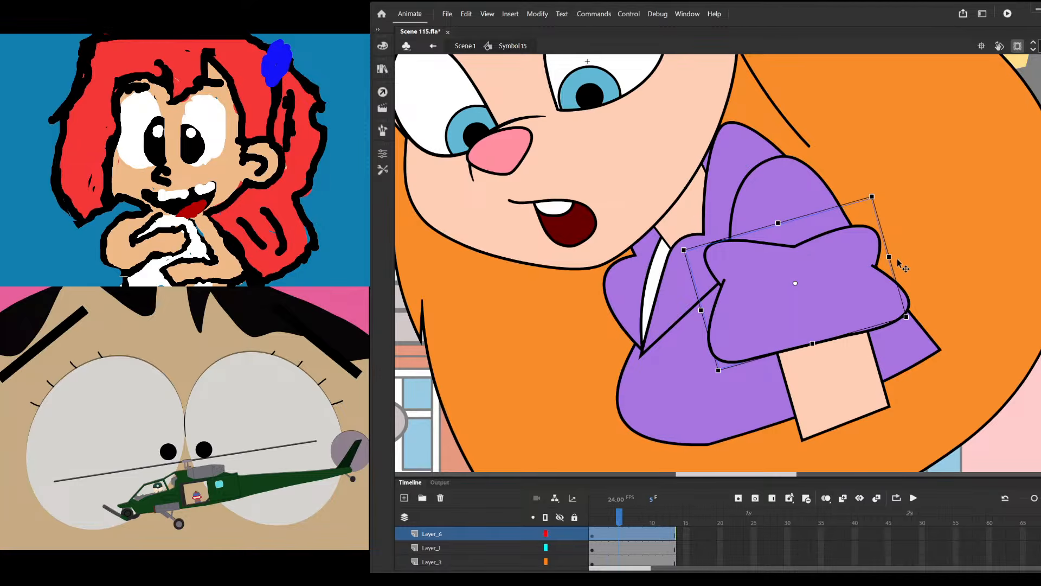
pyautogui.doubleClick(884, 260)
pyautogui.doubleClick(883, 255)
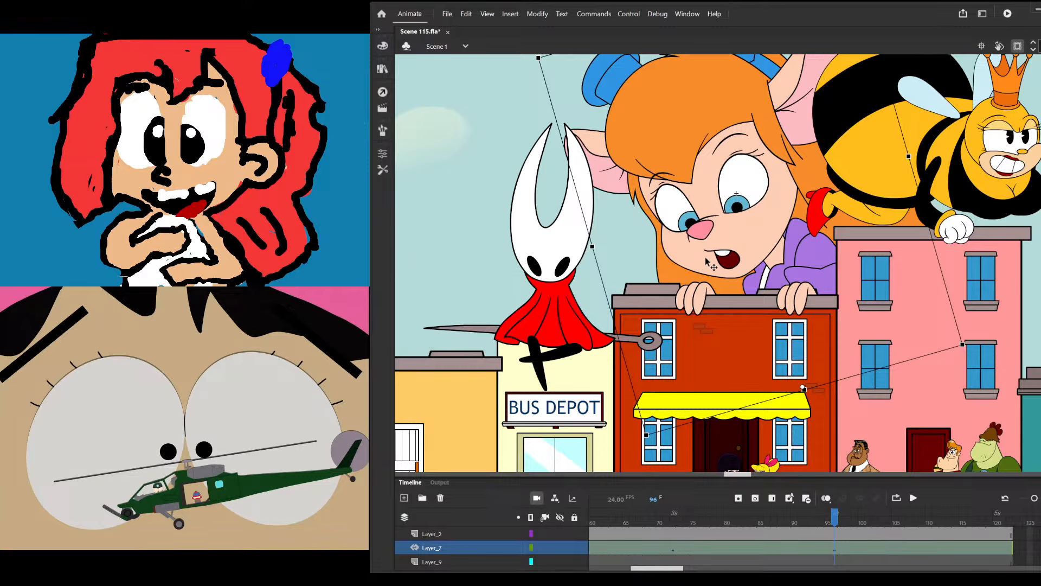
# Select the left hand on the red building's ledge and scrub the timeline back to frame 73 to review the giant mouse's lean
pyautogui.scroll(-2, 710, 264)
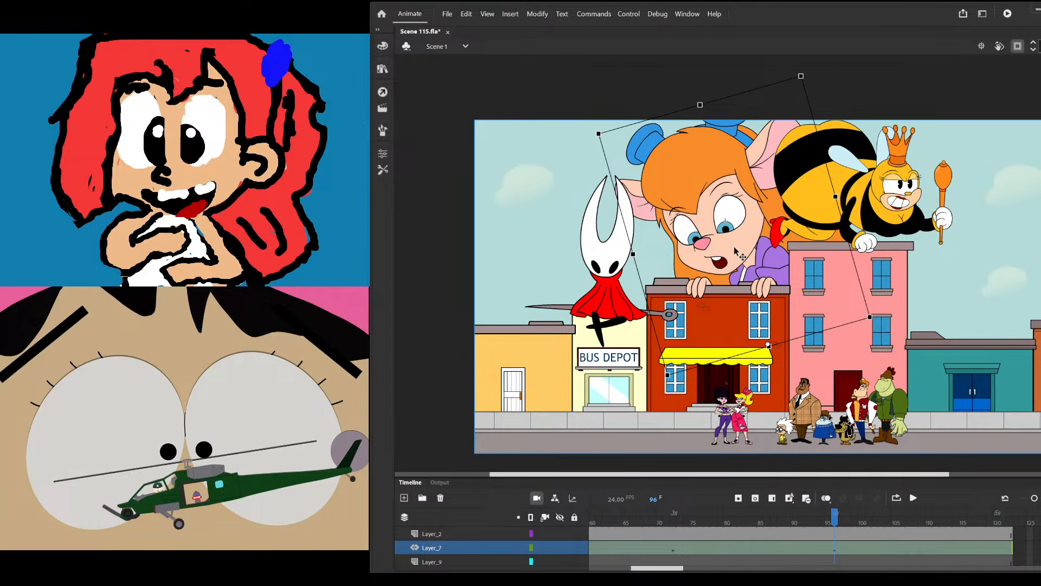
pyautogui.scroll(2, 739, 296)
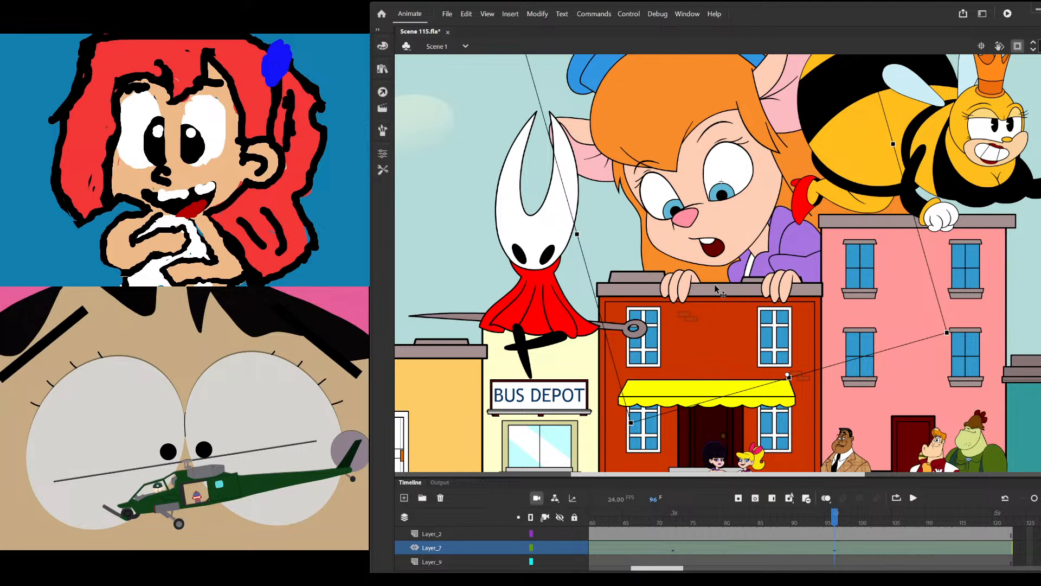
pyautogui.click(687, 288)
pyautogui.scroll(-1, 687, 289)
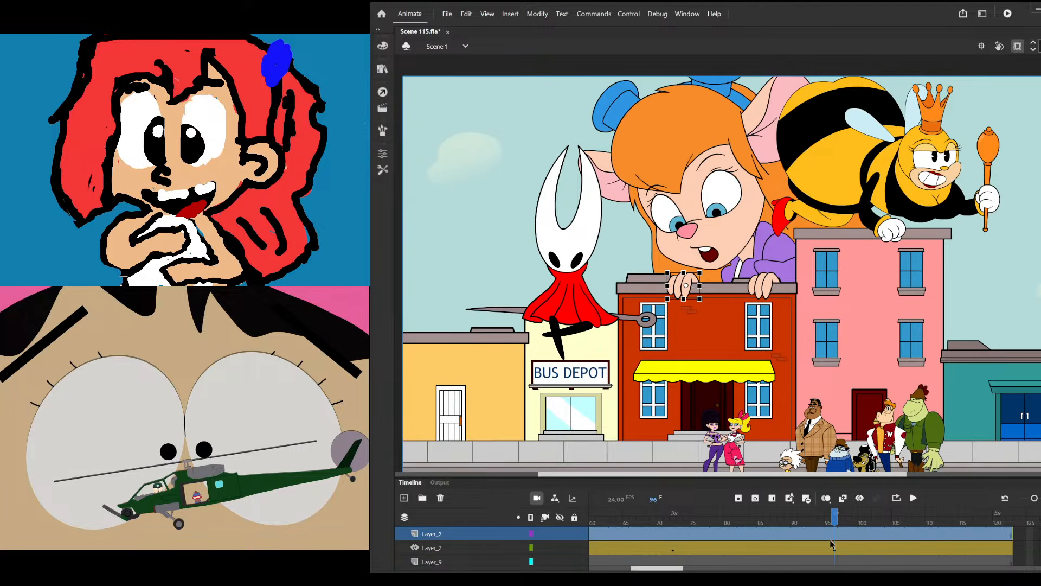
pyautogui.moveTo(808, 522); pyautogui.dragTo(680, 524)
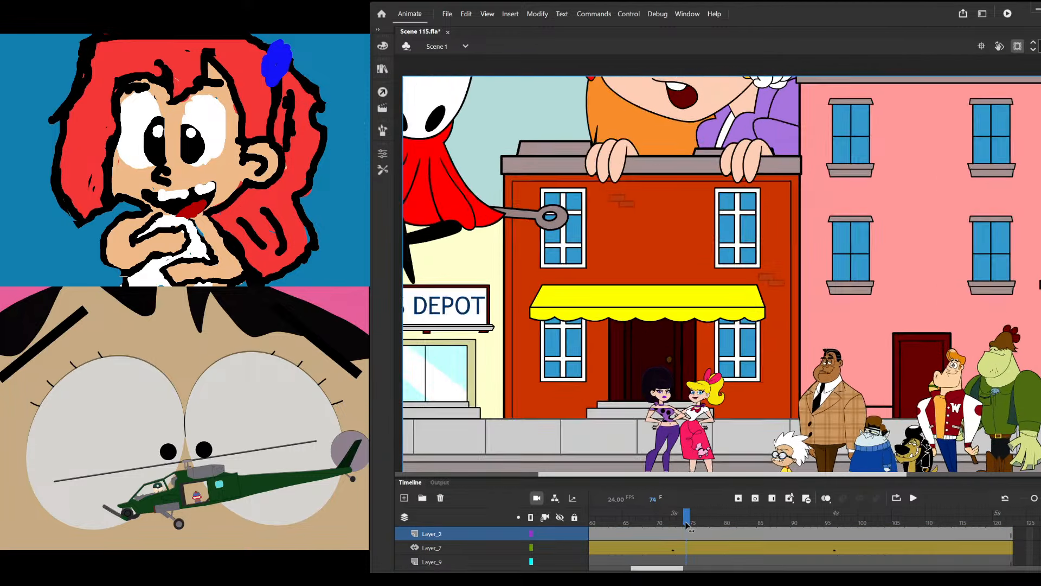
pyautogui.scroll(-1, 682, 343)
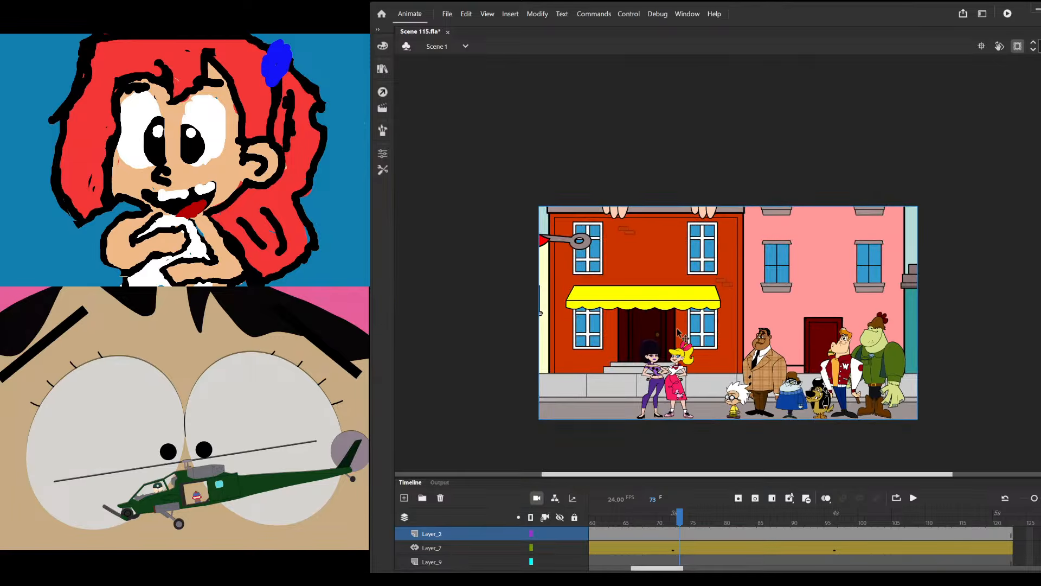
# Lower the giant mouse at frame 72 so only the upper half of her face peeks over the red building's ledge
pyautogui.click(1018, 46)
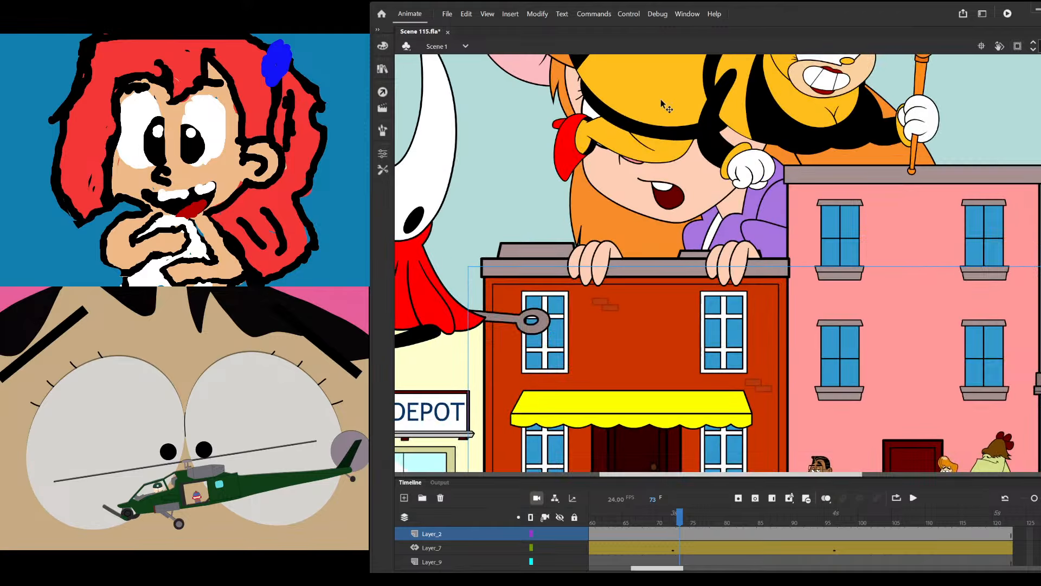
pyautogui.click(673, 552)
pyautogui.scroll(-2, 723, 293)
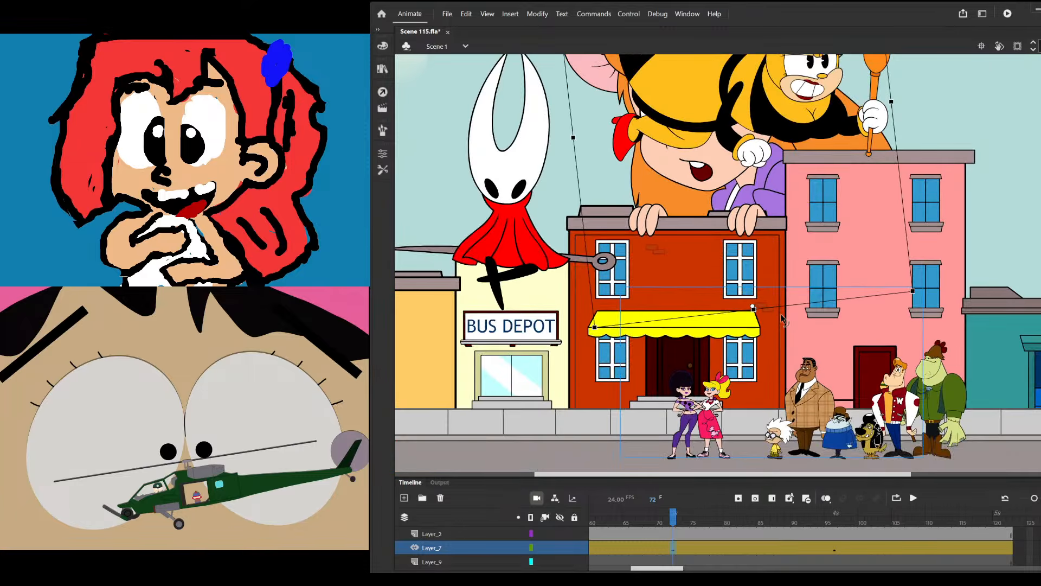
pyautogui.scroll(2, 842, 222)
pyautogui.scroll(1, 843, 223)
pyautogui.click(651, 247)
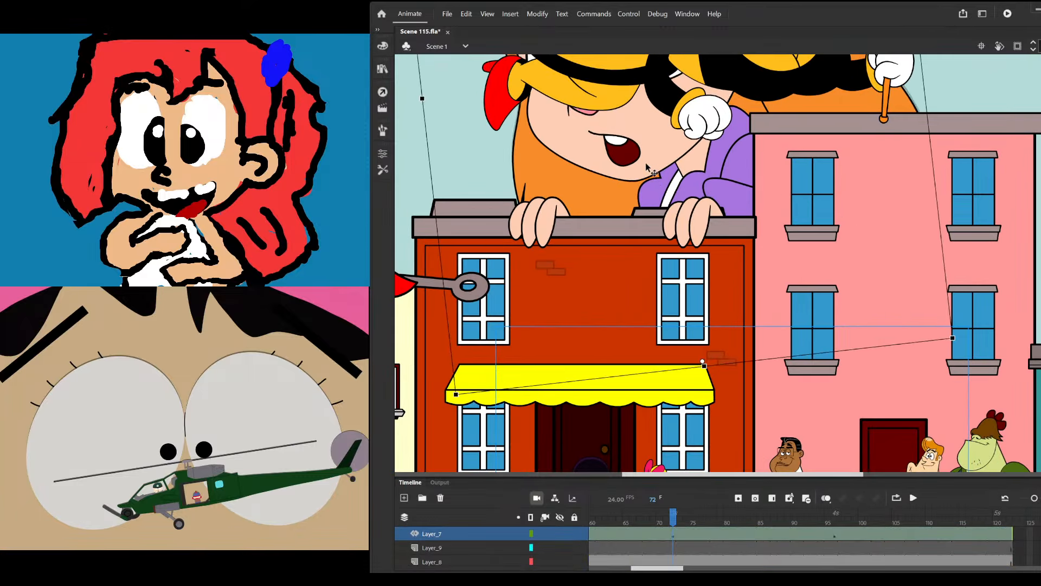
pyautogui.moveTo(651, 246); pyautogui.dragTo(659, 312)
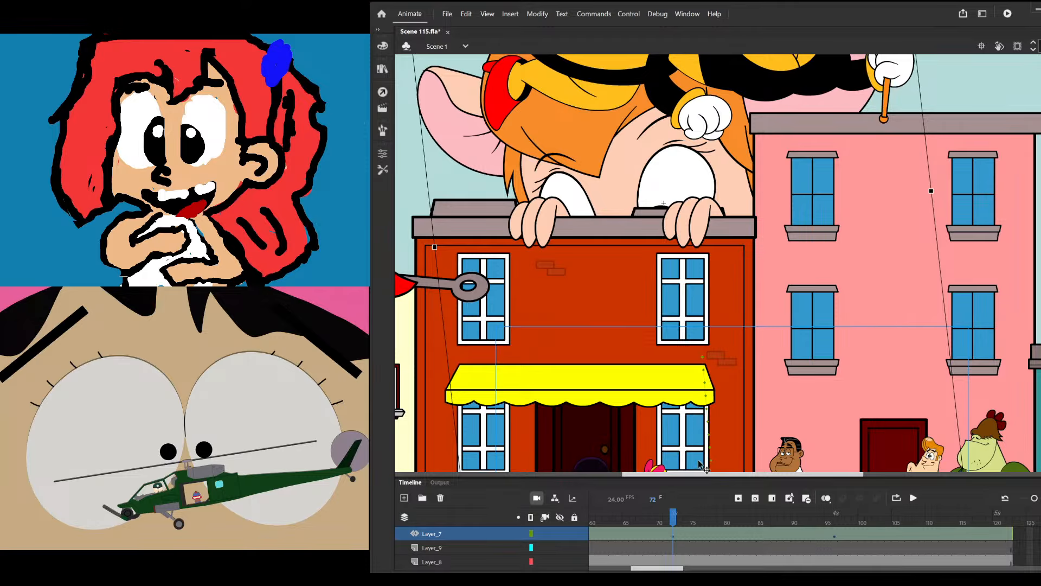
pyautogui.click(1018, 46)
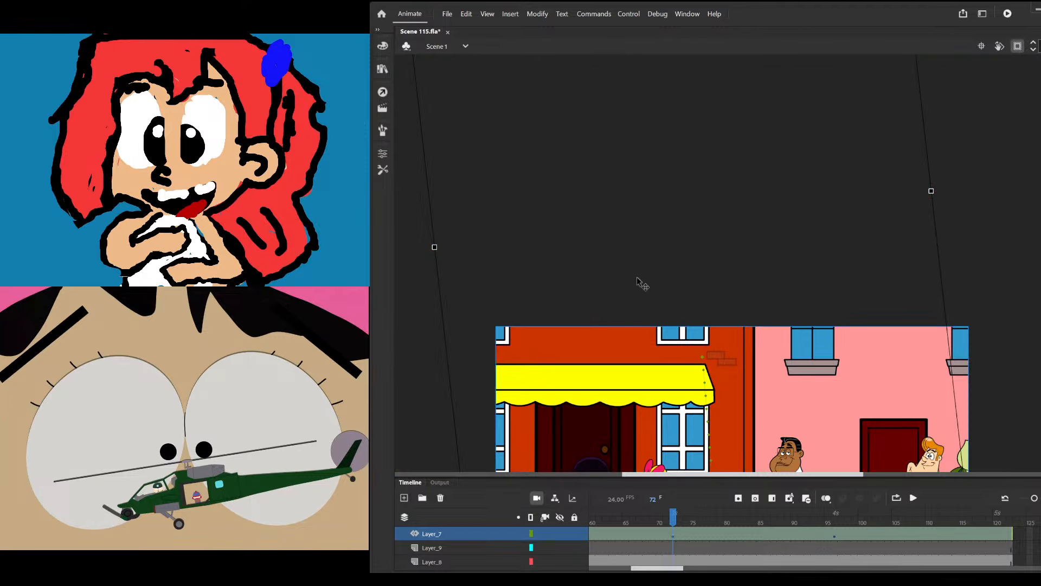
# Raise the giant mouse slightly at frame 96 so her mouth clears the red building's ledge
pyautogui.scroll(-2, 636, 279)
pyautogui.moveTo(673, 516); pyautogui.dragTo(834, 533)
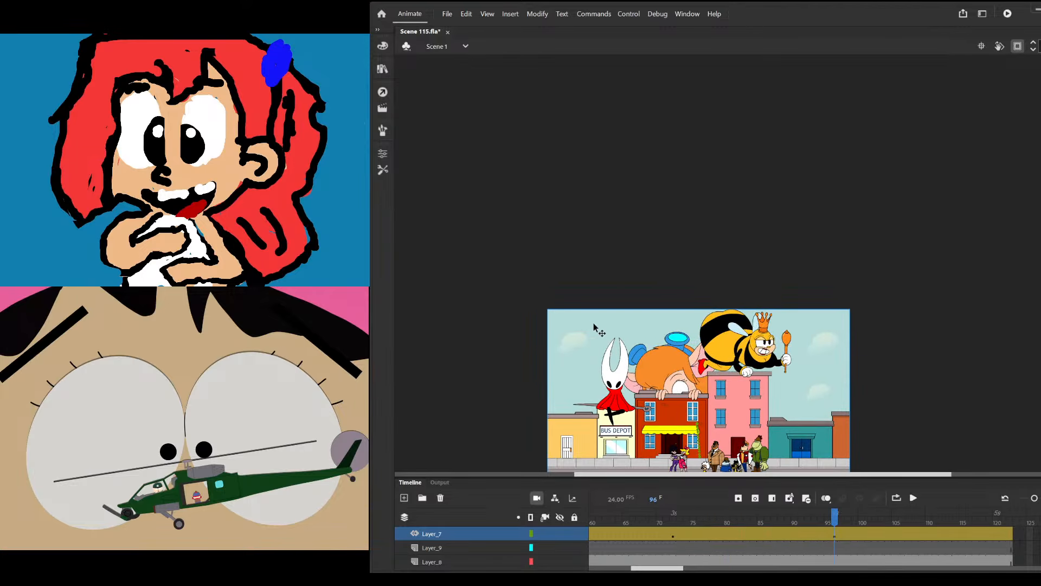
pyautogui.scroll(2, 663, 350)
pyautogui.scroll(2, 684, 281)
pyautogui.click(703, 282)
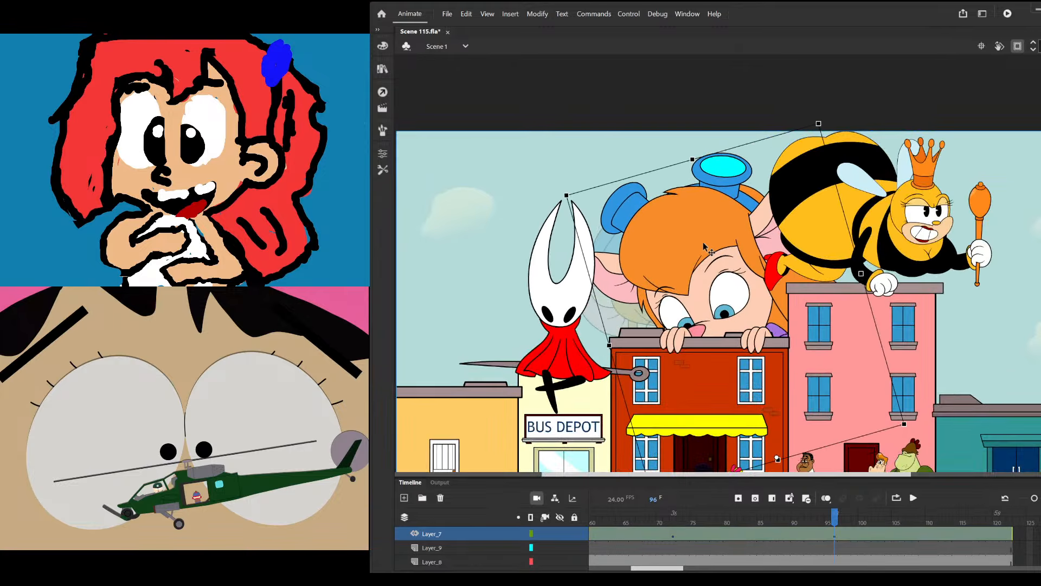
pyautogui.moveTo(707, 232); pyautogui.dragTo(703, 226)
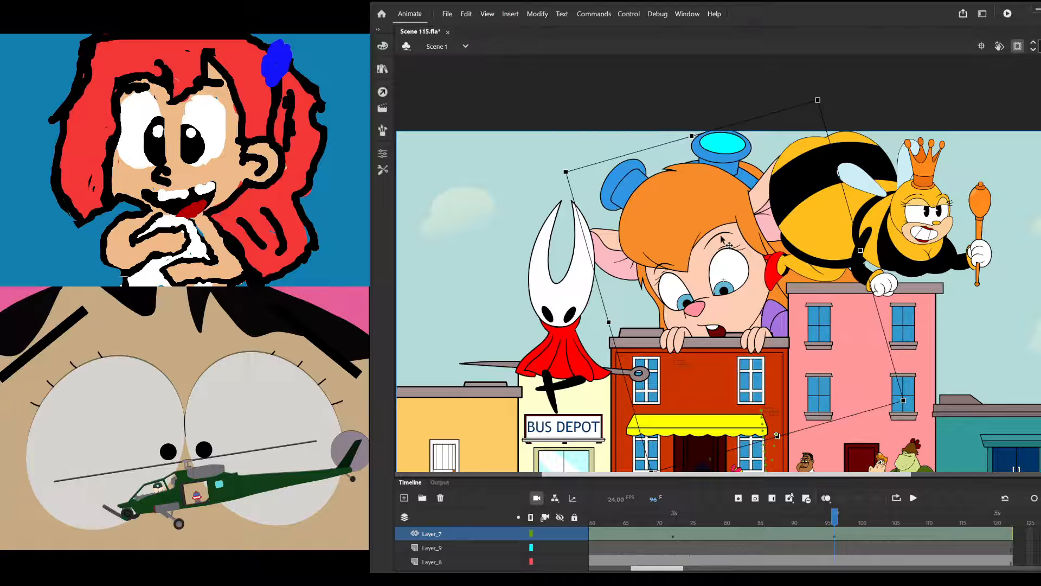
# Rotate the giant mouse slightly clockwise at frame 96 and nudge her up and to the left
pyautogui.moveTo(833, 520)
pyautogui.mouseDown()
pyautogui.moveTo(700, 522)
pyautogui.moveTo(835, 520)
pyautogui.mouseUp()
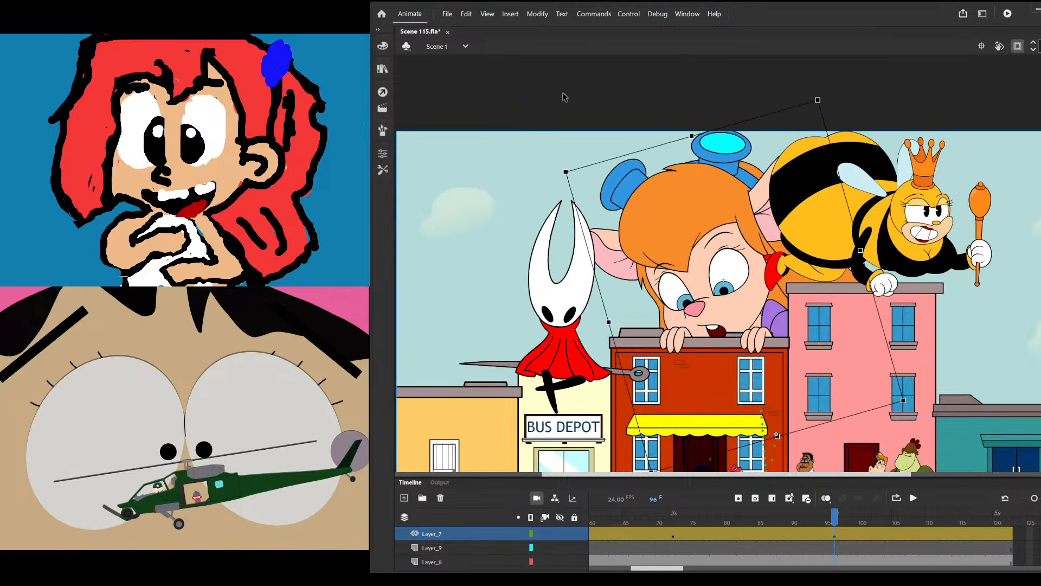
pyautogui.moveTo(578, 172); pyautogui.dragTo(643, 171)
pyautogui.press('Up')
pyautogui.press('Left')
pyautogui.press('Up')
pyautogui.press('Left')
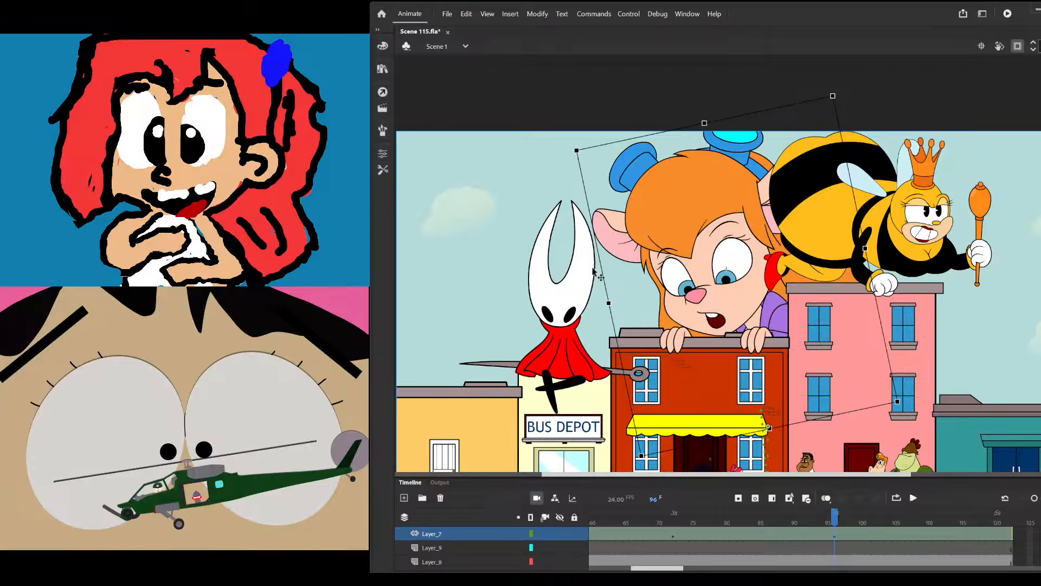
# Scrub the timeline through to frame 122 to review the mouse's movement, and return to frame 1
pyautogui.moveTo(825, 518); pyautogui.dragTo(1011, 553)
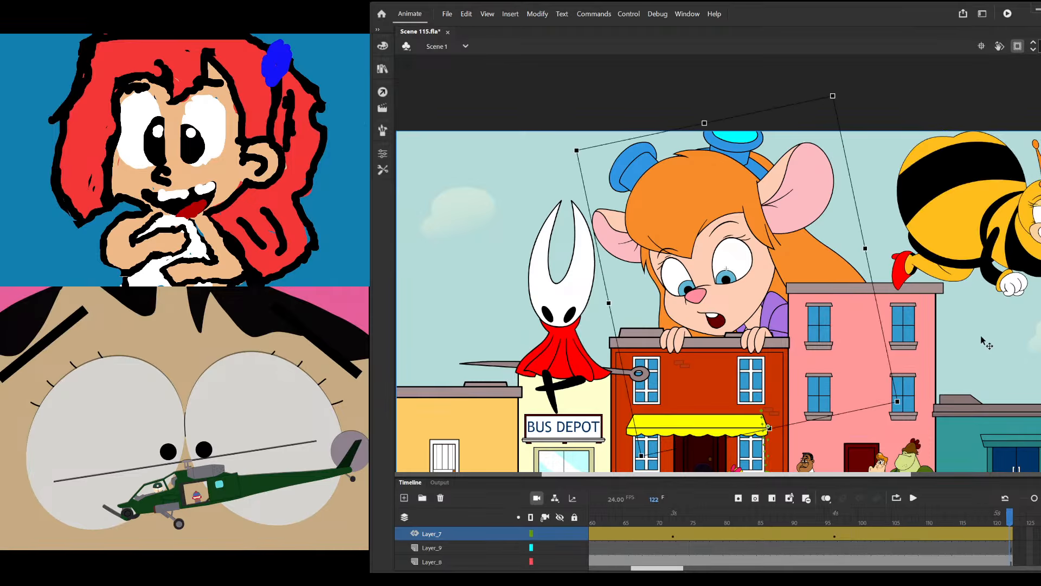
pyautogui.scroll(-2, 805, 163)
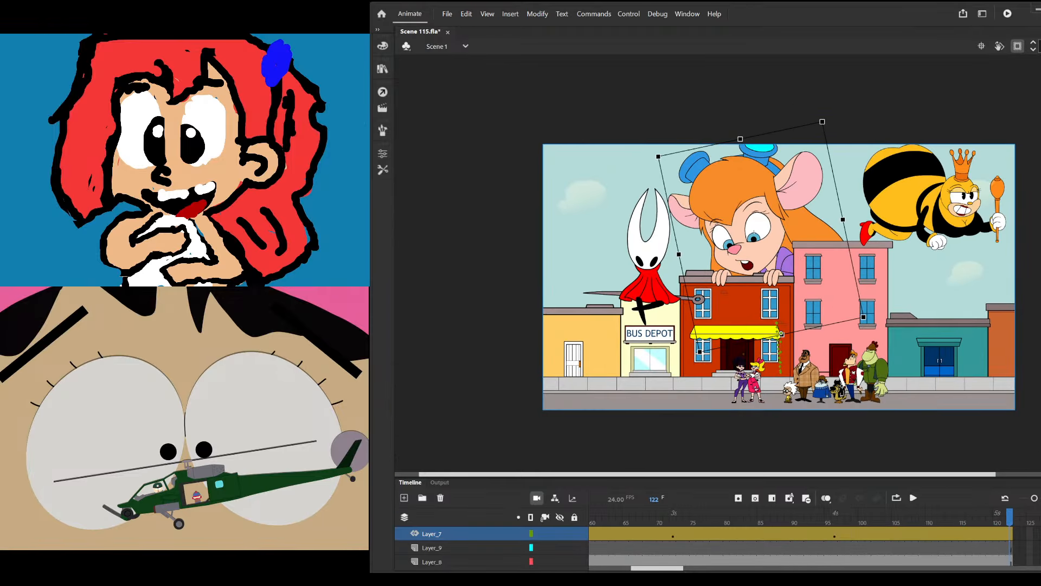
pyautogui.moveTo(622, 528); pyautogui.dragTo(1010, 549)
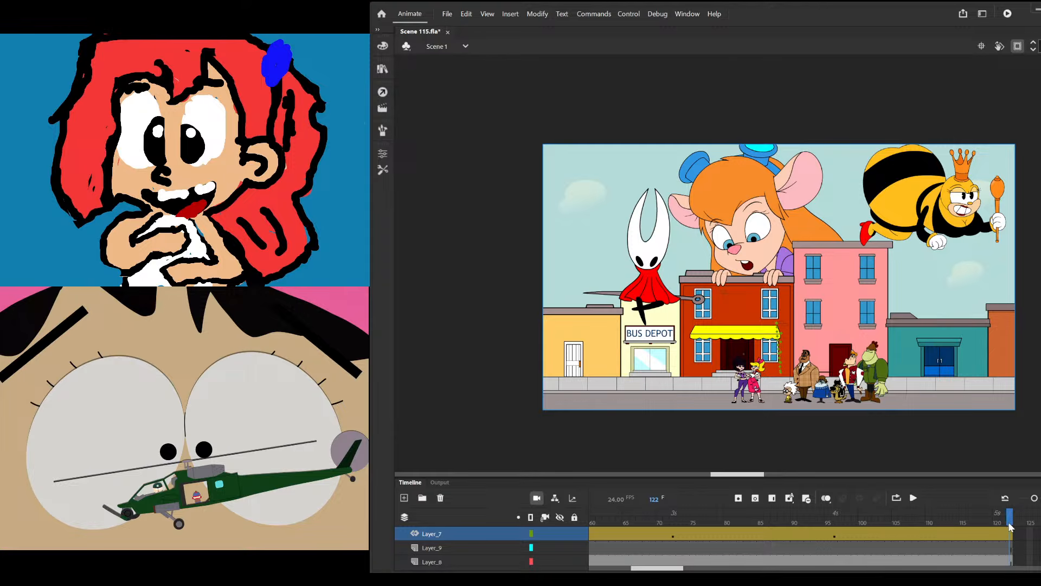
pyautogui.moveTo(1011, 527); pyautogui.dragTo(521, 529)
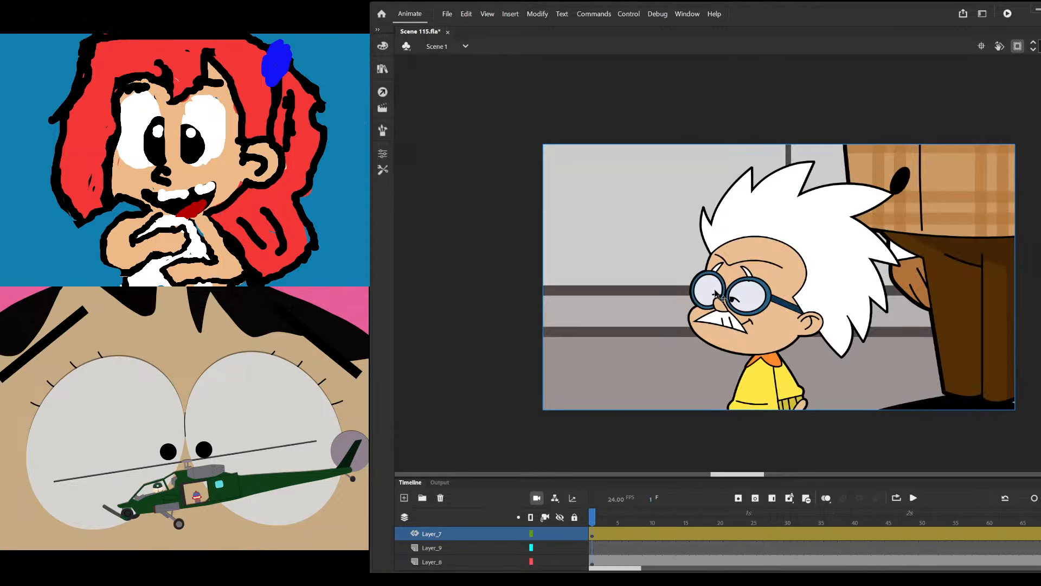
# Open the white-haired old man's symbol, add a new layer above his artwork, and extend both layers to frame 146
pyautogui.click(742, 317)
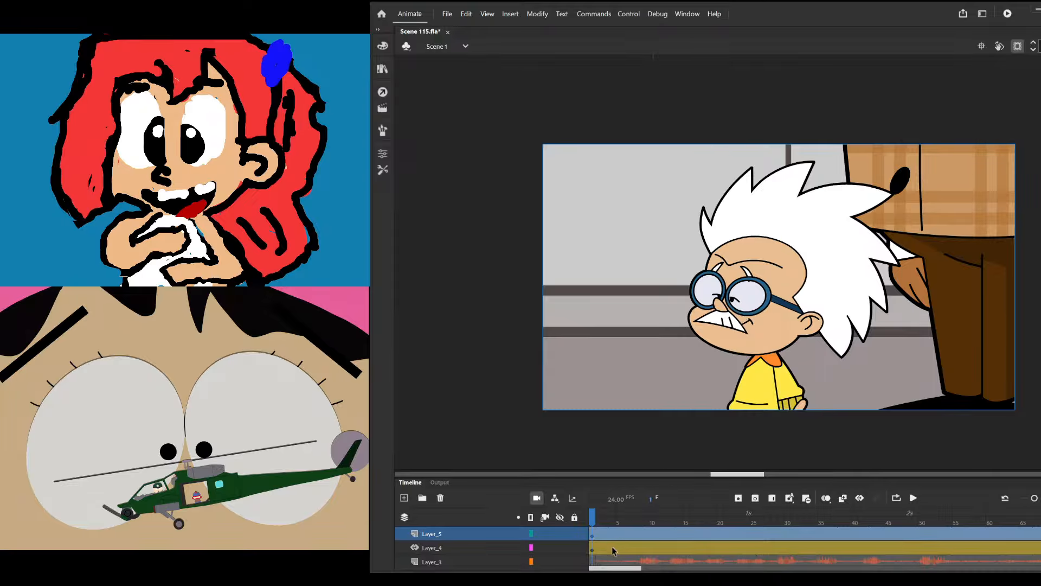
pyautogui.click(599, 562)
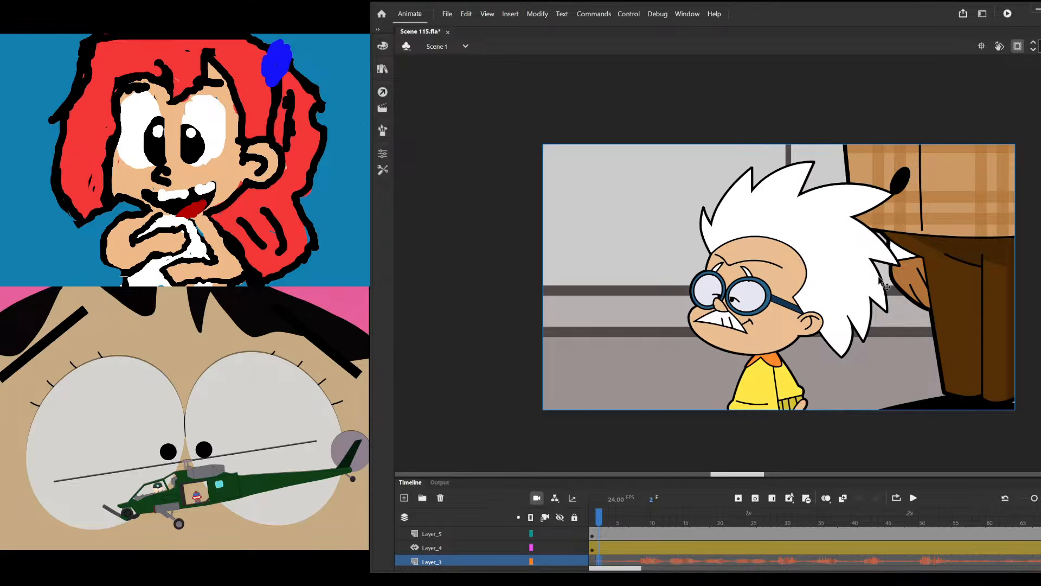
pyautogui.click(787, 300)
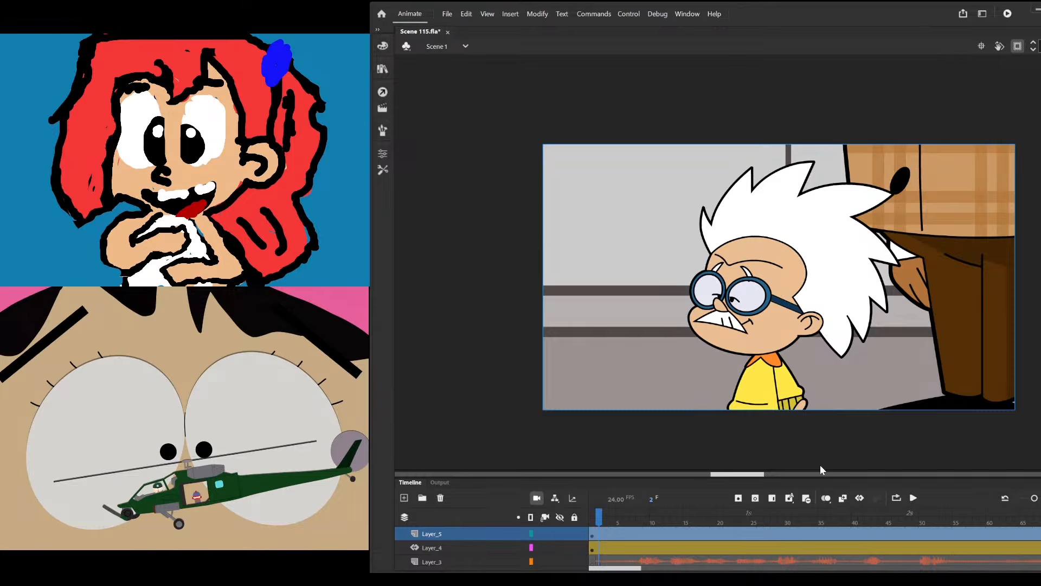
pyautogui.doubleClick(773, 305)
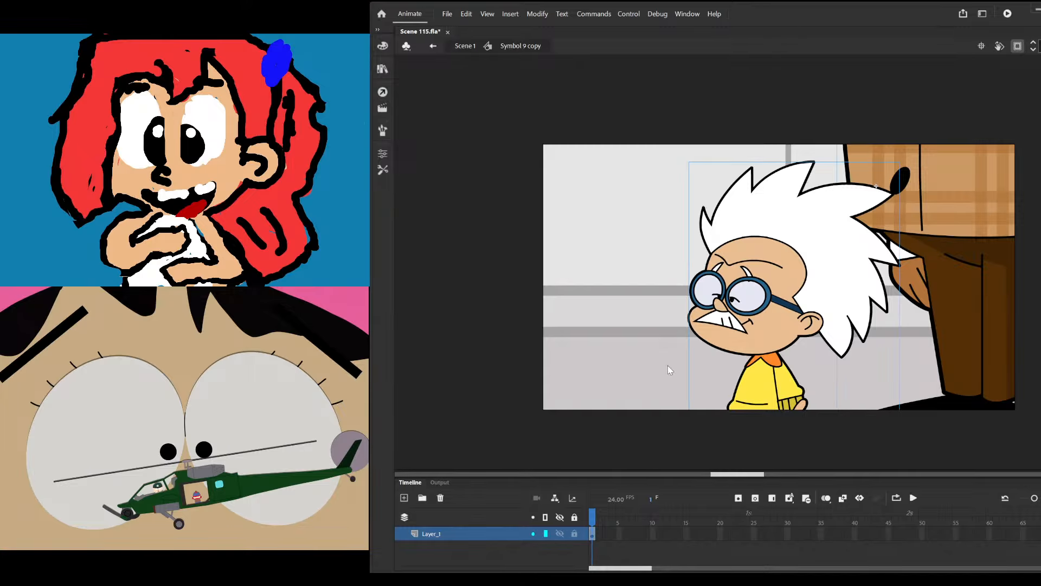
pyautogui.hotkey('ctrl', 'shift', 'n')
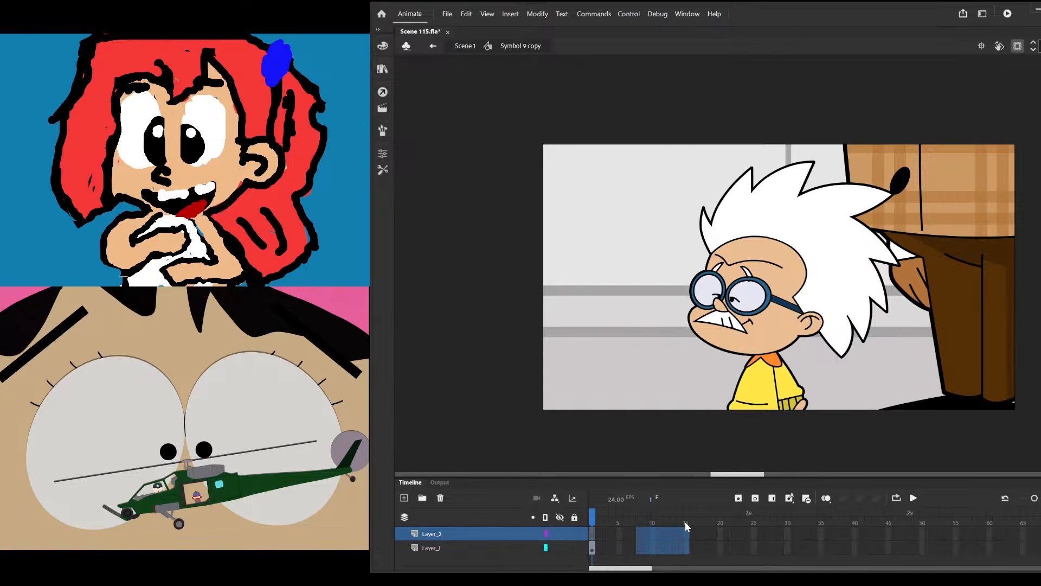
pyautogui.moveTo(685, 522); pyautogui.dragTo(1013, 525)
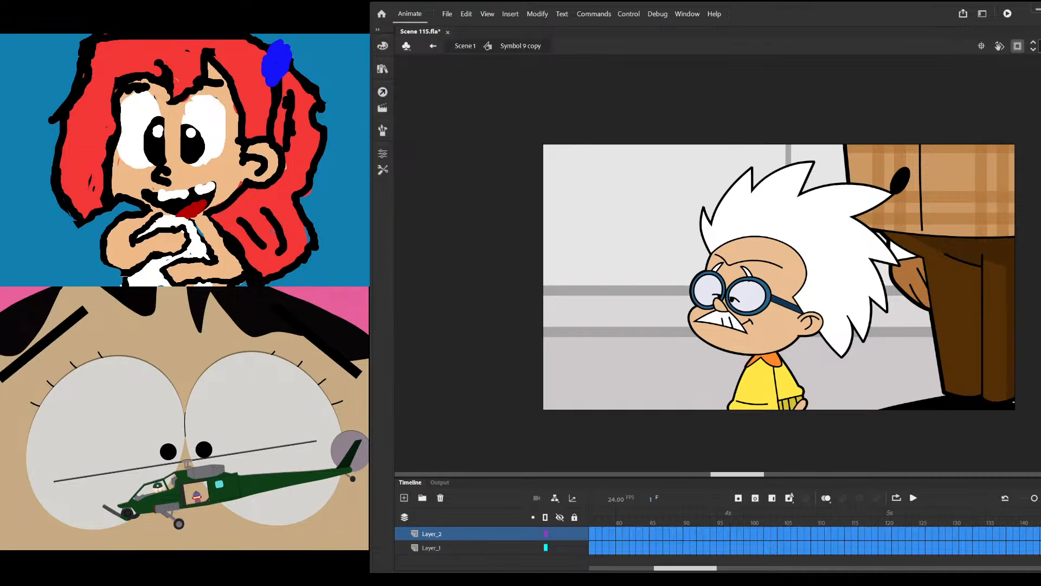
pyautogui.click(876, 186)
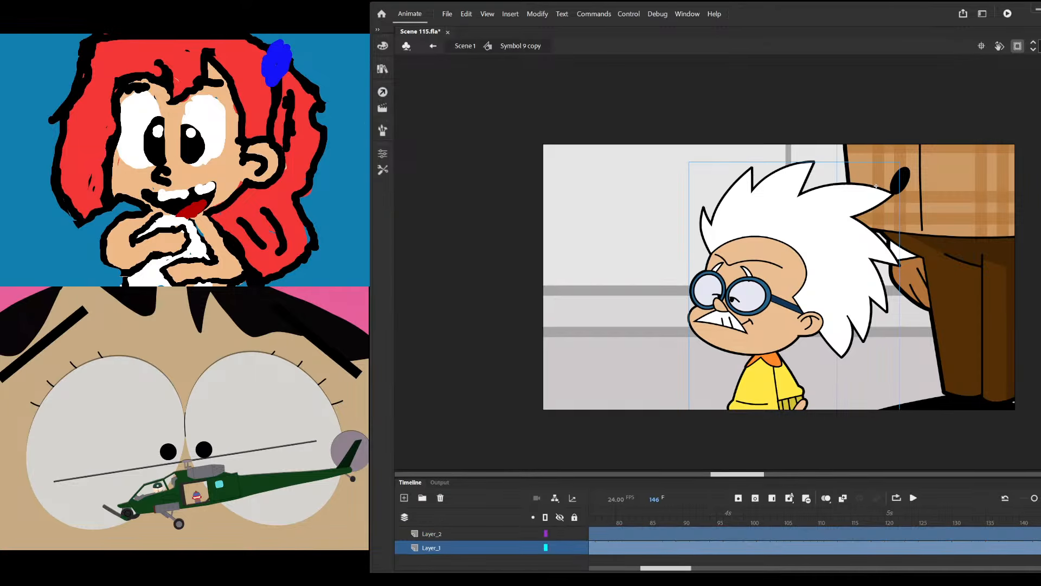
pyautogui.hotkey('shift', ',')
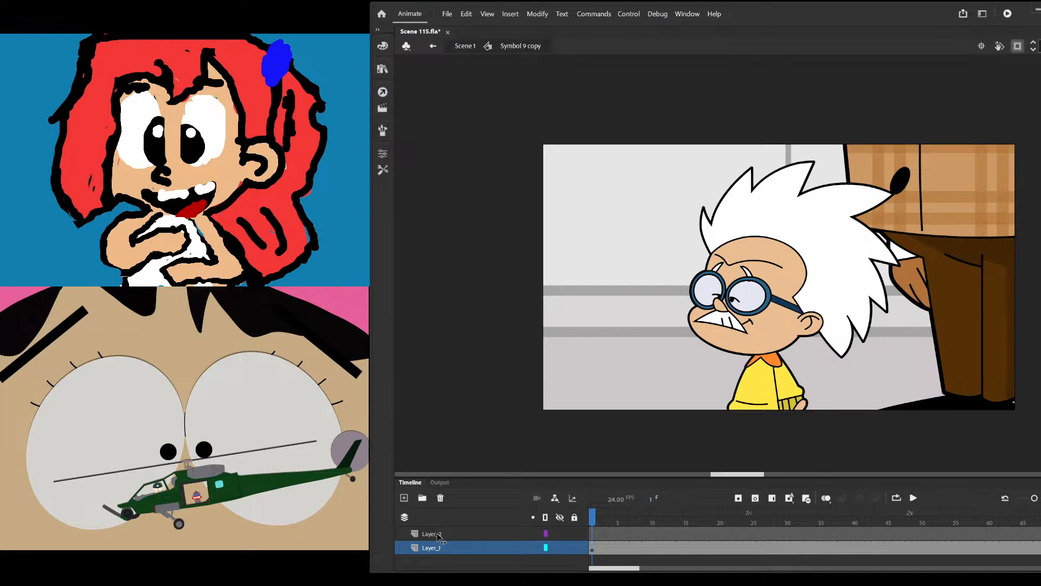
pyautogui.click(599, 532)
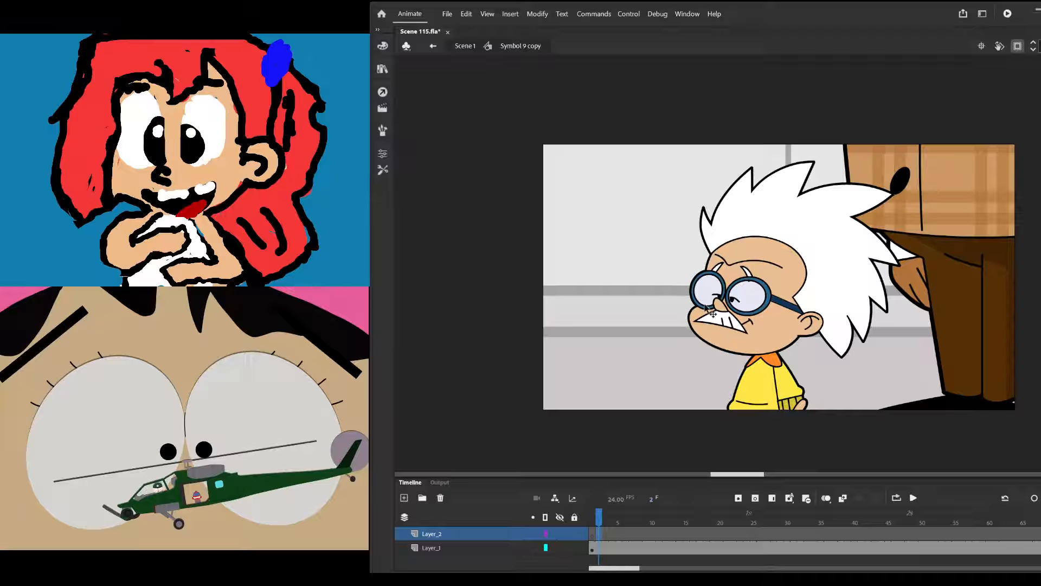
pyautogui.hotkey('ctrl', 'v')
pyautogui.hotkey('ctrl', 'z')
# Return to Scene 1 and select frame 2 of the audio layer, Layer_3
pyautogui.doubleClick(471, 58)
pyautogui.scroll(-3, 647, 526)
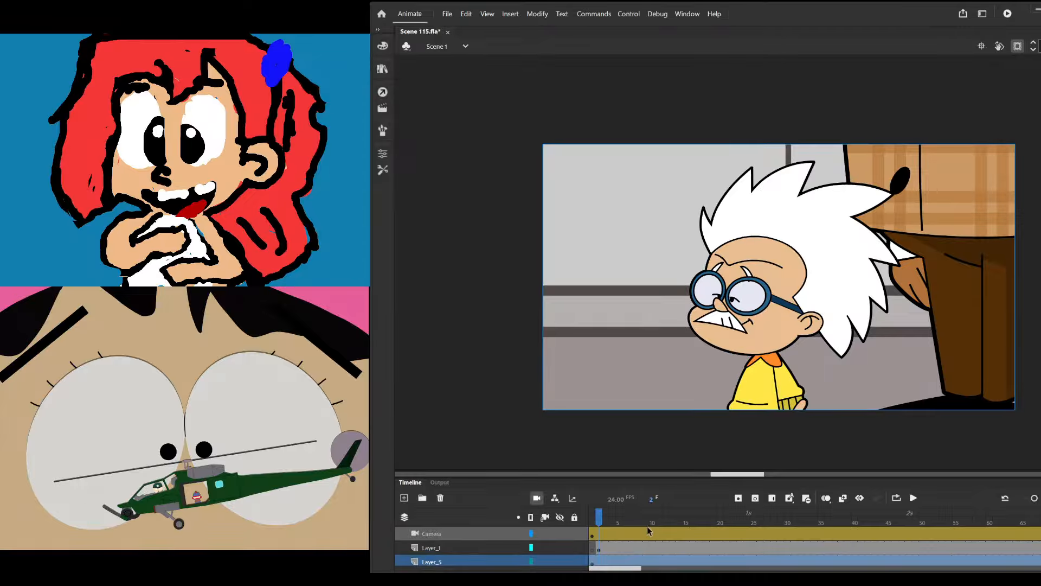
pyautogui.click(595, 532)
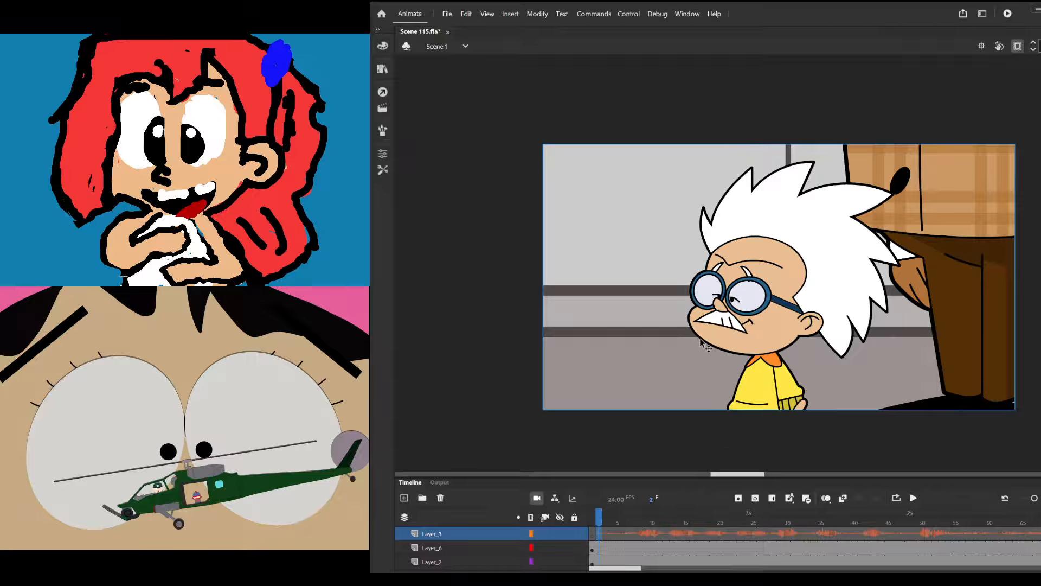
# Open IQ Ickly copy 2 inside Symbol 9 copy for editing and add a new layer above Layer_1
pyautogui.click(720, 318)
pyautogui.doubleClick(721, 318)
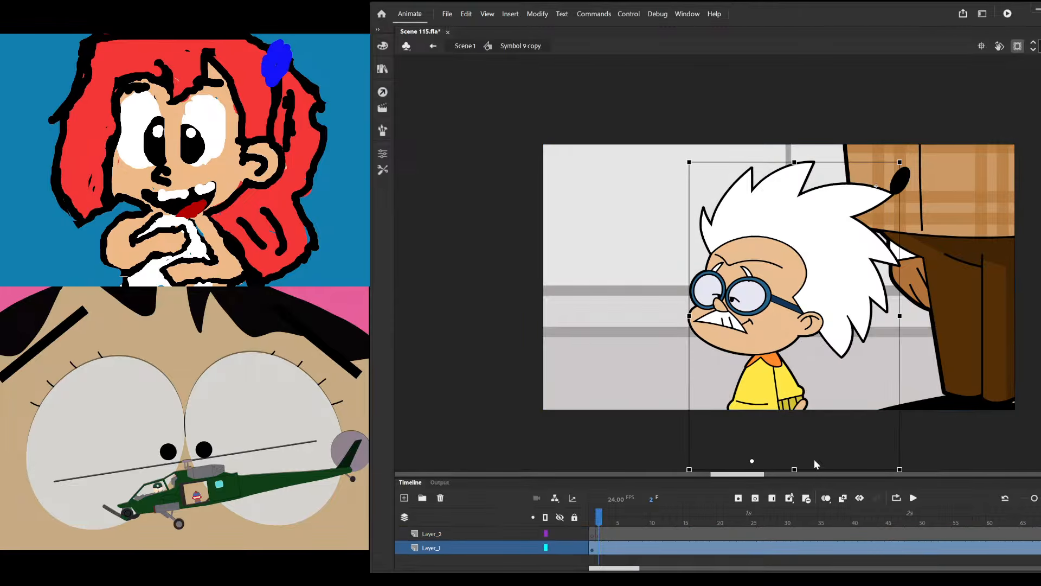
pyautogui.doubleClick(771, 307)
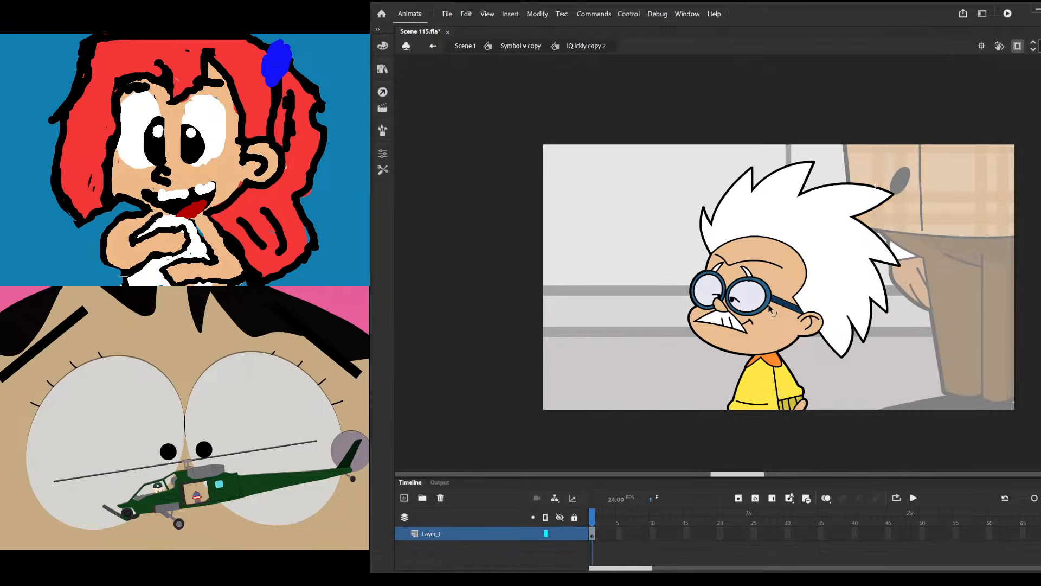
pyautogui.click(570, 537)
pyautogui.doubleClick(656, 277)
pyautogui.click(600, 536)
pyautogui.press('F7')
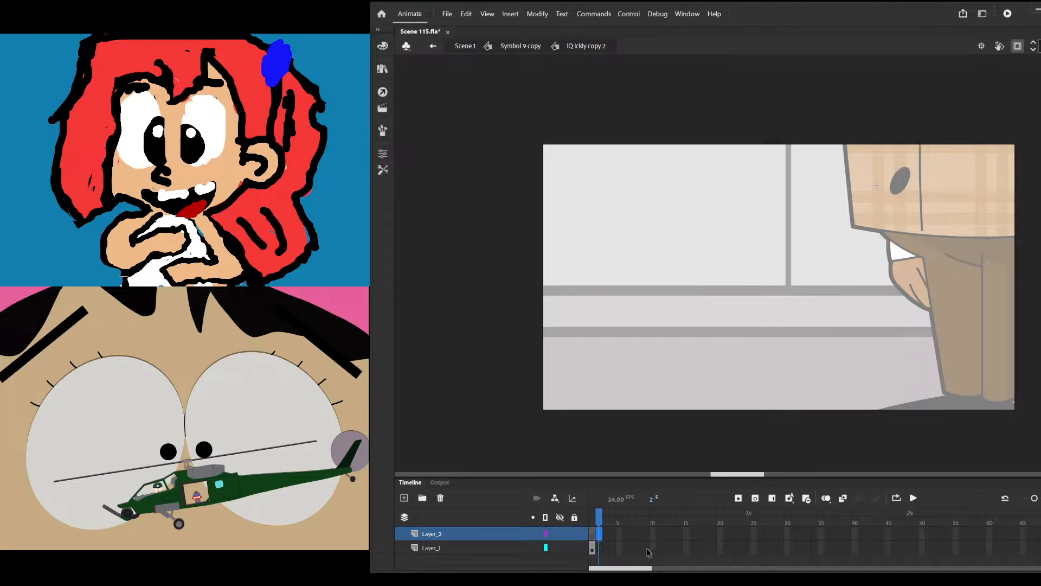
# Extend the frames of Layer_1 and Layer_2 along the timeline in IQ Ickly copy 2
pyautogui.click(643, 548)
pyautogui.click(610, 536)
pyautogui.moveTo(612, 549); pyautogui.dragTo(1037, 502)
pyautogui.hotkey('ctrl', 'z')
pyautogui.moveTo(785, 518); pyautogui.dragTo(465, 526)
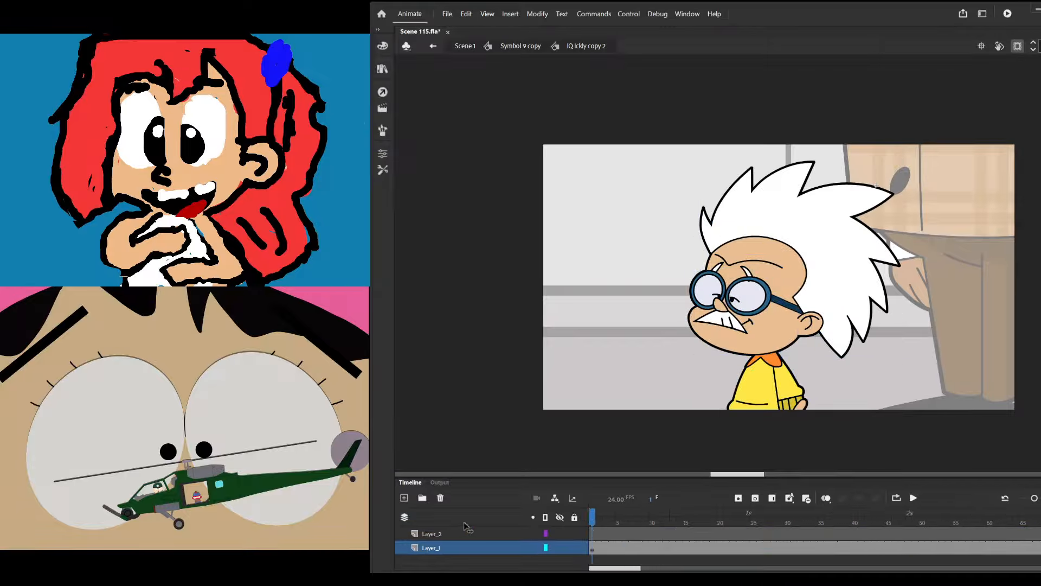
# Copy the audio from Layer_3 in Scene 1 and place it on Layer_2 of IQ Ickly copy 2 at frame 2
pyautogui.click(602, 537)
pyautogui.click(465, 46)
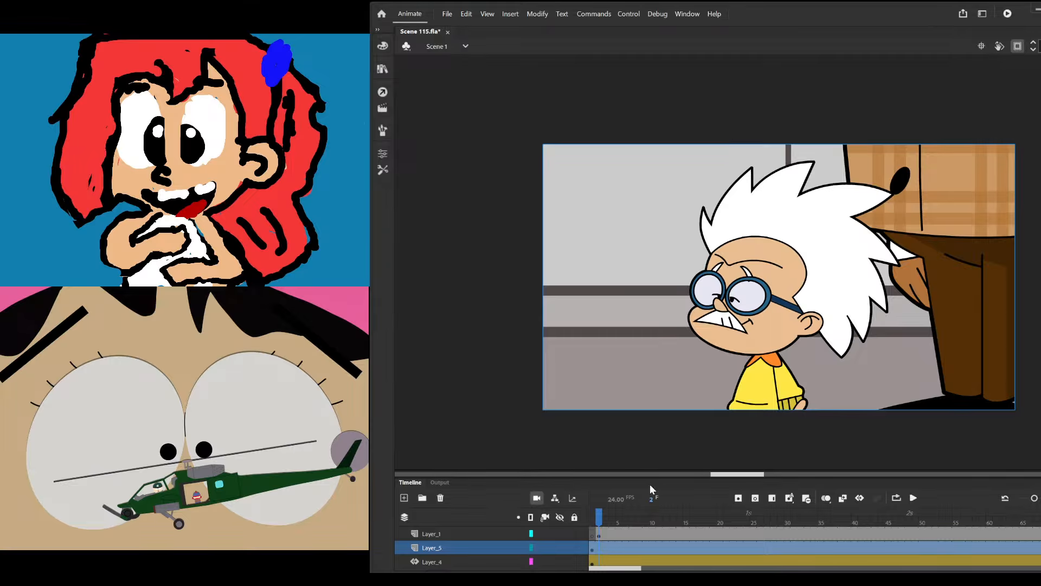
pyautogui.scroll(-3, 640, 527)
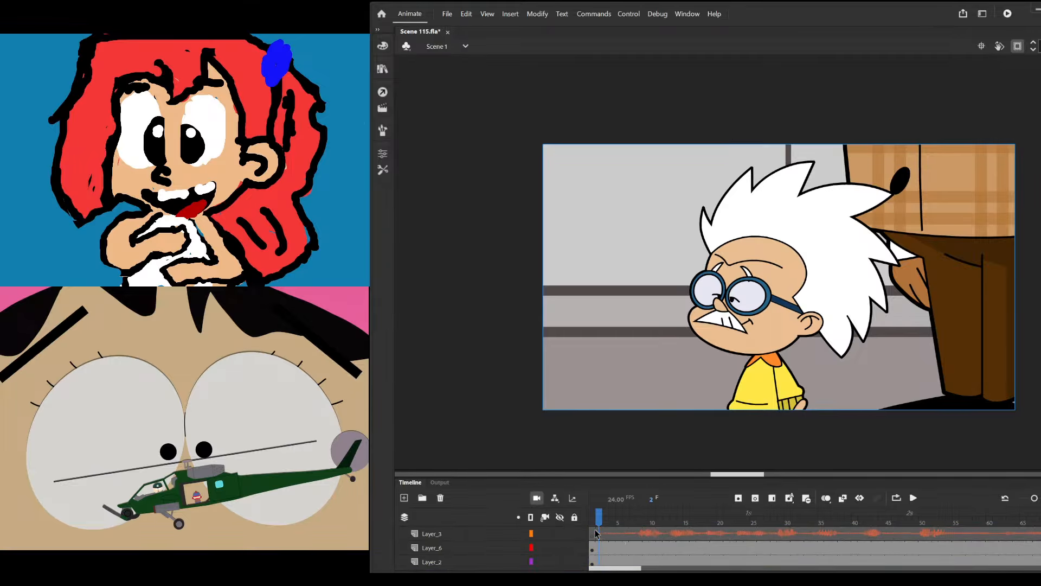
pyautogui.click(597, 532)
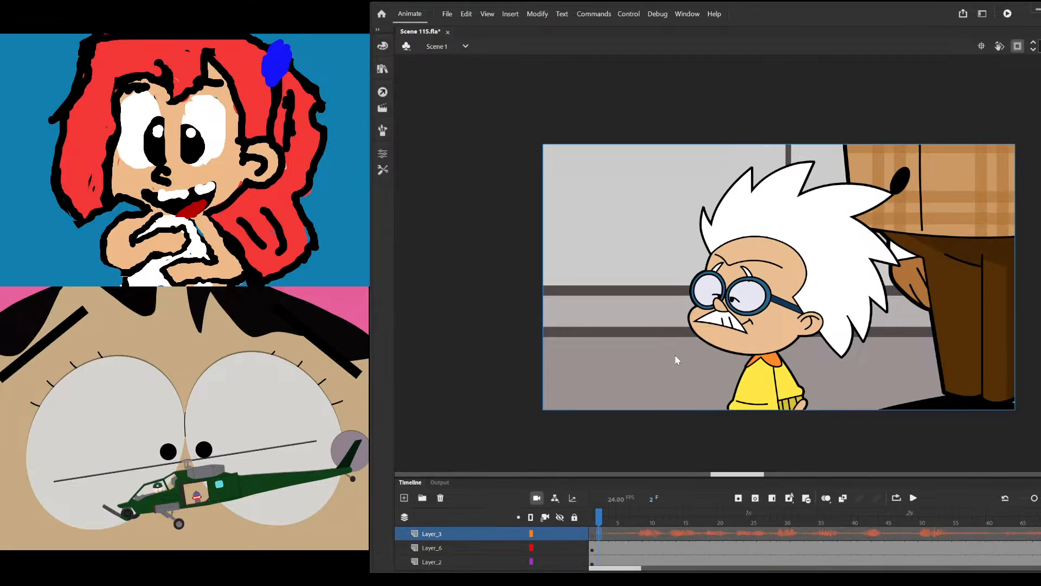
pyautogui.doubleClick(728, 325)
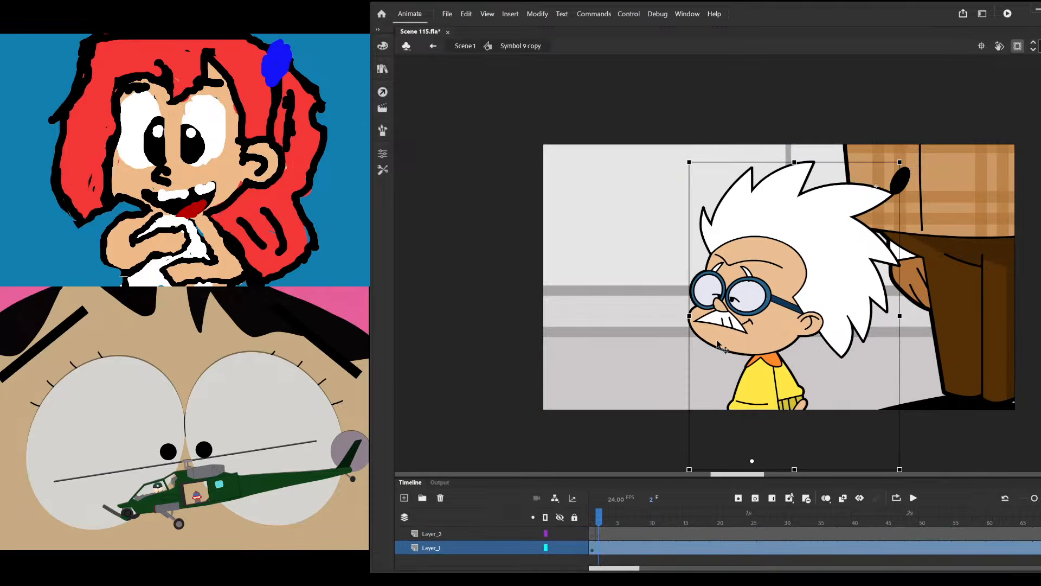
pyautogui.doubleClick(737, 337)
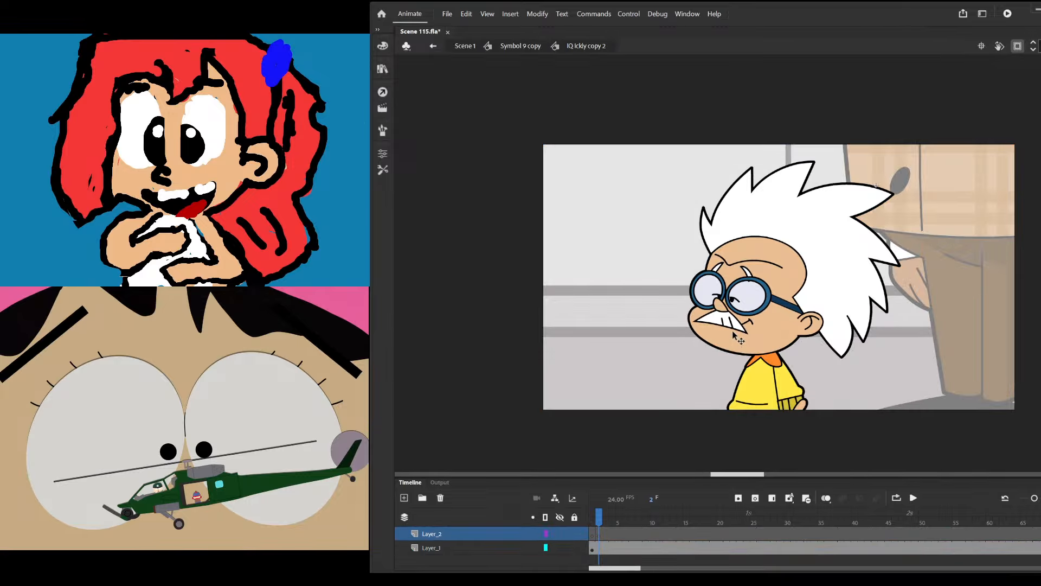
pyautogui.click(596, 537)
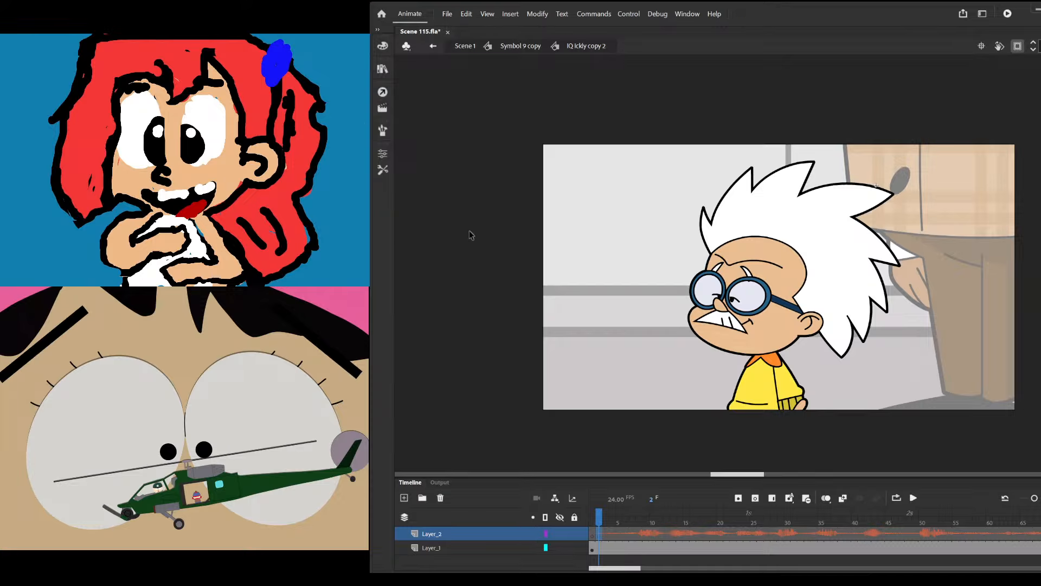
# Duplicate the character symbol inside Symbol 9 copy and open the duplicate, IQ Ickly copy 3, for editing
pyautogui.moveTo(599, 516)
pyautogui.mouseDown()
pyautogui.moveTo(640, 514)
pyautogui.moveTo(587, 518)
pyautogui.mouseUp()
pyautogui.click(786, 280)
pyautogui.doubleClick(542, 250)
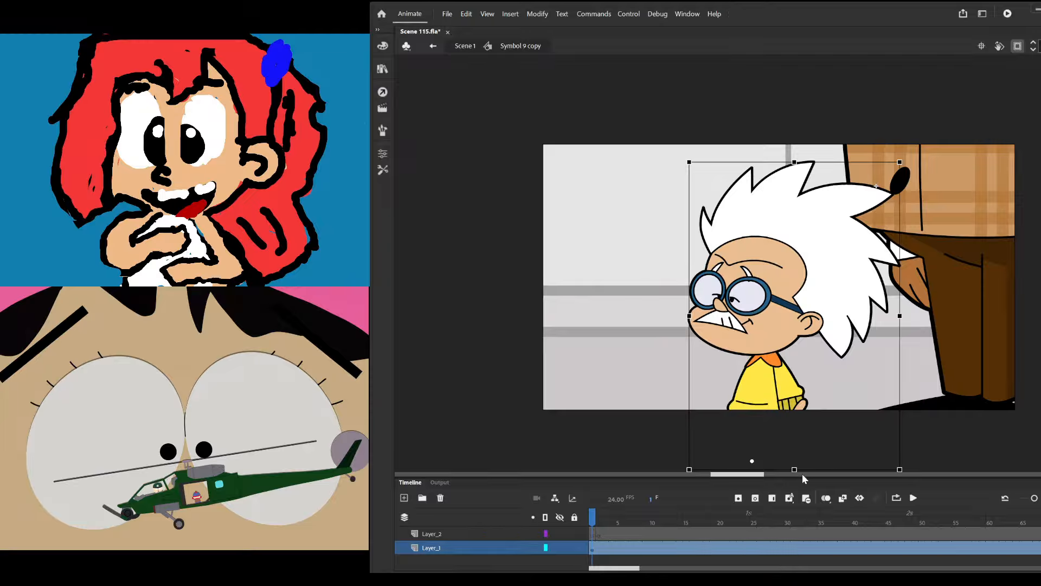
pyautogui.doubleClick(765, 339)
pyautogui.doubleClick(632, 347)
pyautogui.doubleClick(785, 399)
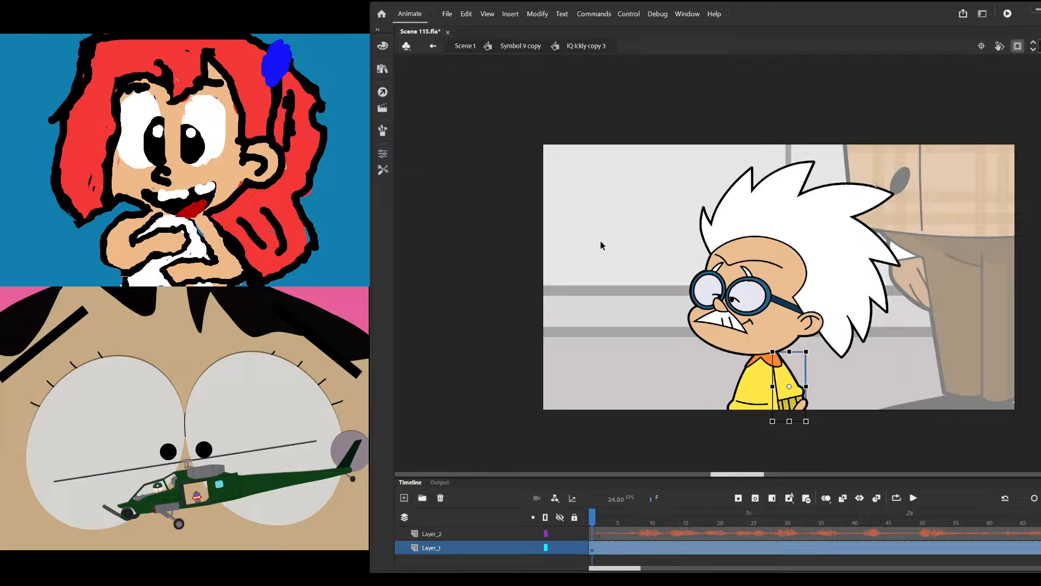
# Try to break the character symbol apart within Symbol 9 copy
pyautogui.click(601, 531)
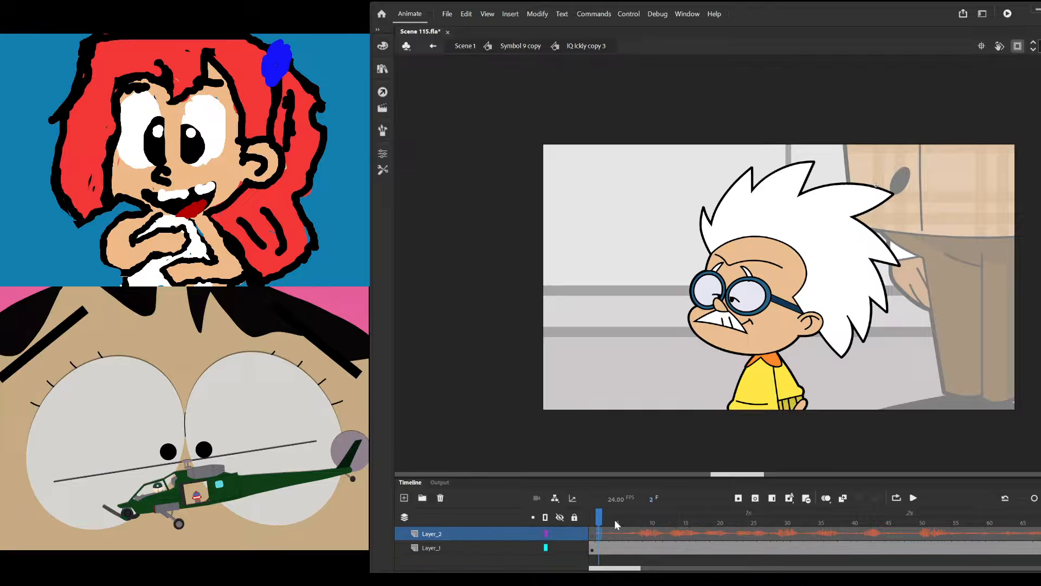
pyautogui.doubleClick(656, 307)
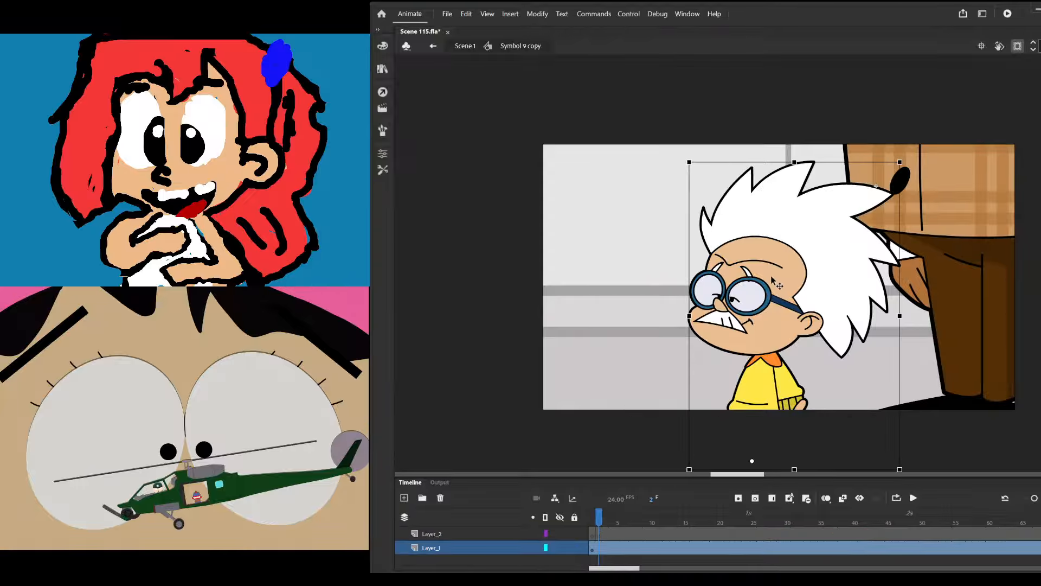
pyautogui.hotkey('ctrl', 'b')
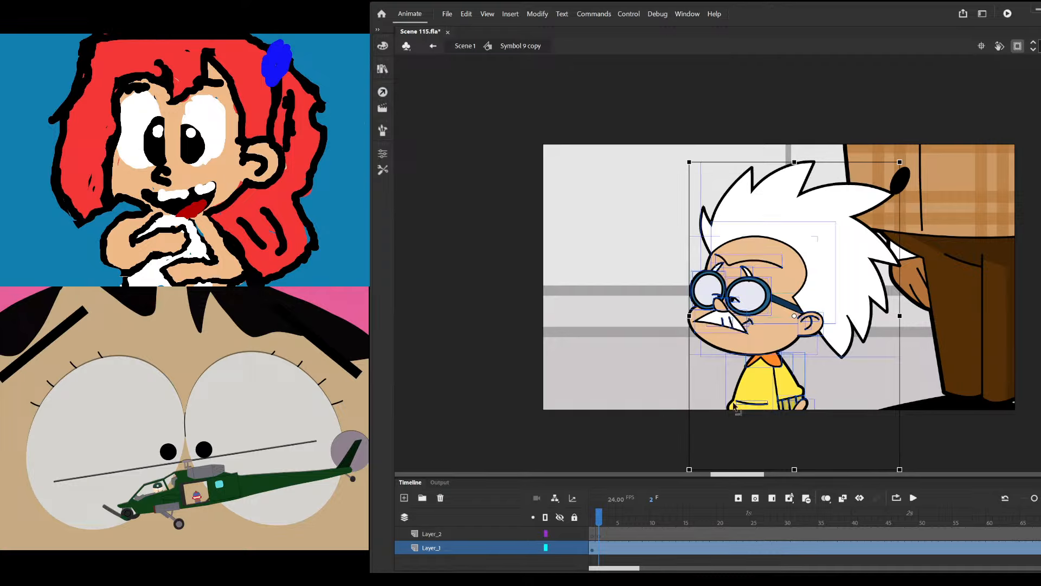
# Open IQ Ickly copy 3, select all character artwork on Layer_1, and add a new layer between Layer_1 and the audio layer
pyautogui.doubleClick(761, 347)
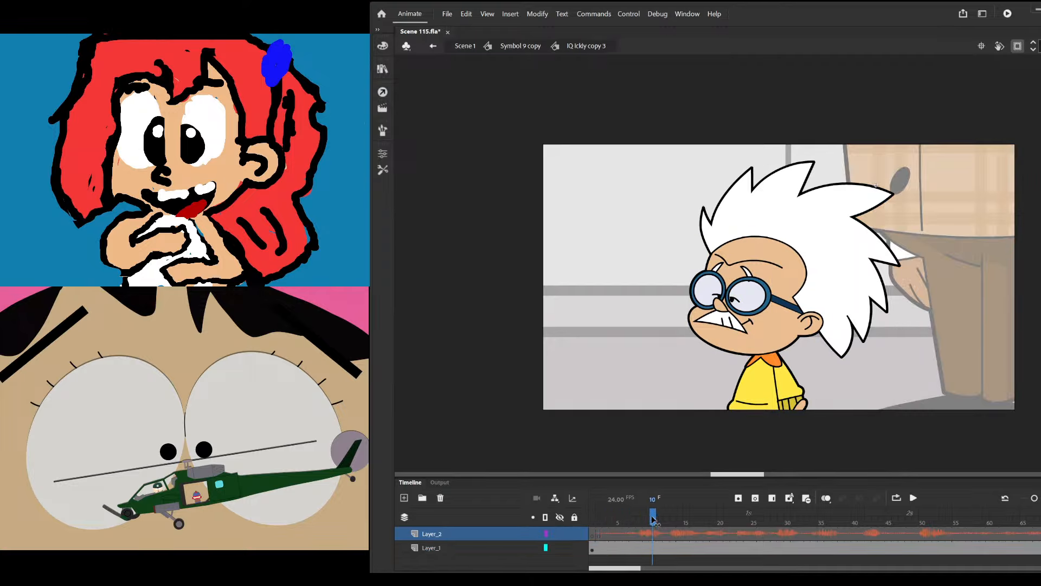
pyautogui.click(730, 322)
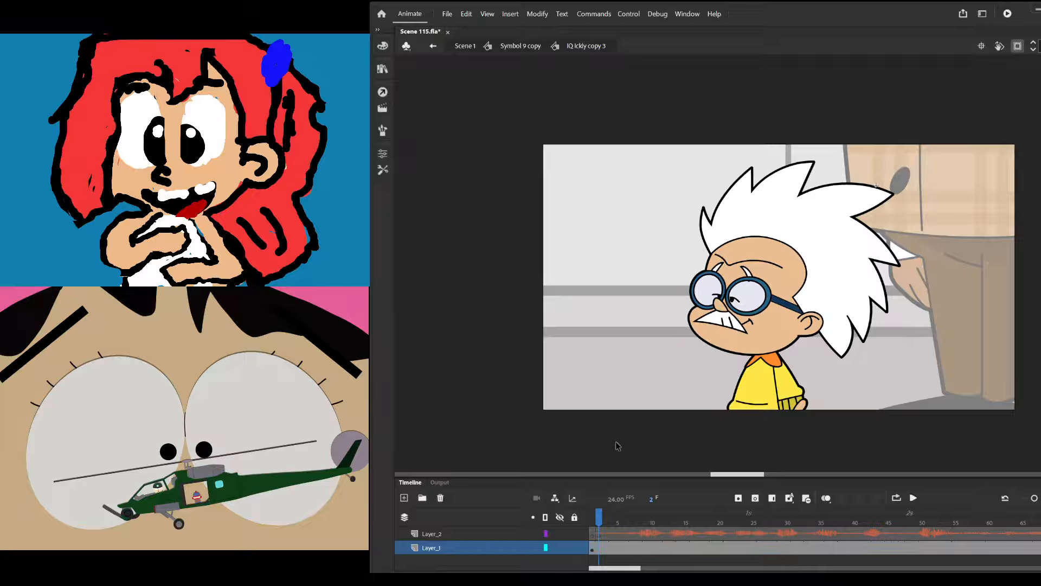
pyautogui.click(505, 547)
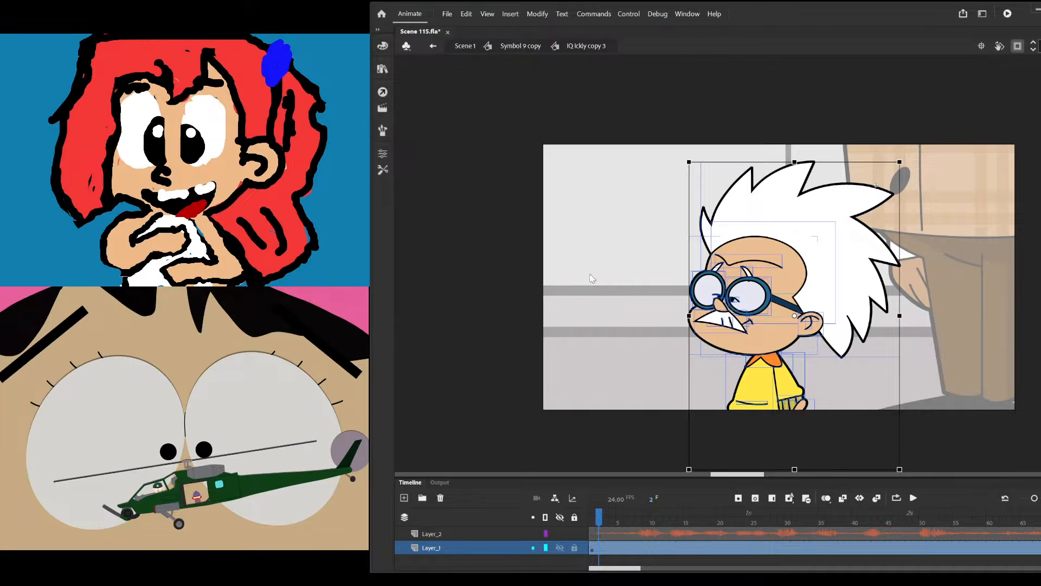
pyautogui.hotkey('ctrl', 'shift', 'l')
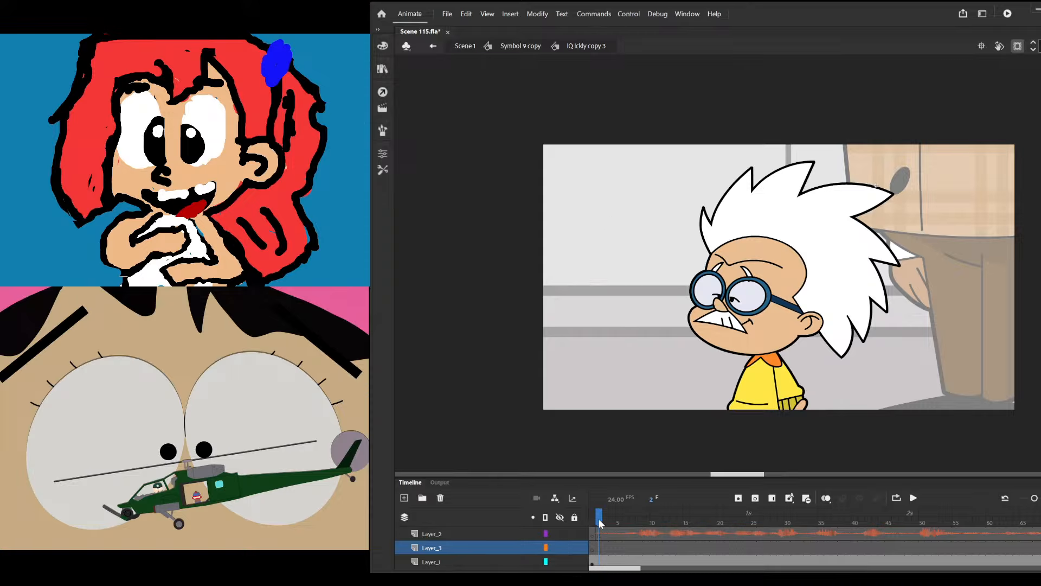
pyautogui.moveTo(599, 518)
pyautogui.mouseDown()
pyautogui.moveTo(659, 522)
pyautogui.moveTo(598, 532)
pyautogui.mouseUp()
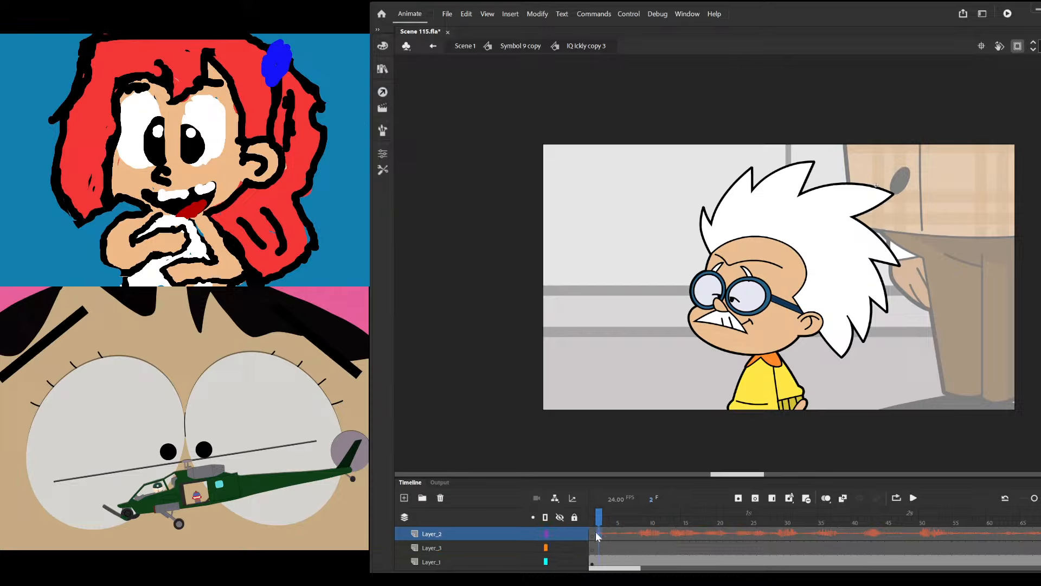
# Try moving the white hair away from the head at frame 5, and undo each move
pyautogui.click(379, 155)
pyautogui.click(634, 520)
pyautogui.moveTo(632, 523)
pyautogui.mouseDown()
pyautogui.moveTo(656, 524)
pyautogui.moveTo(615, 531)
pyautogui.mouseUp()
pyautogui.moveTo(795, 211); pyautogui.dragTo(849, 159)
pyautogui.hotkey('ctrl', 'z')
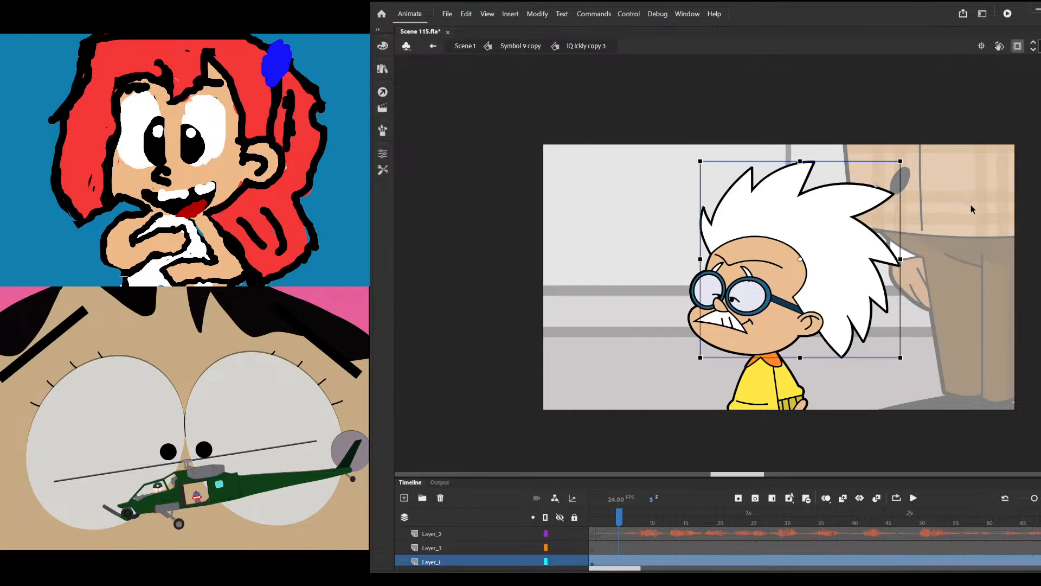
pyautogui.moveTo(862, 253); pyautogui.dragTo(971, 198)
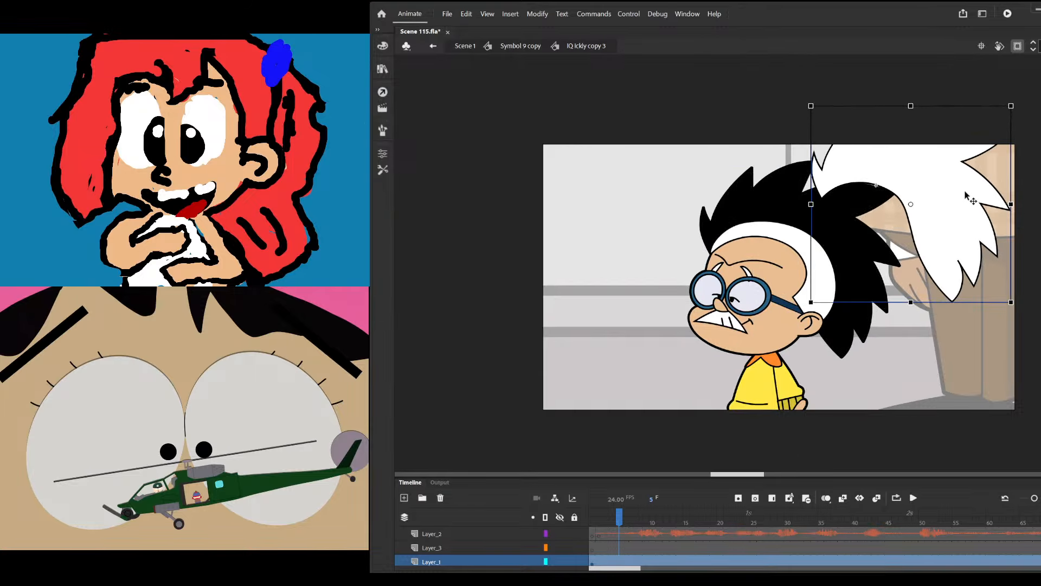
pyautogui.hotkey('ctrl', 'z')
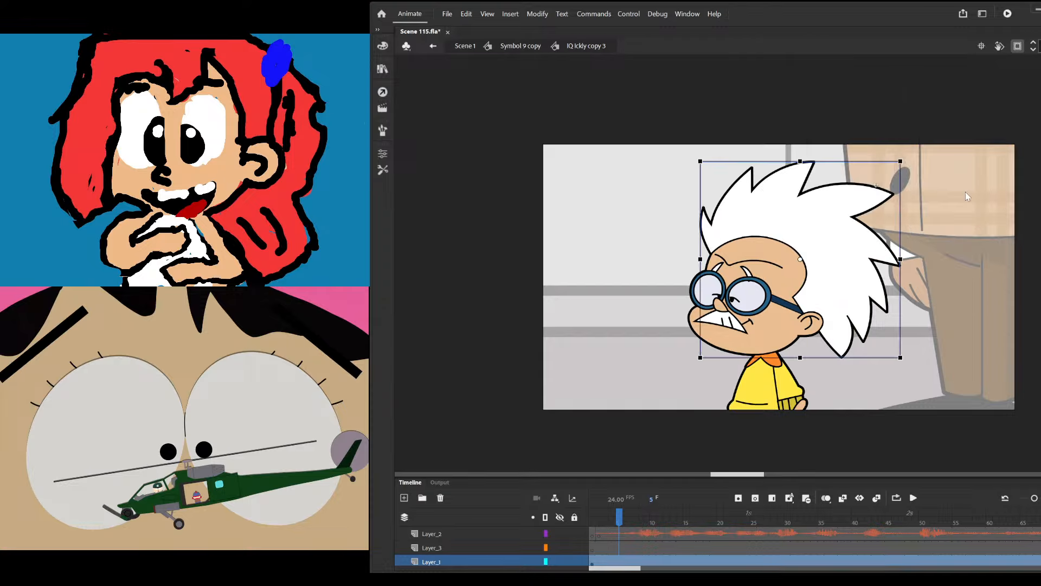
# Try deleting parts of the hair artwork on Layer_1, and undo each deletion
pyautogui.scroll(1, 732, 183)
pyautogui.scroll(1, 732, 183)
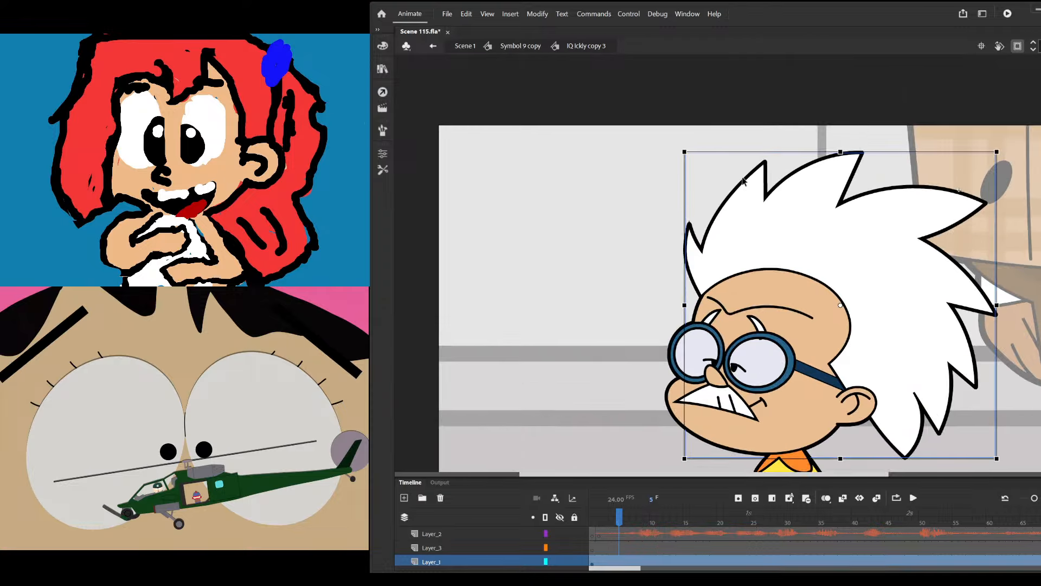
pyautogui.press('Delete')
pyautogui.hotkey('ctrl', 'z')
pyautogui.click(737, 189)
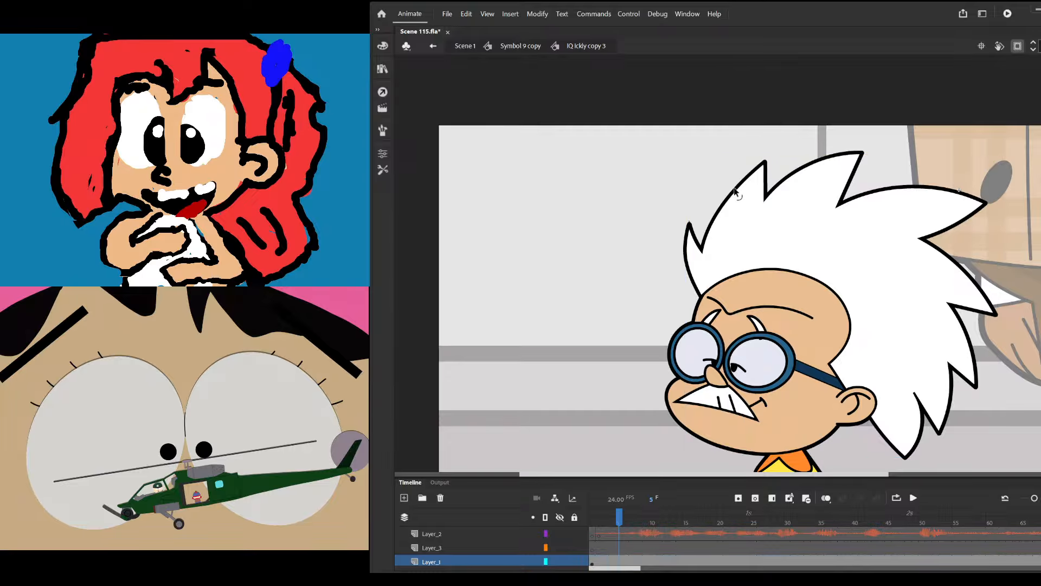
pyautogui.click(738, 190)
pyautogui.press('Delete')
pyautogui.hotkey('ctrl', 'z')
# Delete the black outline silhouette behind the character while keeping the white hair
pyautogui.moveTo(1027, 151); pyautogui.dragTo(888, 263)
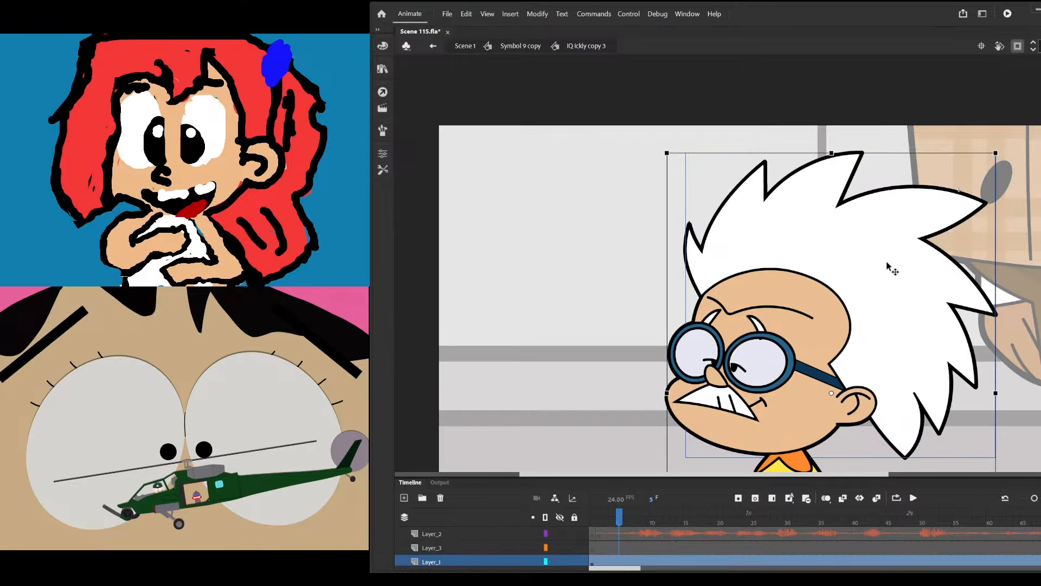
pyautogui.keyDown('shift'); pyautogui.click(871, 260); pyautogui.keyUp('shift')
pyautogui.press('Delete')
# Enlarge the timeline and group all the head artwork, including the hair, face, glasses and moustache
pyautogui.scroll(-3, 819, 187)
pyautogui.click(781, 401)
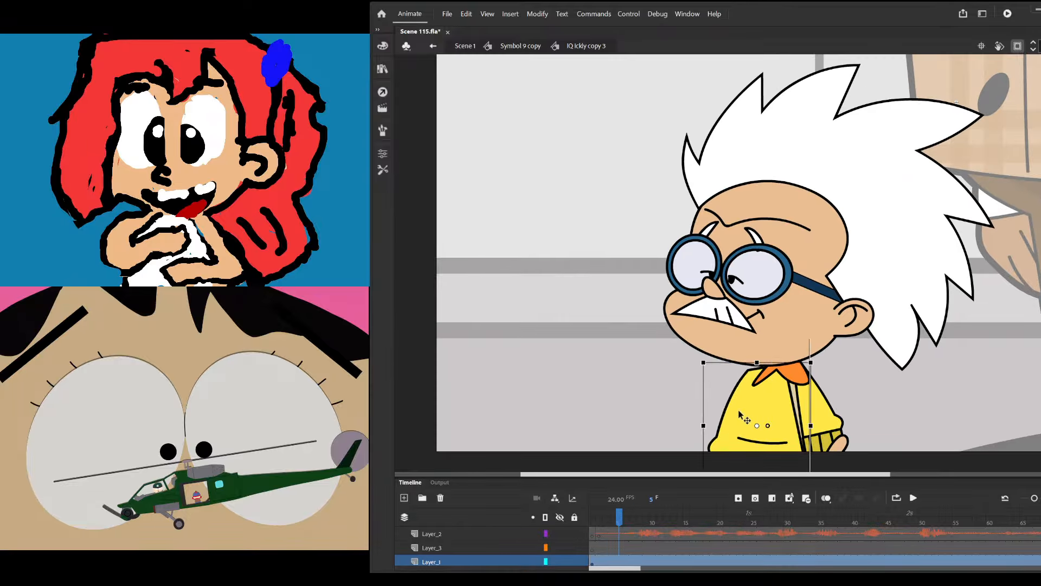
pyautogui.scroll(-2, 740, 333)
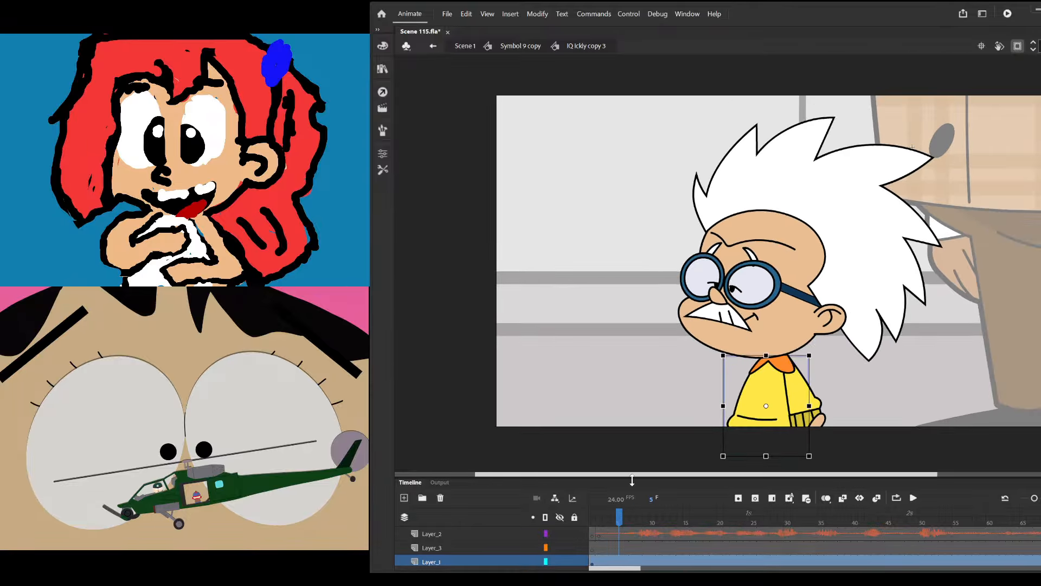
pyautogui.moveTo(628, 475)
pyautogui.mouseDown()
pyautogui.moveTo(628, 428)
pyautogui.moveTo(628, 455)
pyautogui.mouseUp()
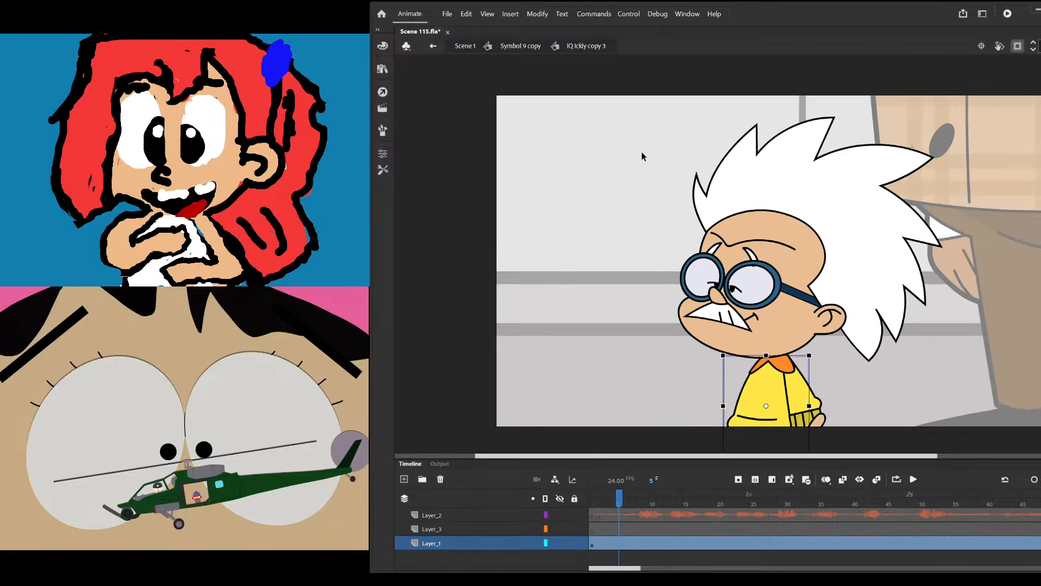
pyautogui.moveTo(616, 136); pyautogui.dragTo(933, 329)
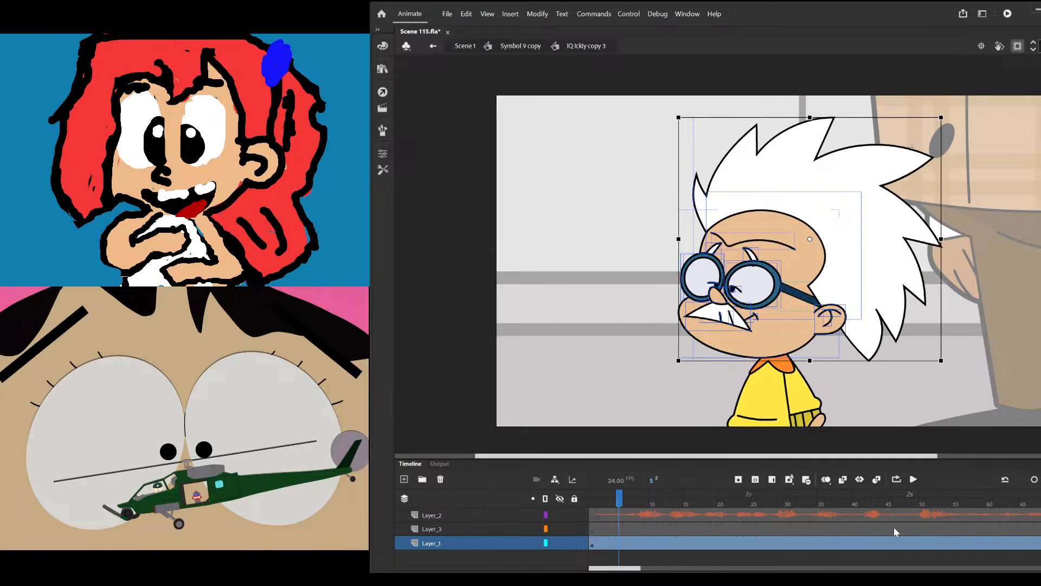
pyautogui.hotkey('ctrl', 'g')
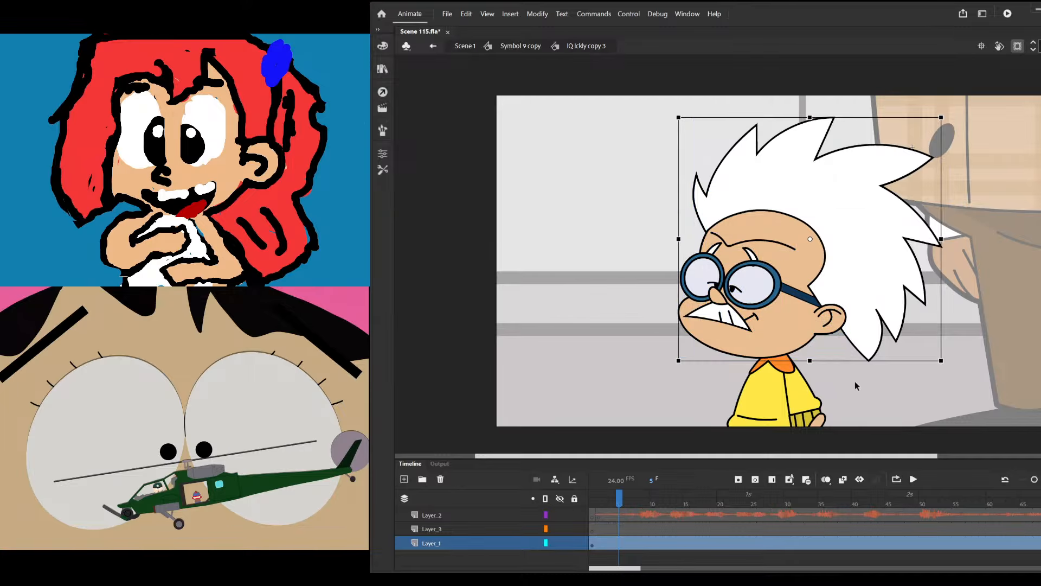
# Move the orange collar from Layer_1 to Layer_3 at frame 1, keeping its position
pyautogui.click(801, 371)
pyautogui.press('Delete')
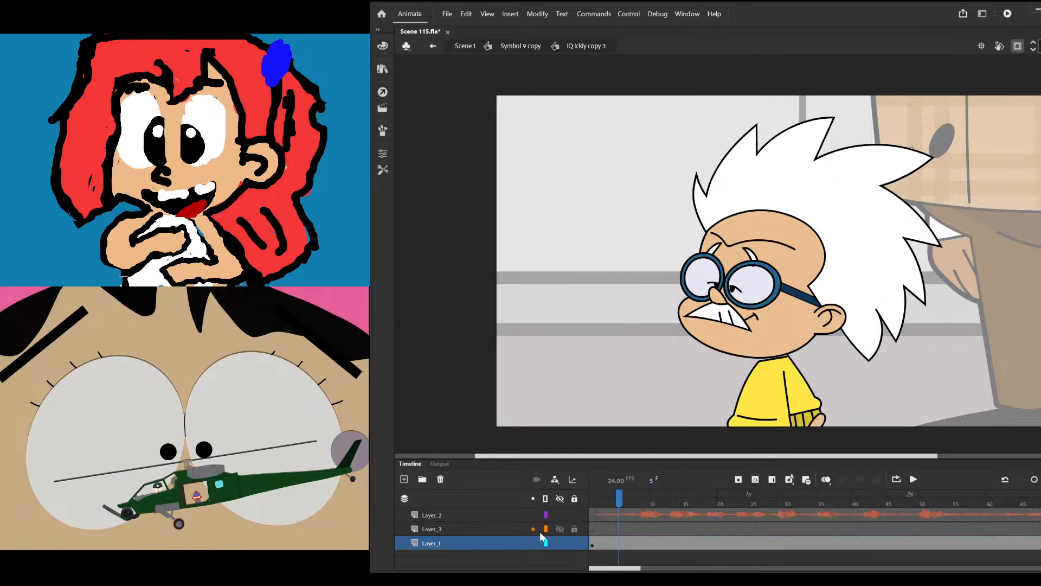
pyautogui.click(592, 529)
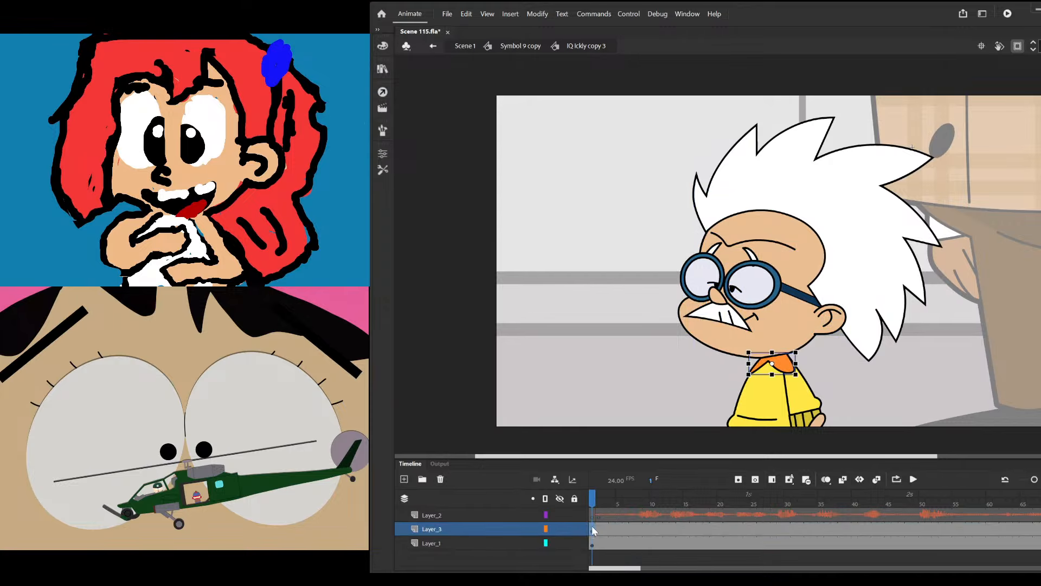
# Move the grouped head from Layer_1 to frame 1 of a new layer directly above it, keeping its position
pyautogui.click(880, 270)
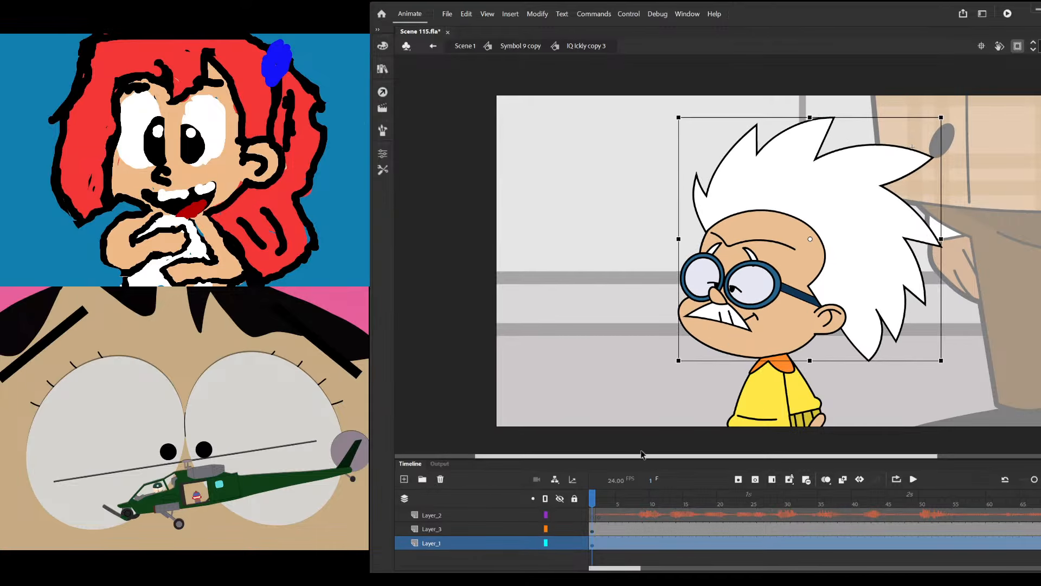
pyautogui.press('Delete')
pyautogui.click(773, 390)
pyautogui.hotkey('ctrl', 'shift', 'n')
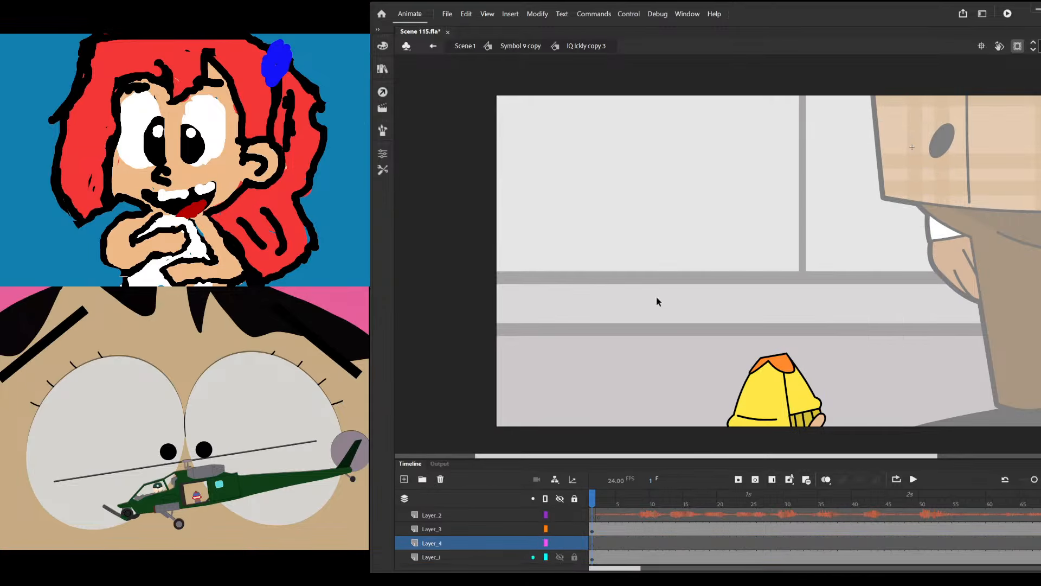
pyautogui.click(593, 545)
pyautogui.hotkey('ctrl', 'shift', 'v')
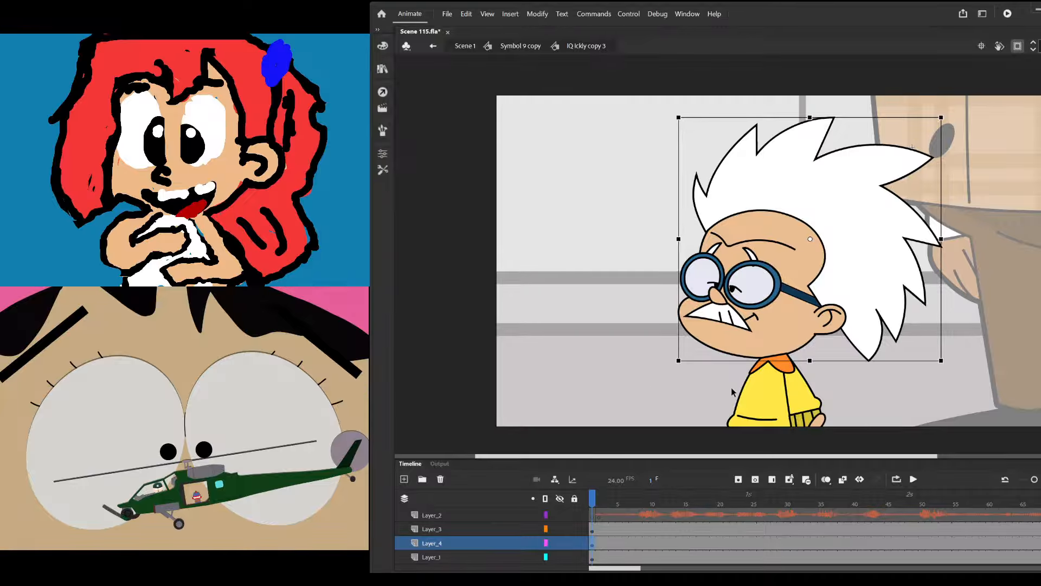
# Cut the entire body artwork from Layer_1, leaving only the head and orange collar on the stage
pyautogui.hotkey('ctrl', '-')
pyautogui.hotkey('ctrl', '2')
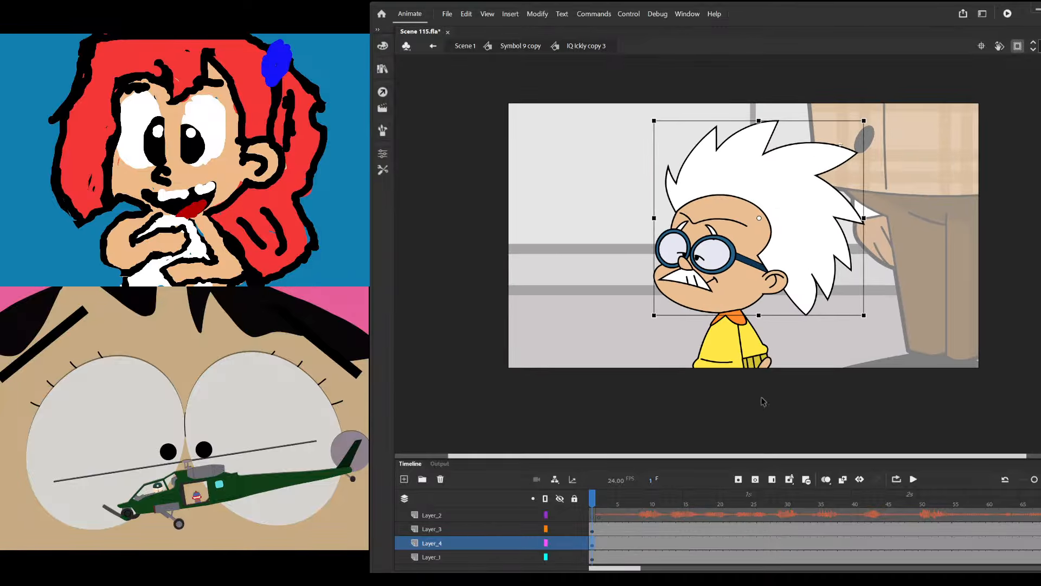
pyautogui.moveTo(716, 470); pyautogui.dragTo(719, 465)
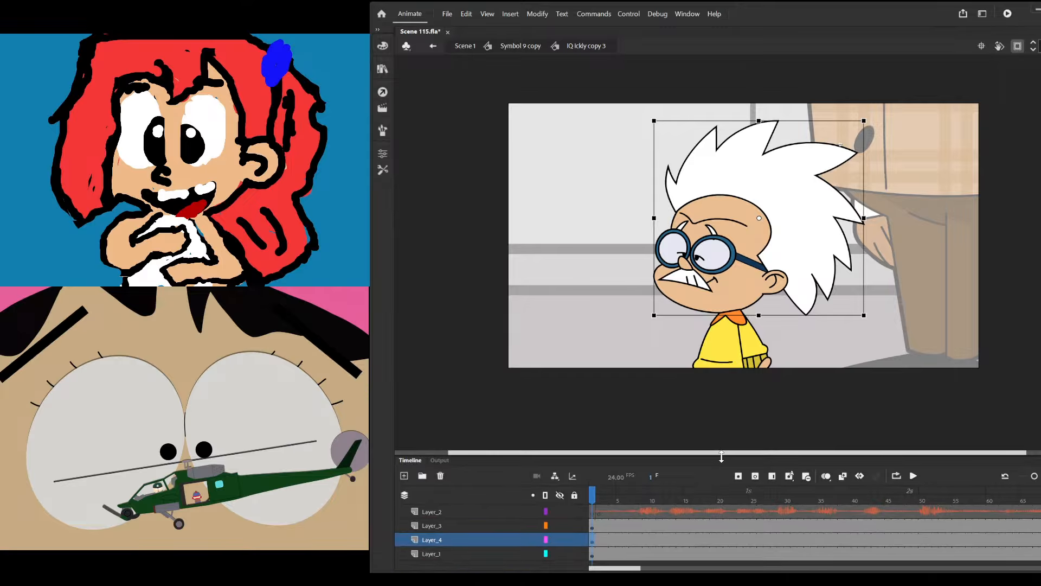
pyautogui.moveTo(616, 337); pyautogui.dragTo(813, 530)
pyautogui.hotkey('ctrl', '=')
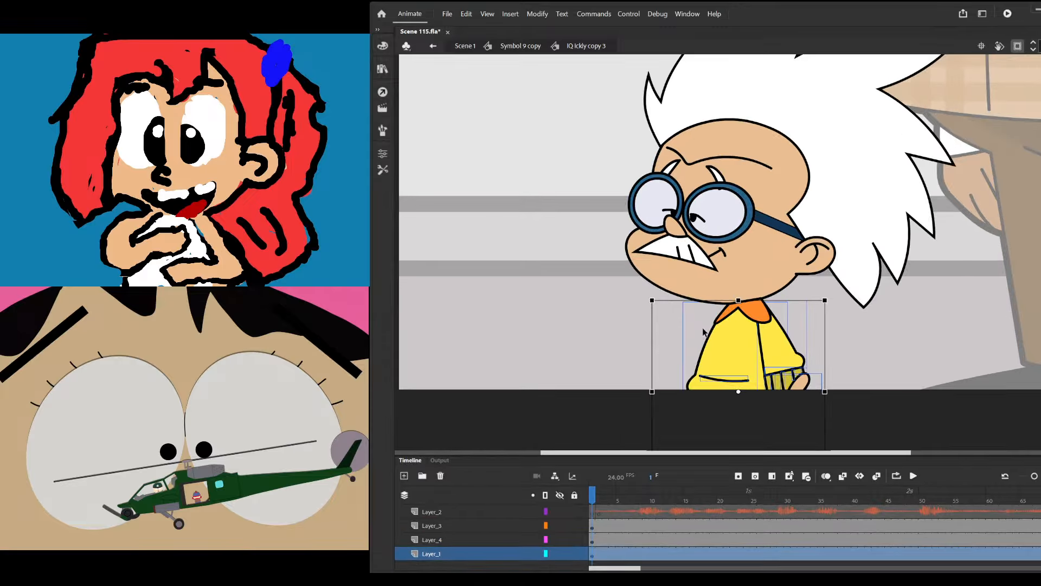
pyautogui.press('Delete')
pyautogui.click(745, 317)
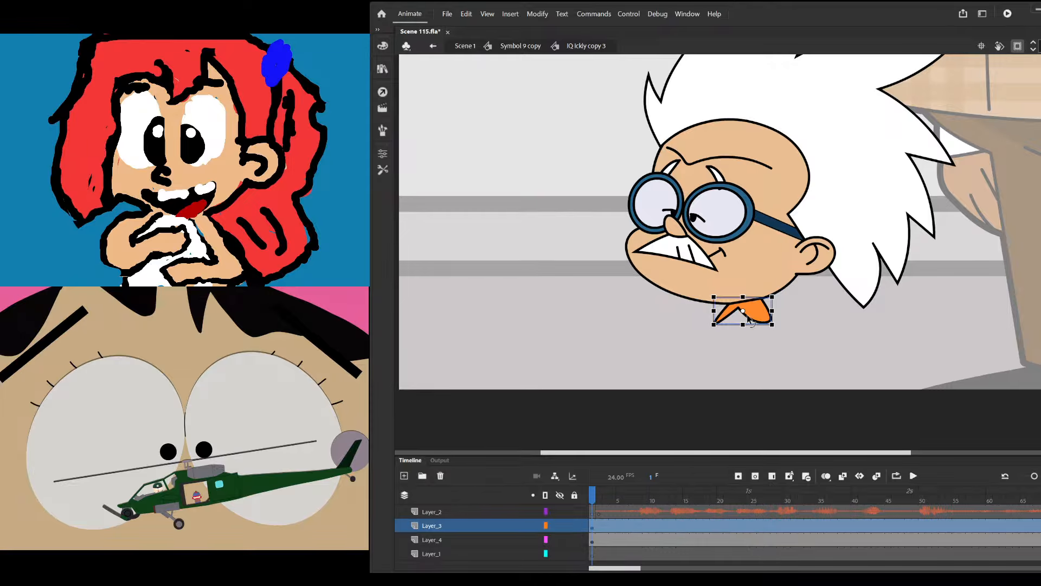
# Reorder Layer_3 with the collar below Layer_4 with the head, and paste the body back in place at frame 1 of Layer_1
pyautogui.moveTo(618, 451)
pyautogui.mouseDown()
pyautogui.moveTo(635, 364)
pyautogui.moveTo(622, 434)
pyautogui.mouseUp()
pyautogui.click(597, 511)
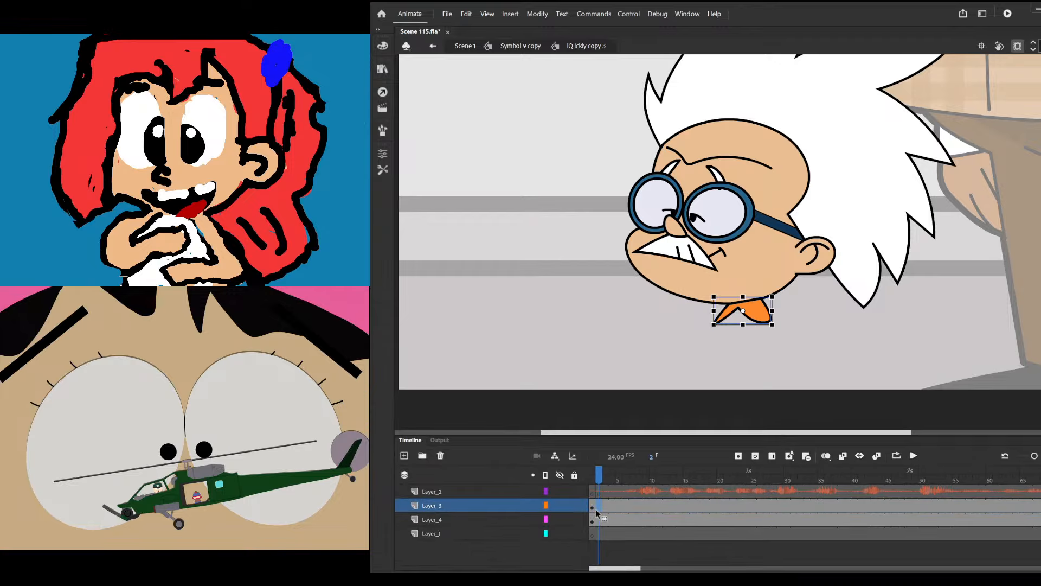
pyautogui.click(600, 519)
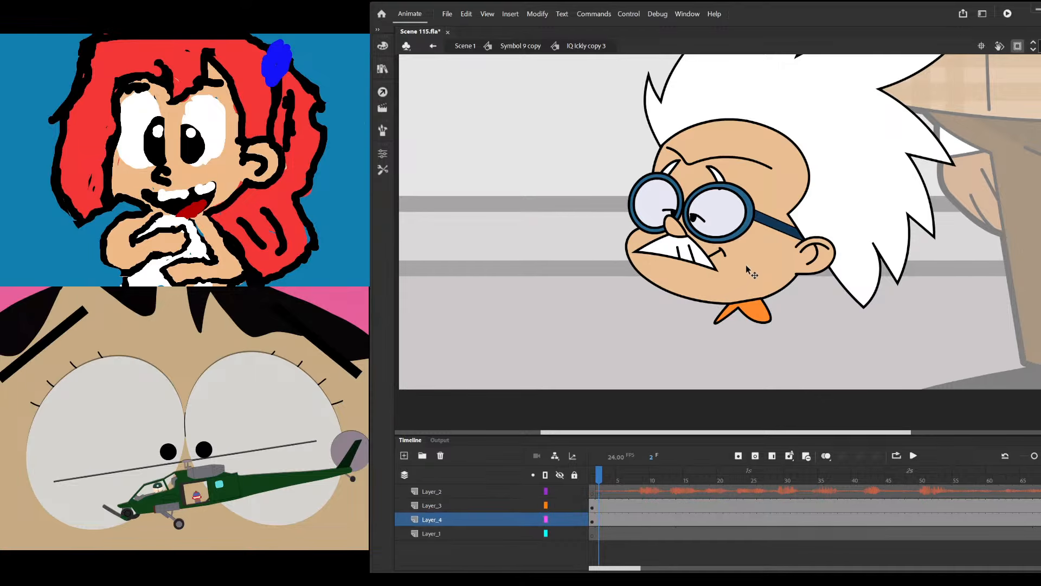
pyautogui.click(753, 312)
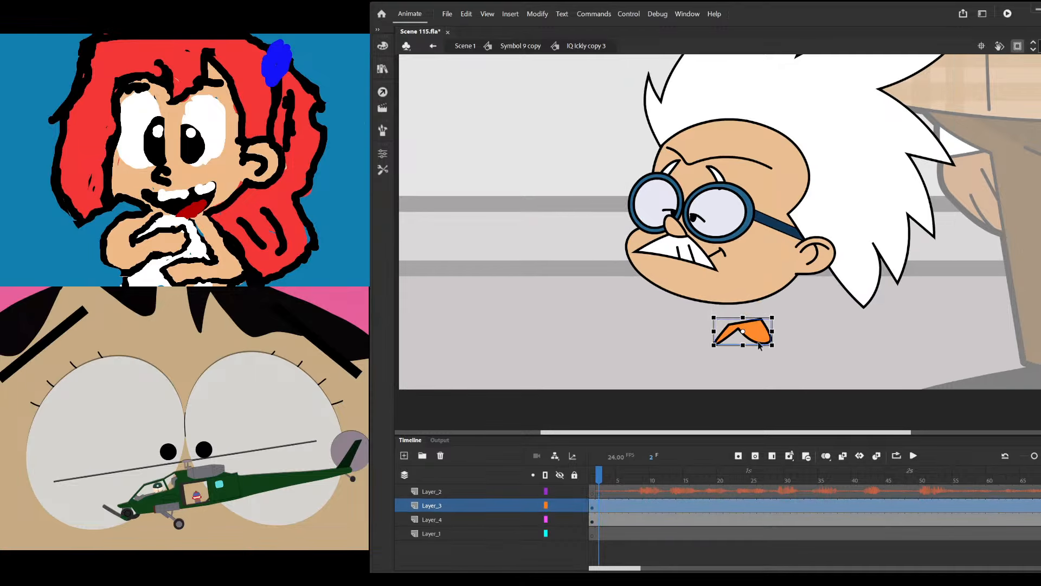
pyautogui.moveTo(428, 505); pyautogui.dragTo(426, 530)
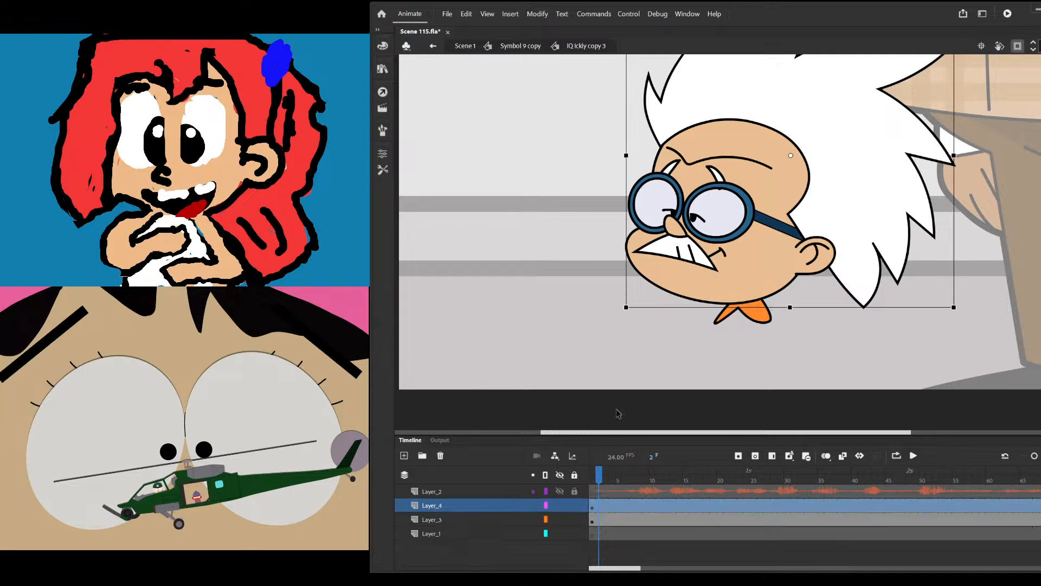
pyautogui.click(592, 533)
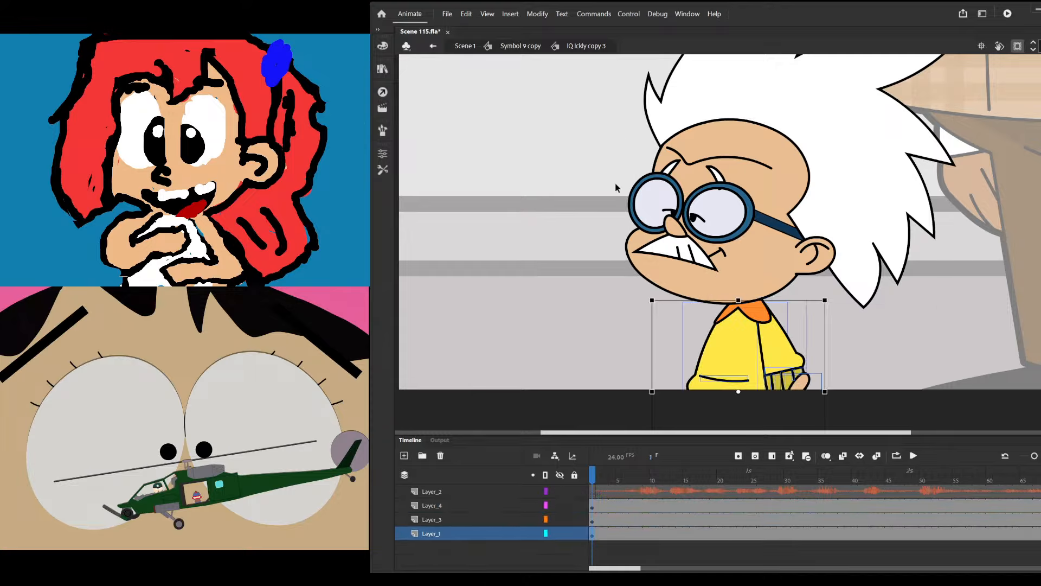
# Move the arm, including its cuff and hand, from Layer_1 to a new layer directly above it, keeping its position
pyautogui.moveTo(861, 338); pyautogui.dragTo(775, 396)
pyautogui.click(782, 375)
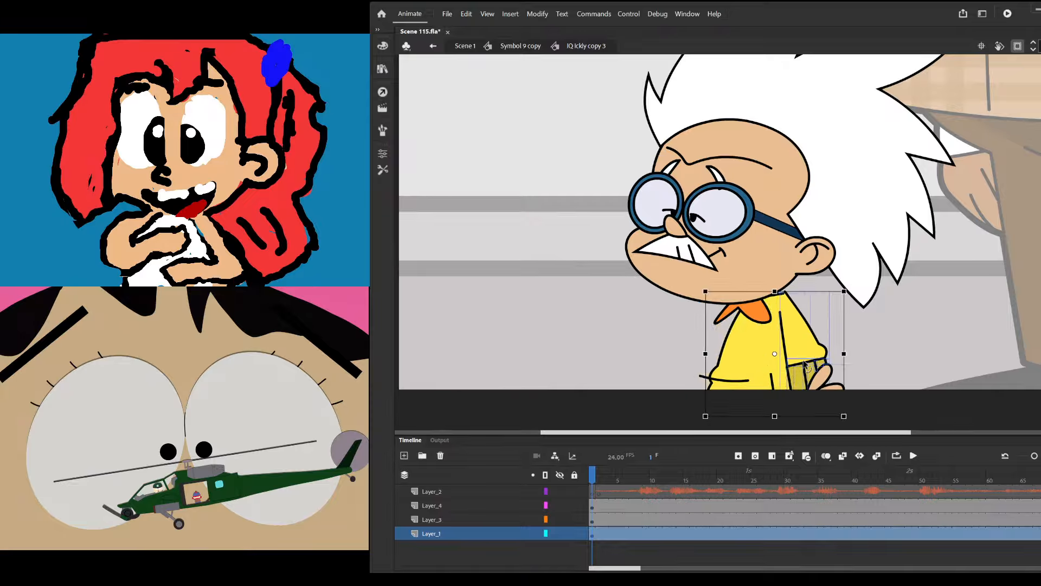
pyautogui.moveTo(782, 376); pyautogui.dragTo(985, 231)
pyautogui.hotkey('ctrl', 'z')
pyautogui.press('Delete')
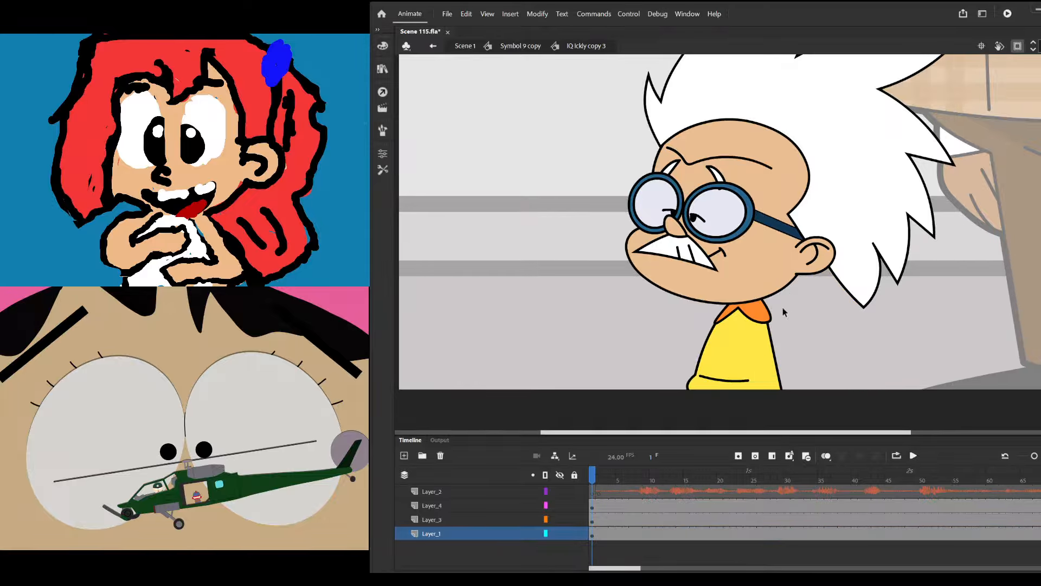
pyautogui.click(773, 347)
pyautogui.click(771, 325)
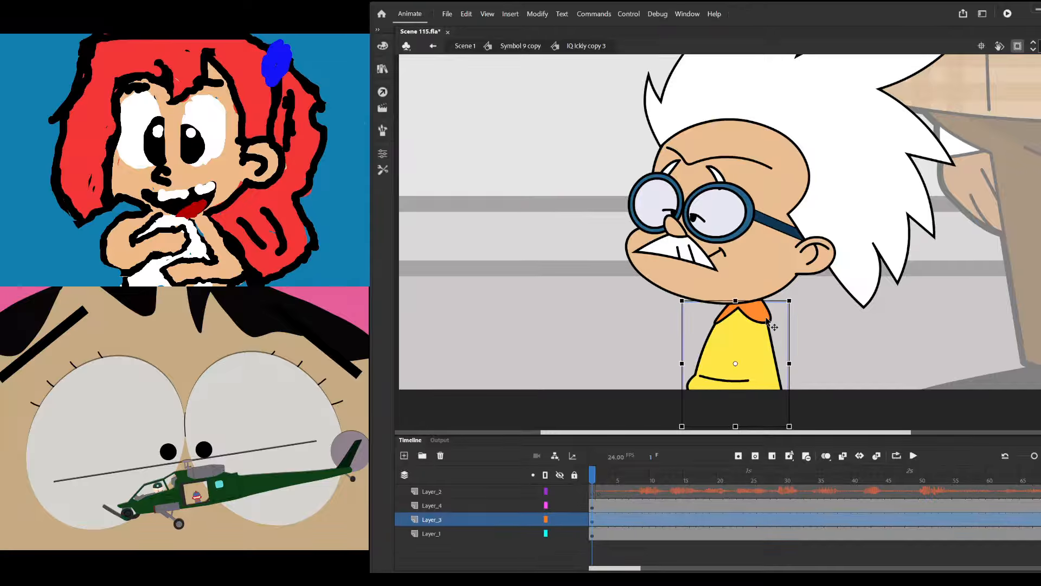
pyautogui.click(553, 533)
pyautogui.hotkey('ctrl', 'shift', 'd')
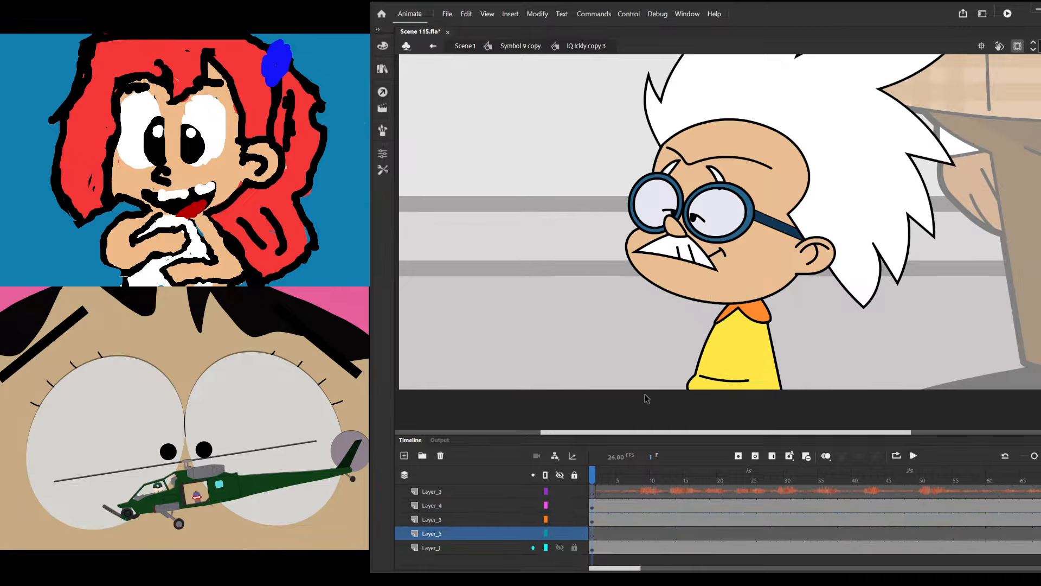
pyautogui.hotkey('ctrl', 'shift', 'v')
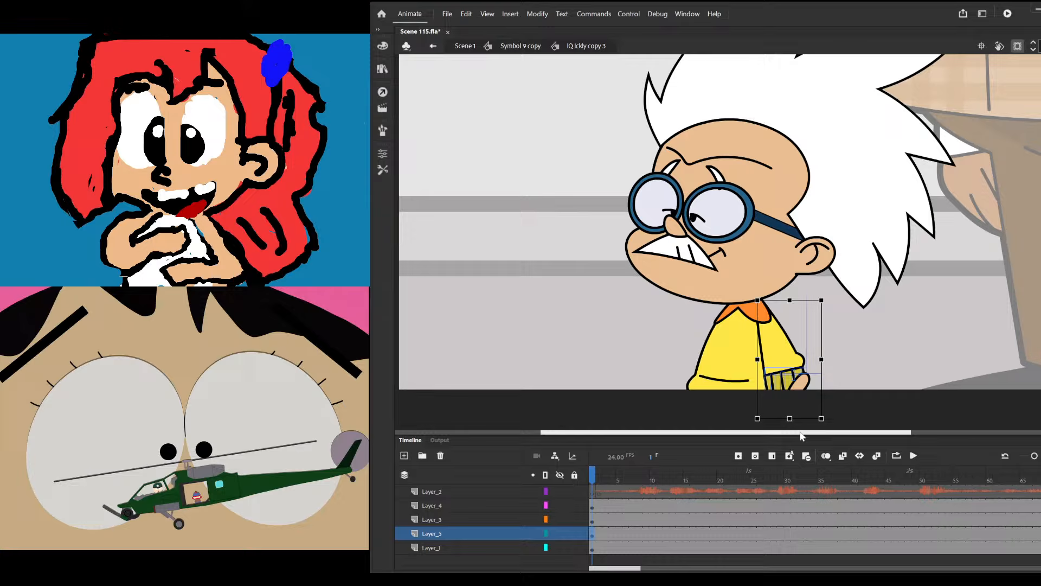
# Group the arm pieces with their pivot point at the shoulder and create a motion tween for the arm on Layer_5
pyautogui.click(761, 362)
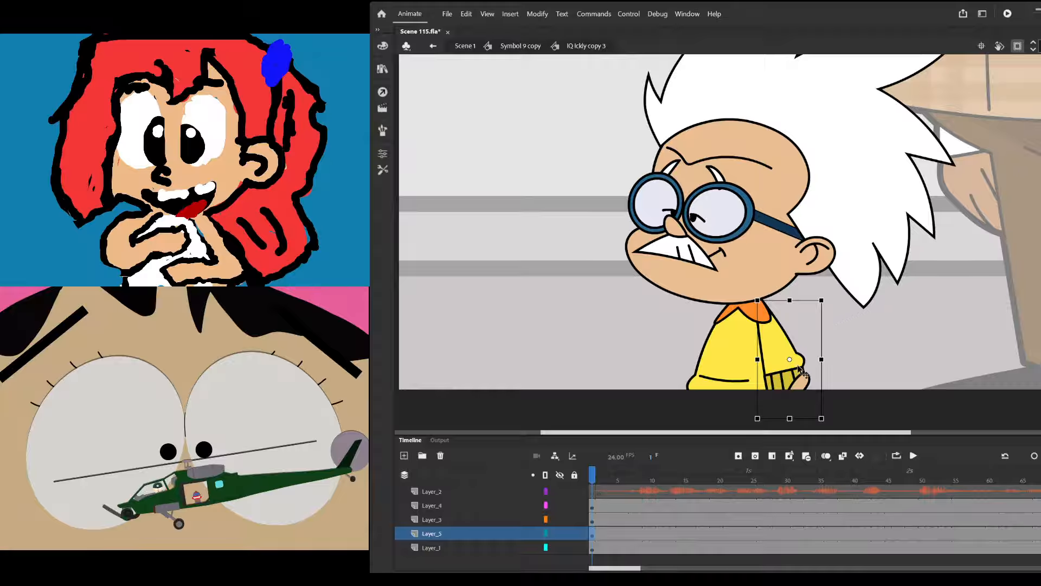
pyautogui.moveTo(790, 361); pyautogui.dragTo(758, 301)
pyautogui.click(653, 319)
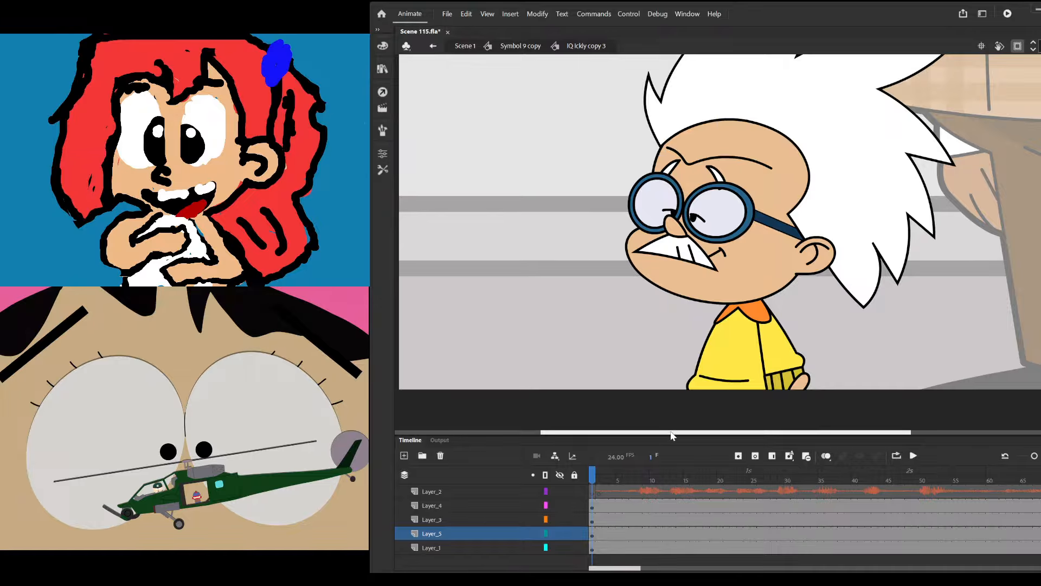
pyautogui.moveTo(669, 437)
pyautogui.mouseDown()
pyautogui.moveTo(670, 408)
pyautogui.moveTo(670, 430)
pyautogui.mouseUp()
pyautogui.click(751, 376)
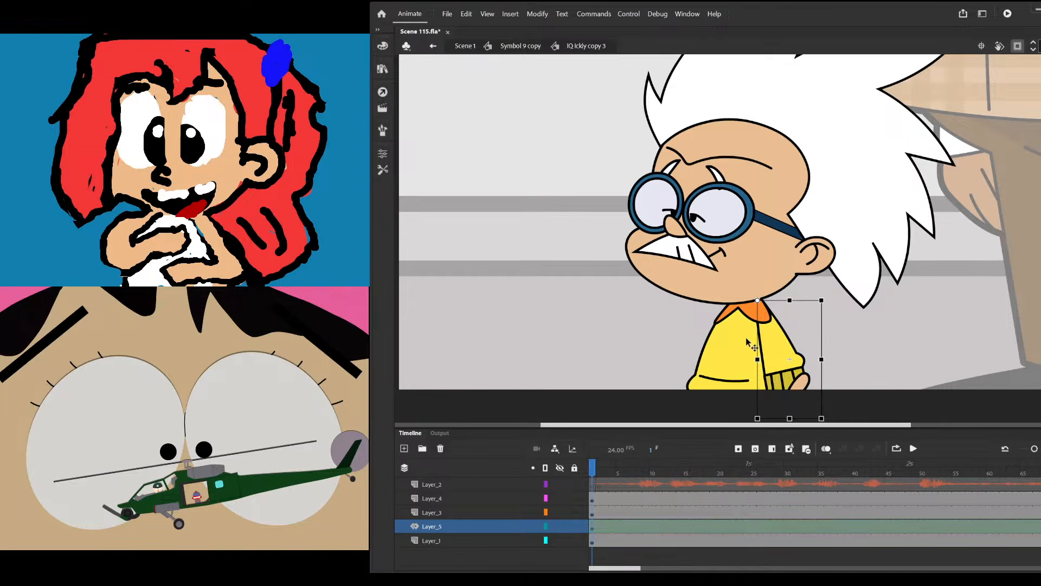
# Cut the remaining body artwork from Layer_1 and paste it back in place
pyautogui.click(732, 351)
pyautogui.moveTo(614, 318); pyautogui.dragTo(631, 478)
pyautogui.moveTo(642, 353); pyautogui.dragTo(732, 550)
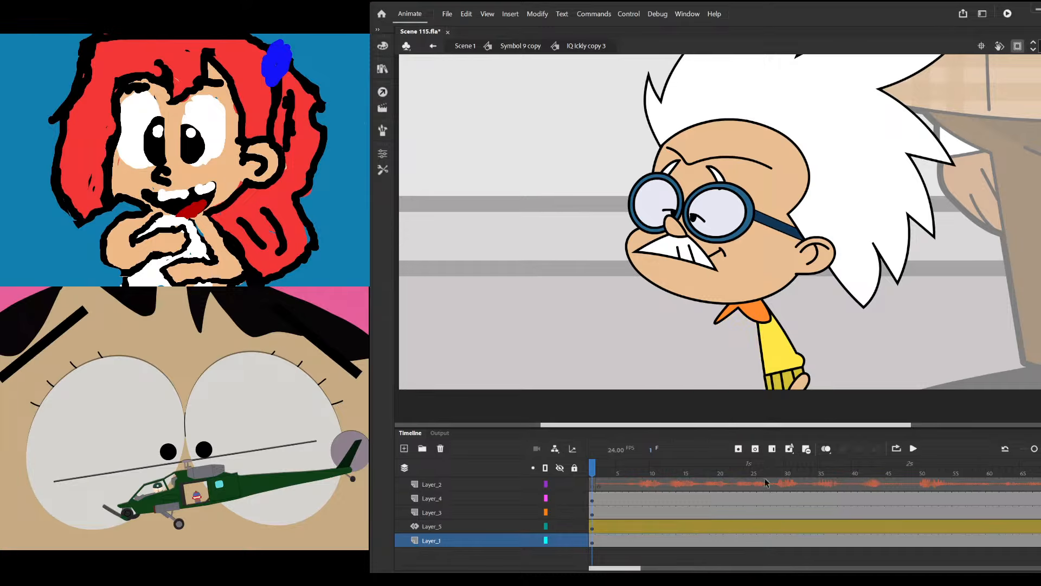
pyautogui.click(742, 350)
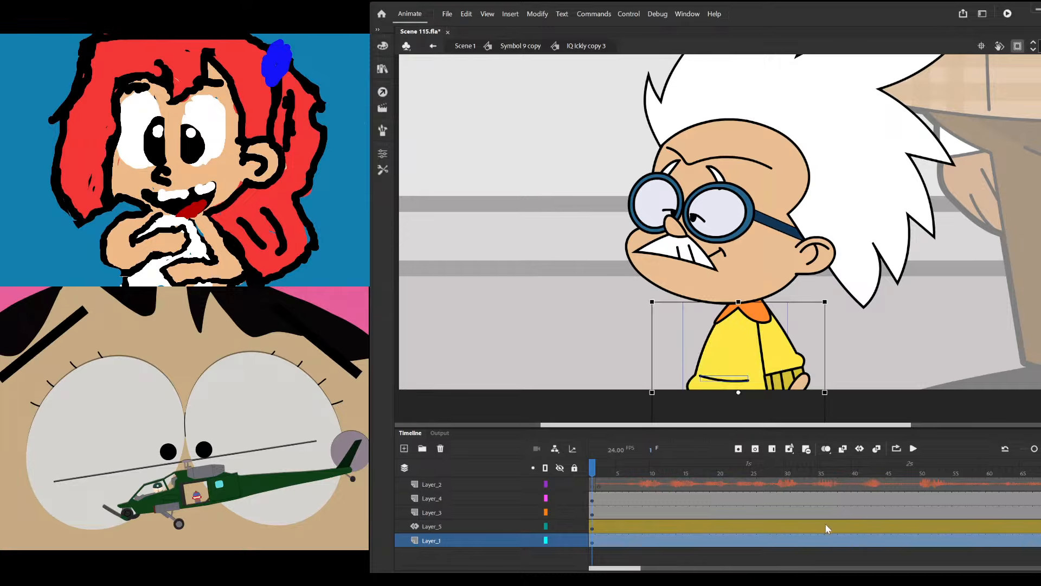
# Create a motion tween for the orange collar on Layer_3
pyautogui.click(747, 335)
pyautogui.click(726, 320)
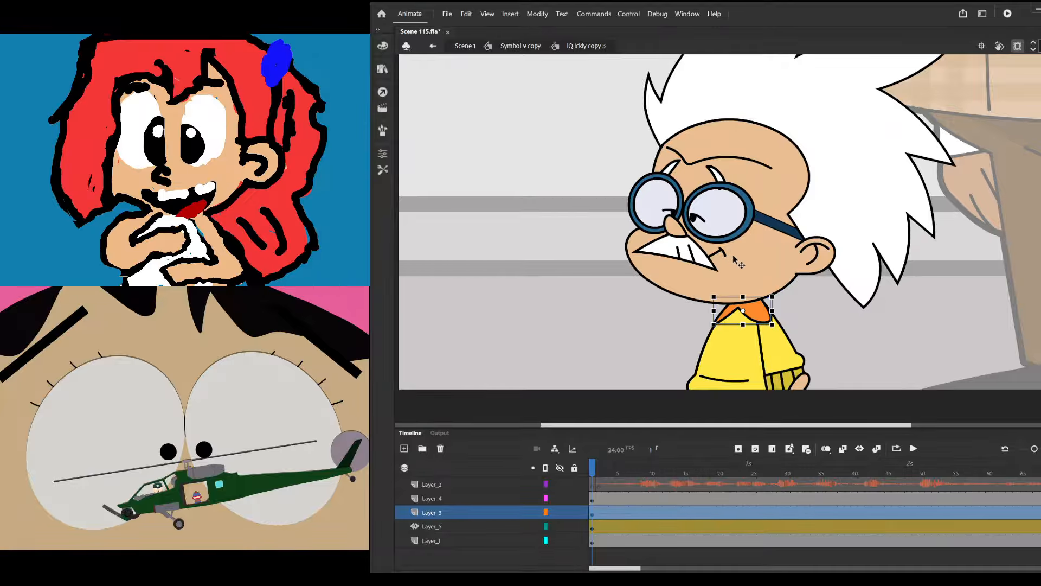
pyautogui.scroll(5, 738, 310)
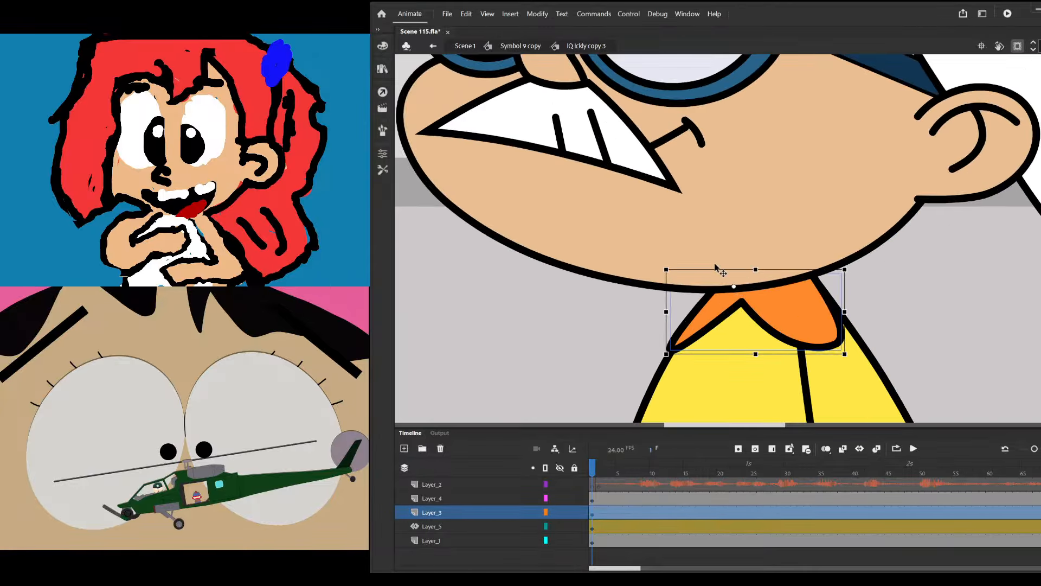
pyautogui.scroll(-3, 721, 270)
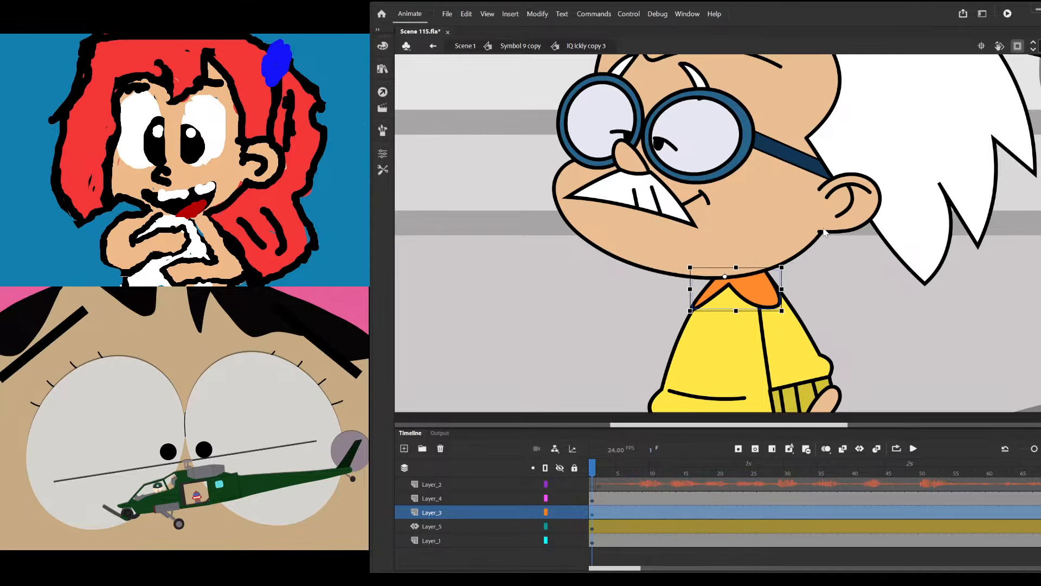
pyautogui.click(780, 346)
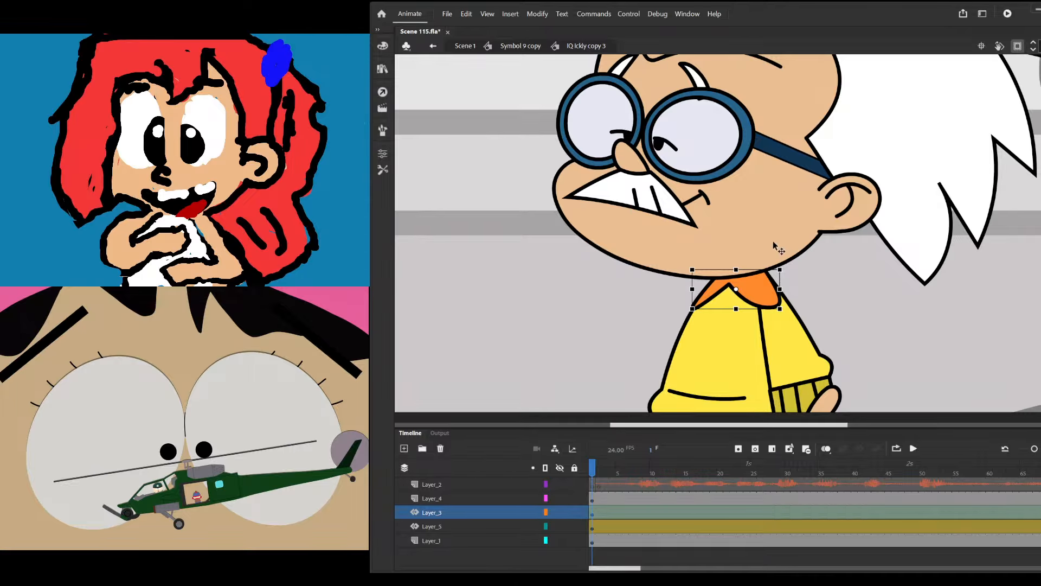
# Move the orange collar's pivot point to just below the tip of its V-shaped notch, and deselect the collar
pyautogui.scroll(-2, 733, 287)
pyautogui.scroll(4, 729, 300)
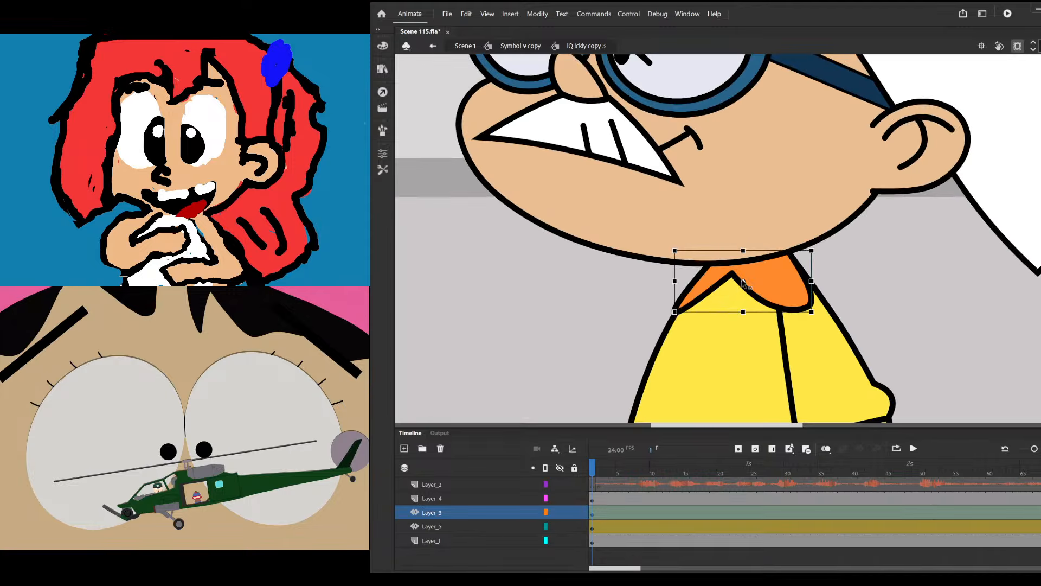
pyautogui.moveTo(743, 281); pyautogui.dragTo(732, 269)
pyautogui.moveTo(732, 269); pyautogui.dragTo(731, 280)
pyautogui.scroll(-2, 620, 363)
pyautogui.click(776, 357)
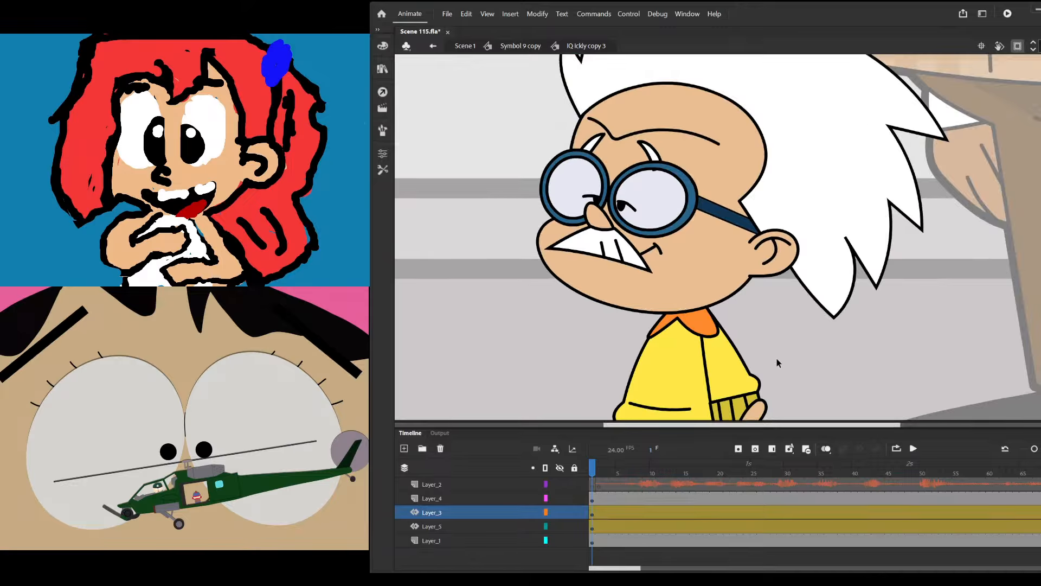
# Examine the collar's pivot and its fit between head and torso, along with the face, at several magnifications
pyautogui.scroll(-2, 776, 357)
pyautogui.scroll(2, 703, 356)
pyautogui.scroll(2, 643, 314)
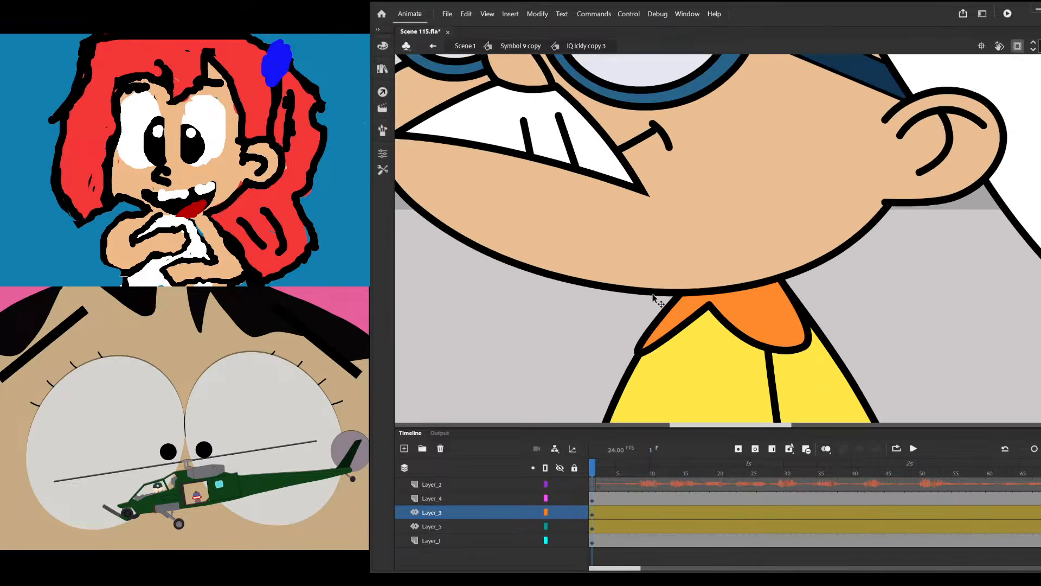
pyautogui.click(677, 329)
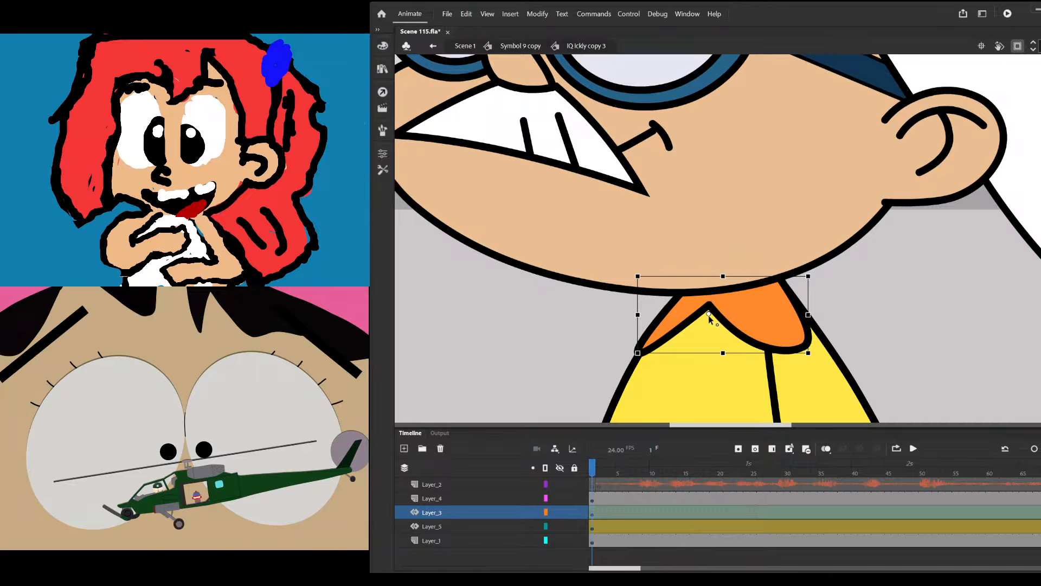
pyautogui.scroll(-2, 692, 344)
pyautogui.scroll(-1, 693, 350)
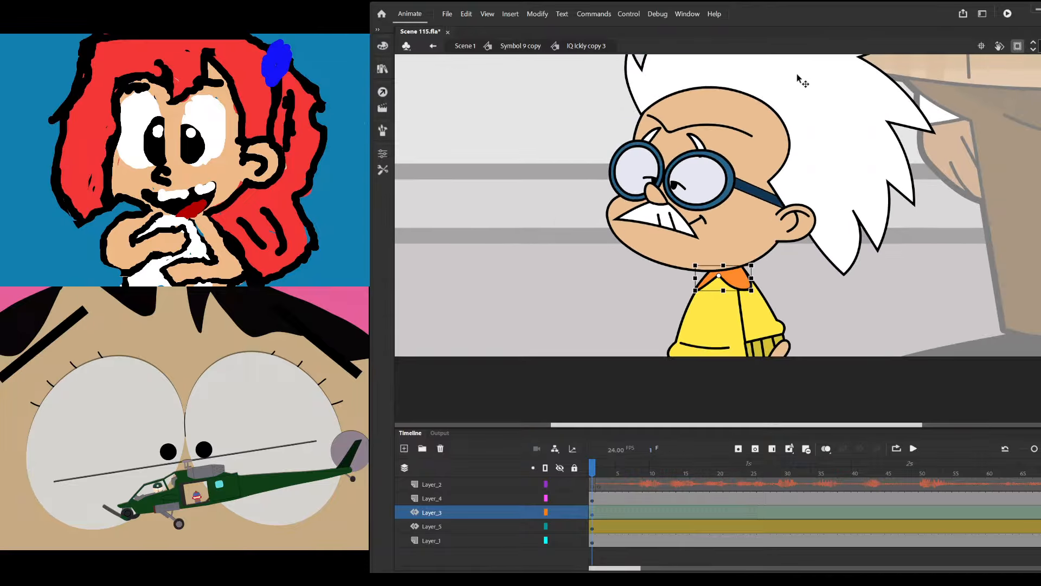
pyautogui.scroll(-1, 672, 243)
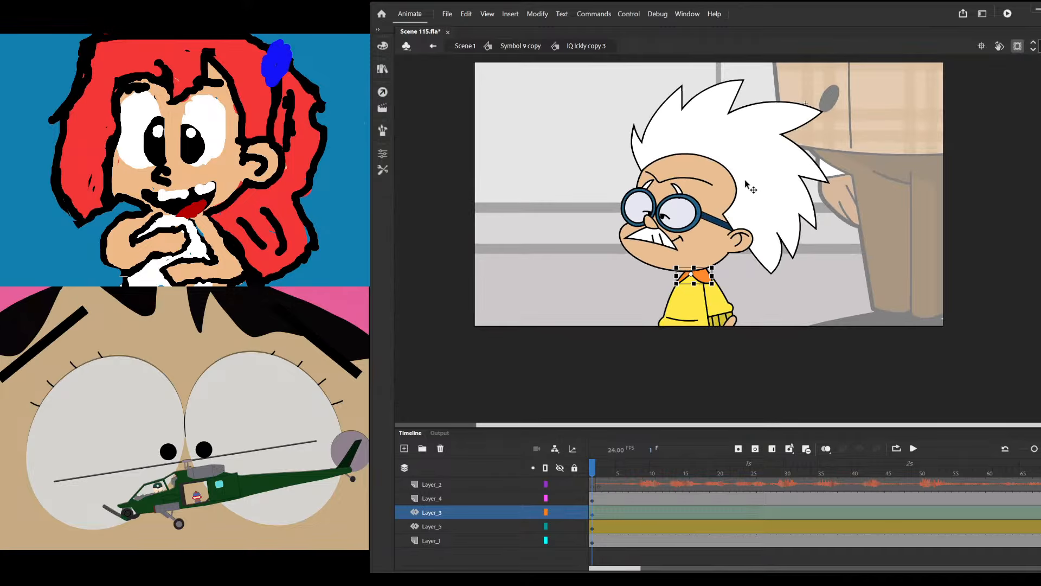
pyautogui.scroll(2, 729, 185)
pyautogui.scroll(2, 692, 210)
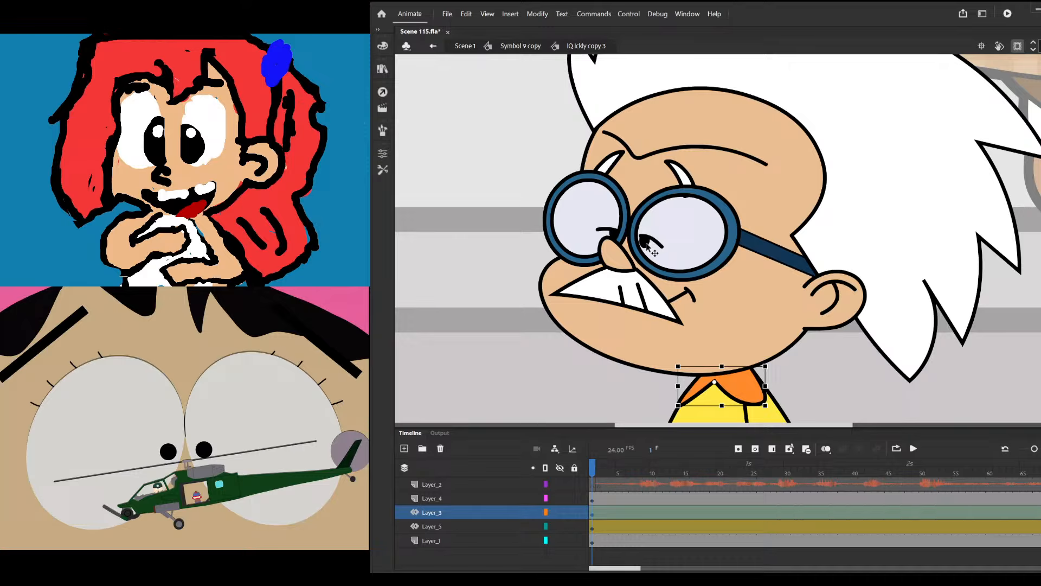
pyautogui.scroll(-3, 642, 237)
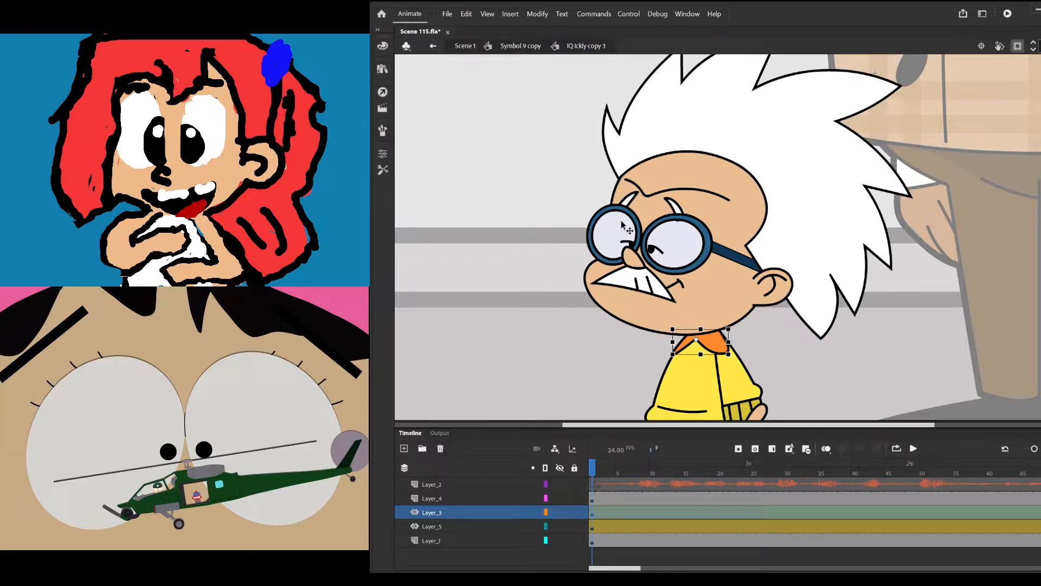
pyautogui.click(612, 369)
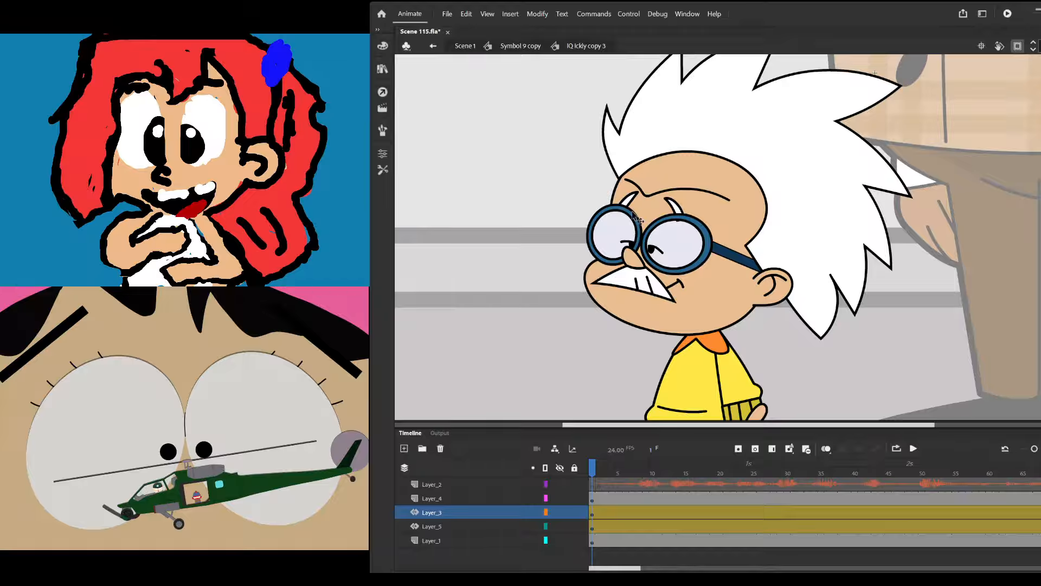
# Open the head symbol, add three new layers, and extend the frames of all four layers to frame 142
pyautogui.click(634, 290)
pyautogui.doubleClick(634, 290)
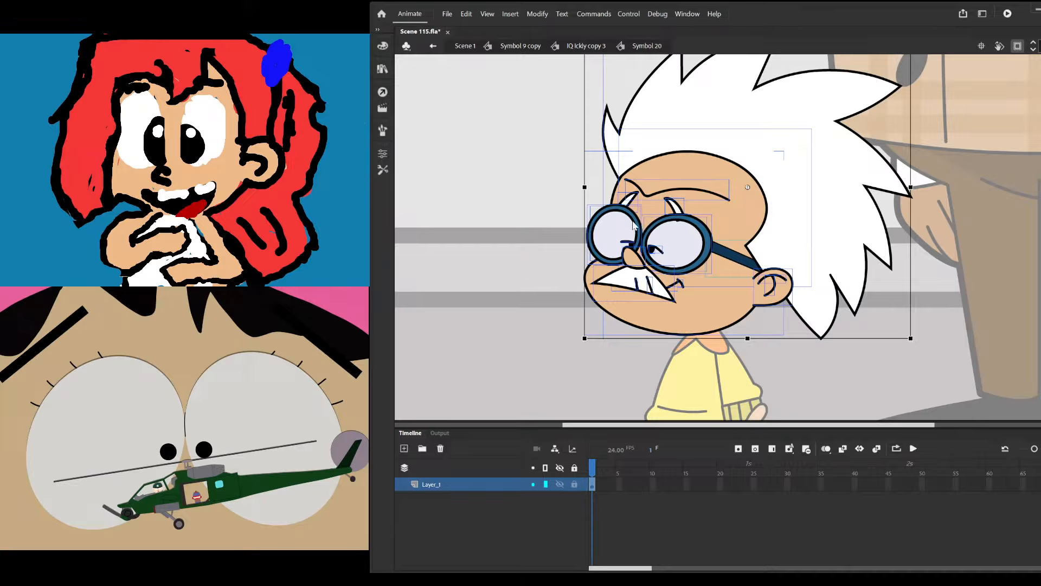
pyautogui.click(404, 448)
pyautogui.hotkey('ctrl', 'shift', 'l')
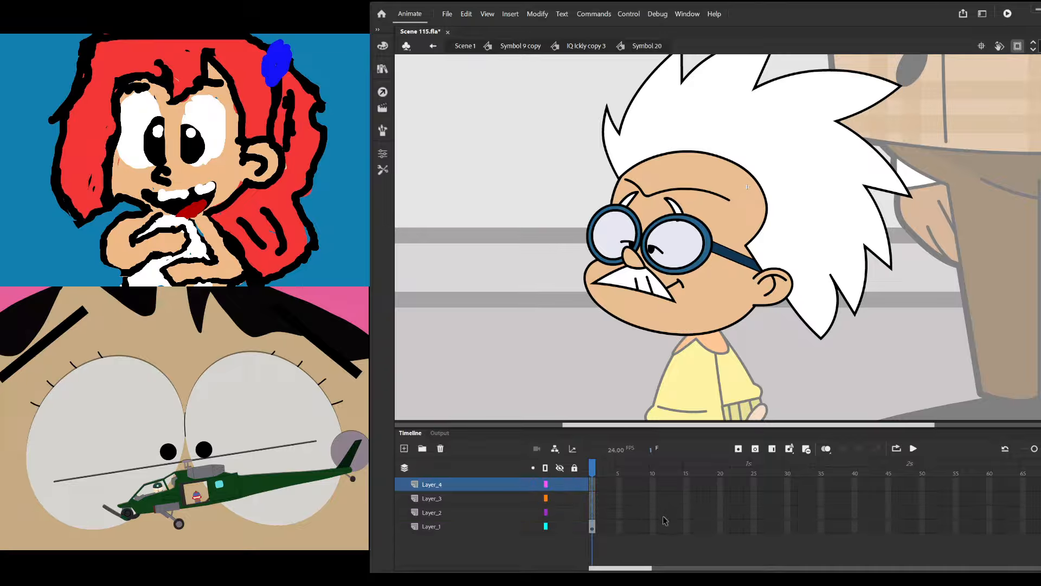
pyautogui.moveTo(667, 526); pyautogui.dragTo(1040, 401)
pyautogui.click(965, 205)
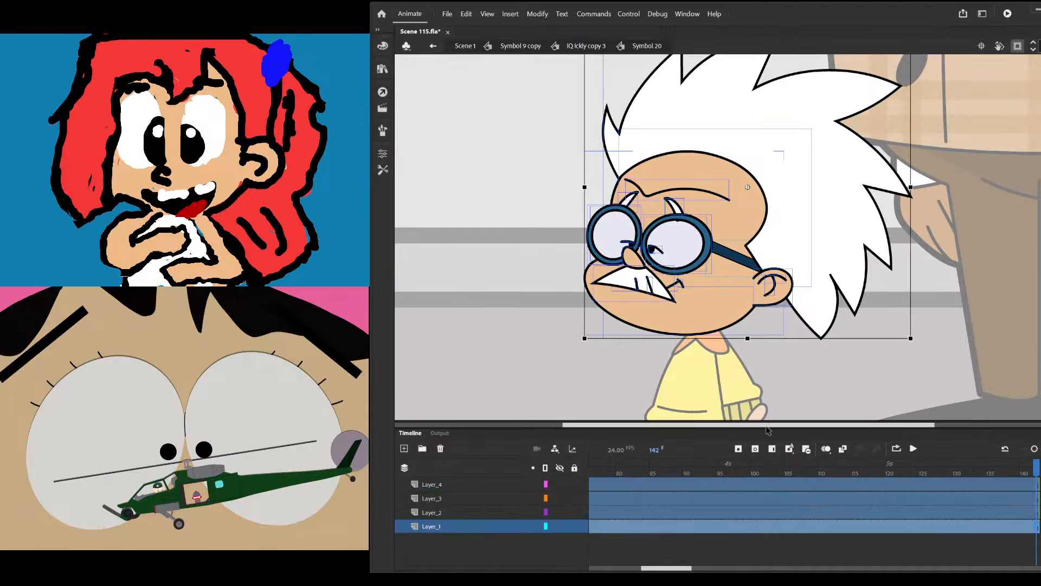
pyautogui.moveTo(697, 468); pyautogui.dragTo(490, 484)
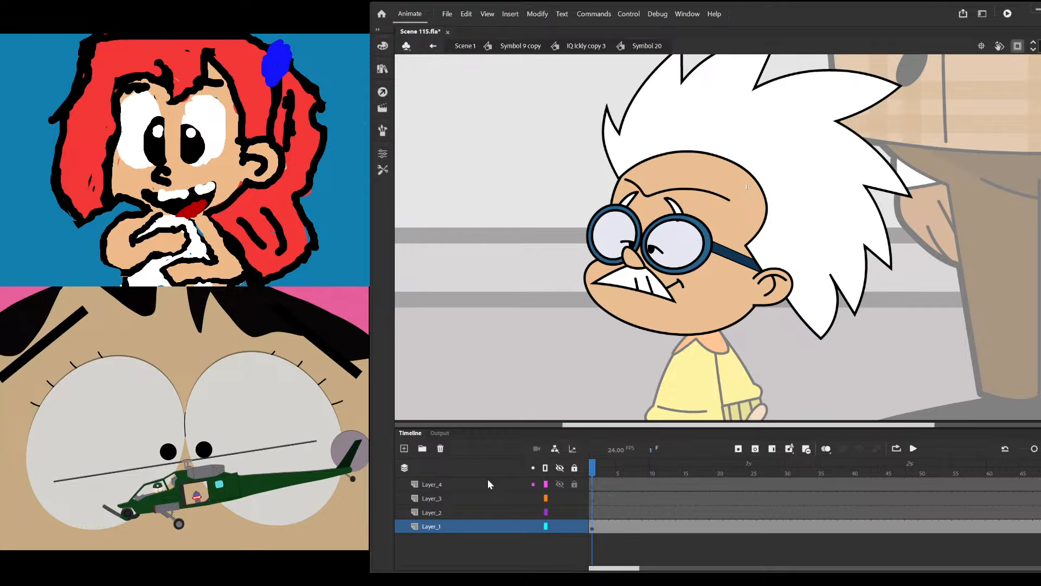
# Place Layer_1 directly beneath Layer_4 in the head symbol and transfer the ear in place onto Layer_4
pyautogui.moveTo(454, 522); pyautogui.dragTo(441, 490)
pyautogui.click(523, 331)
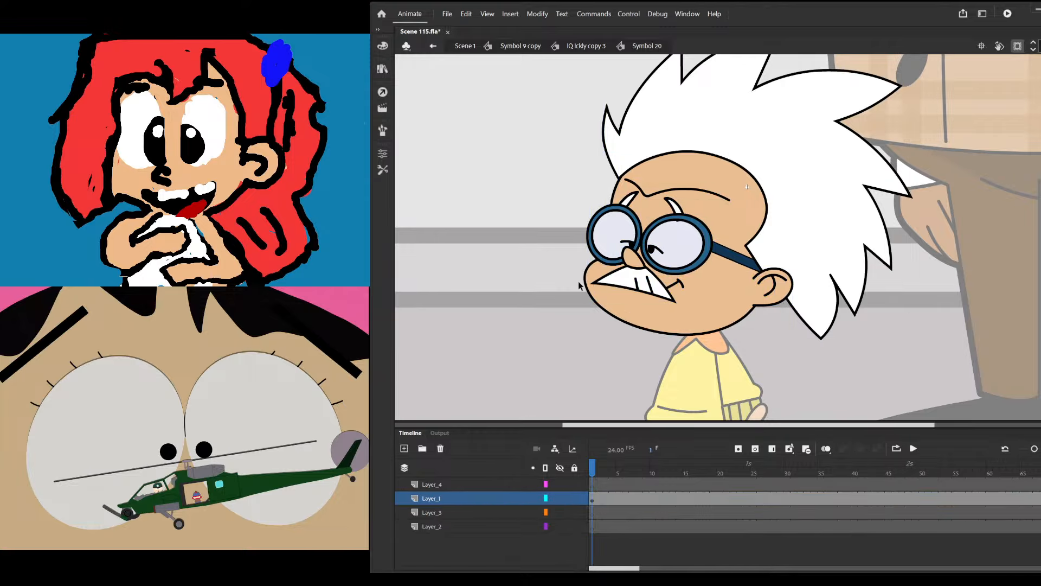
pyautogui.scroll(1, 734, 286)
pyautogui.click(744, 267)
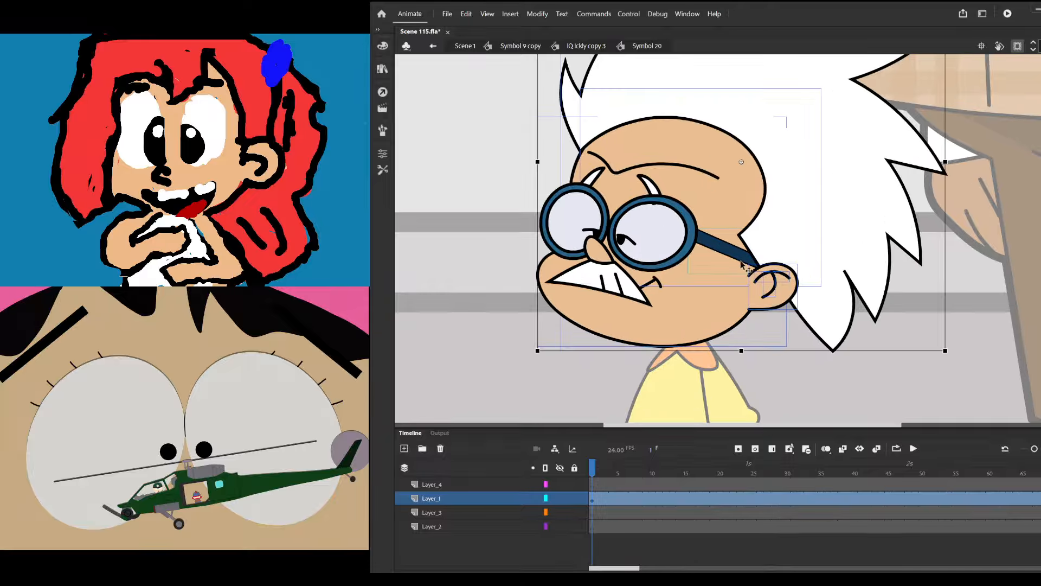
pyautogui.click(721, 251)
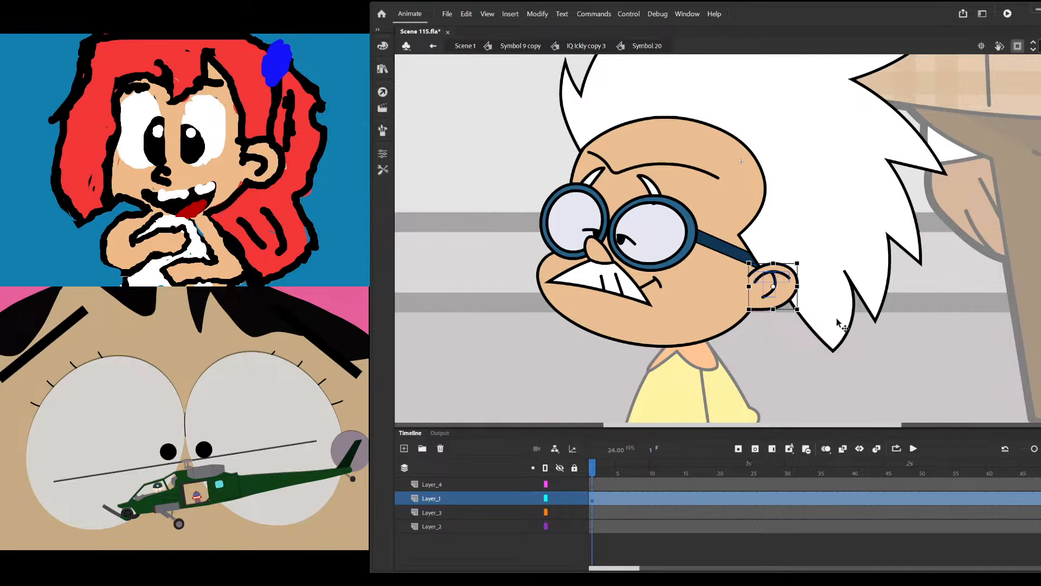
pyautogui.press('Delete')
pyautogui.click(593, 485)
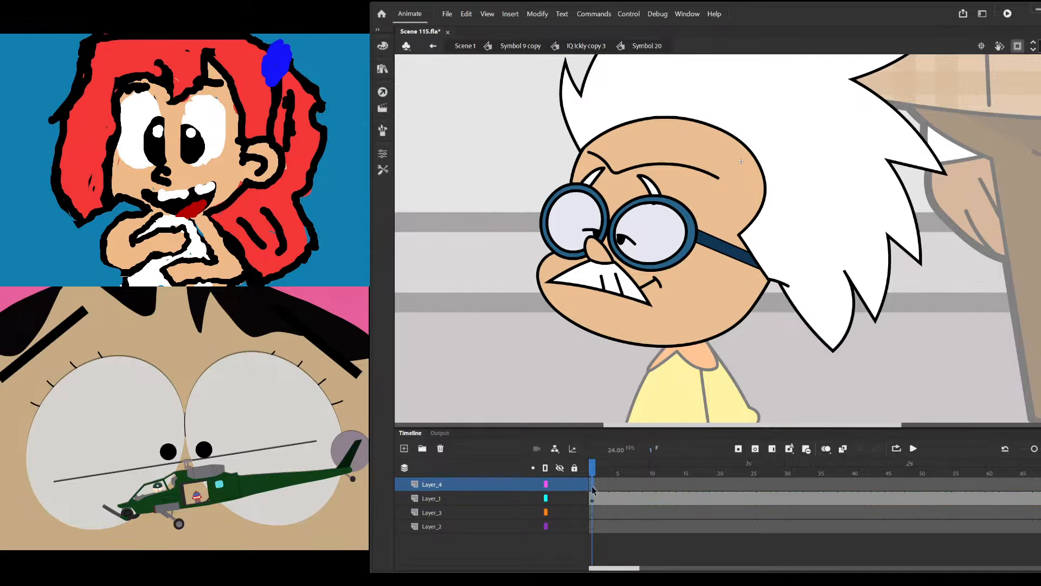
pyautogui.hotkey('ctrl', 'shift', 'v')
pyautogui.click(592, 352)
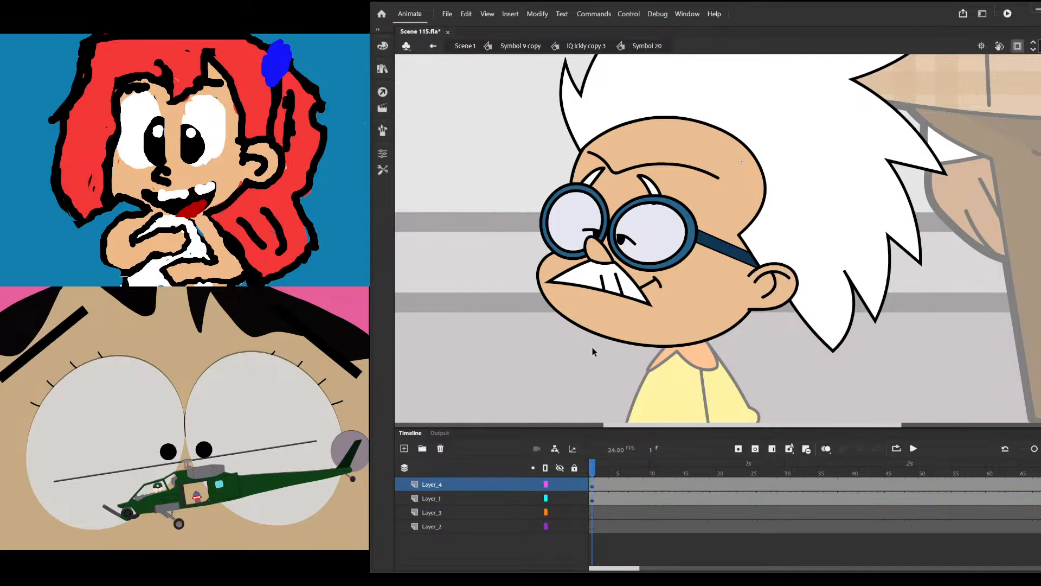
# Transfer the facial features in place onto Layer_3, put that layer at the top of the stack, and exit the head symbol
pyautogui.moveTo(532, 350); pyautogui.dragTo(714, 115)
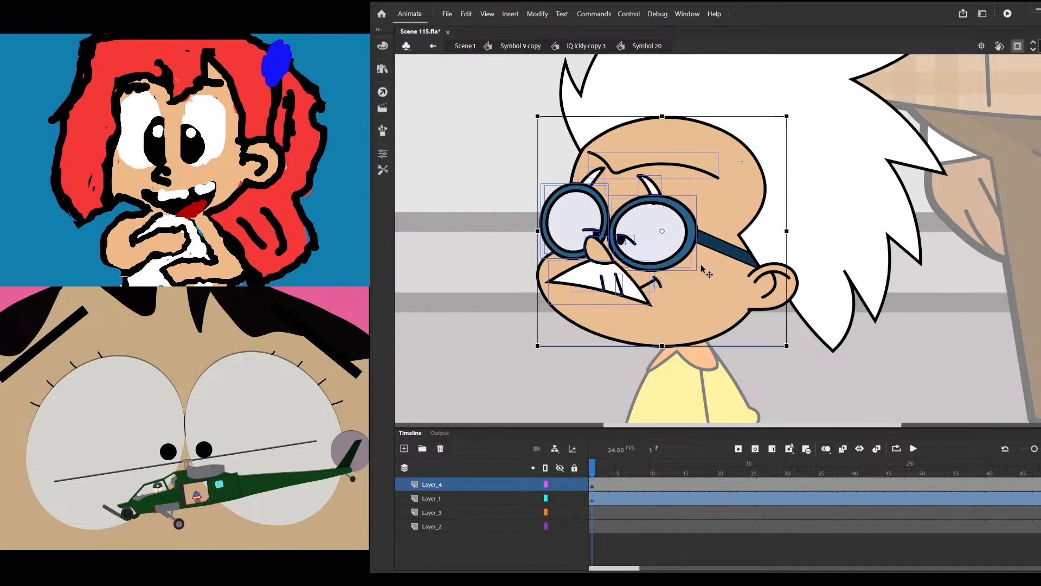
pyautogui.press('Delete')
pyautogui.hotkey('ctrl', 'z')
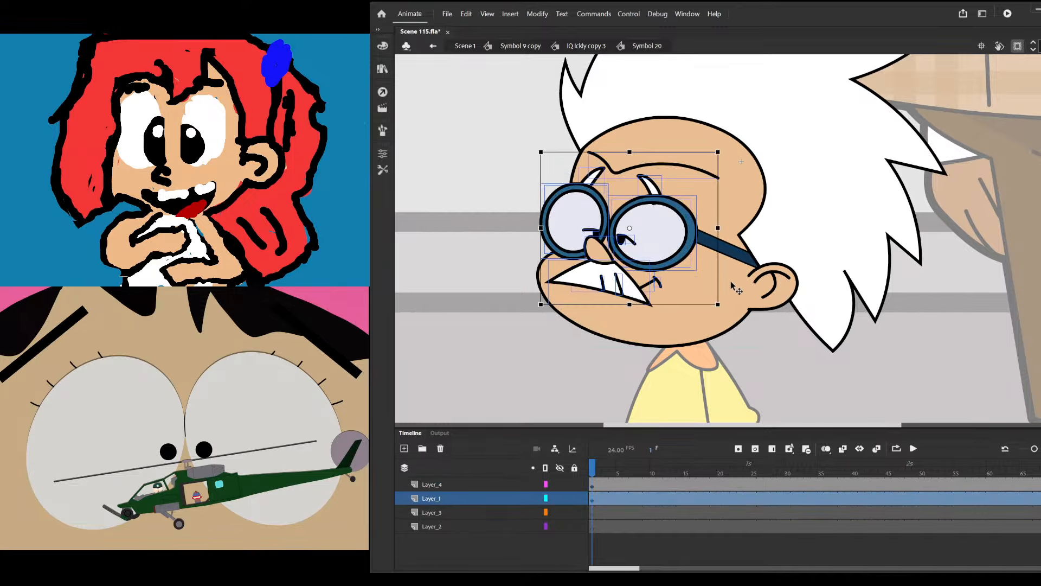
pyautogui.press('Delete')
pyautogui.moveTo(433, 512); pyautogui.dragTo(433, 463)
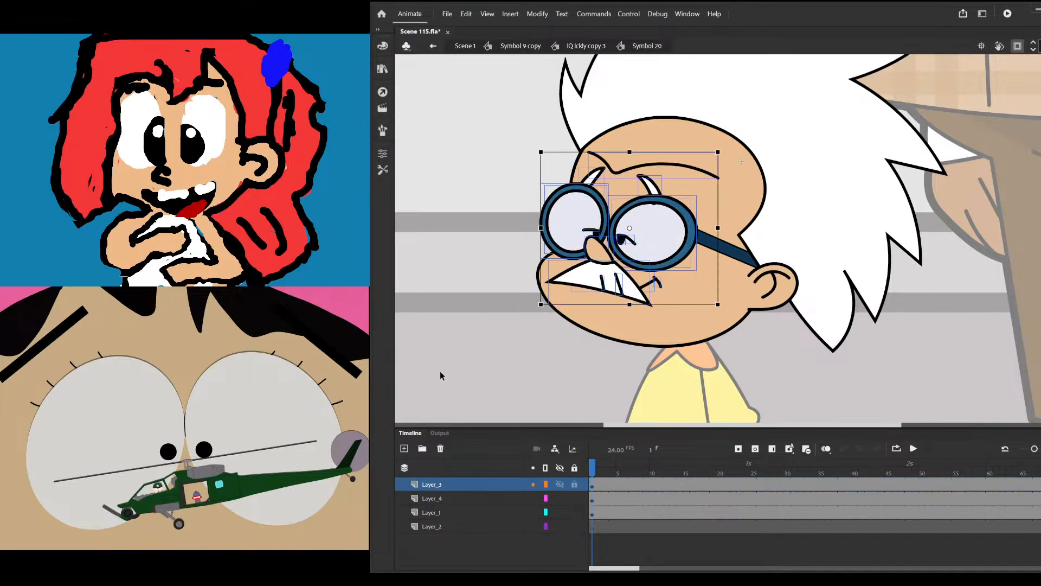
pyautogui.scroll(-1, 784, 309)
pyautogui.scroll(1, 792, 278)
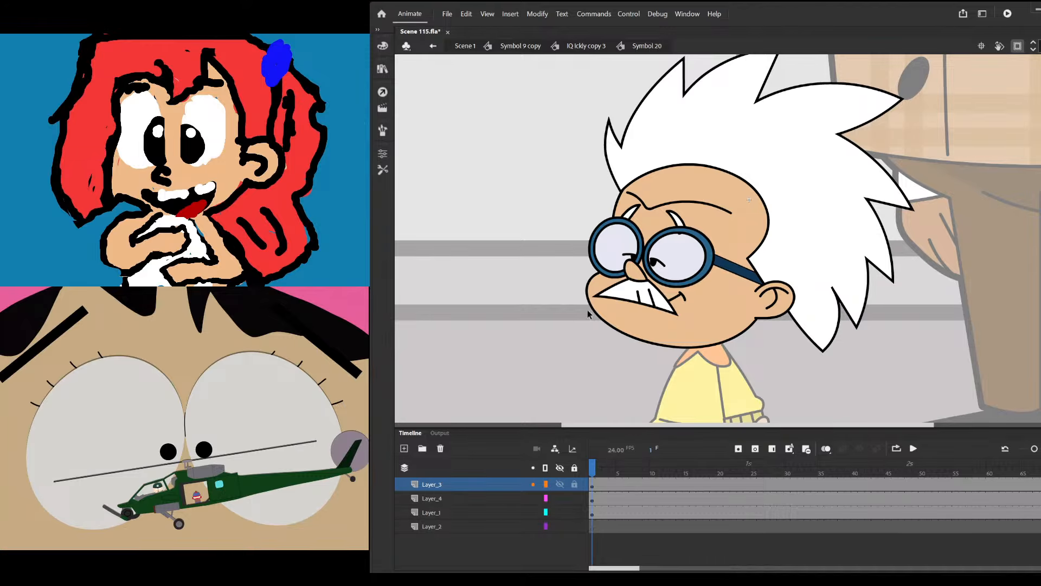
pyautogui.doubleClick(566, 348)
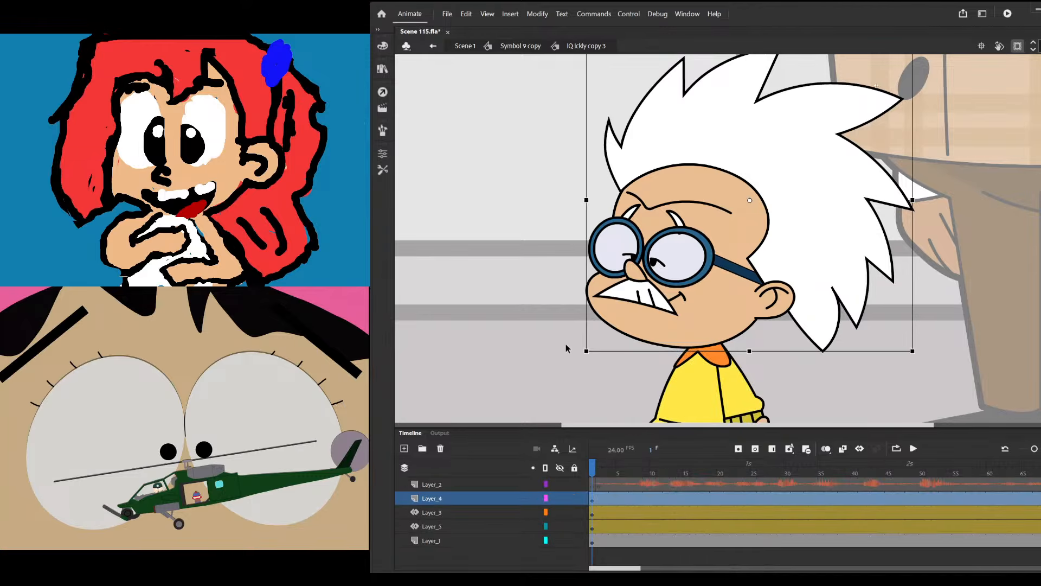
# Try rotating the arm on Layer_5 outward about its shoulder pivot, and undo the rotation
pyautogui.scroll(-2, 665, 233)
pyautogui.scroll(2, 706, 373)
pyautogui.click(710, 375)
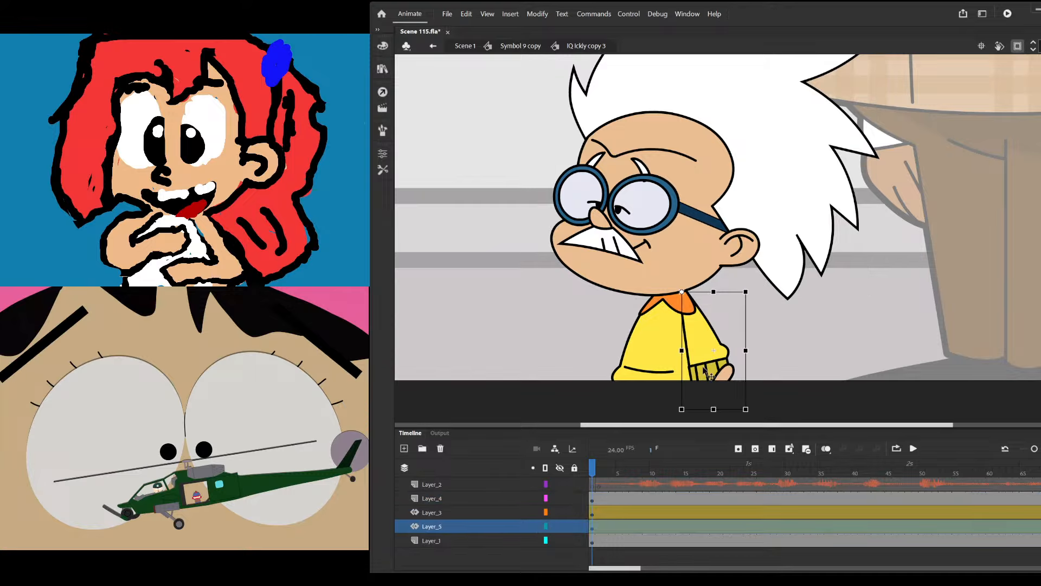
pyautogui.moveTo(749, 410); pyautogui.dragTo(779, 399)
pyautogui.hotkey('ctrl', 'z')
pyautogui.scroll(-1, 769, 334)
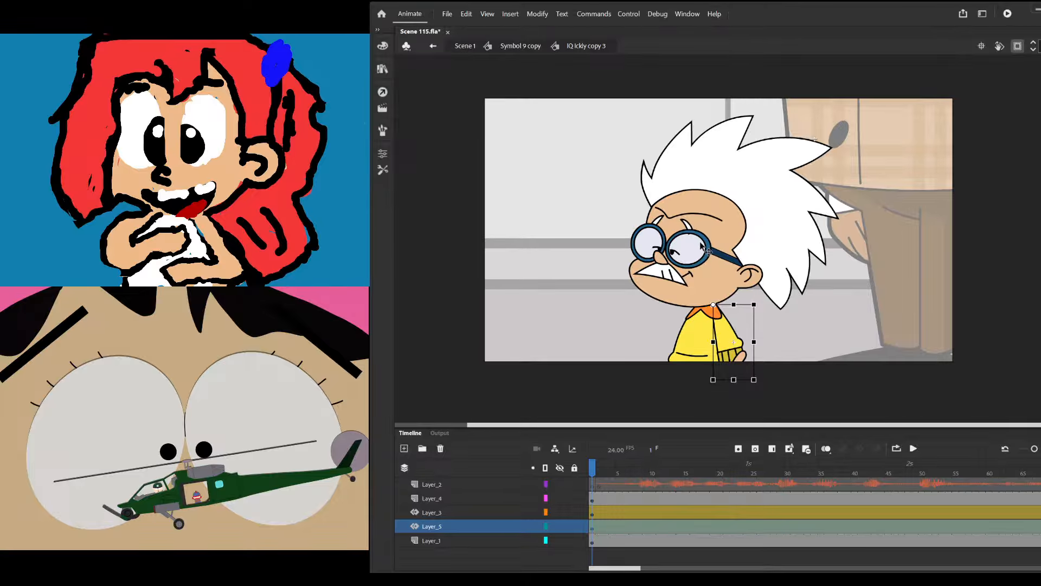
pyautogui.scroll(1, 753, 347)
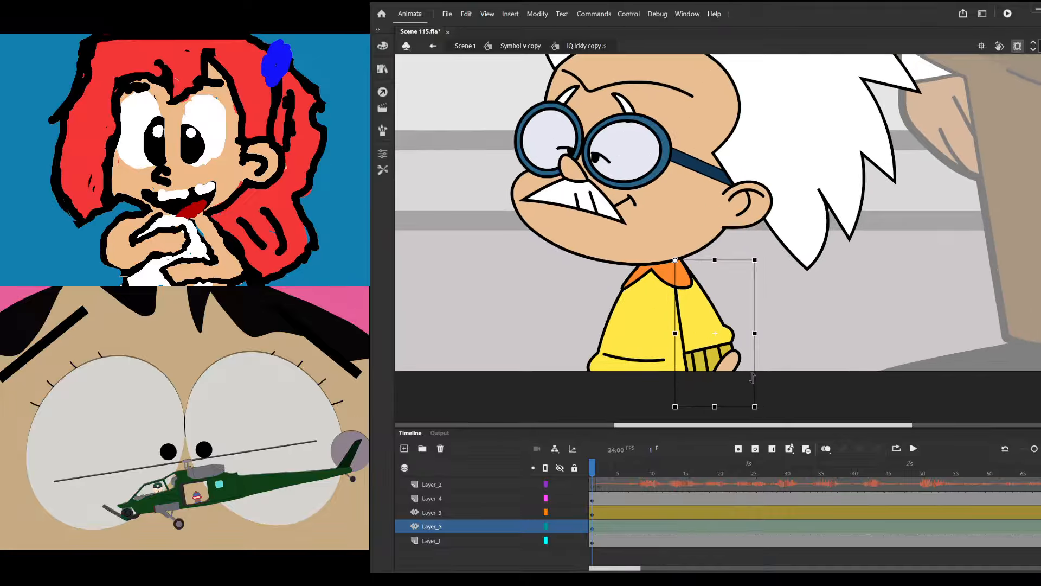
# Return to Scene 1, open IQ Ickly copy 5 inside Symbol 9 copy 2, and select the character's arm
pyautogui.doubleClick(551, 325)
pyautogui.scroll(-1, 678, 315)
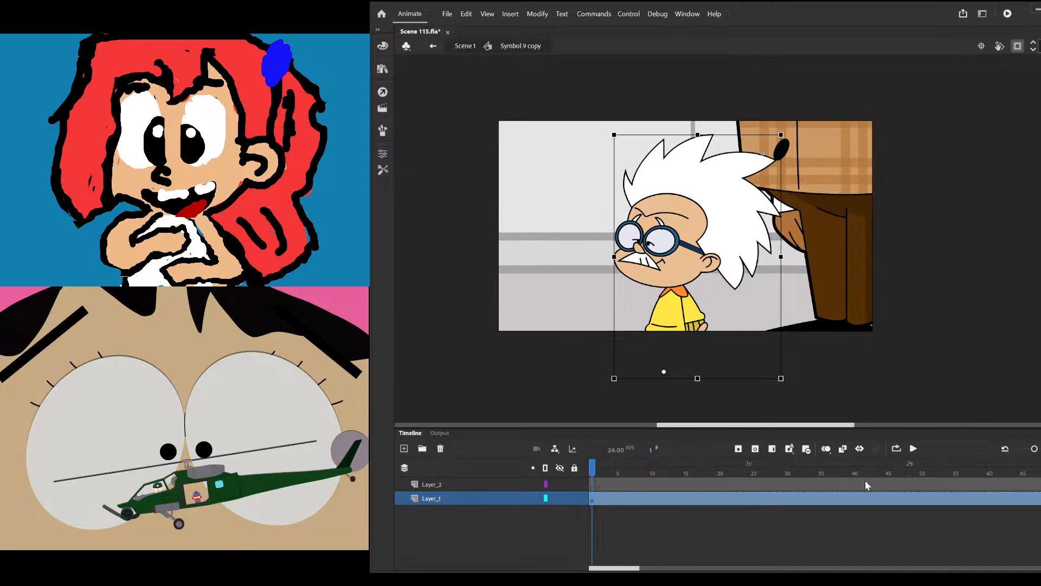
pyautogui.doubleClick(584, 297)
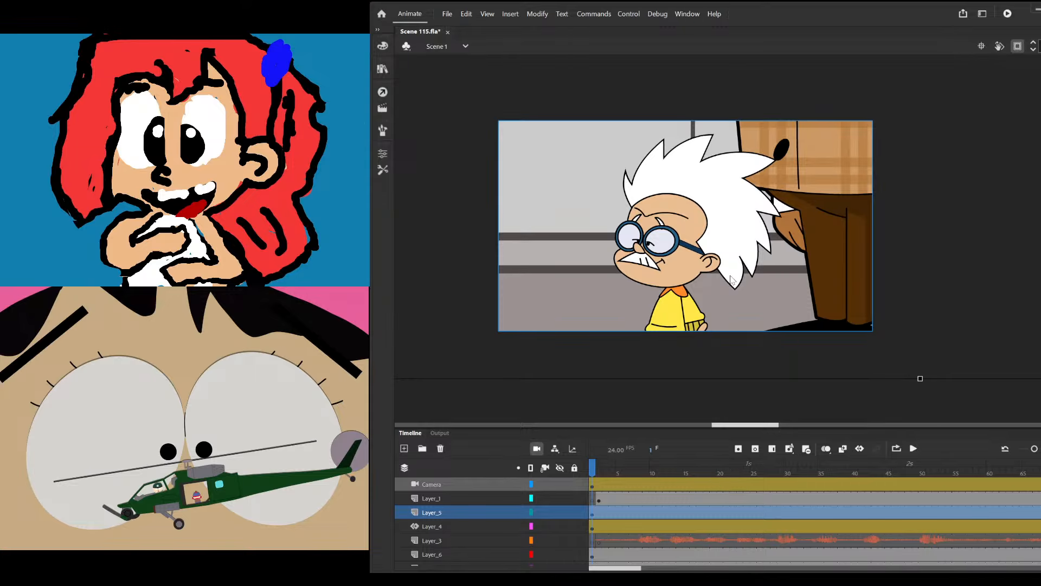
pyautogui.doubleClick(660, 243)
pyautogui.click(660, 243)
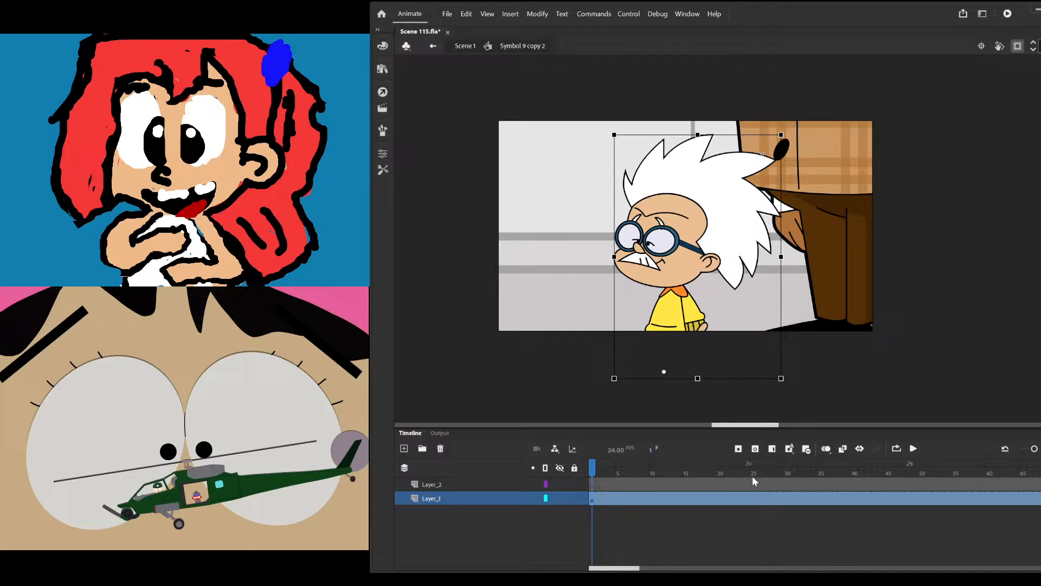
pyautogui.doubleClick(697, 255)
pyautogui.click(697, 255)
pyautogui.click(696, 337)
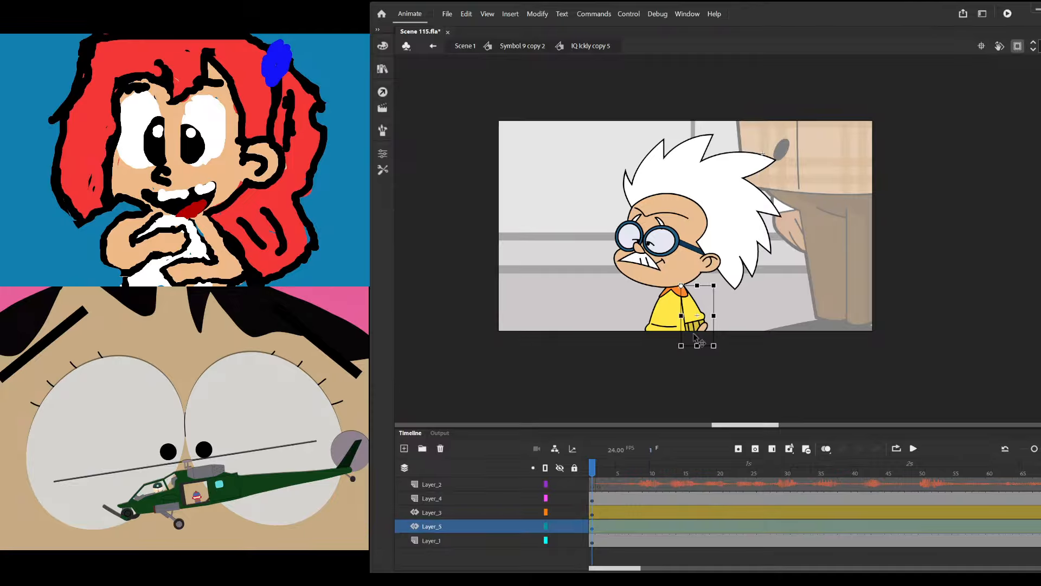
# Test an outward swing of the arm in IQ Ickly copy 5 and undo it
pyautogui.scroll(3, 695, 337)
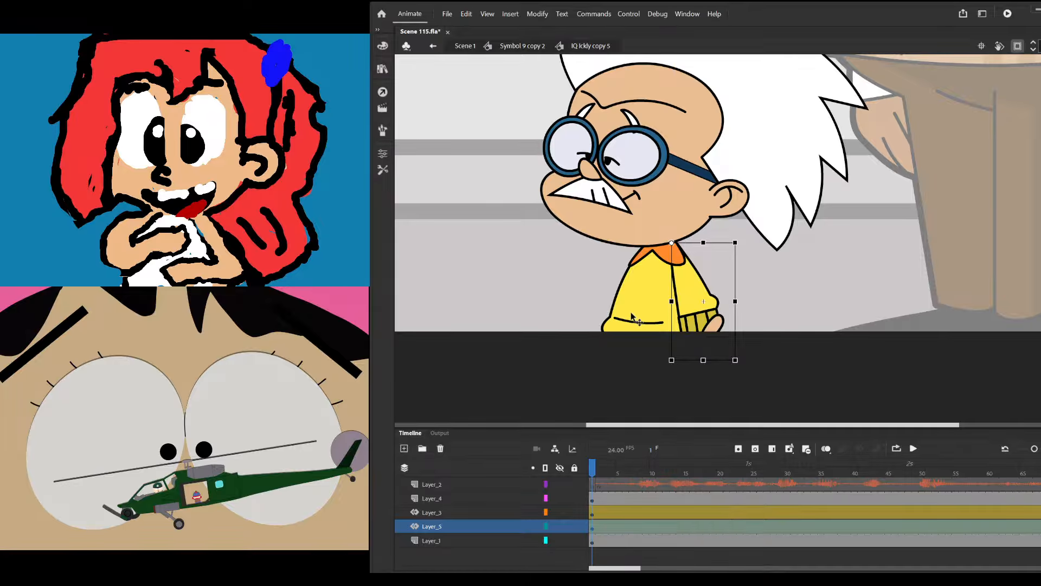
pyautogui.scroll(-1, 614, 273)
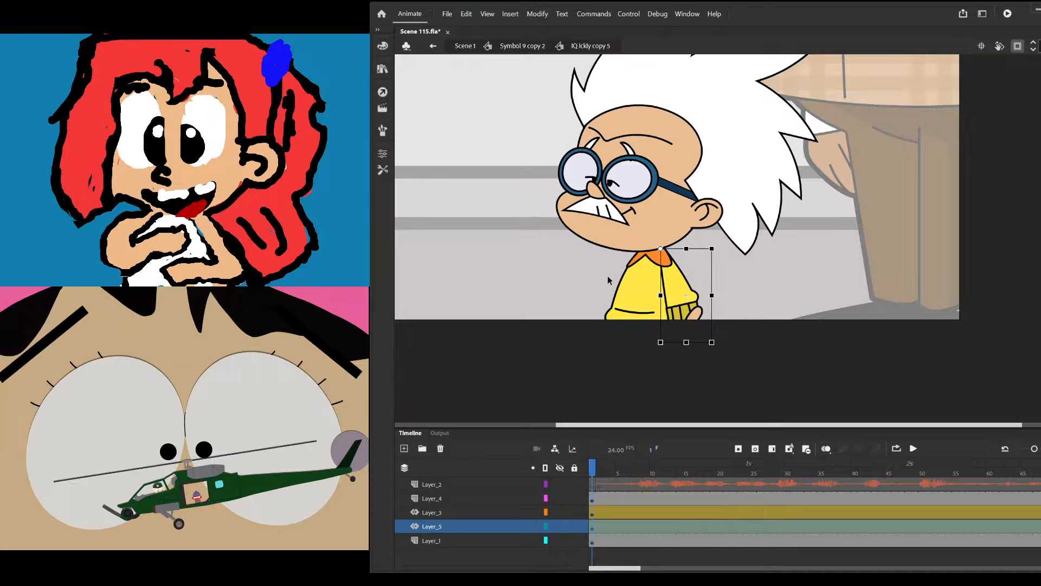
pyautogui.click(592, 280)
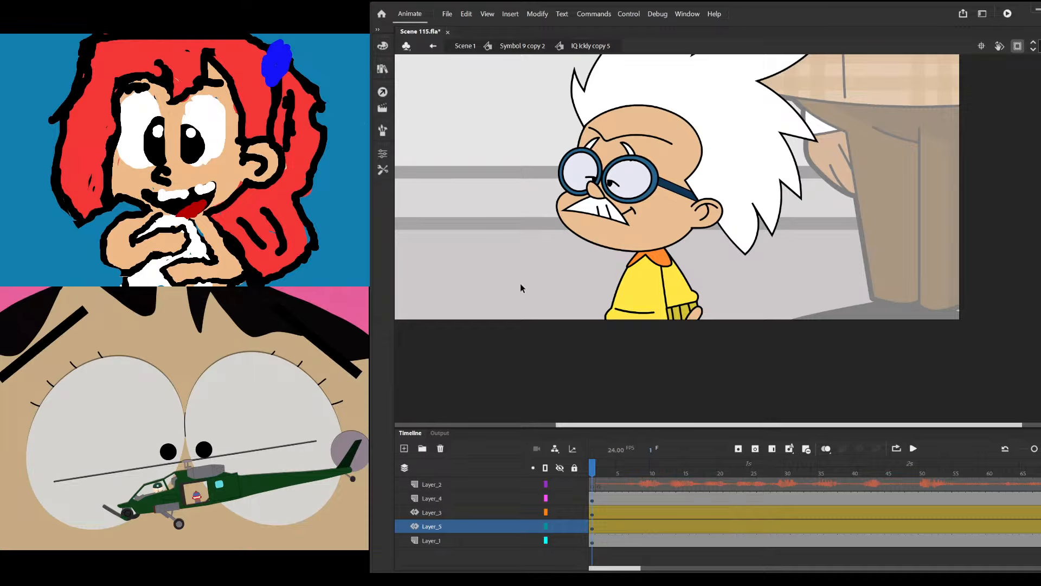
pyautogui.click(683, 307)
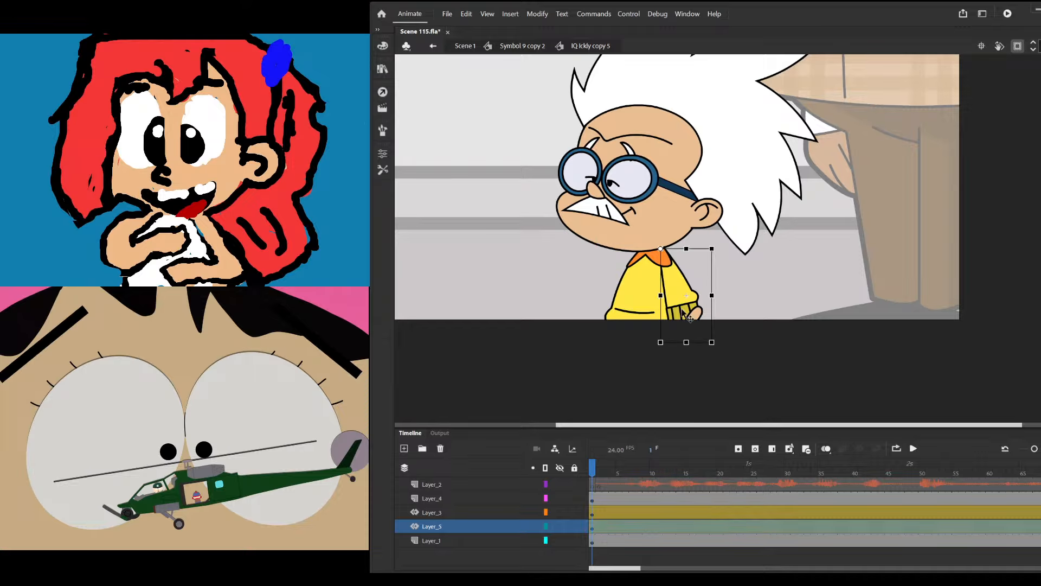
pyautogui.moveTo(727, 341); pyautogui.dragTo(740, 333)
pyautogui.hotkey('ctrl', 'z')
# Rotate the arm outward from the torso about its shoulder pivot
pyautogui.scroll(4, 707, 291)
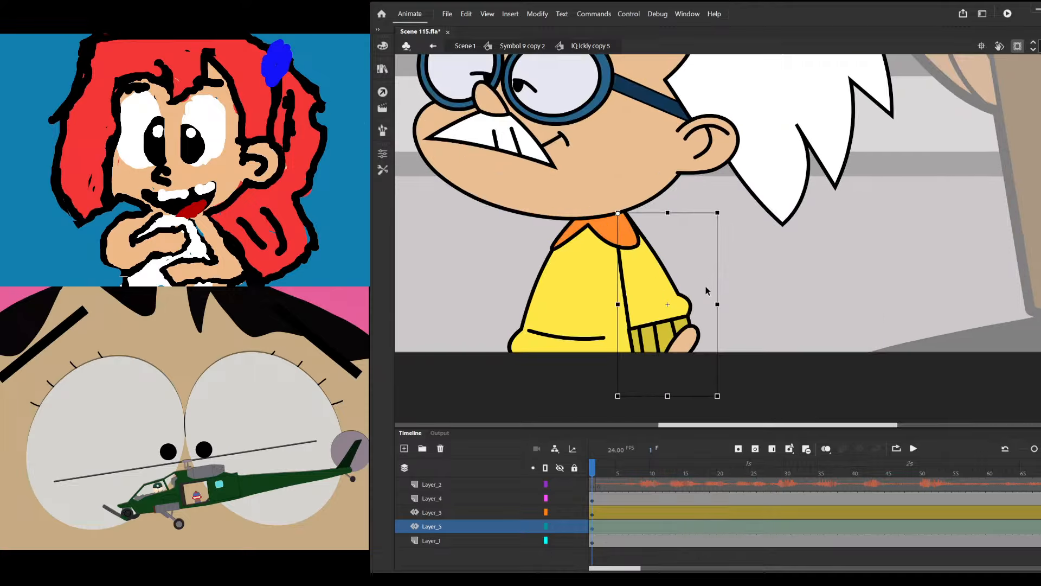
pyautogui.scroll(-1, 727, 371)
pyautogui.moveTo(728, 372); pyautogui.dragTo(775, 356)
# Inside the arm symbol, rotate the cuff and hand clockwise and move them inward against the torso to bend the arm
pyautogui.doubleClick(654, 268)
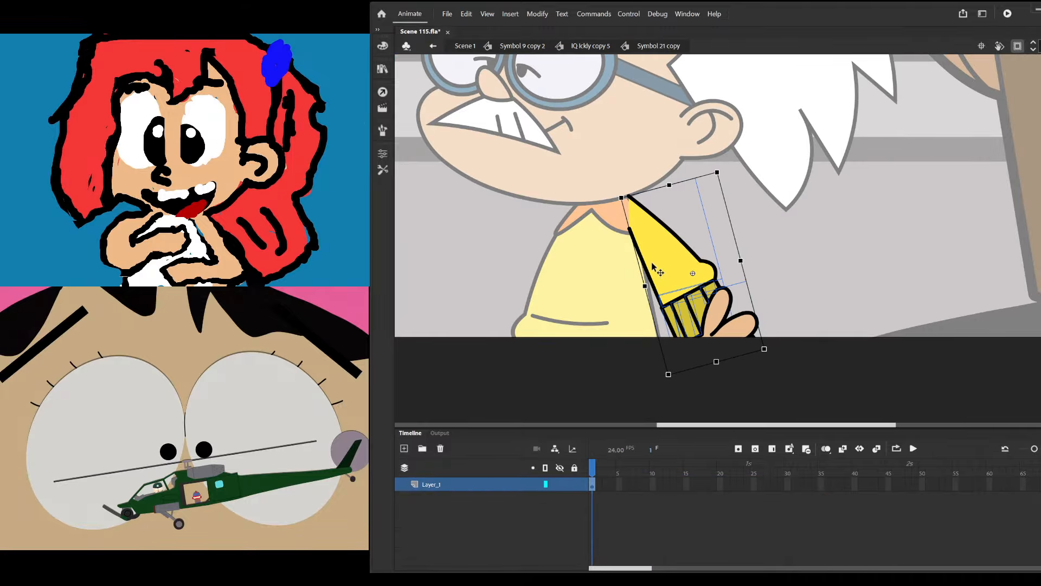
pyautogui.scroll(2, 710, 270)
pyautogui.moveTo(828, 293); pyautogui.dragTo(690, 430)
pyautogui.keyDown('shift'); pyautogui.click(670, 260); pyautogui.keyUp('shift')
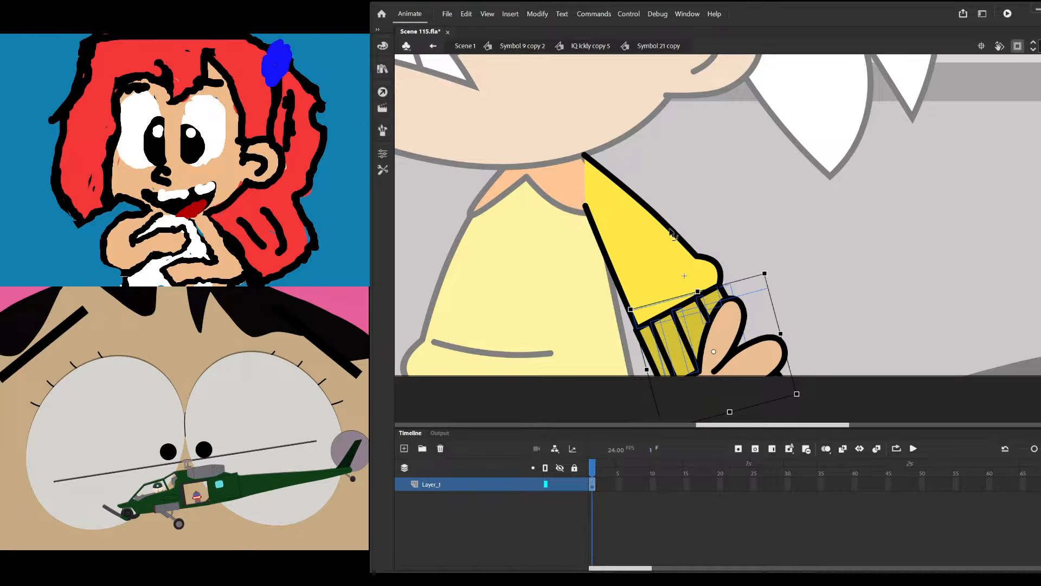
pyautogui.moveTo(786, 274); pyautogui.dragTo(816, 375)
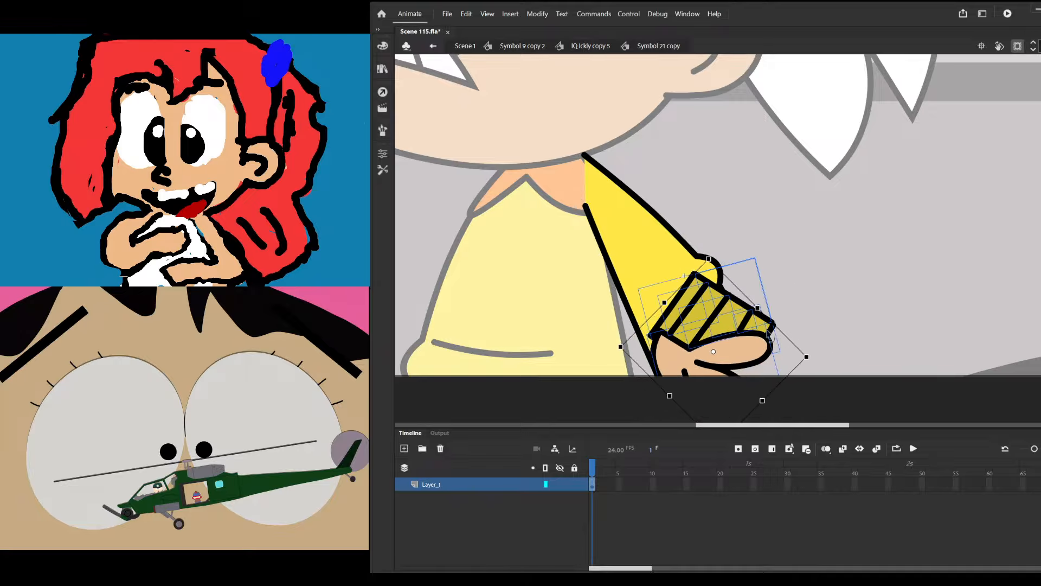
pyautogui.moveTo(751, 343); pyautogui.dragTo(686, 360)
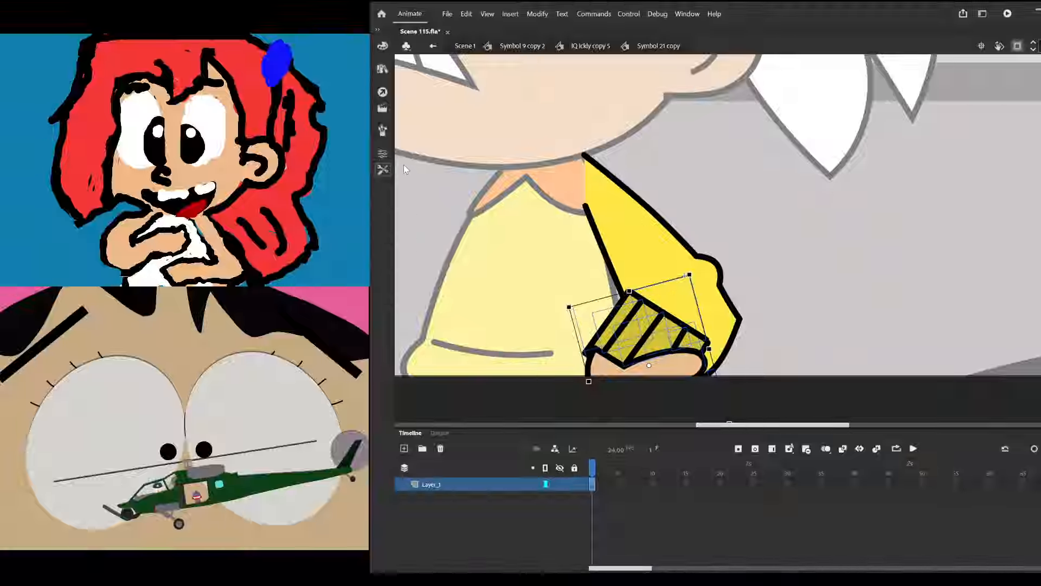
# Reshape the sleeve outline by moving its shoulder end inward and curving the upper edge, inner edge and elbow
pyautogui.press('v')
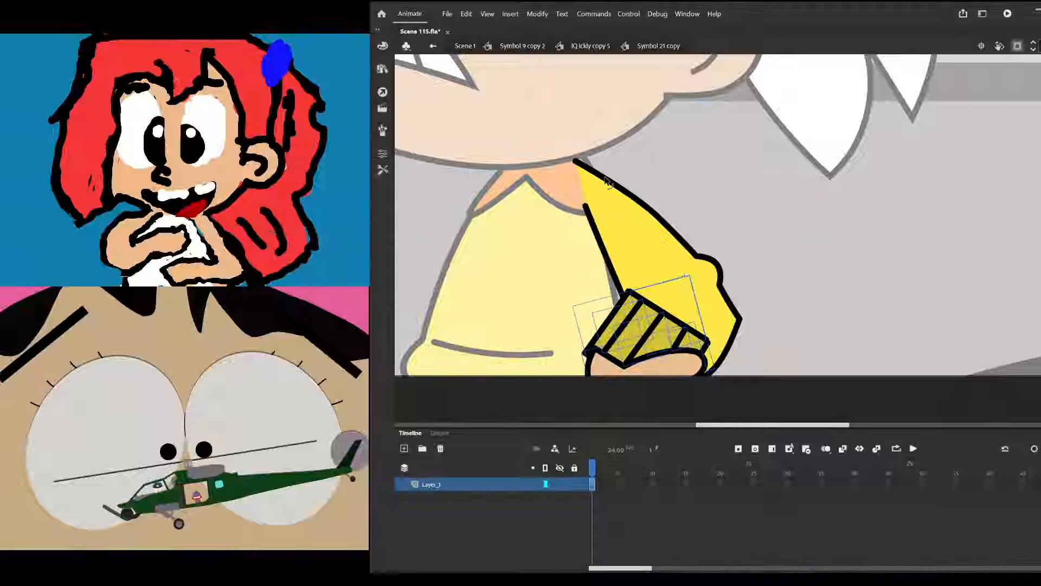
pyautogui.moveTo(623, 178); pyautogui.dragTo(580, 149)
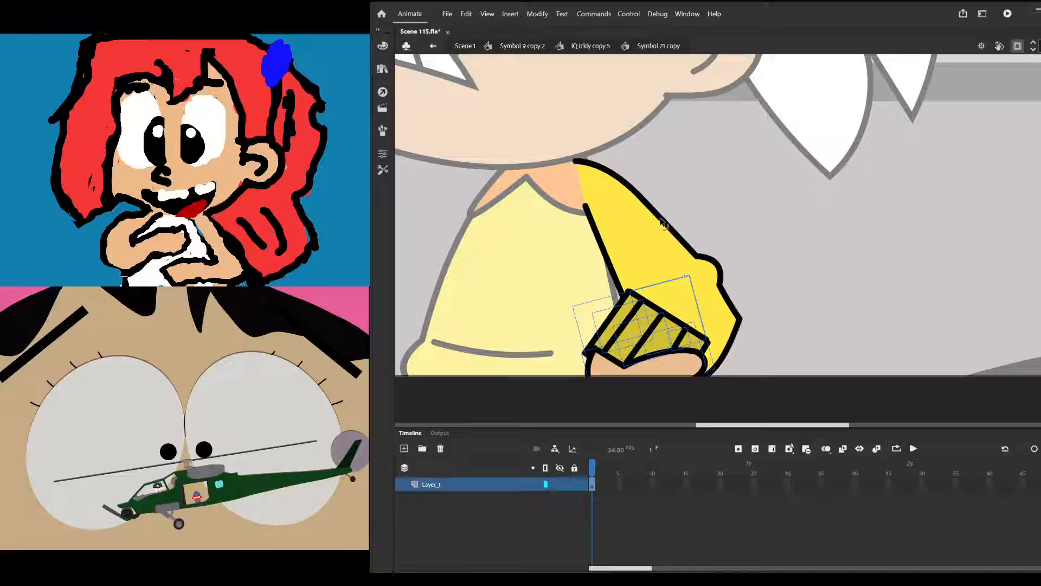
pyautogui.moveTo(668, 227); pyautogui.dragTo(678, 218)
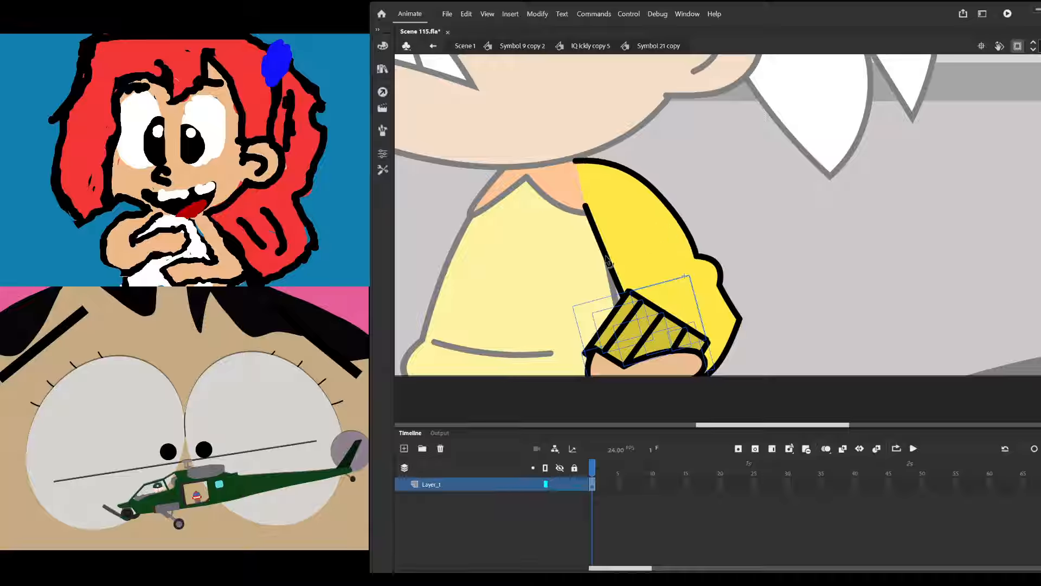
pyautogui.moveTo(609, 263); pyautogui.dragTo(622, 260)
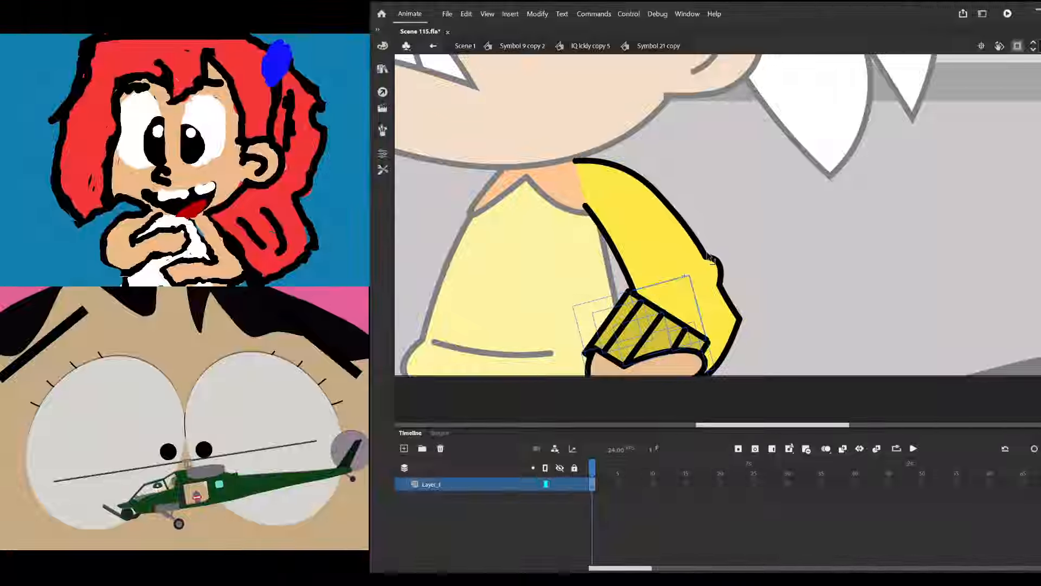
pyautogui.moveTo(727, 289); pyautogui.dragTo(739, 325)
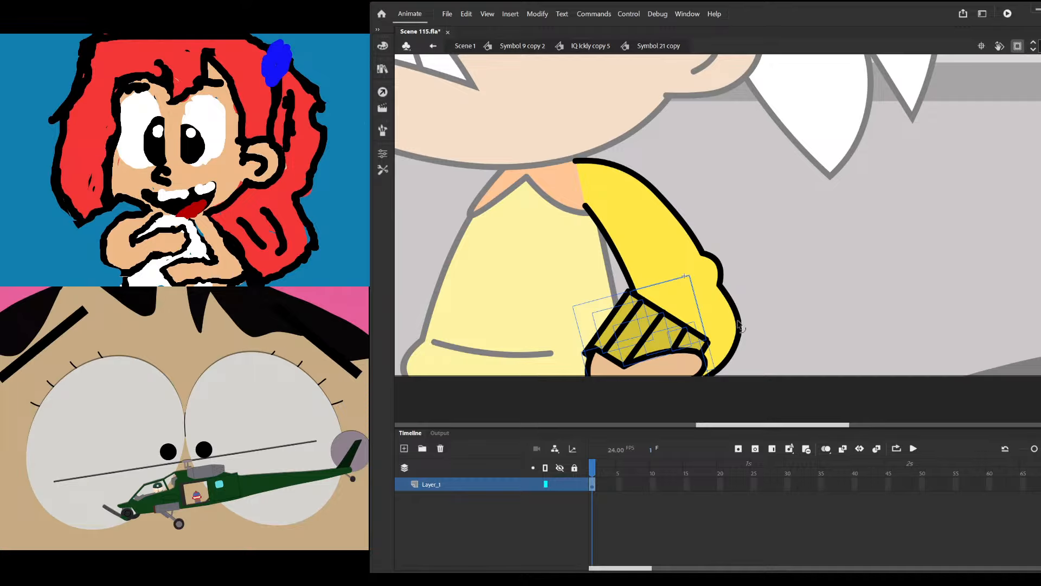
# Inside the sleeve's drawing object, bow the inner edge, pull the lower corner in beside the cuff and round the elbow's underside
pyautogui.doubleClick(658, 247)
pyautogui.moveTo(643, 318); pyautogui.dragTo(607, 317)
pyautogui.moveTo(609, 260); pyautogui.dragTo(632, 260)
pyautogui.scroll(-3, 633, 263)
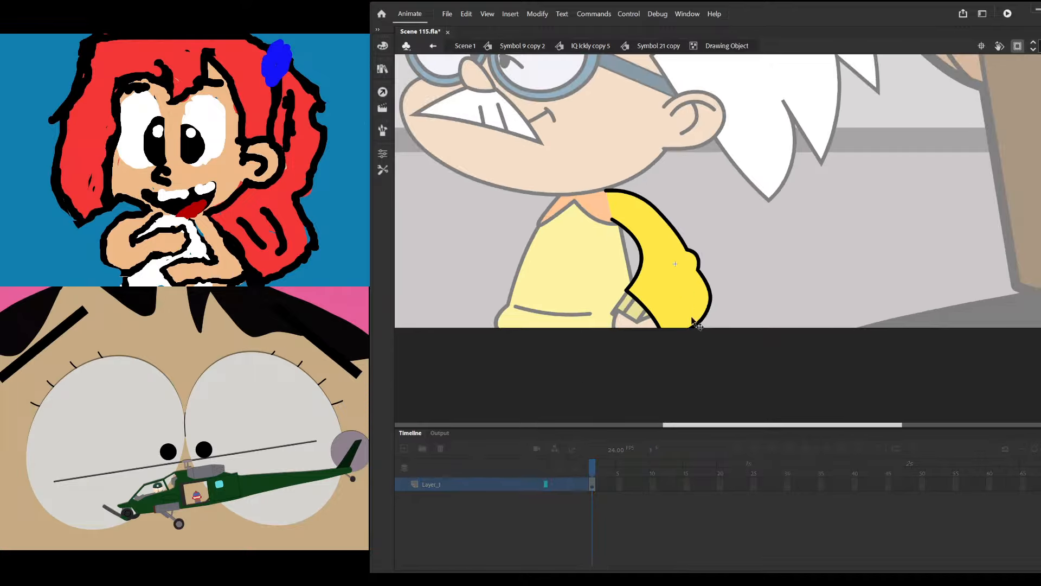
pyautogui.scroll(3, 635, 332)
pyautogui.click(645, 346)
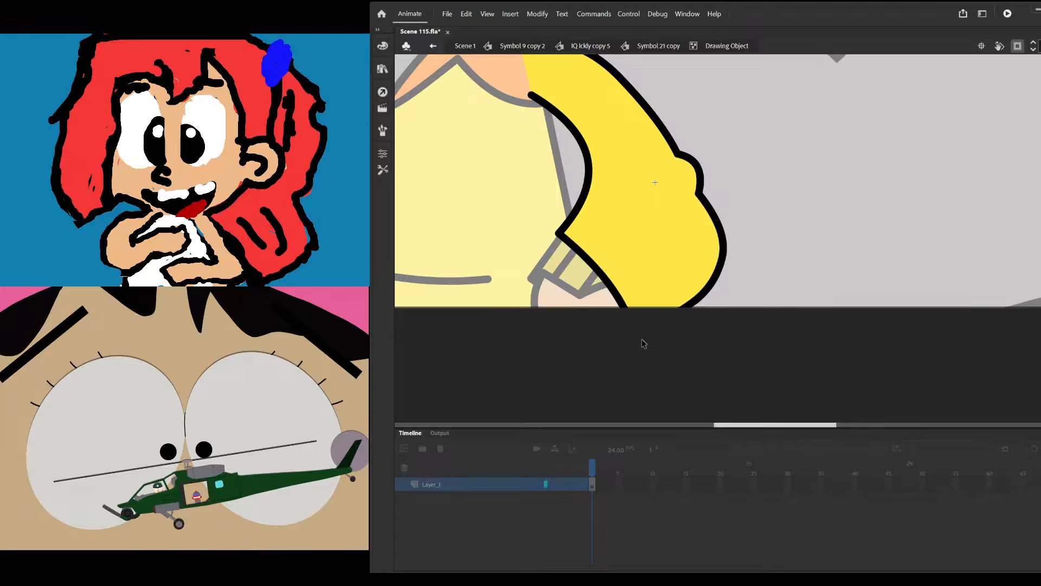
pyautogui.moveTo(642, 339); pyautogui.dragTo(588, 279)
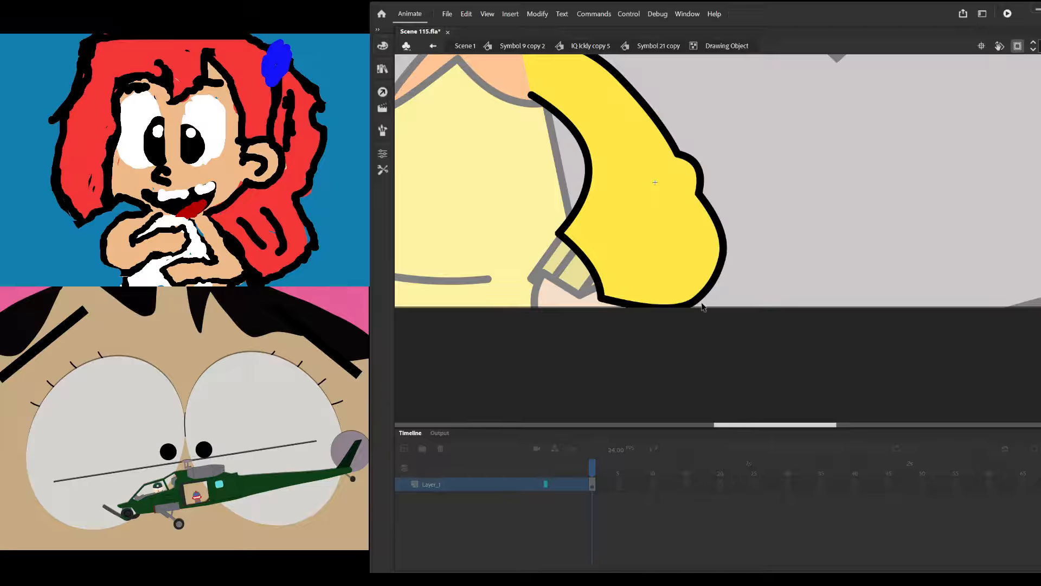
pyautogui.moveTo(701, 296); pyautogui.dragTo(711, 220)
pyautogui.scroll(1, 659, 131)
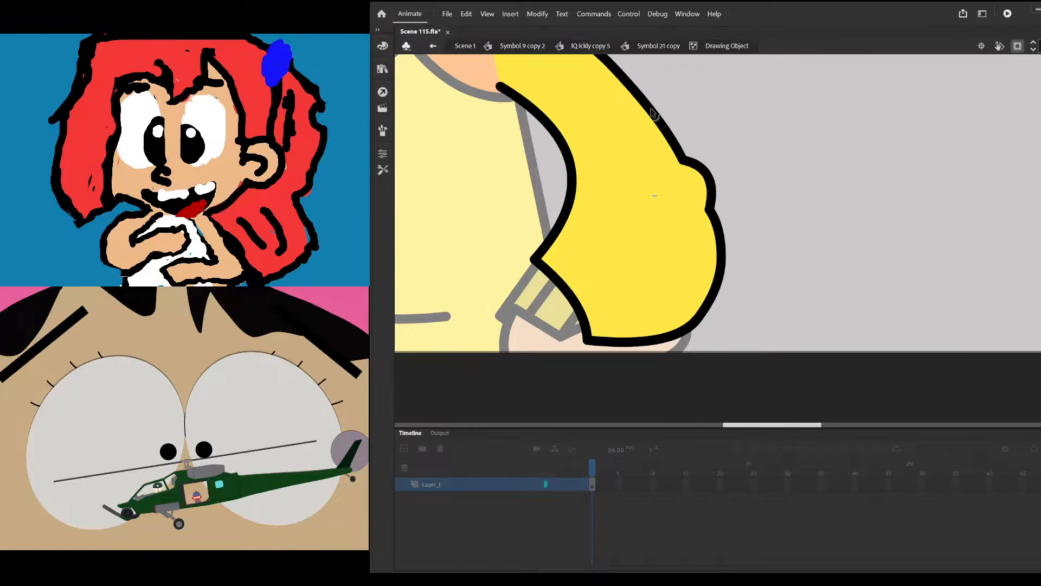
# Bulge the upper arm's outer edge outward, shrink the elbow bump and exit the sleeve's drawing object
pyautogui.moveTo(665, 117); pyautogui.dragTo(689, 124)
pyautogui.moveTo(710, 179)
pyautogui.mouseDown()
pyautogui.moveTo(720, 180)
pyautogui.moveTo(706, 195)
pyautogui.mouseUp()
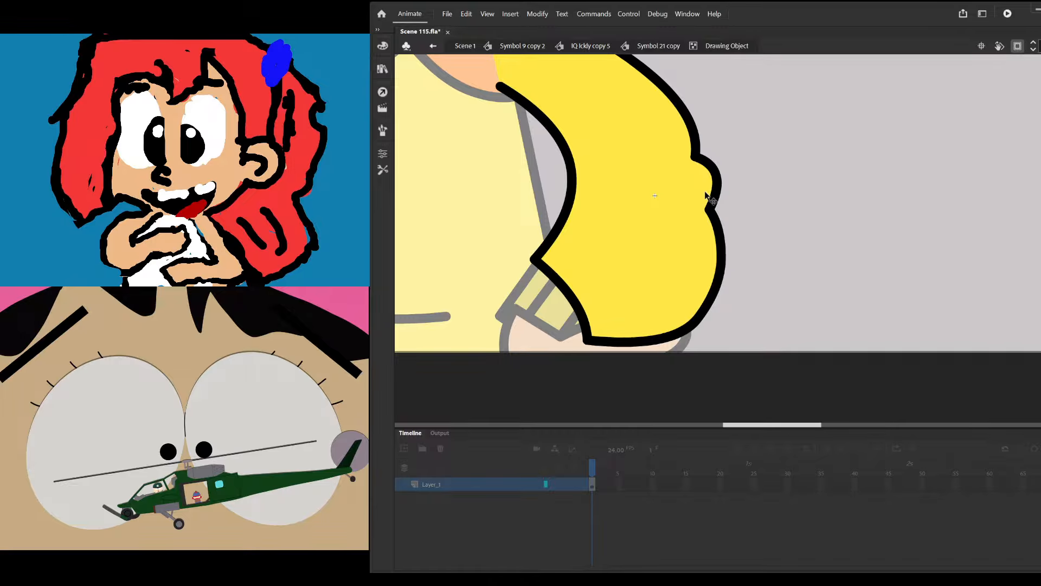
pyautogui.scroll(-1, 705, 207)
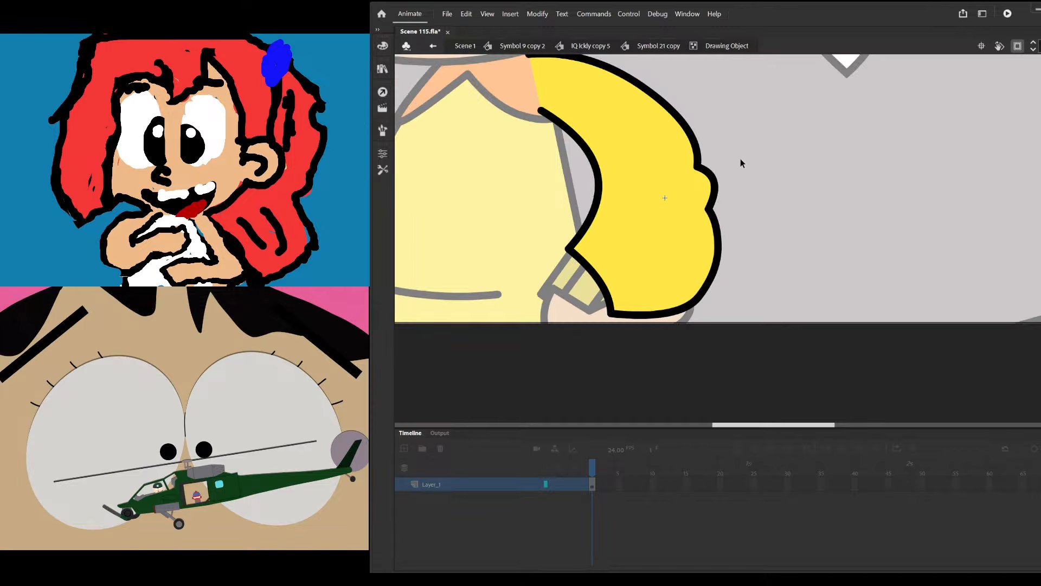
pyautogui.scroll(-2, 740, 158)
pyautogui.click(461, 485)
pyautogui.doubleClick(673, 124)
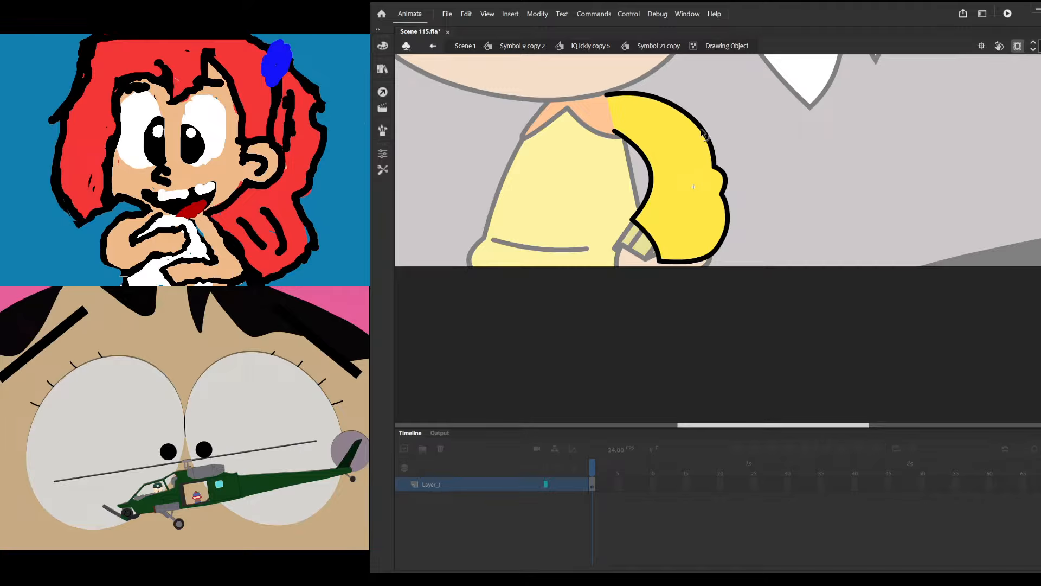
pyautogui.doubleClick(763, 142)
# Widen the striped cuff by pulling its lower inner corner outward over the torso
pyautogui.scroll(2, 617, 248)
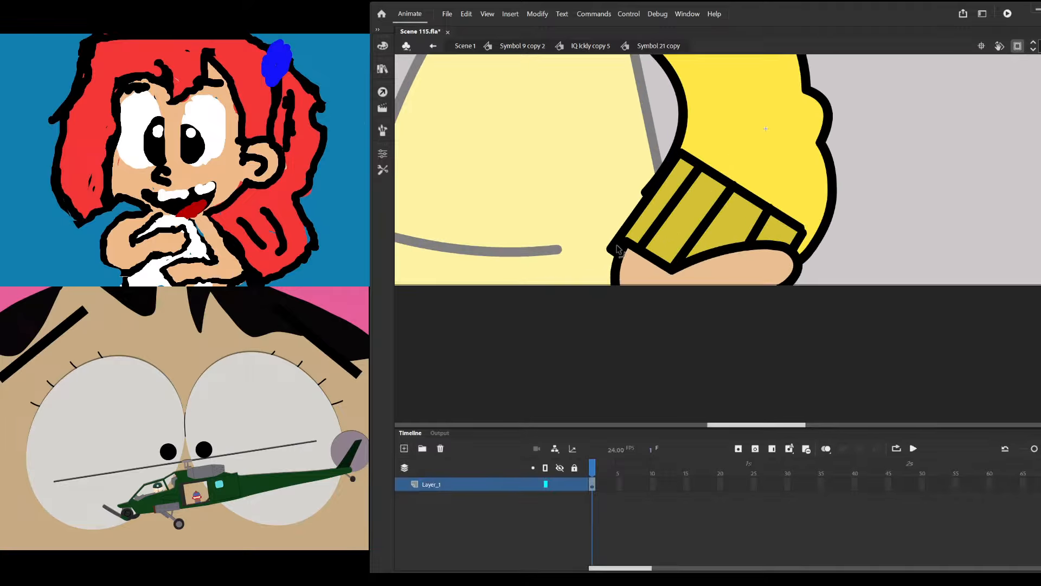
pyautogui.doubleClick(616, 249)
pyautogui.moveTo(613, 247); pyautogui.dragTo(594, 237)
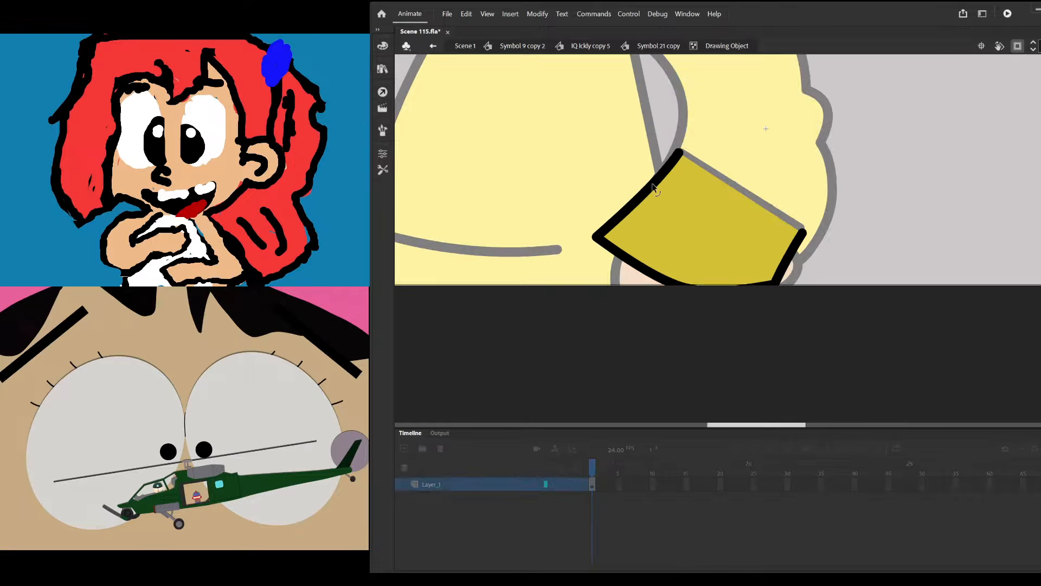
pyautogui.doubleClick(623, 158)
pyautogui.scroll(-2, 647, 239)
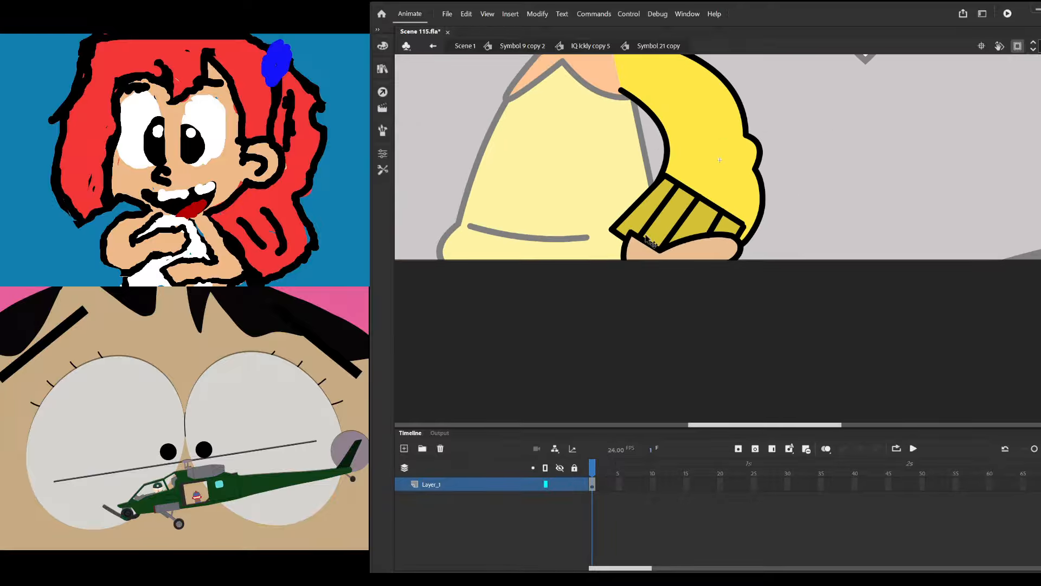
# Reshape the hand outline so its inner upper corner meets the widened cuff's corner
pyautogui.scroll(2, 647, 238)
pyautogui.doubleClick(618, 234)
pyautogui.moveTo(610, 232)
pyautogui.mouseDown()
pyautogui.moveTo(592, 223)
pyautogui.moveTo(585, 259)
pyautogui.moveTo(597, 249)
pyautogui.mouseUp()
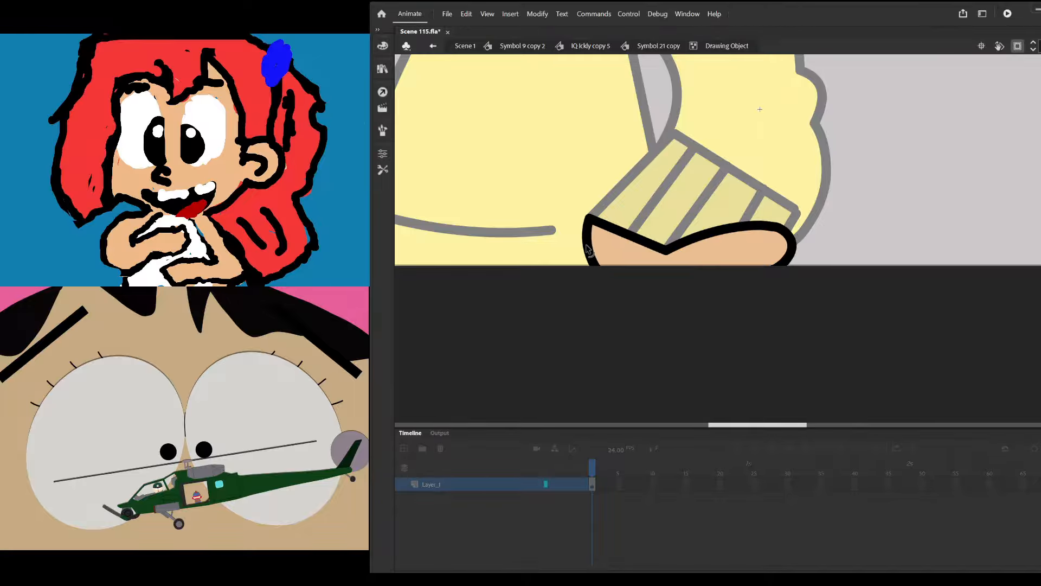
pyautogui.scroll(-2, 585, 260)
pyautogui.doubleClick(795, 210)
# Adjust the cuff's outer corner beside the elbow and return to IQ Ickly copy 5
pyautogui.scroll(3, 631, 254)
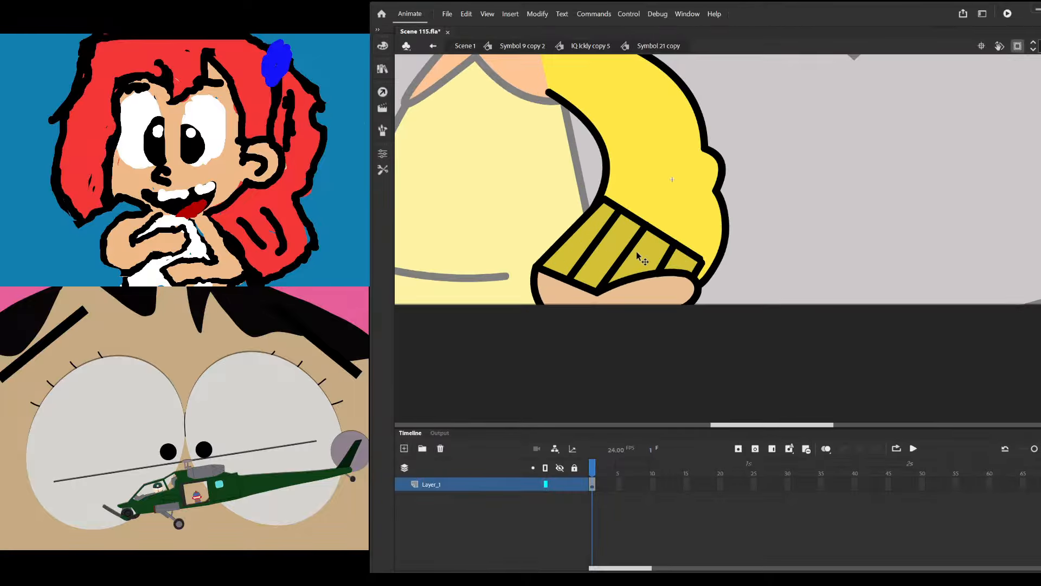
pyautogui.scroll(2, 721, 252)
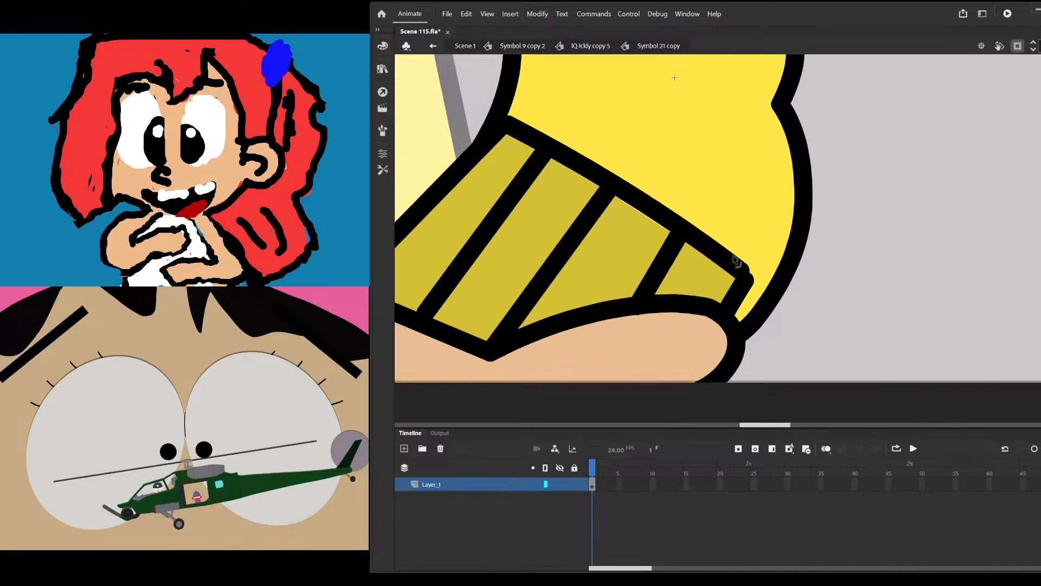
pyautogui.moveTo(759, 280); pyautogui.dragTo(757, 284)
pyautogui.scroll(-6, 733, 267)
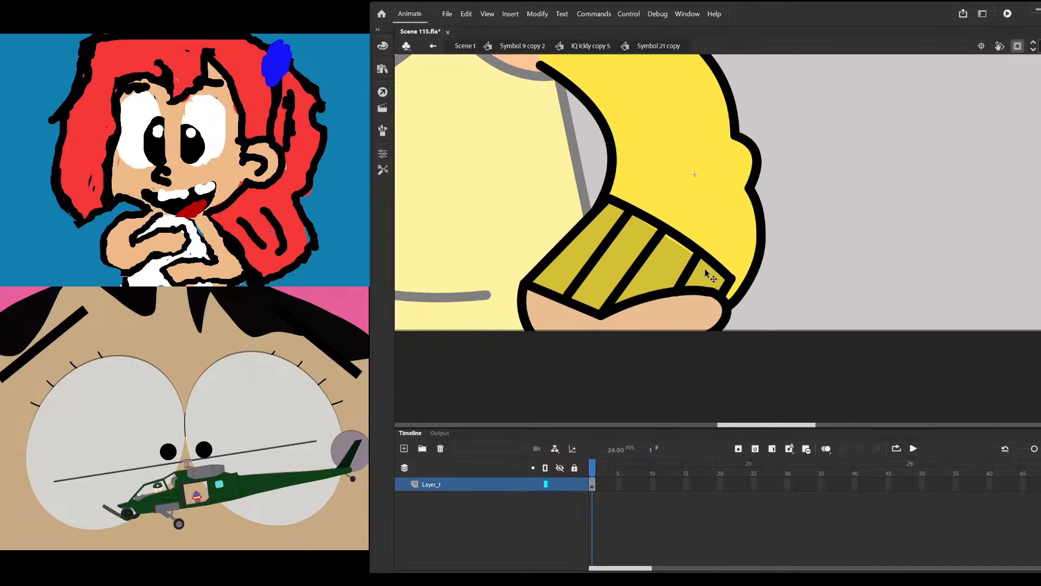
pyautogui.doubleClick(741, 228)
# Reshape the sleeve's shoulder end inside the arm symbol, moving both line ends inward and down and lowering the upper curve
pyautogui.scroll(5, 678, 258)
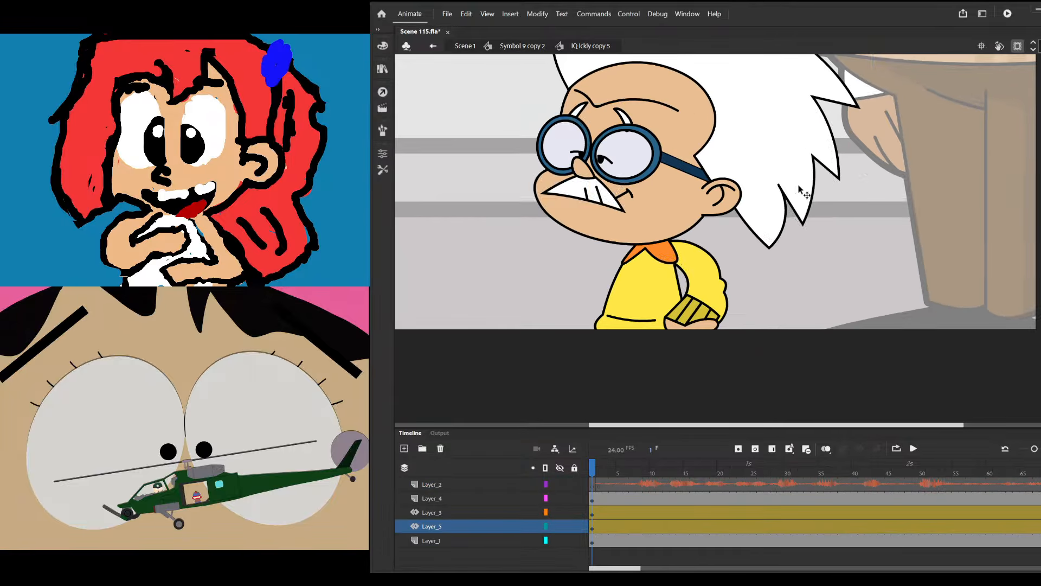
pyautogui.doubleClick(628, 268)
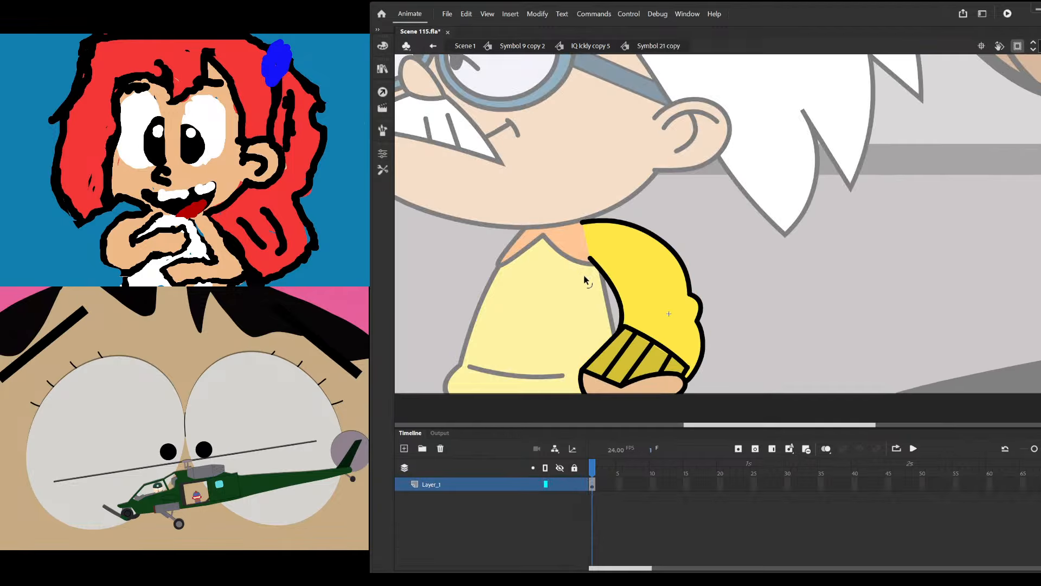
pyautogui.moveTo(592, 264); pyautogui.dragTo(581, 278)
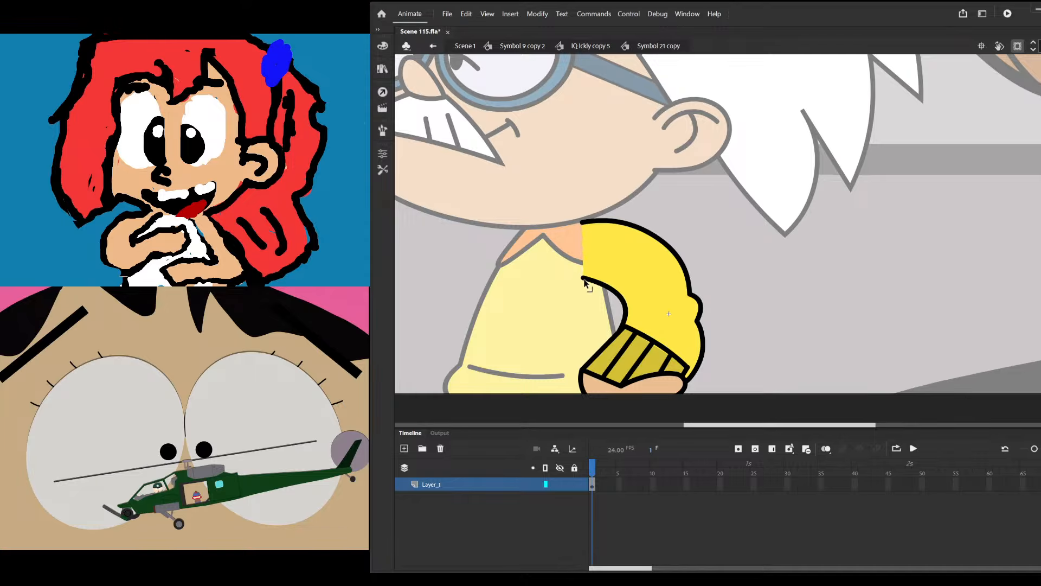
pyautogui.moveTo(581, 223); pyautogui.dragTo(578, 232)
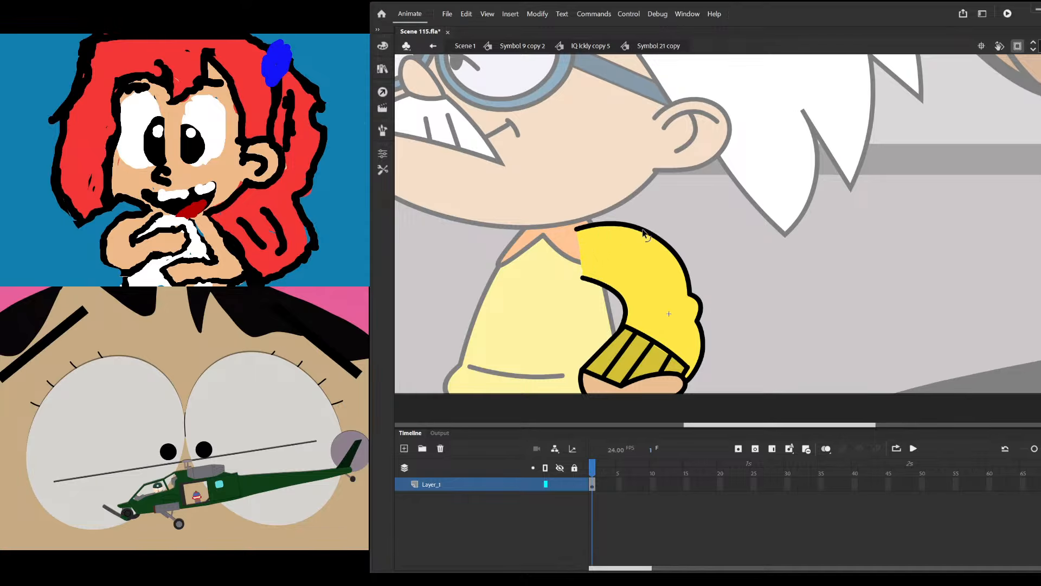
pyautogui.moveTo(641, 227); pyautogui.dragTo(643, 243)
pyautogui.doubleClick(710, 245)
pyautogui.scroll(-5, 641, 260)
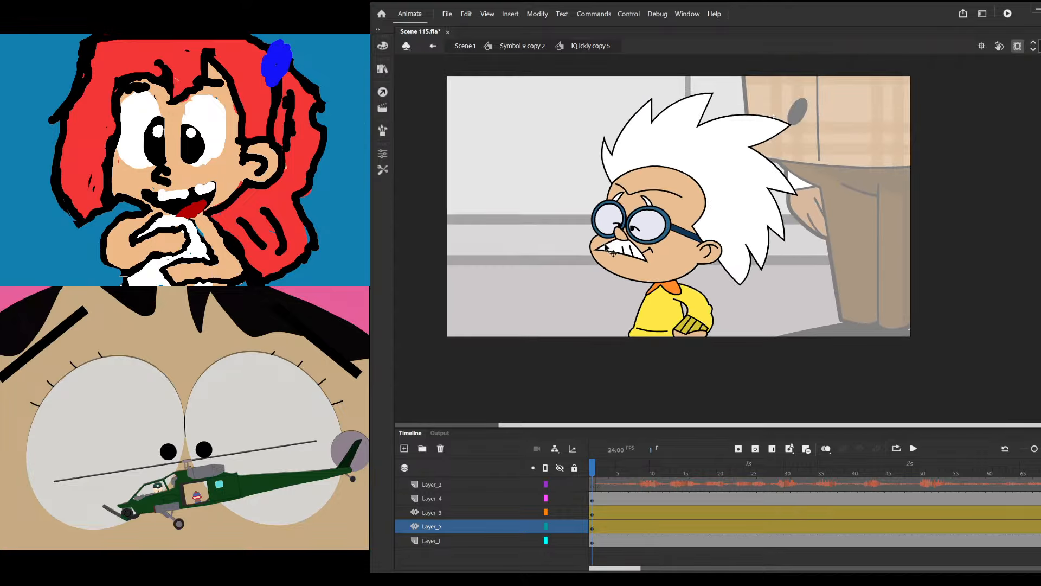
# Paste a copy of the bent arm on Layer_1, mirror it and fit it behind the torso's opposite side
pyautogui.scroll(3, 700, 320)
pyautogui.click(696, 298)
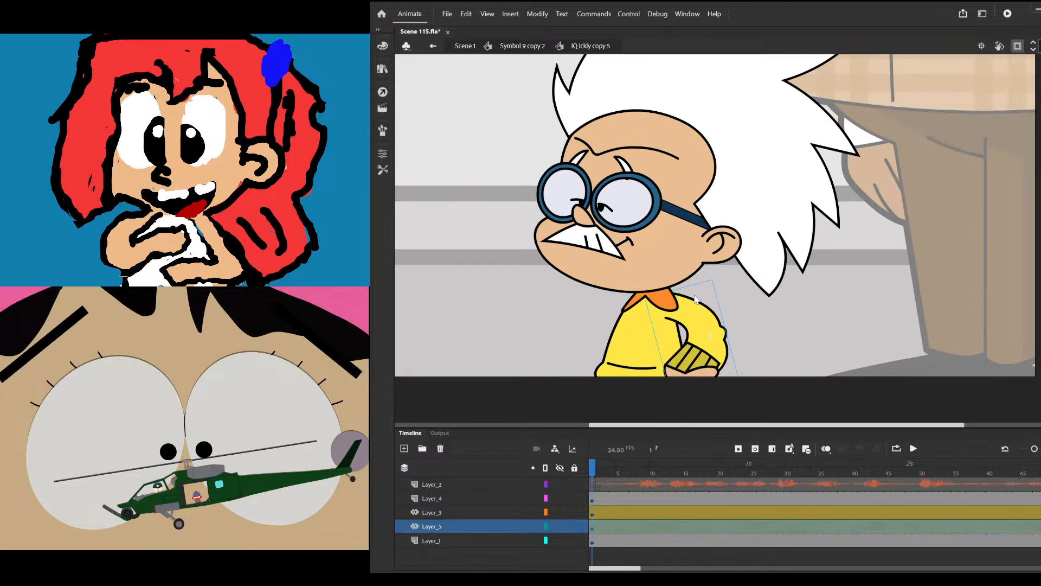
pyautogui.click(627, 336)
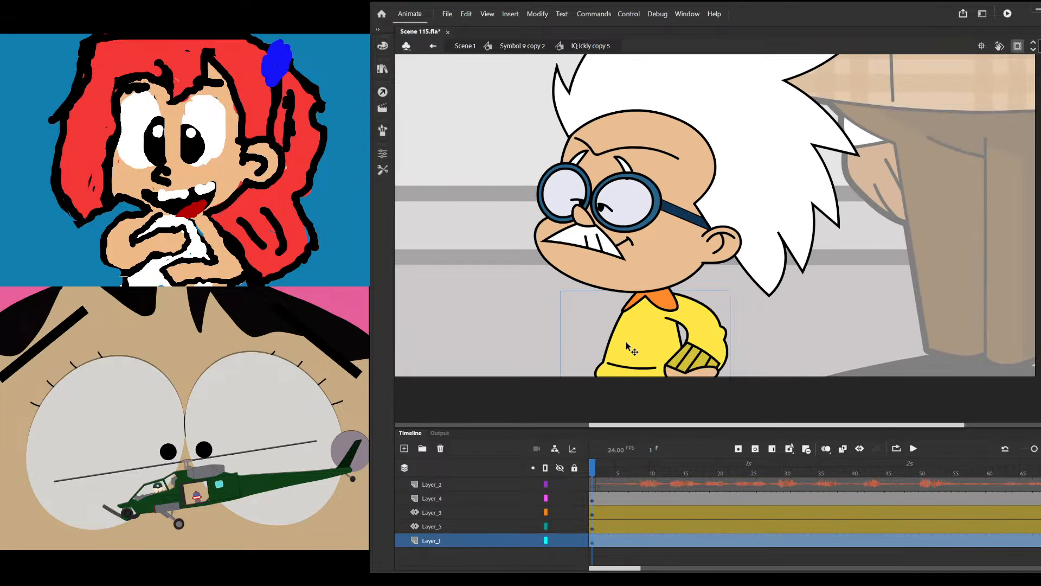
pyautogui.hotkey('ctrl', 'v')
pyautogui.moveTo(742, 279); pyautogui.dragTo(588, 371)
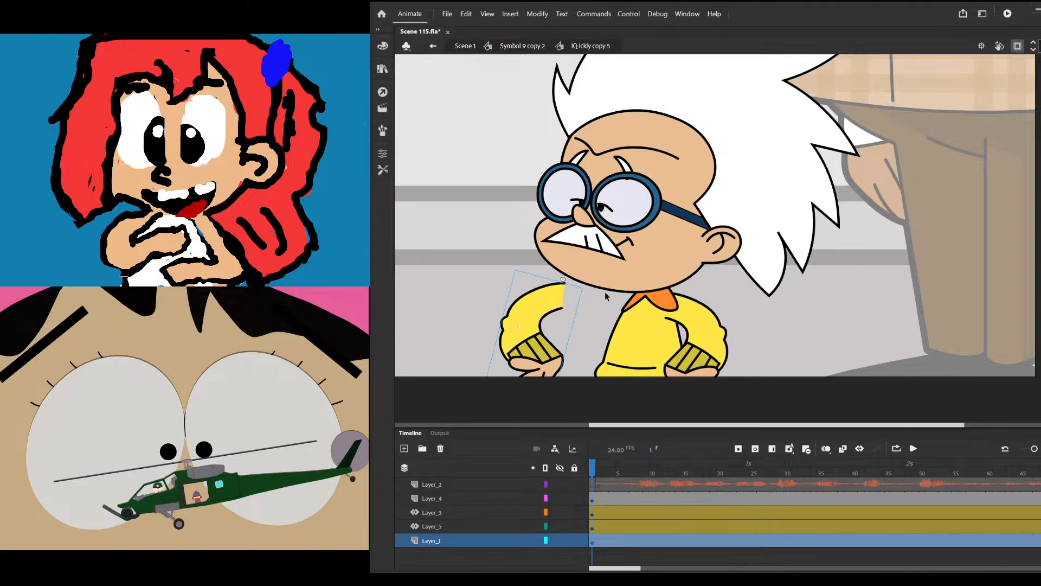
pyautogui.moveTo(604, 291); pyautogui.dragTo(590, 333)
pyautogui.click(562, 334)
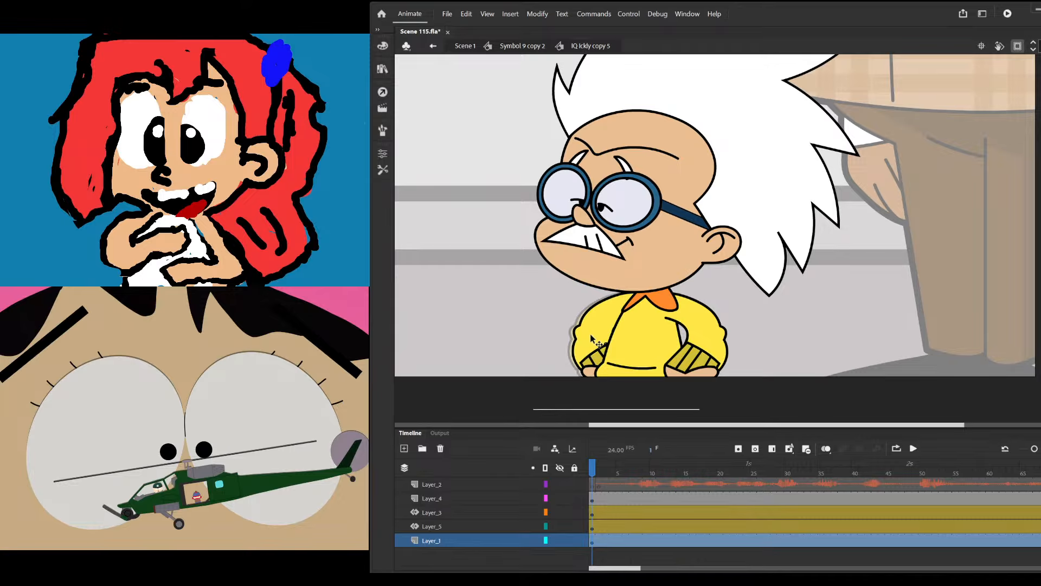
pyautogui.click(539, 334)
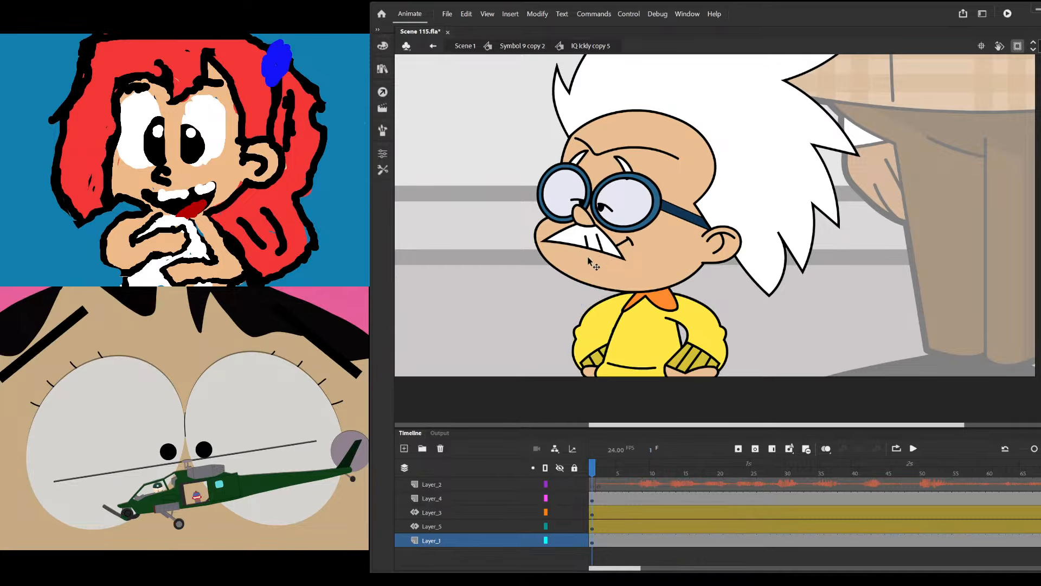
# Inside the front arm symbol, taper the shoulder end of the sleeve's inner line to a point with the Width tool
pyautogui.scroll(4, 653, 298)
pyautogui.click(657, 275)
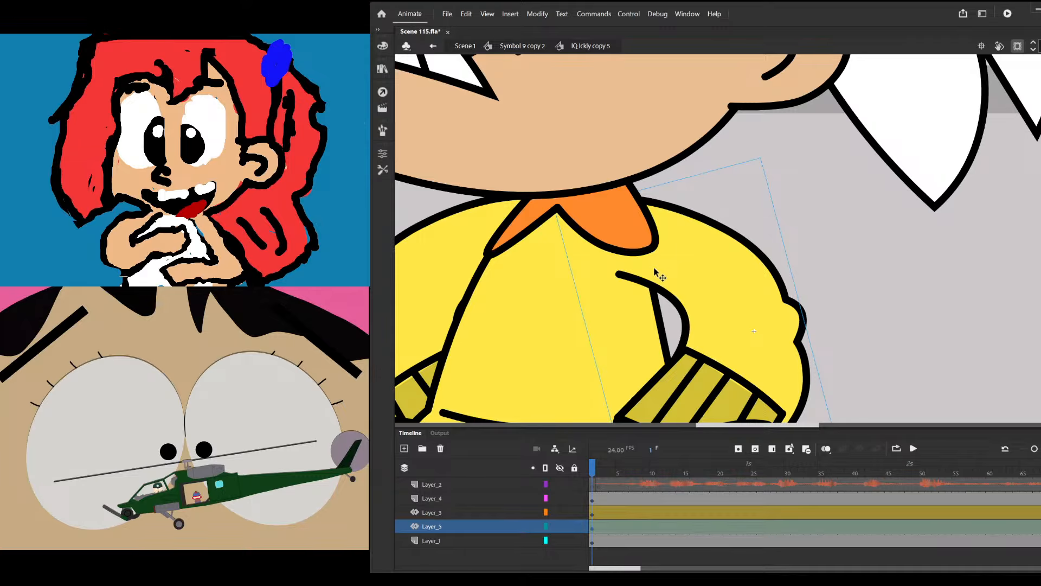
pyautogui.doubleClick(657, 274)
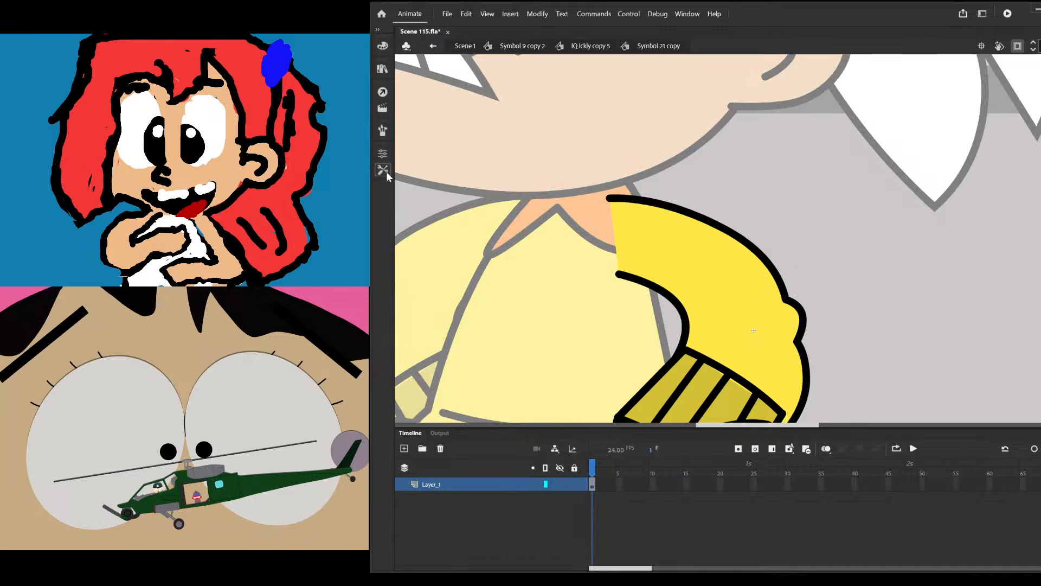
pyautogui.scroll(2, 629, 308)
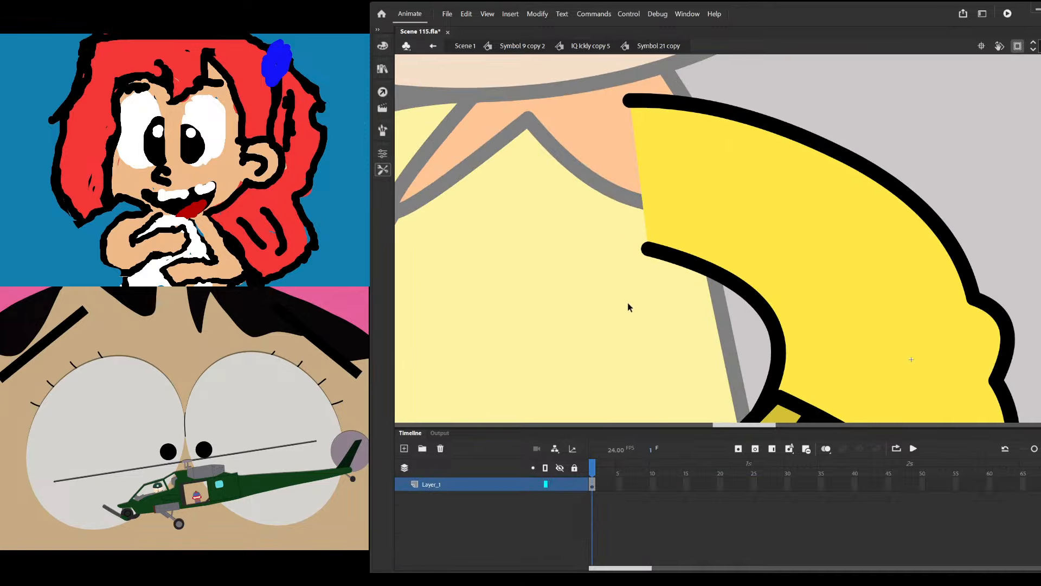
pyautogui.scroll(1, 730, 288)
pyautogui.moveTo(751, 290); pyautogui.dragTo(686, 276)
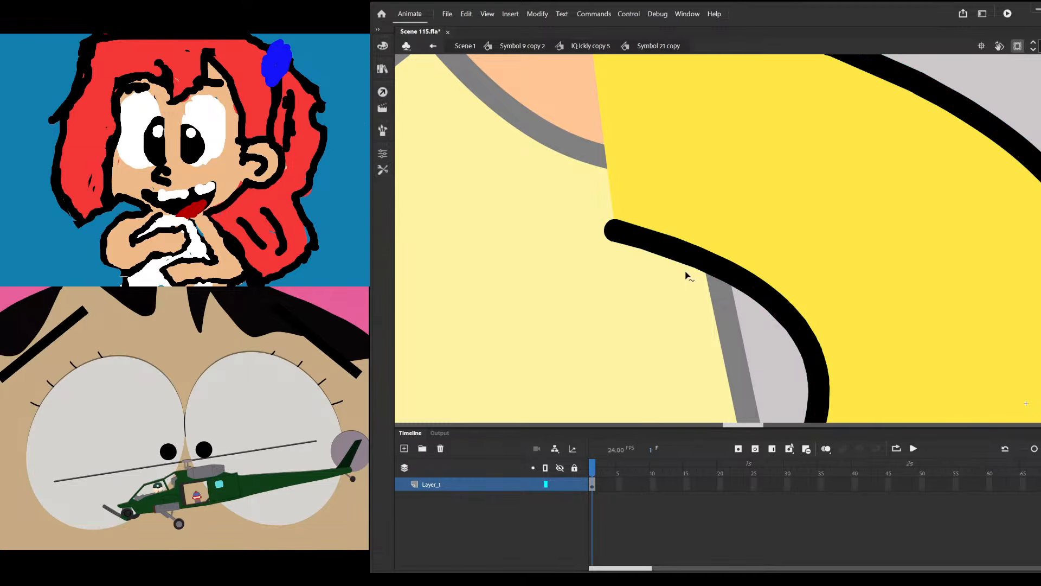
pyautogui.moveTo(612, 238); pyautogui.dragTo(613, 230)
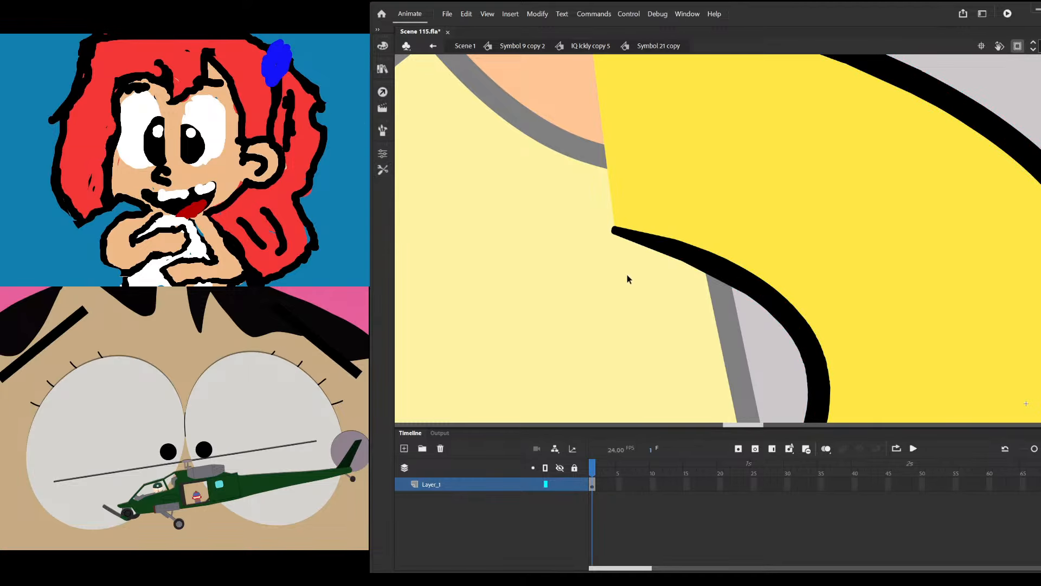
pyautogui.scroll(-4, 641, 302)
pyautogui.scroll(1, 542, 244)
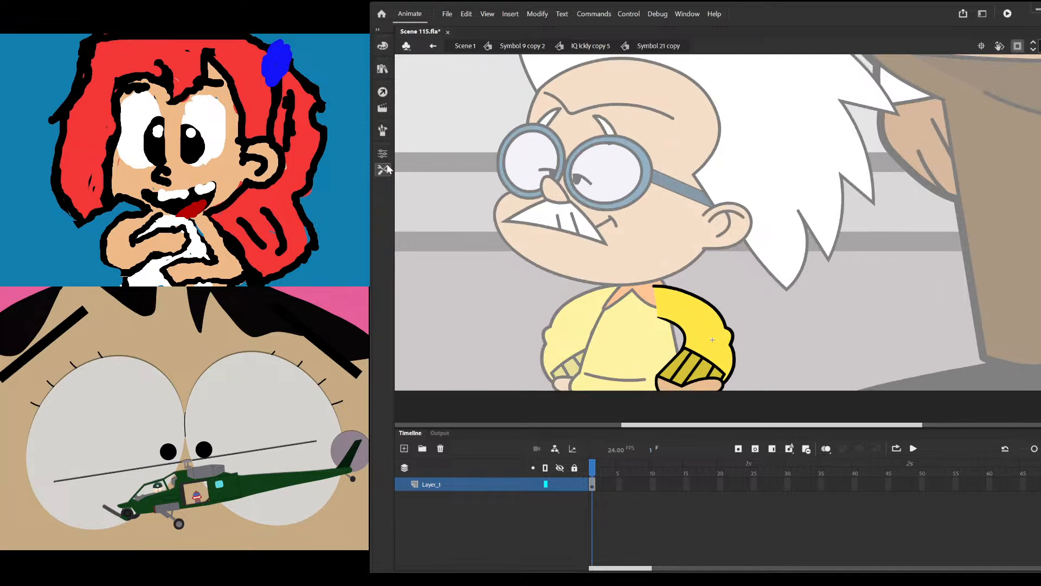
pyautogui.doubleClick(435, 91)
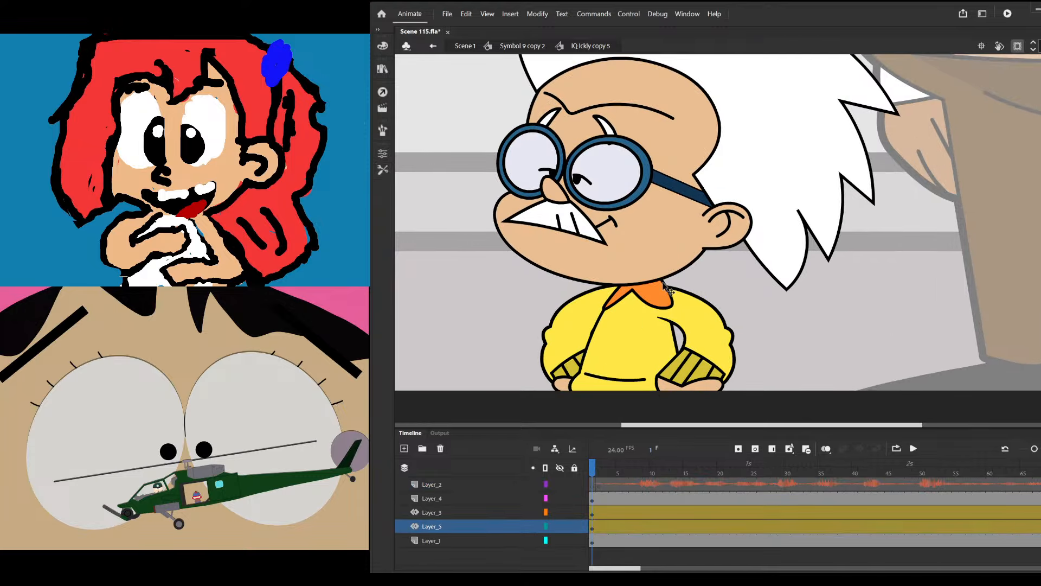
# Remove the tweens from Layer_3 and Layer_5 and check the finished pose
pyautogui.scroll(-5, 651, 293)
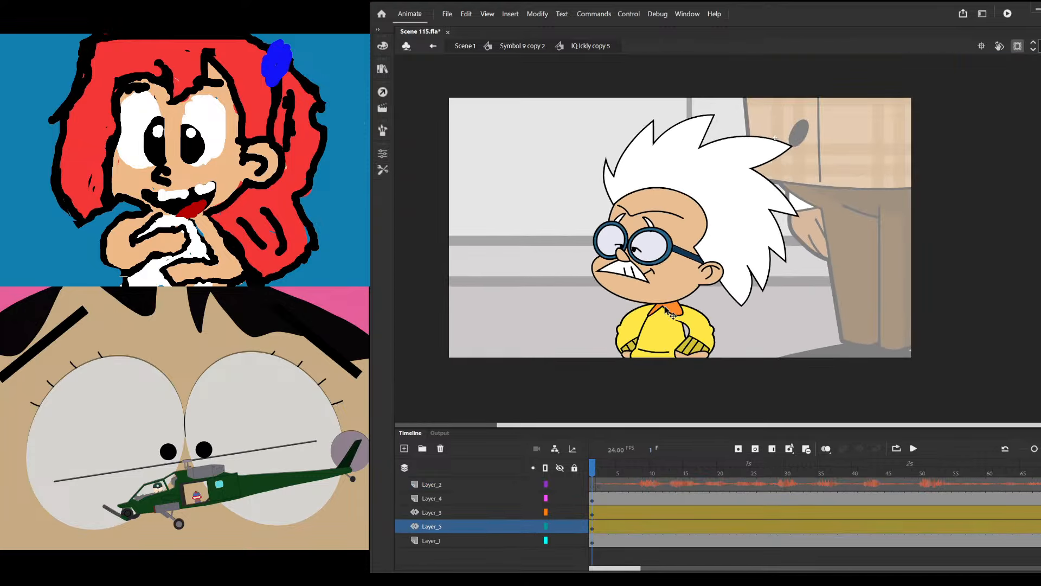
pyautogui.click(593, 527)
pyautogui.click(558, 239)
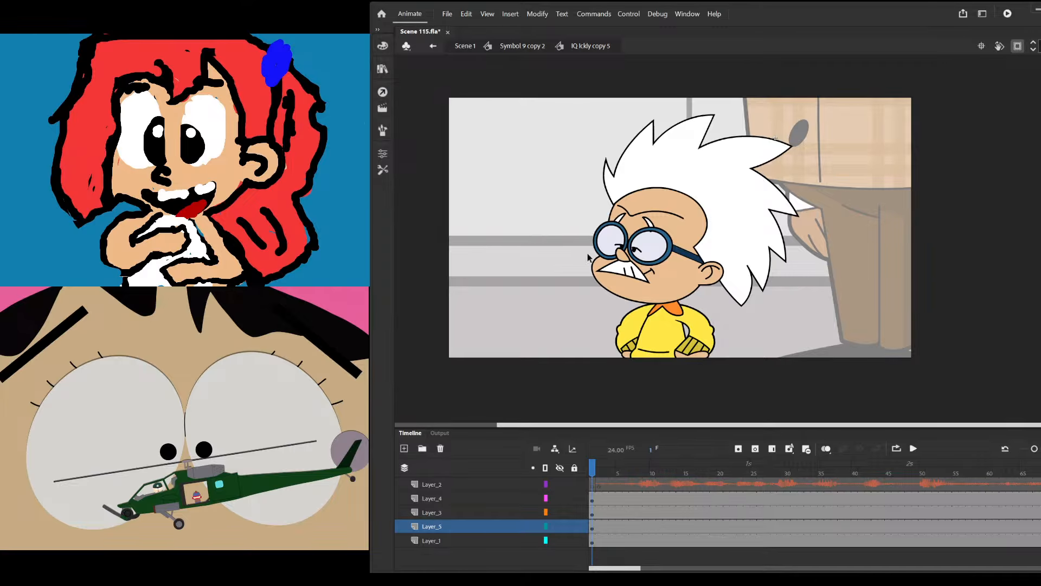
pyautogui.scroll(2, 696, 353)
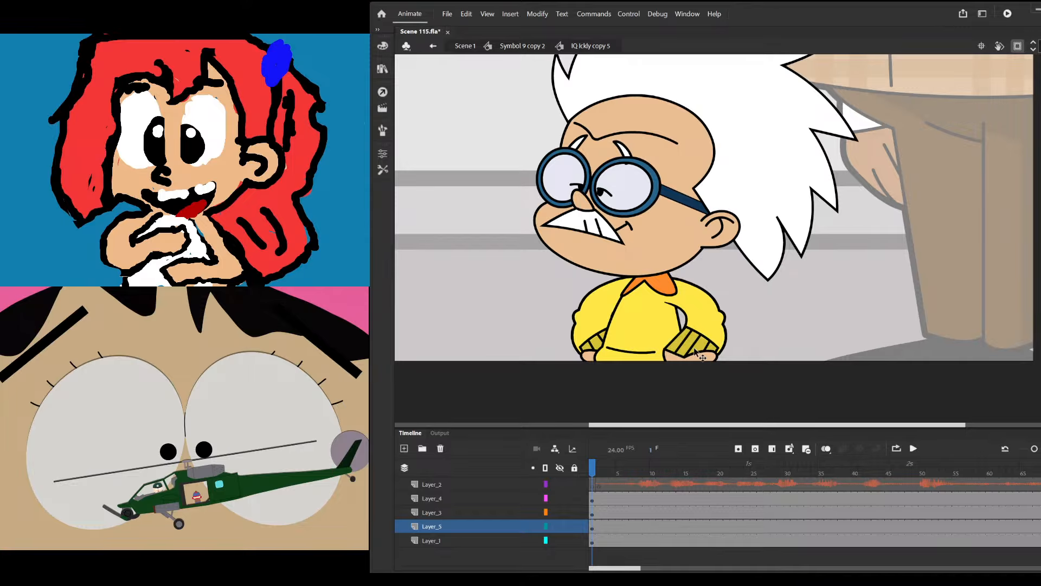
pyautogui.hotkey('ctrl', '-')
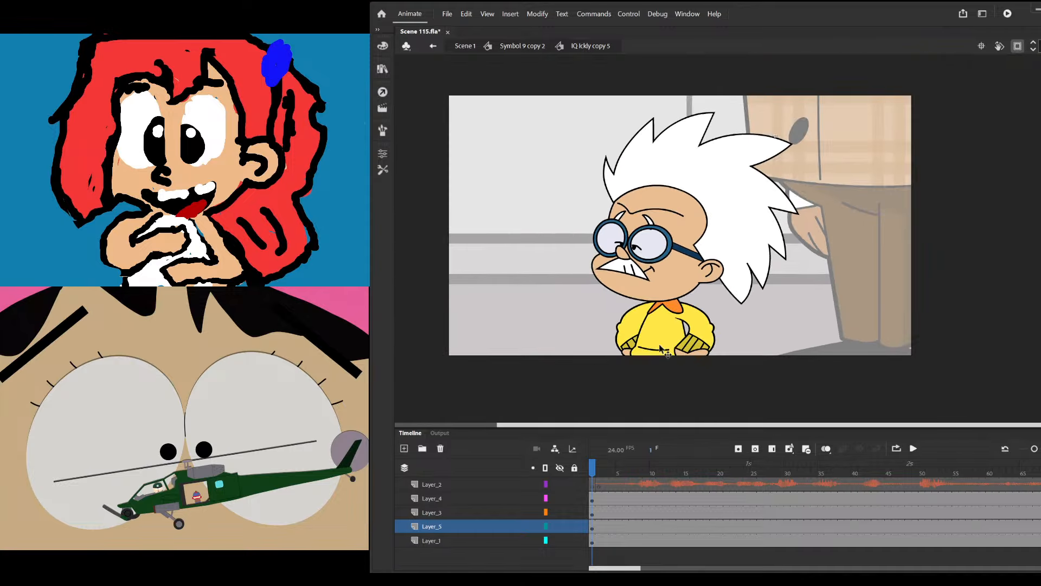
# Select the dialogue audio on Layer_2 at frame 2, and open the white-haired head symbol for editing
pyautogui.hotkey('ctrl', '-')
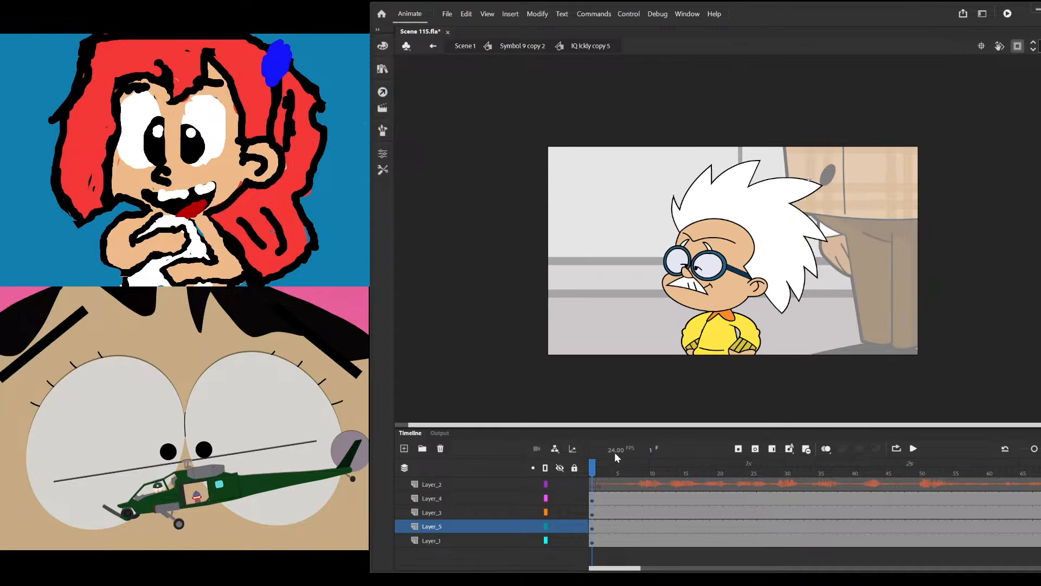
pyautogui.moveTo(626, 470); pyautogui.dragTo(591, 470)
pyautogui.click(598, 487)
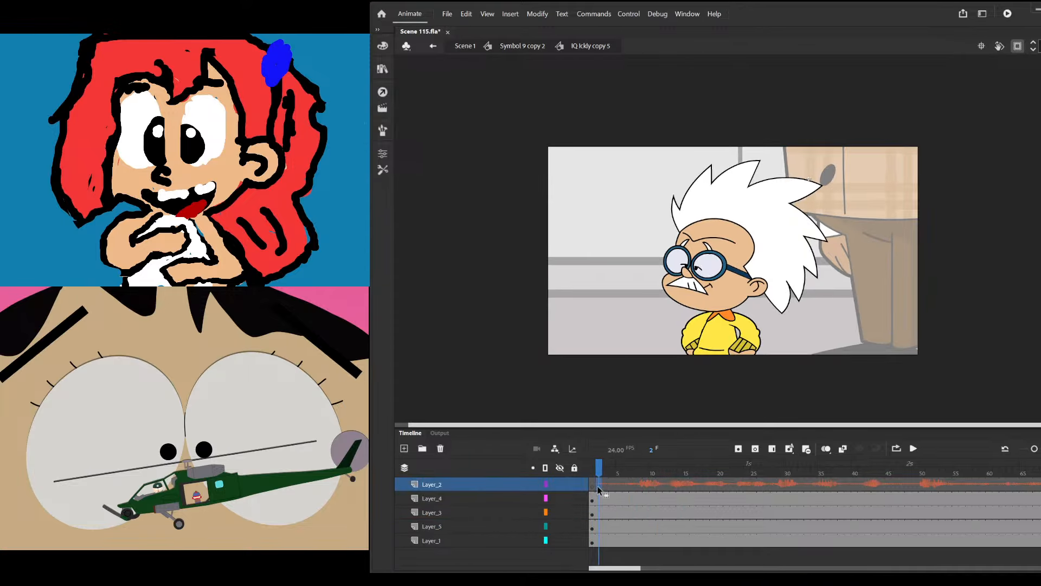
pyautogui.click(700, 291)
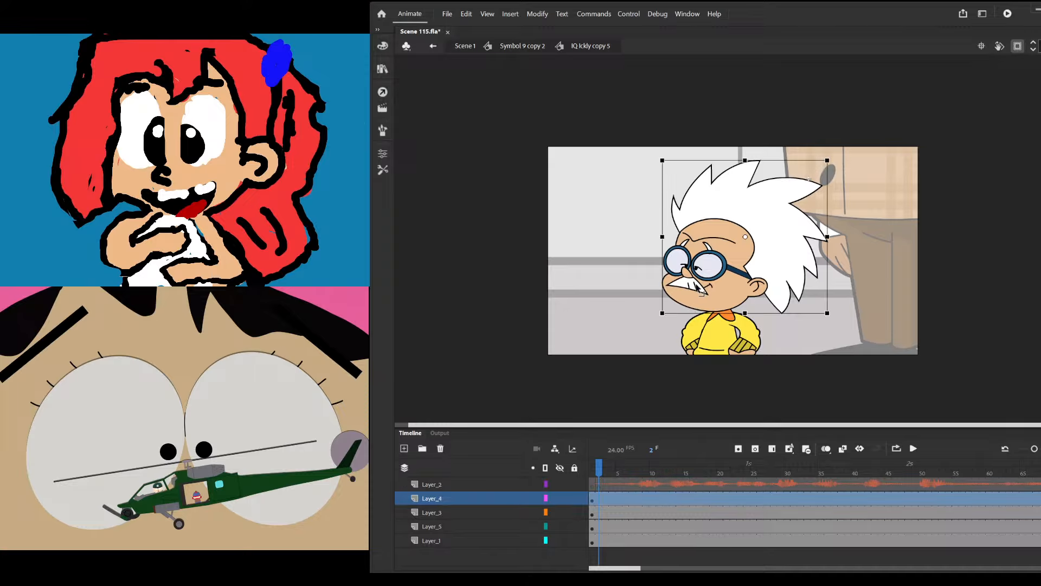
pyautogui.doubleClick(698, 289)
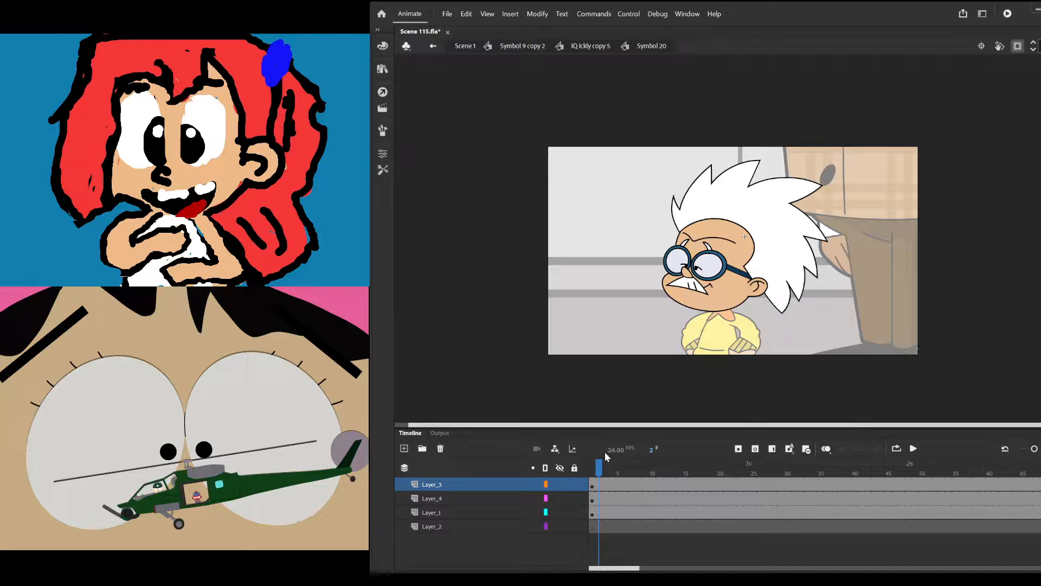
# Add a new layer above Layer_3 inside the head symbol and place the dialogue audio on it
pyautogui.click(708, 298)
pyautogui.scroll(2, 705, 293)
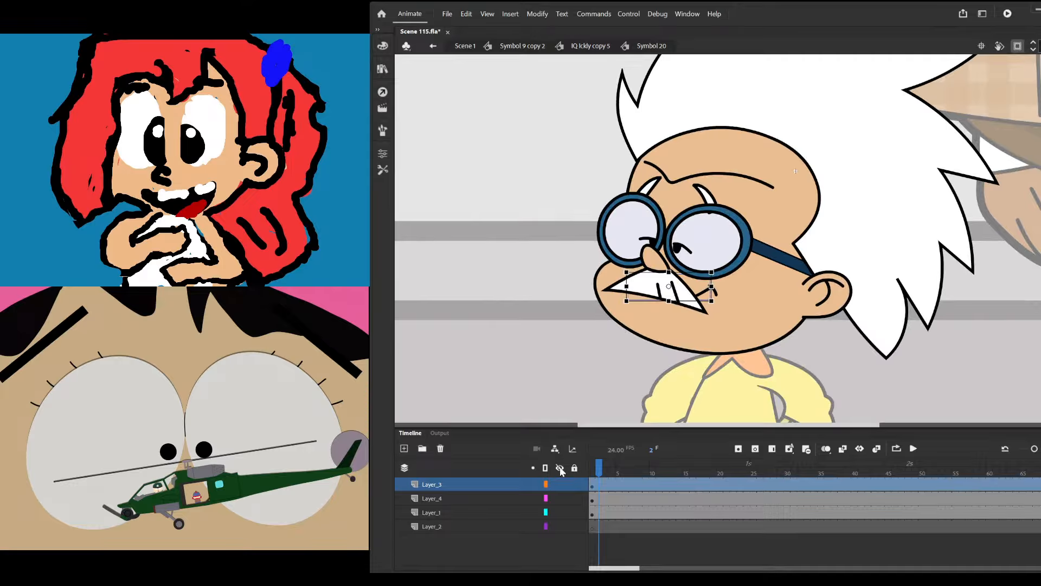
pyautogui.click(602, 485)
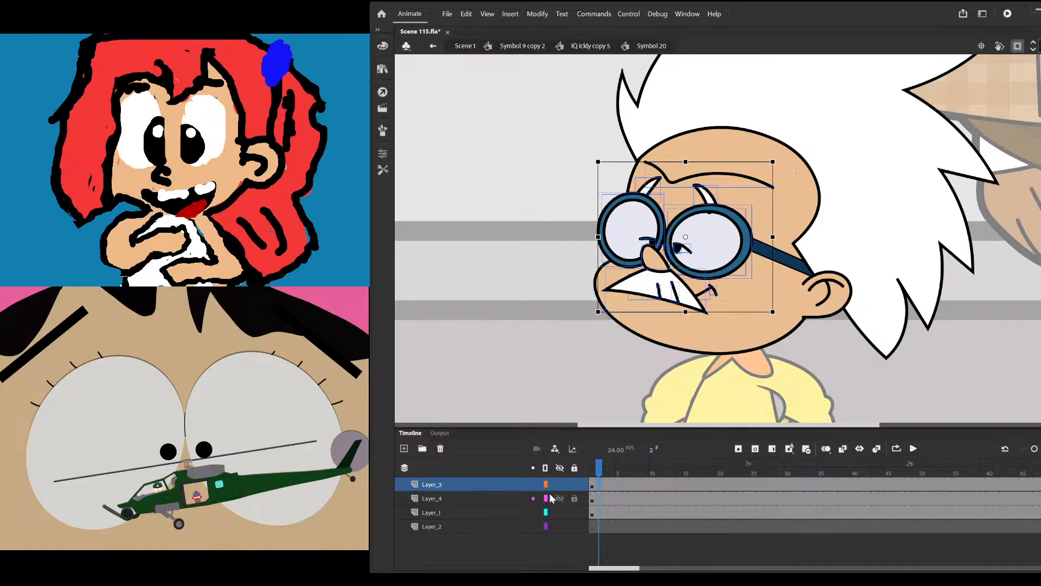
pyautogui.click(530, 486)
pyautogui.hotkey('ctrl', 'shift', 'n')
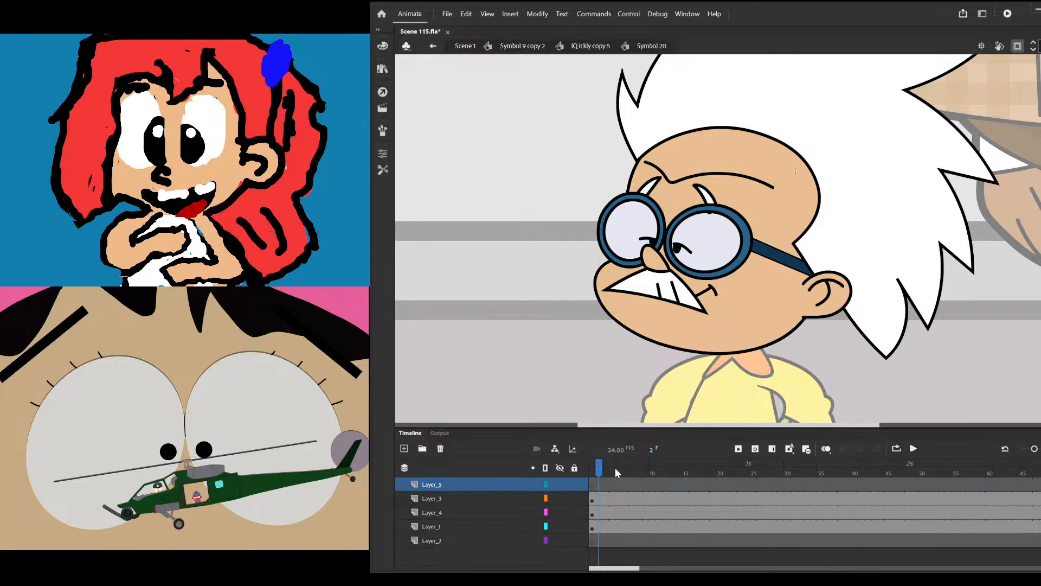
pyautogui.click(602, 484)
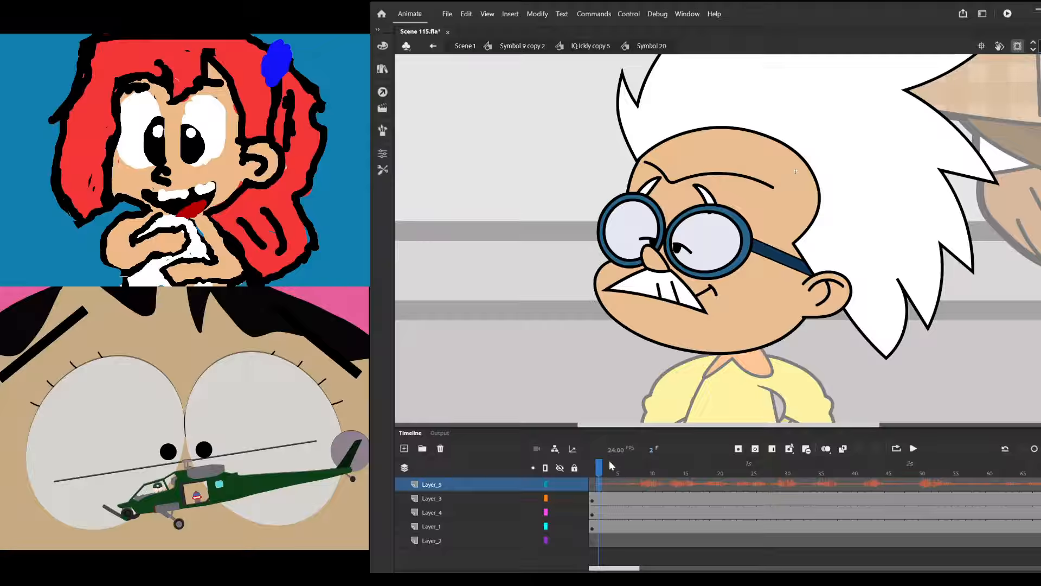
# Move the nose, mustache and mouth from Layer_3 onto a new layer directly above it, pasted in place at frame 1
pyautogui.moveTo(609, 464); pyautogui.dragTo(633, 510)
pyautogui.click(658, 295)
pyautogui.click(667, 293)
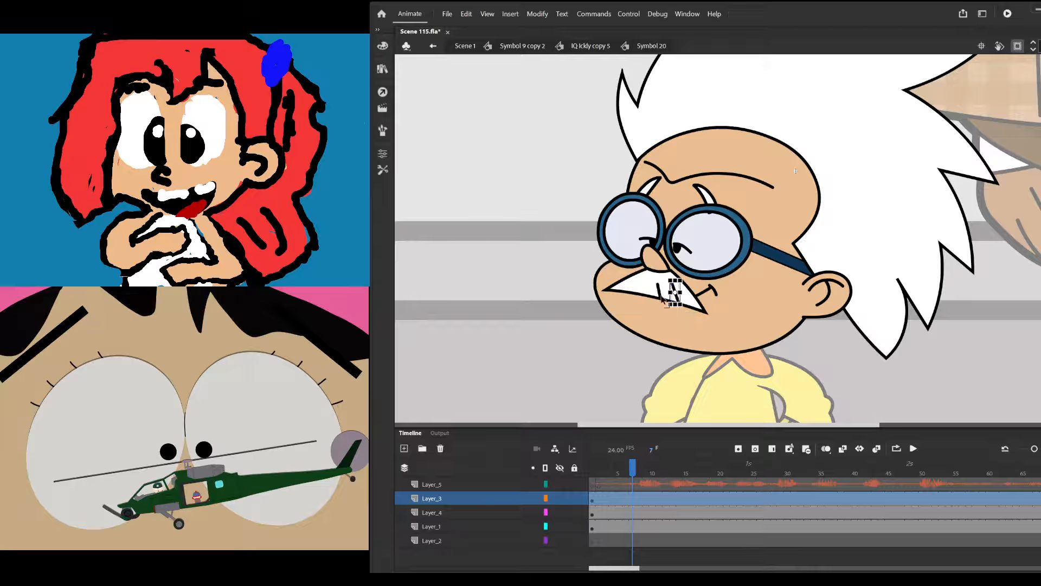
pyautogui.click(632, 293)
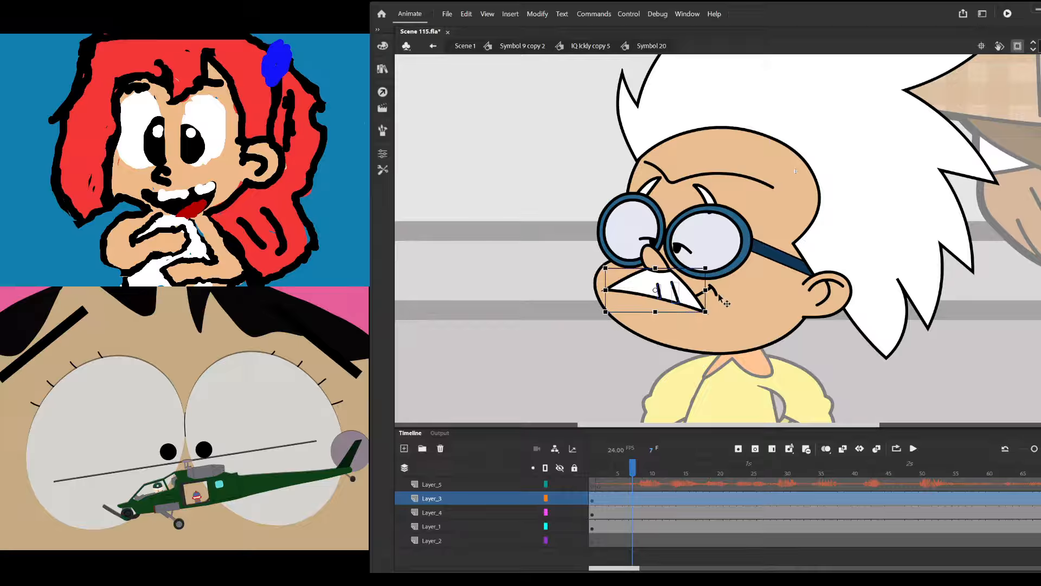
pyautogui.click(656, 266)
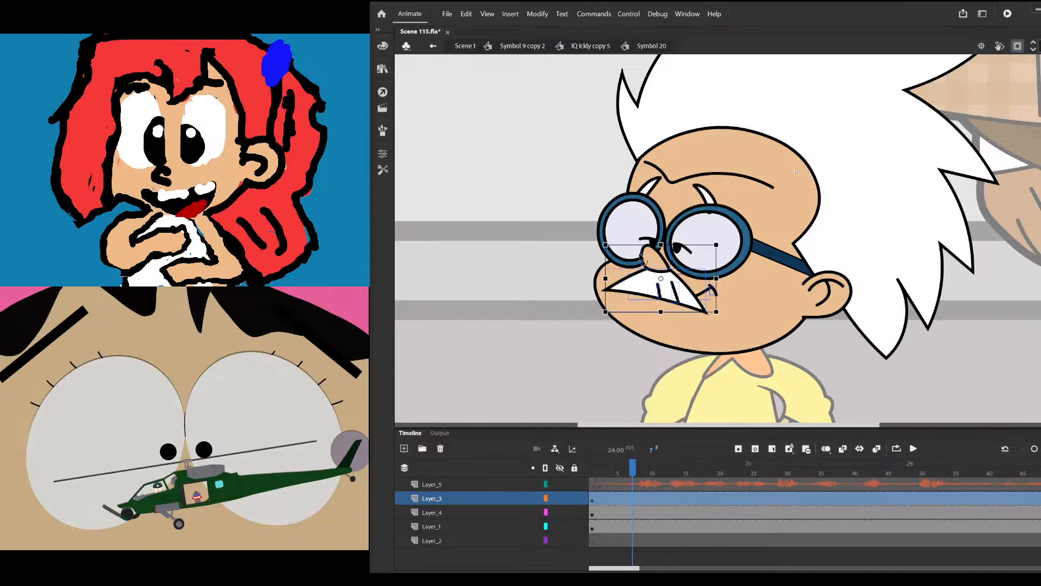
pyautogui.scroll(4, 666, 282)
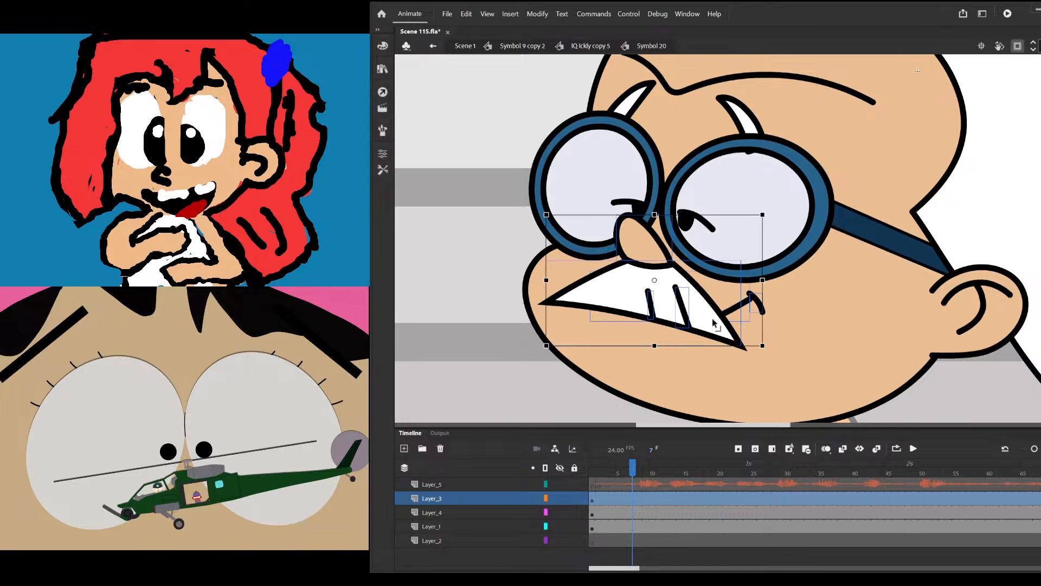
pyautogui.scroll(-3, 666, 282)
pyautogui.hotkey('ctrl', 'x')
pyautogui.click(553, 499)
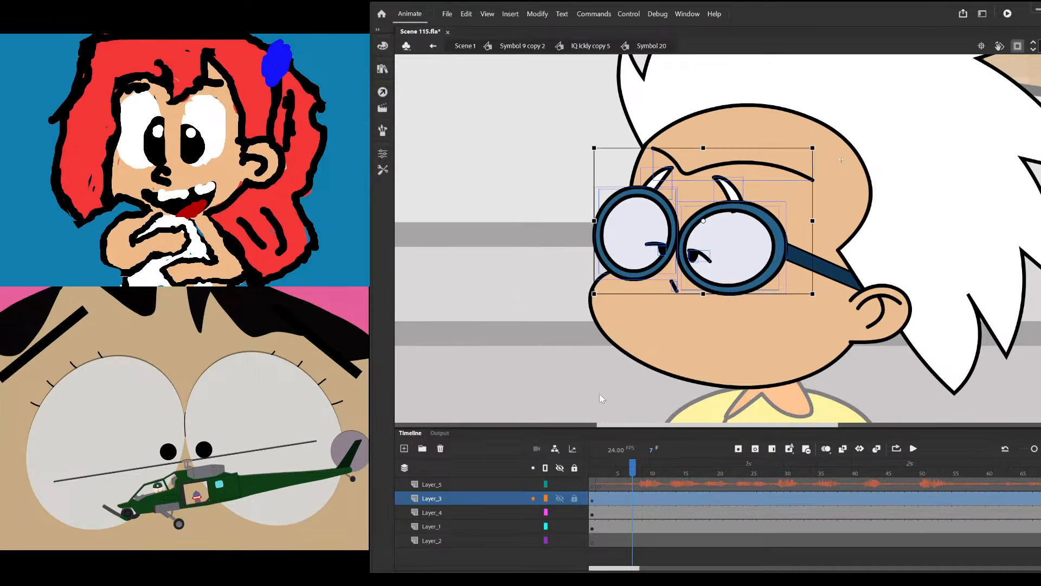
pyautogui.hotkey('ctrl', 'shift', 'n')
pyautogui.click(593, 504)
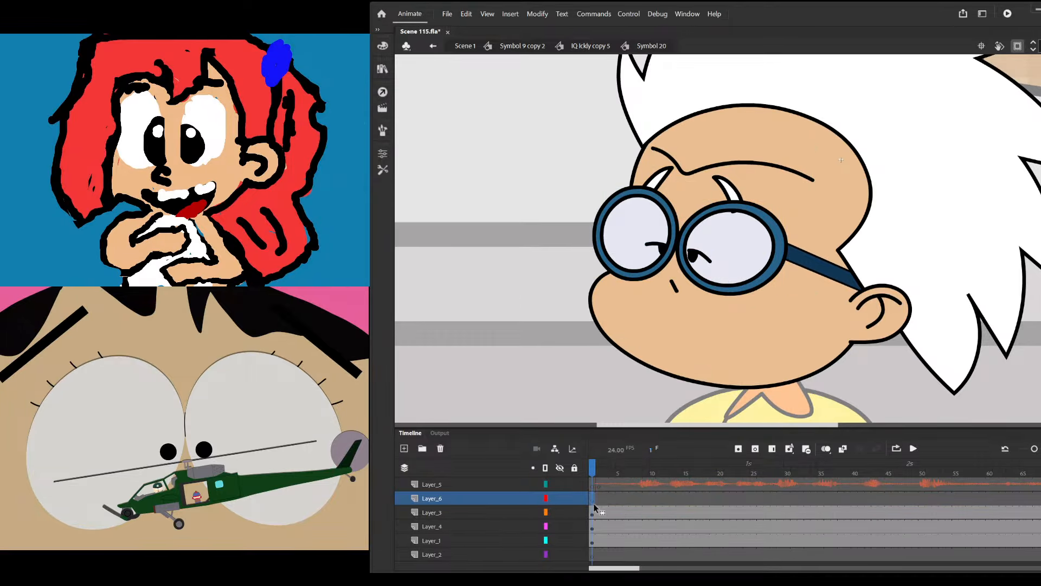
pyautogui.hotkey('ctrl', 'shift', 'v')
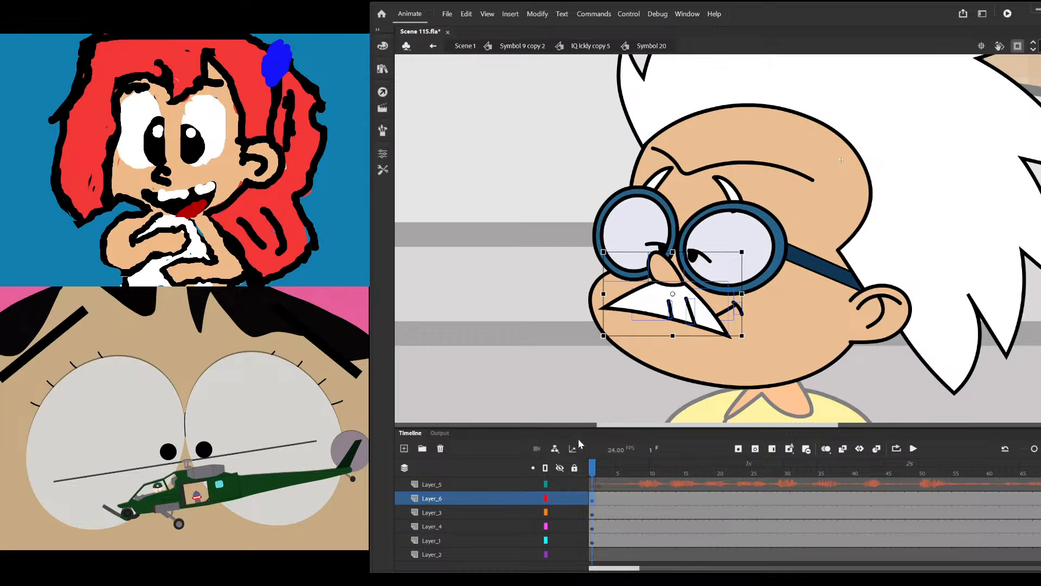
# Separate the mouth line from the nose and mustache, pasting it in place on a new layer between Layer_6 and Layer_3
pyautogui.click(498, 309)
pyautogui.scroll(1, 671, 309)
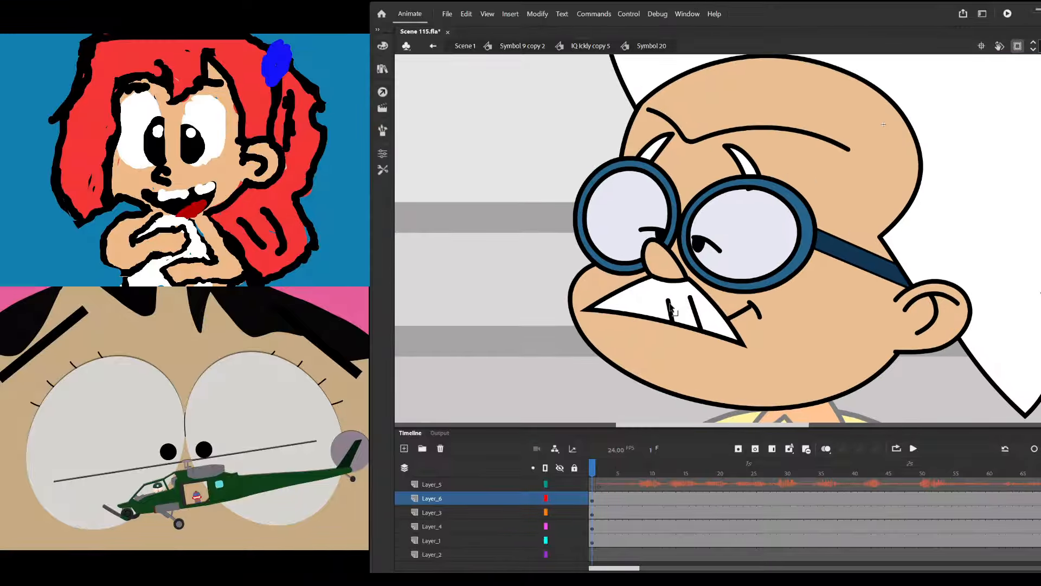
pyautogui.click(747, 316)
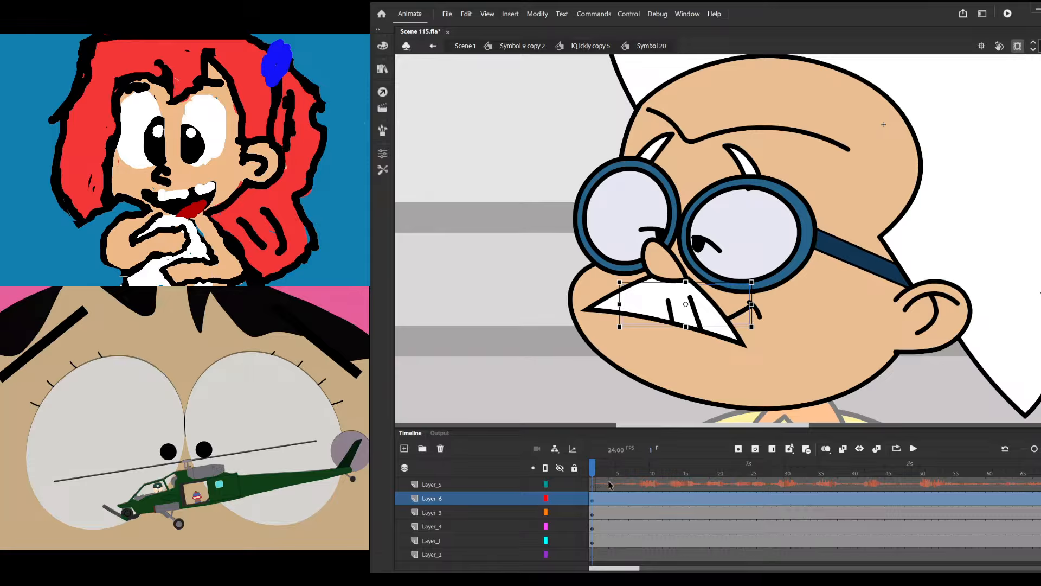
pyautogui.moveTo(609, 485); pyautogui.dragTo(640, 479)
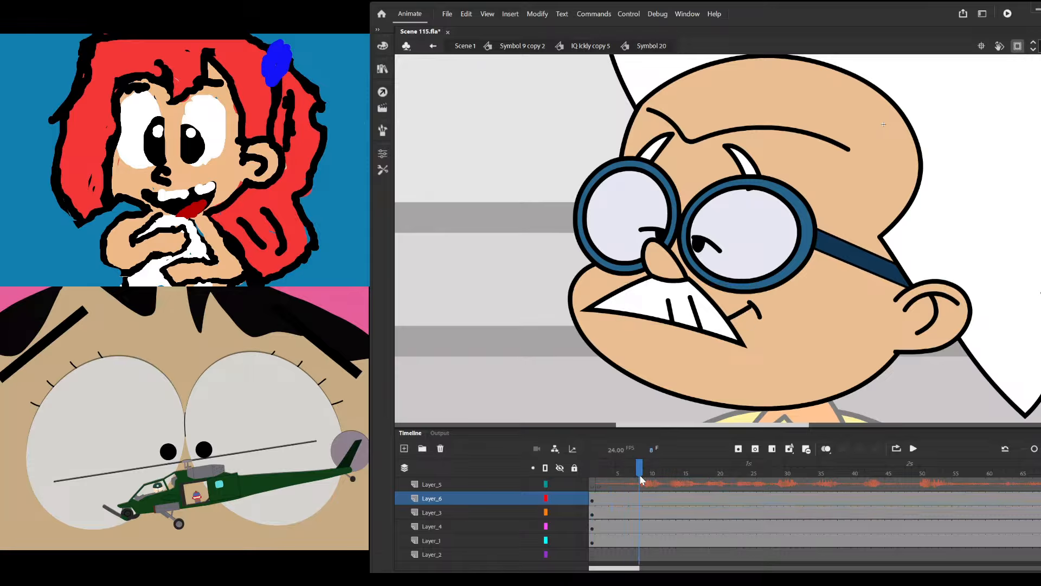
pyautogui.click(672, 255)
pyautogui.click(508, 285)
pyautogui.click(753, 314)
pyautogui.click(748, 320)
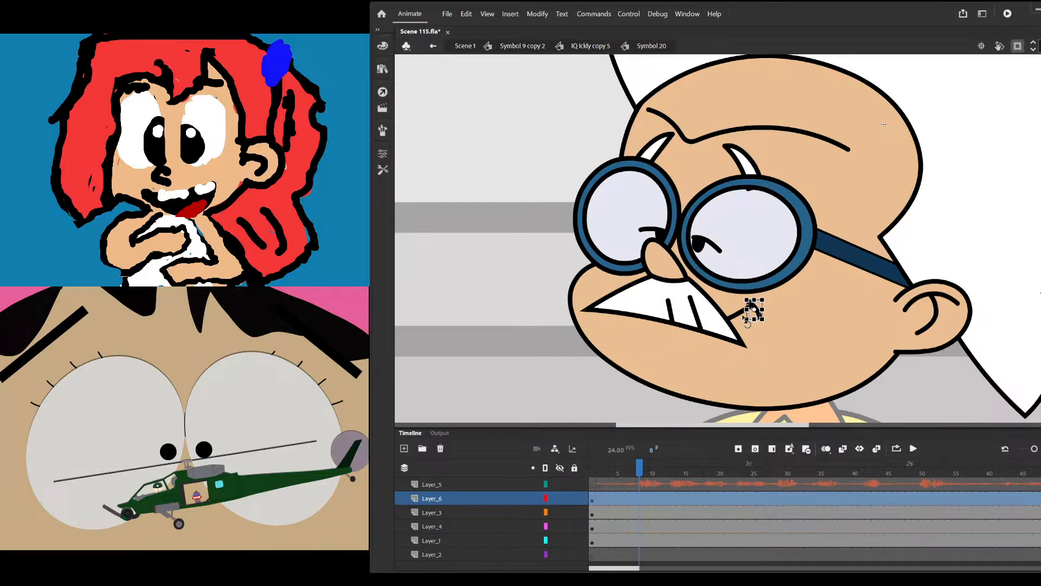
pyautogui.click(712, 325)
pyautogui.click(554, 512)
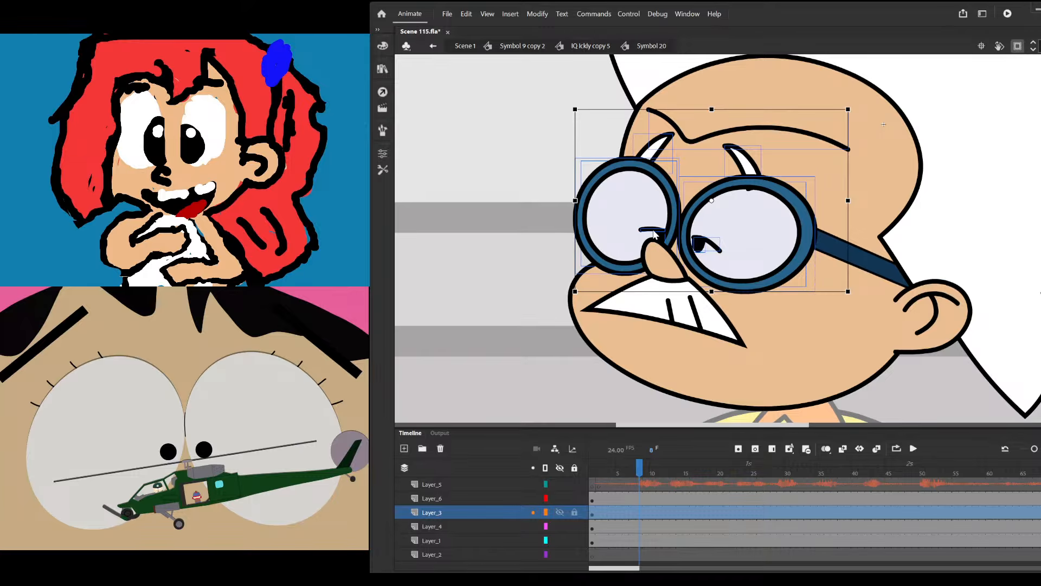
pyautogui.hotkey('ctrl', 'shift', 'n')
pyautogui.click(599, 514)
pyautogui.hotkey('ctrl', 'shift', 'v')
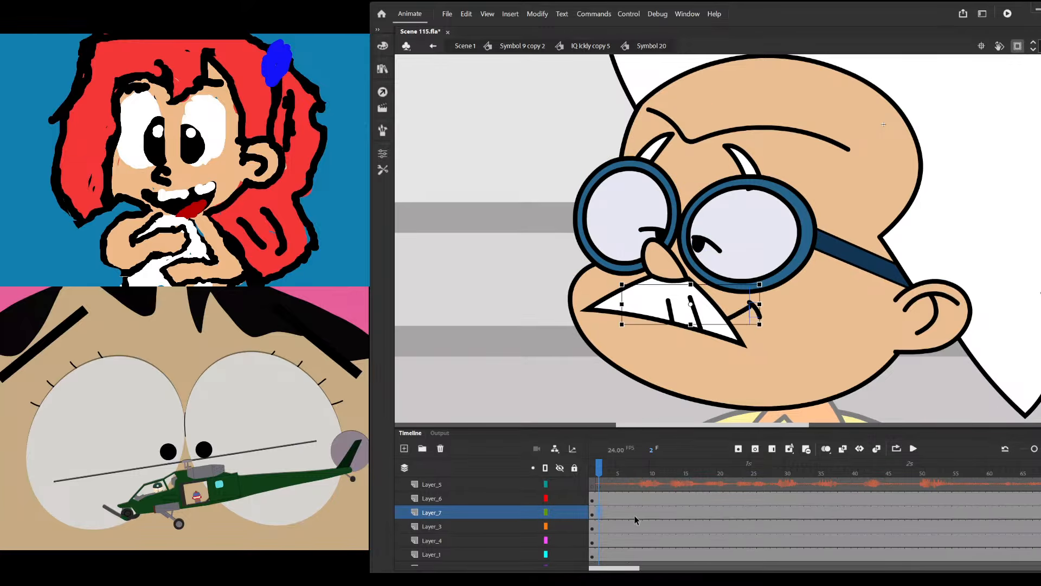
# Clear the mouth from frame 6 of Layer_7 and draw a narrow, upright black oval mouth just below the mustache
pyautogui.click(627, 515)
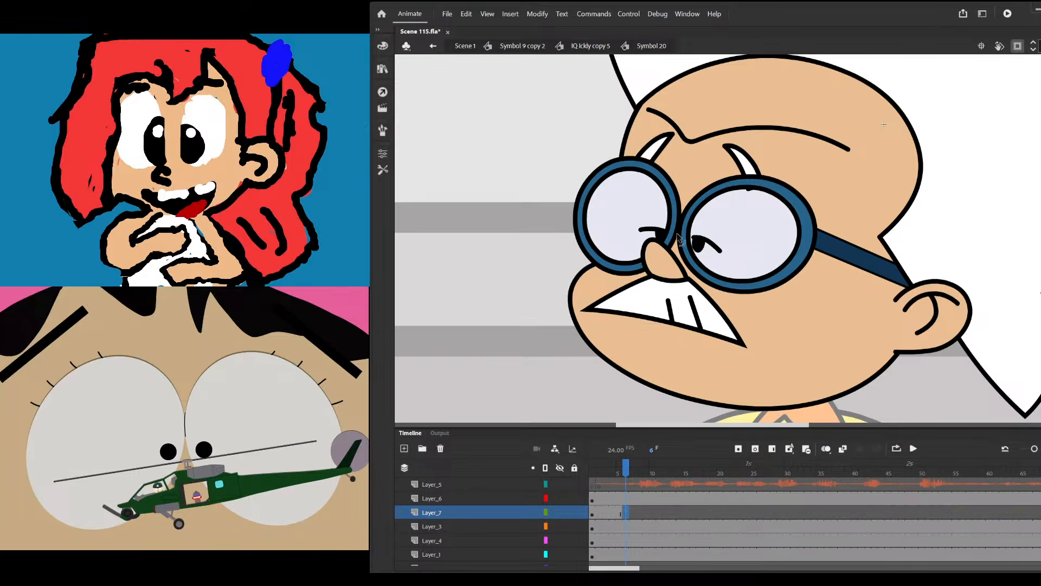
pyautogui.scroll(-2, 525, 191)
pyautogui.click(529, 206)
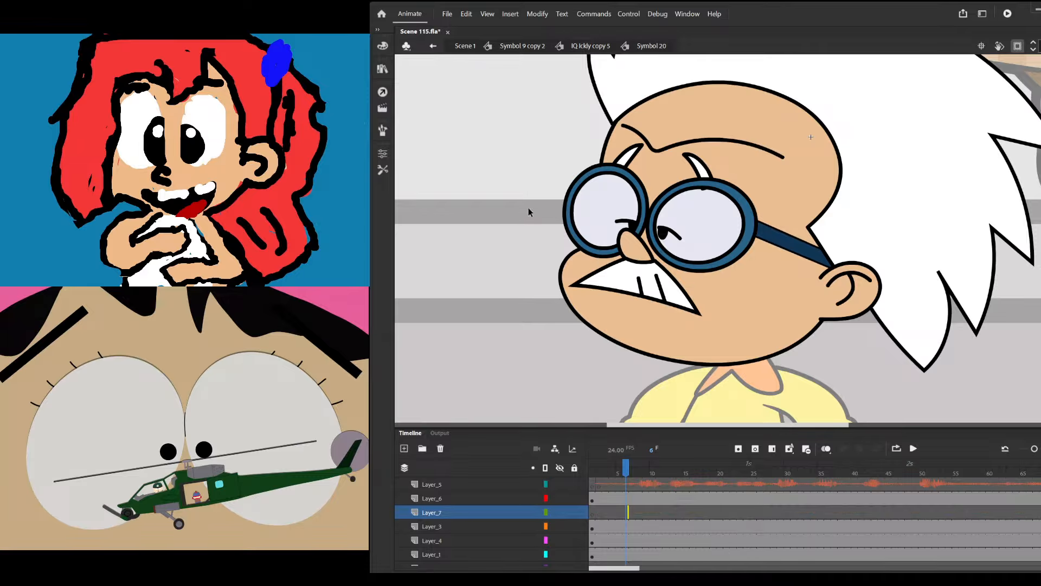
pyautogui.scroll(2, 529, 210)
pyautogui.click(383, 169)
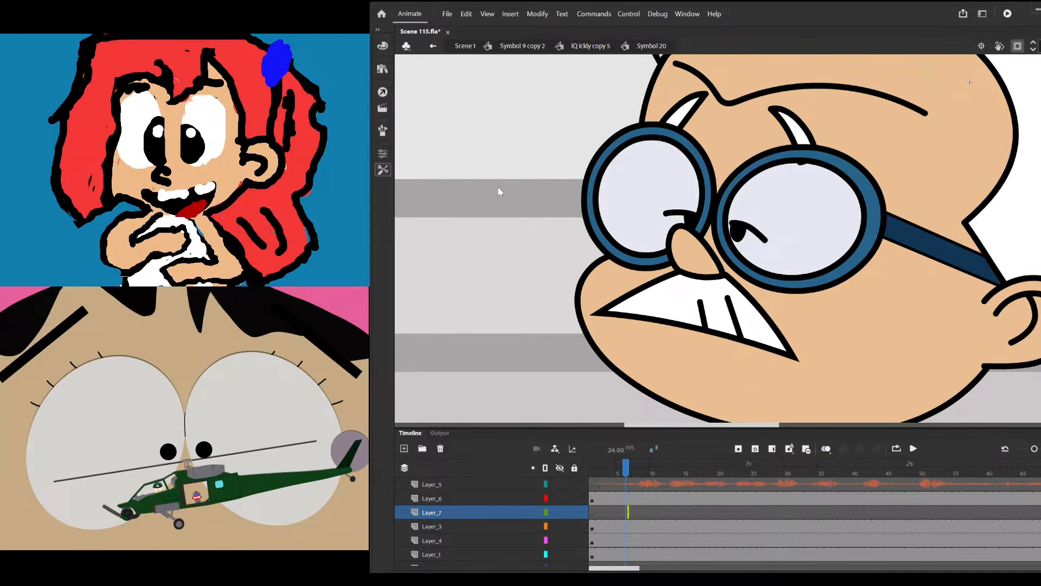
pyautogui.scroll(2, 700, 374)
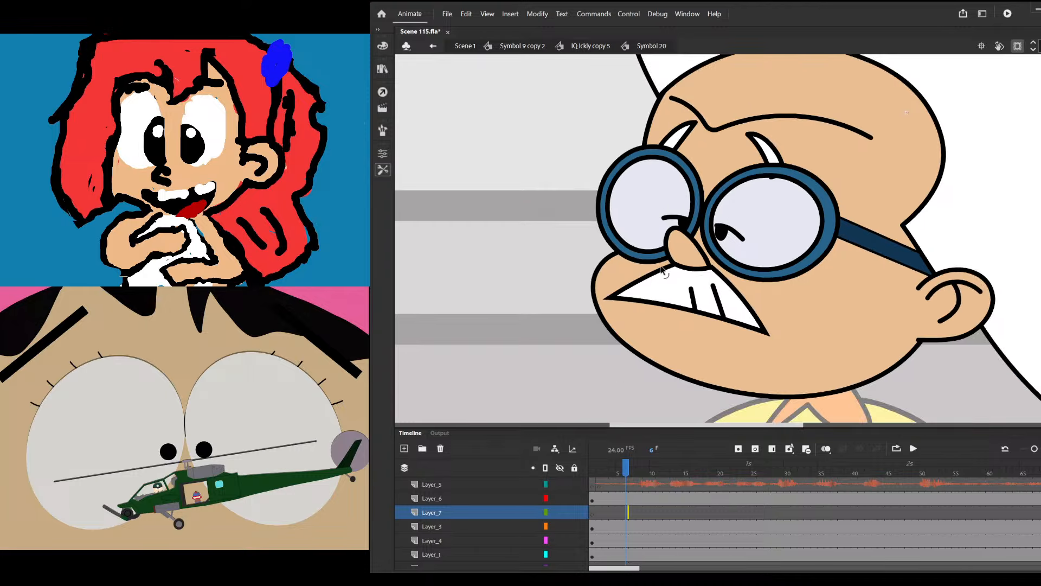
pyautogui.moveTo(666, 306); pyautogui.dragTo(678, 370)
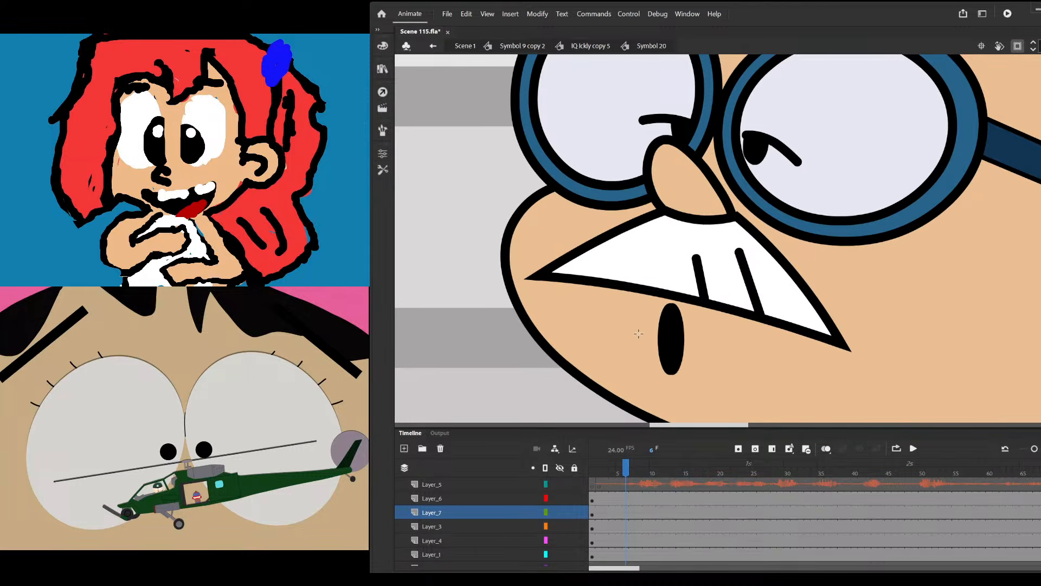
pyautogui.scroll(-3, 678, 369)
pyautogui.scroll(2, 585, 327)
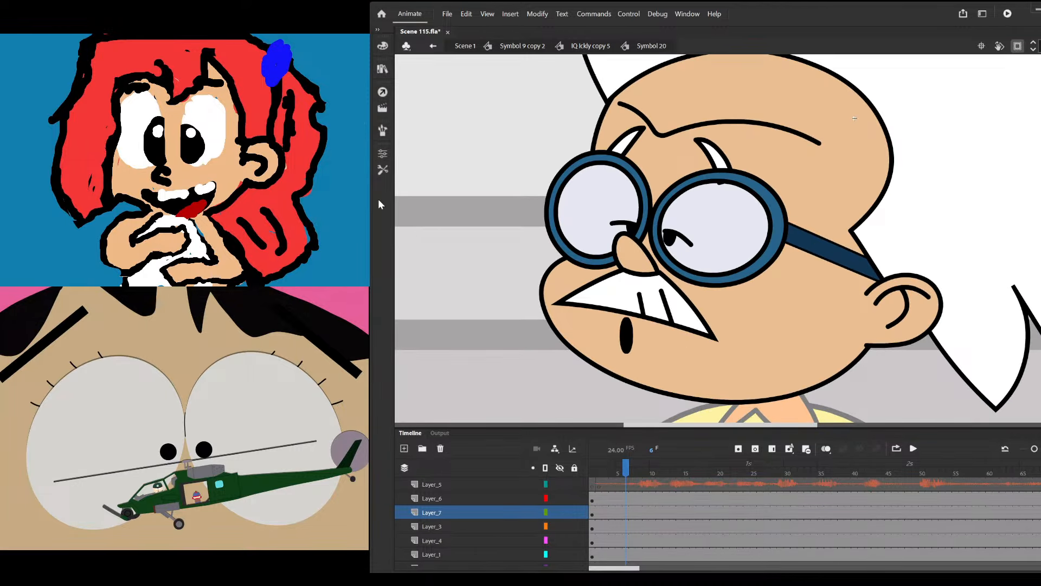
# Cut the oval, undo back to the original mouth on Layer_7, and replace it at frame 6 with the oval pasted in place
pyautogui.click(383, 170)
pyautogui.click(629, 342)
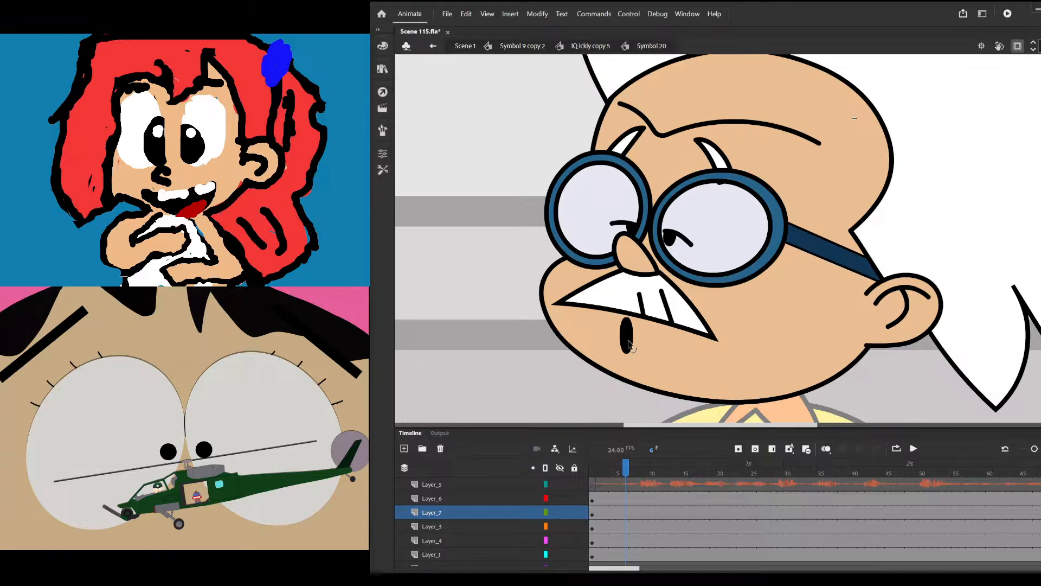
pyautogui.press('Delete')
pyautogui.hotkey('ctrl', 'z')
pyautogui.hotkey('ctrl', 'z')
pyautogui.hotkey('ctrl', 'z')
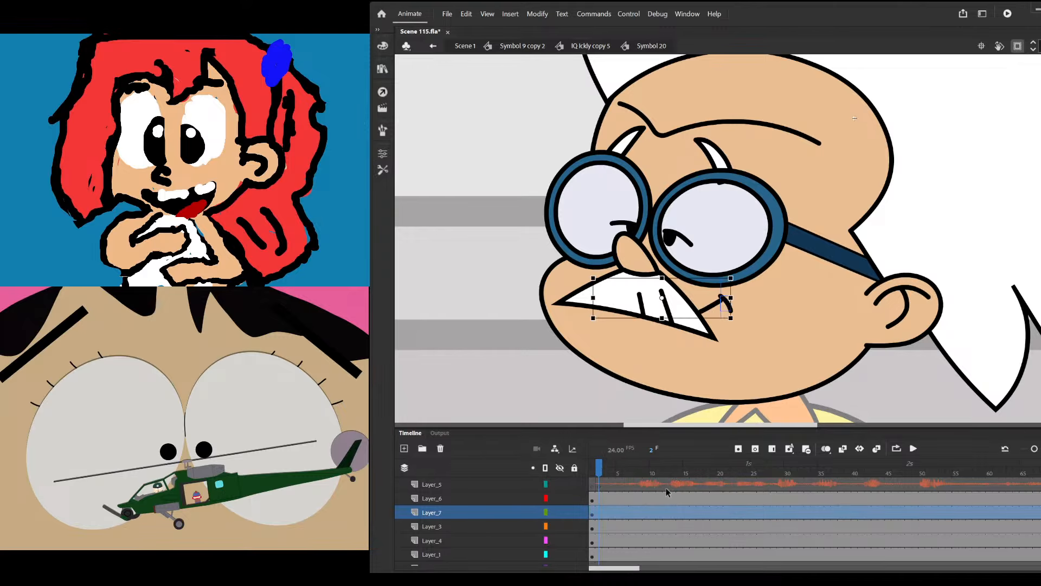
pyautogui.click(627, 512)
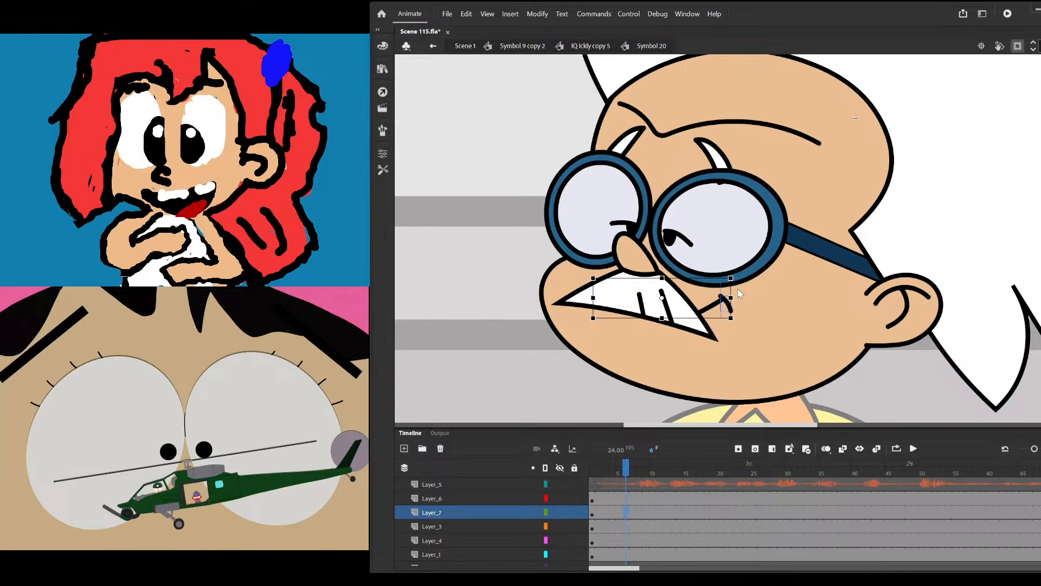
pyautogui.press('Delete')
pyautogui.hotkey('ctrl', 'shift', 'v')
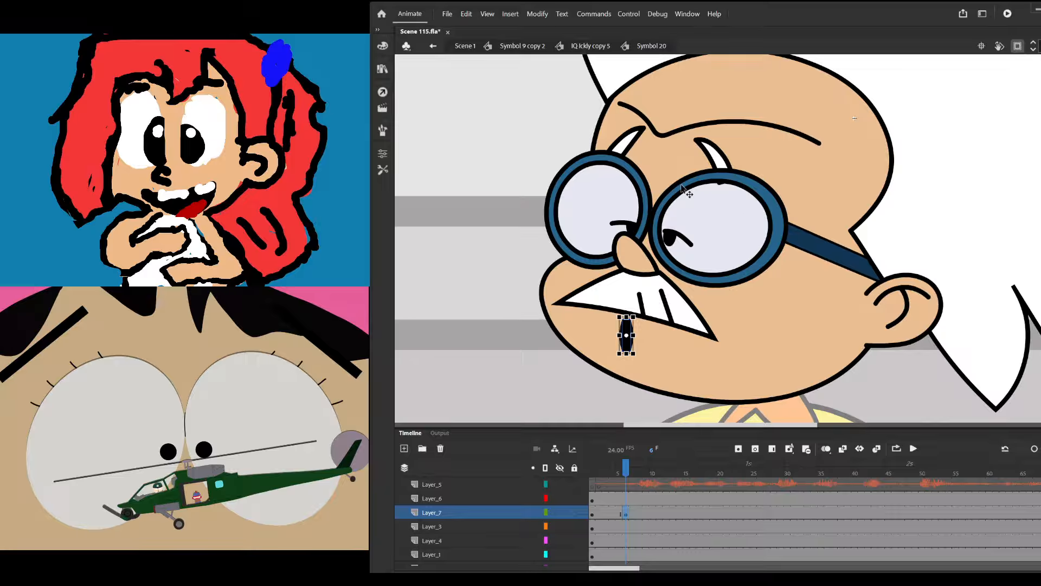
# Add a keyframe at frame 7 of Layer_7, and at frame 6 shorten the oval mouth and shift it against the mustache's lower edge
pyautogui.moveTo(629, 486)
pyautogui.mouseDown()
pyautogui.moveTo(613, 482)
pyautogui.moveTo(627, 480)
pyautogui.mouseUp()
pyautogui.click(636, 515)
pyautogui.press(',')
pyautogui.scroll(2, 628, 304)
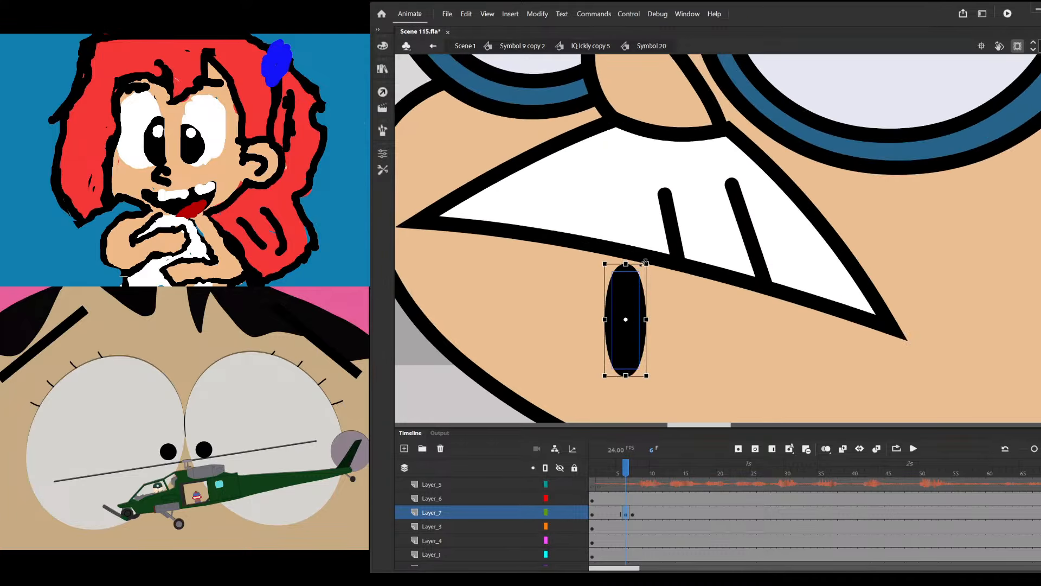
pyautogui.moveTo(645, 263); pyautogui.dragTo(689, 295)
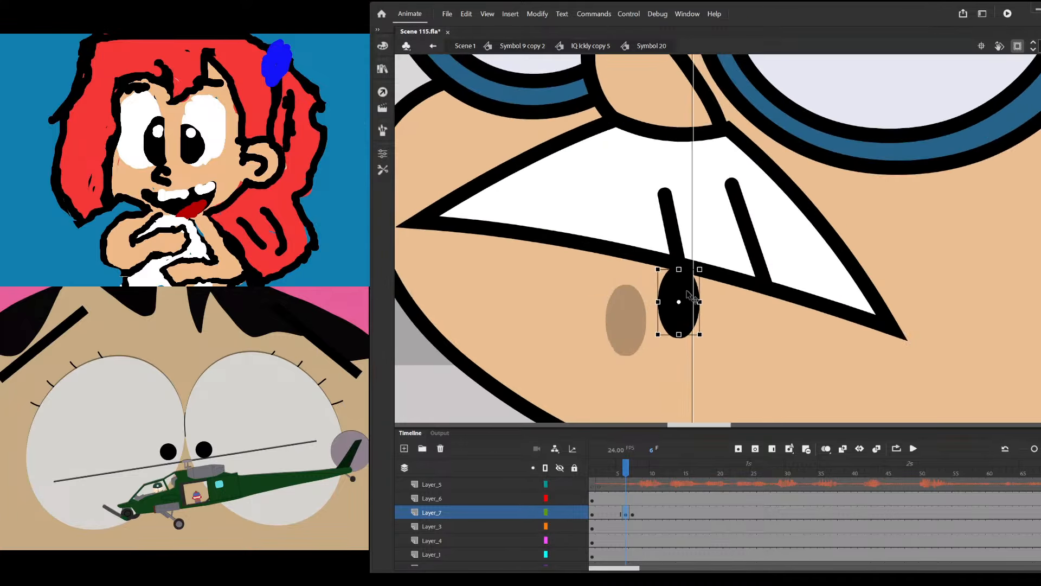
pyautogui.scroll(-3, 697, 325)
pyautogui.moveTo(627, 468); pyautogui.dragTo(638, 470)
pyautogui.moveTo(620, 474); pyautogui.dragTo(632, 474)
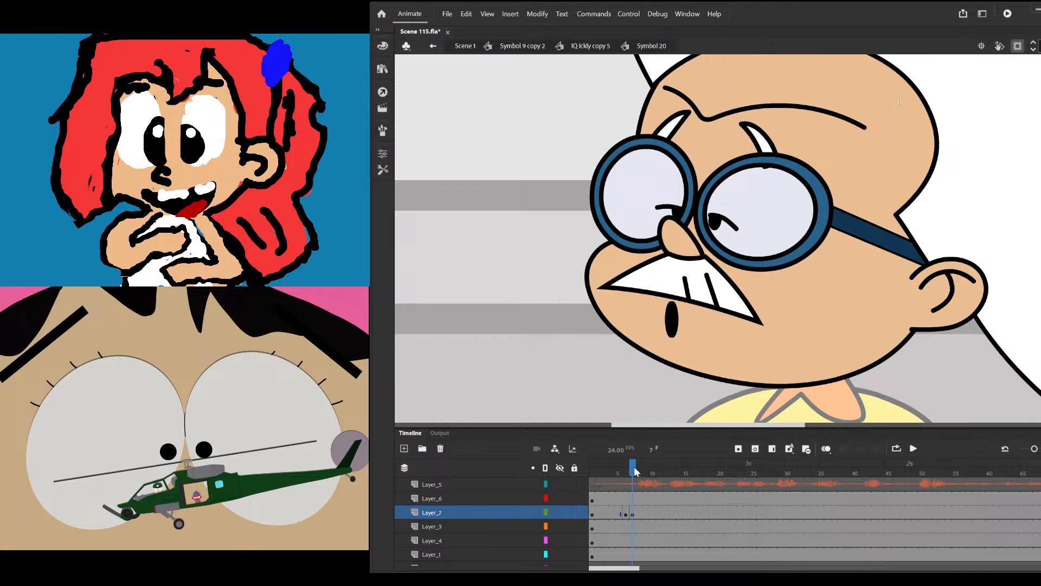
pyautogui.scroll(-2, 666, 334)
pyautogui.scroll(2, 666, 334)
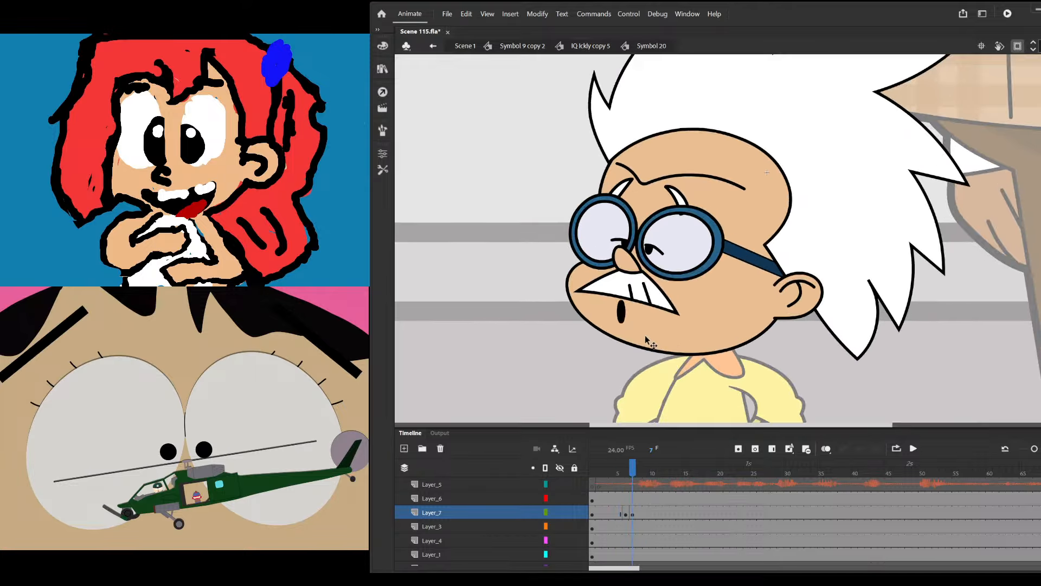
# Move the head shape from Layer_1 to a new layer directly above it, pasting it in place at frame 1
pyautogui.click(646, 340)
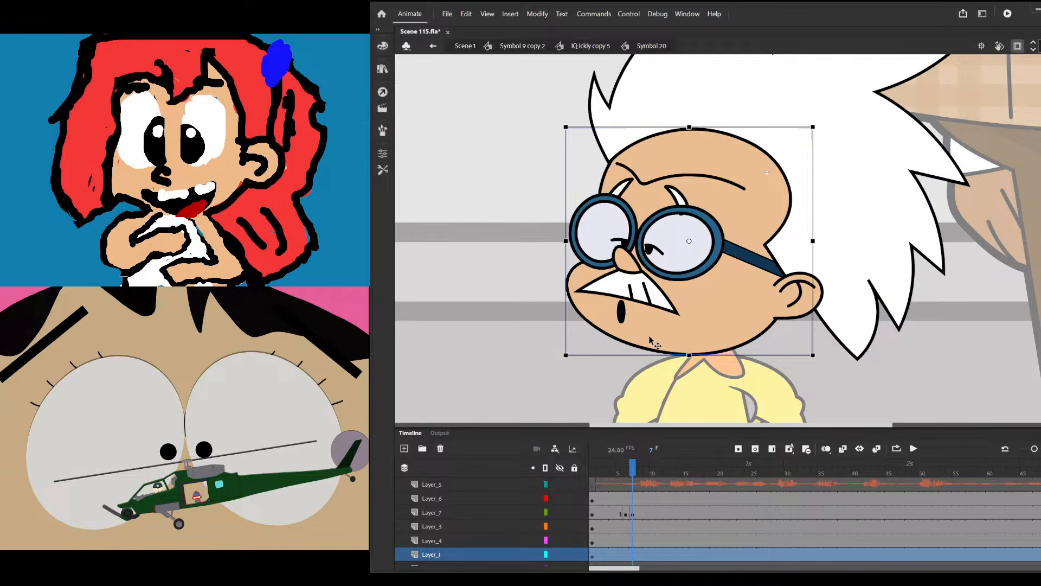
pyautogui.click(559, 468)
pyautogui.click(560, 554)
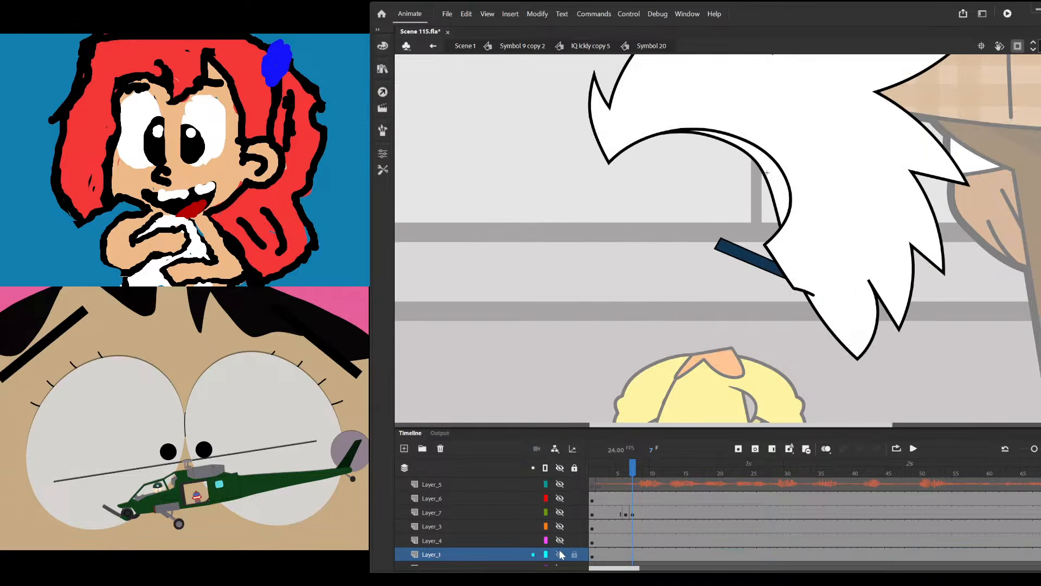
pyautogui.scroll(-1, 614, 541)
pyautogui.click(497, 540)
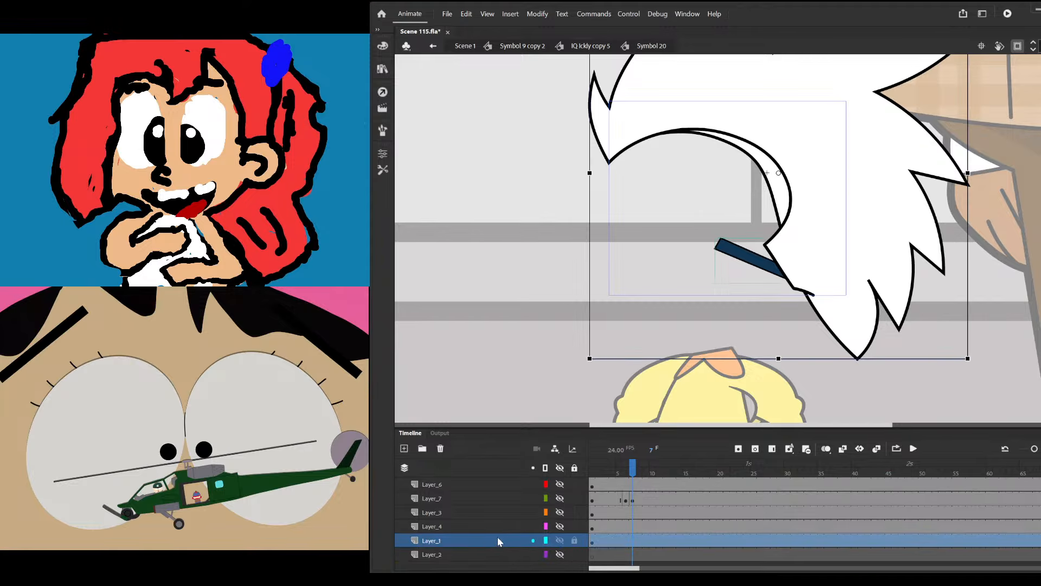
pyautogui.hotkey('ctrl', 'shift', 'n')
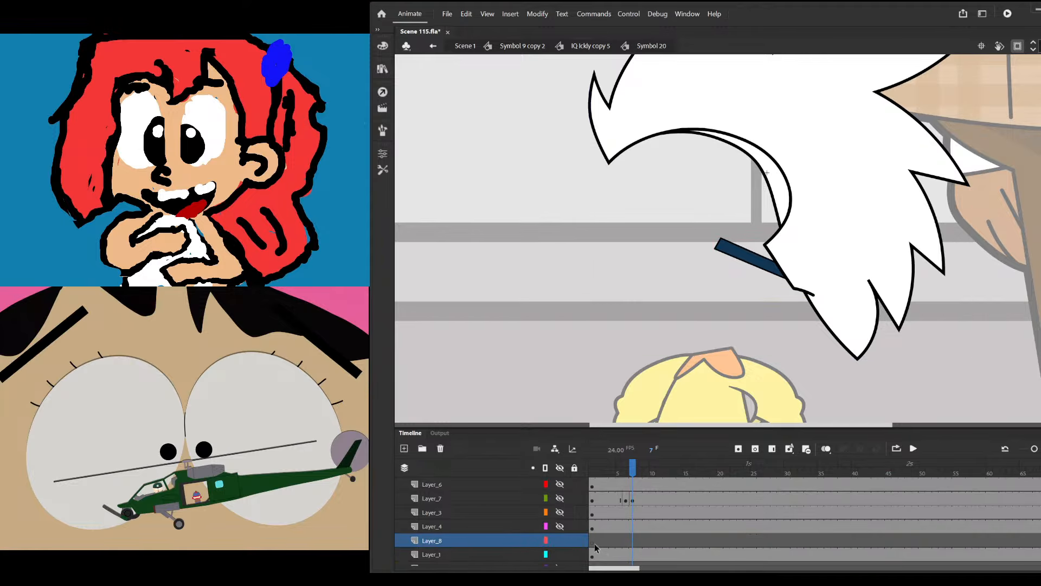
pyautogui.click(594, 543)
pyautogui.hotkey('ctrl', 'shift', 'v')
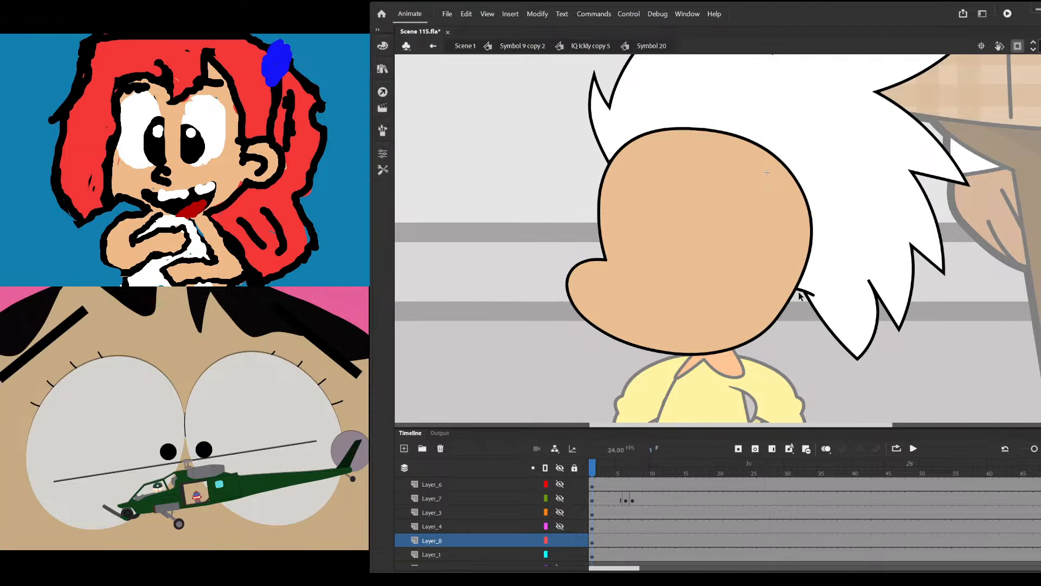
# Move the hair section that overlaps the back of the head onto a new layer above the head in place, and show all layers
pyautogui.click(759, 262)
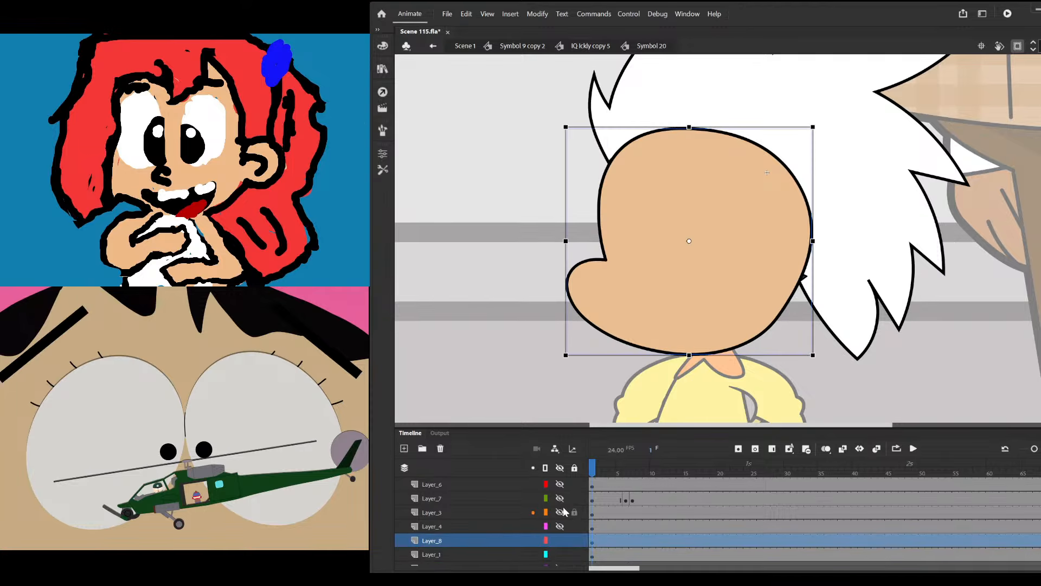
pyautogui.press('Escape')
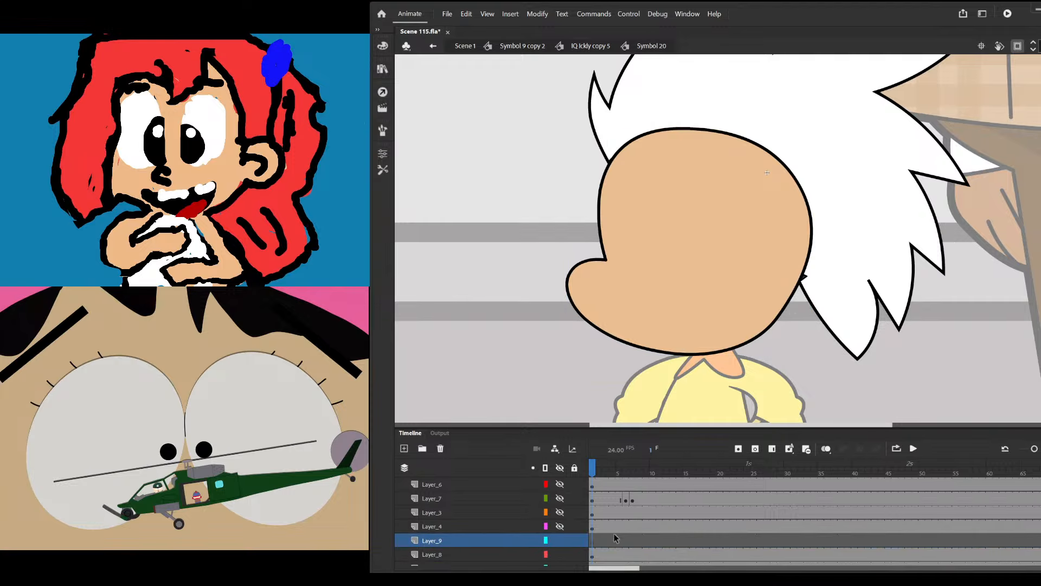
pyautogui.hotkey('ctrl', 'shift', 'v')
pyautogui.click(559, 468)
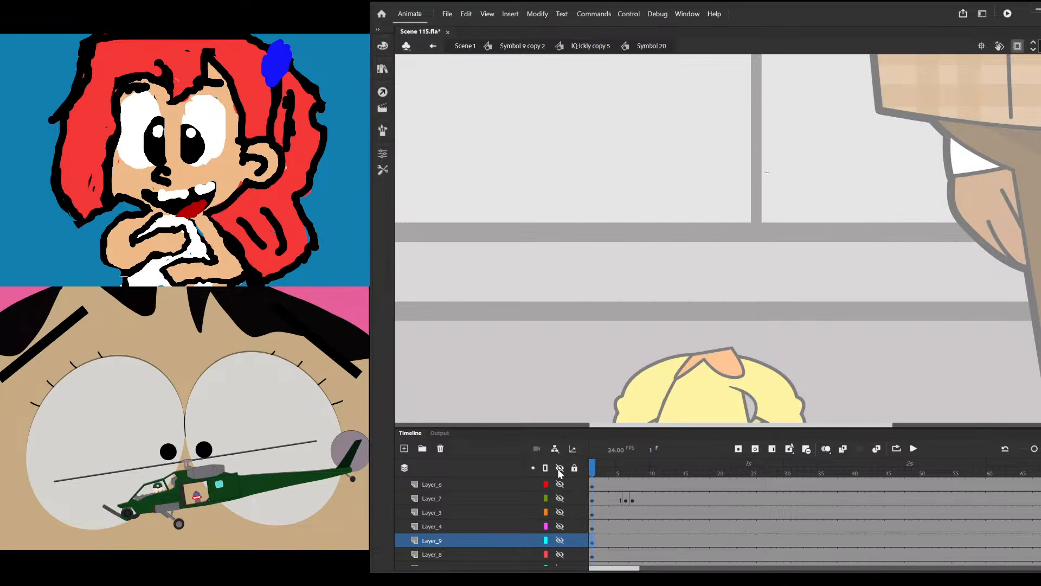
pyautogui.click(560, 468)
pyautogui.click(525, 342)
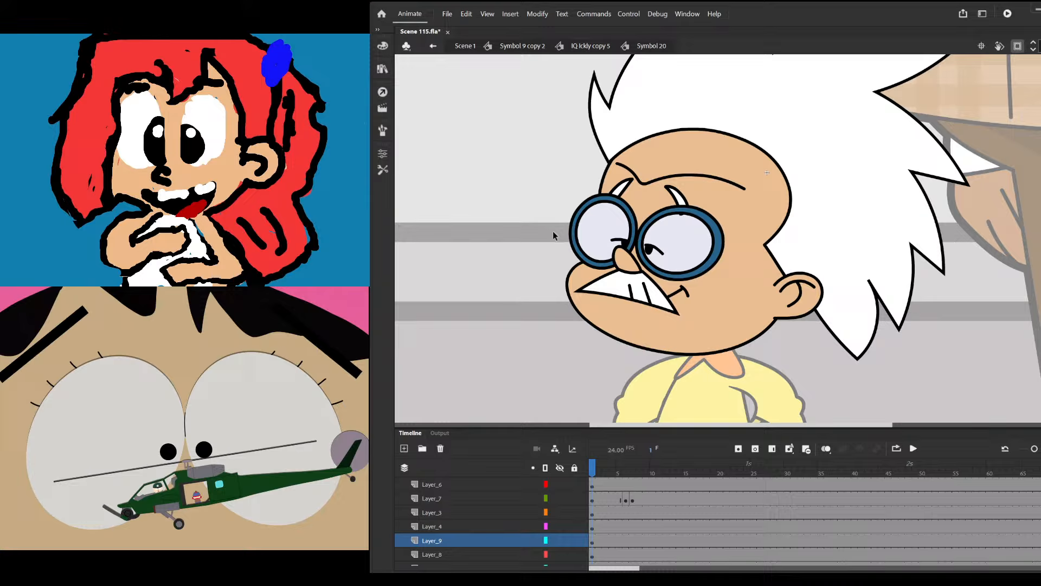
# Copy the small oval mouth from frame 6 of Layer_7 and paste it in place on a keyframe at frame 13
pyautogui.moveTo(615, 462); pyautogui.dragTo(639, 466)
pyautogui.click(626, 499)
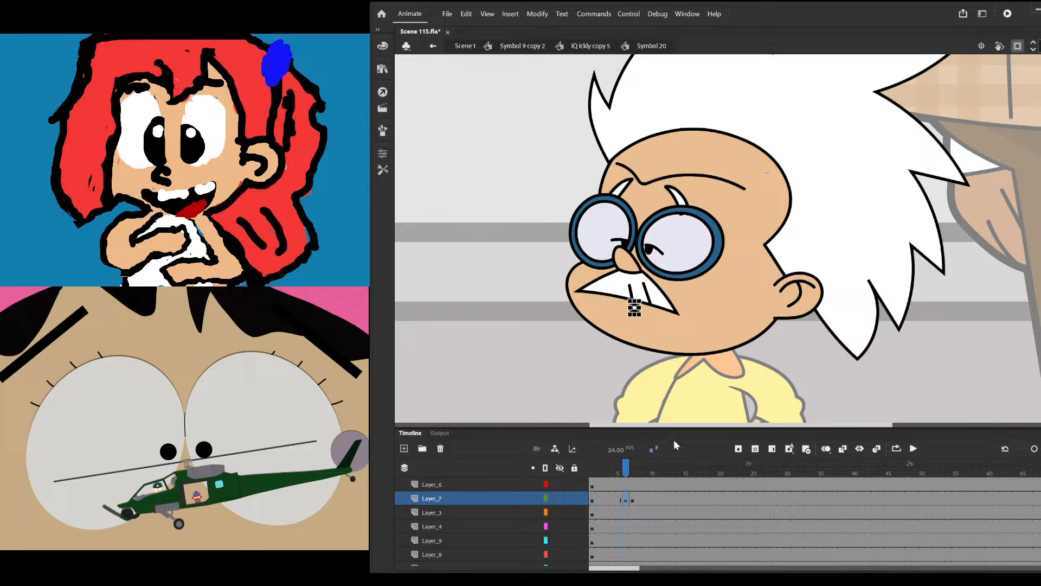
pyautogui.moveTo(640, 479); pyautogui.dragTo(673, 470)
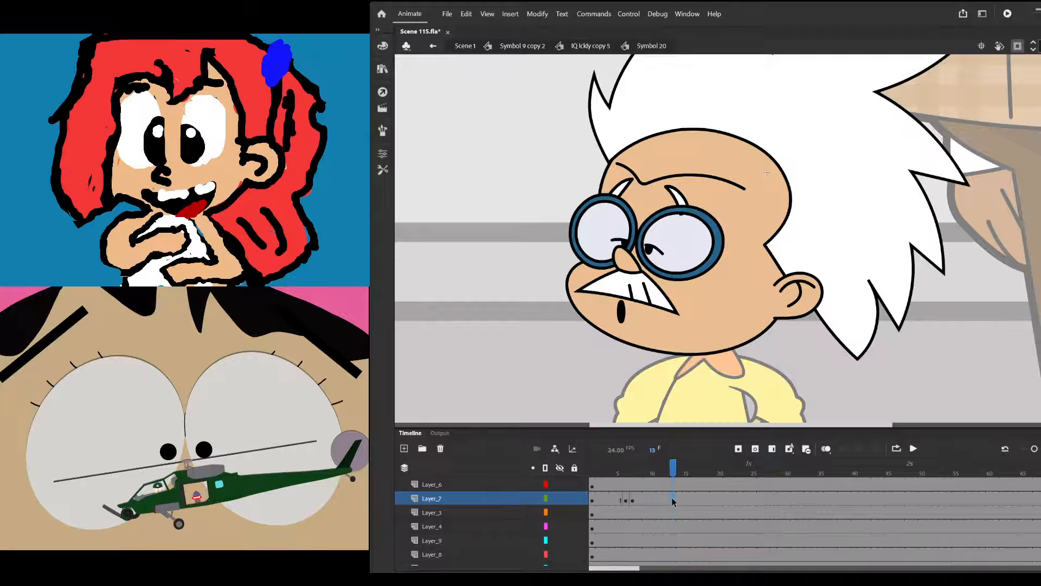
pyautogui.hotkey('ctrl', 'shift', 'v')
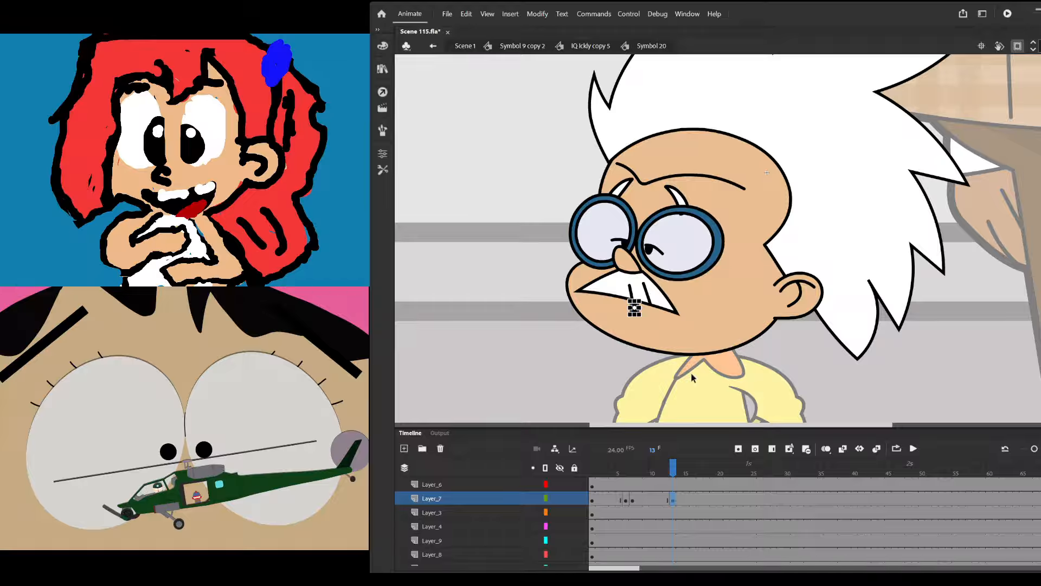
# Place the original frame 1 mouth at frame 14 of Layer_7, and clear it to leave a blank keyframe
pyautogui.click(595, 499)
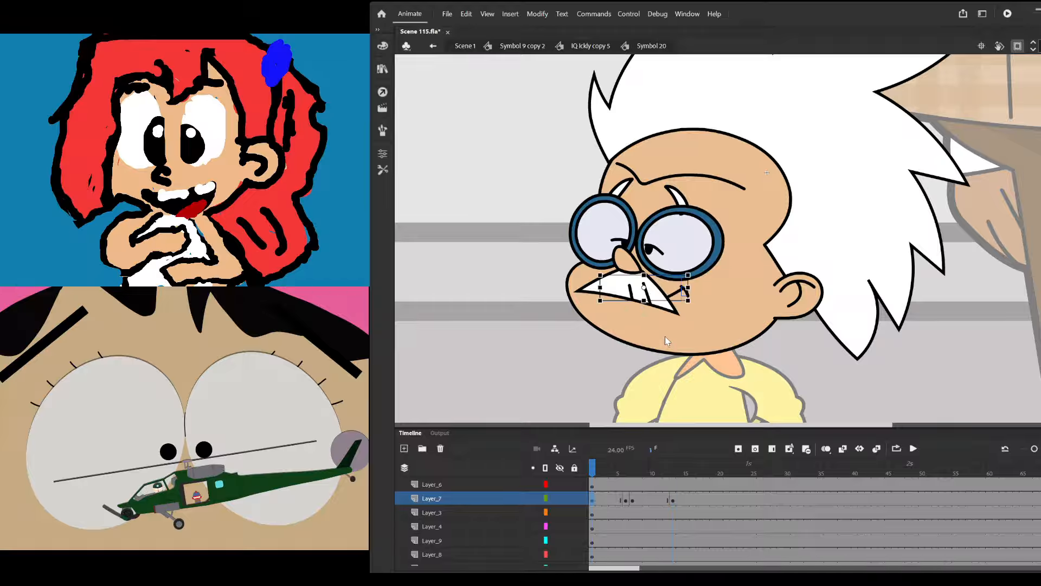
pyautogui.click(676, 501)
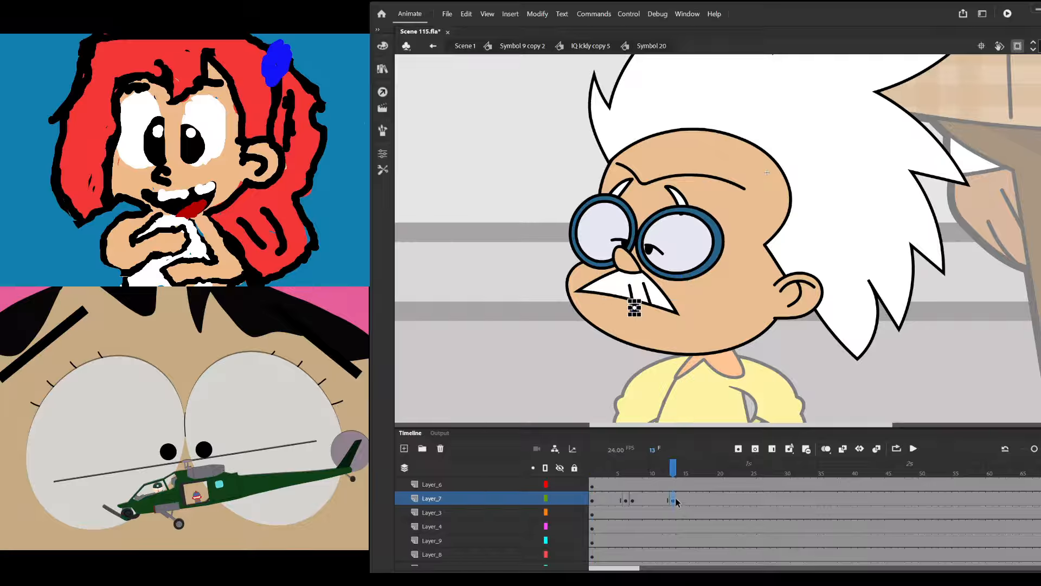
pyautogui.click(676, 512)
pyautogui.press('Return')
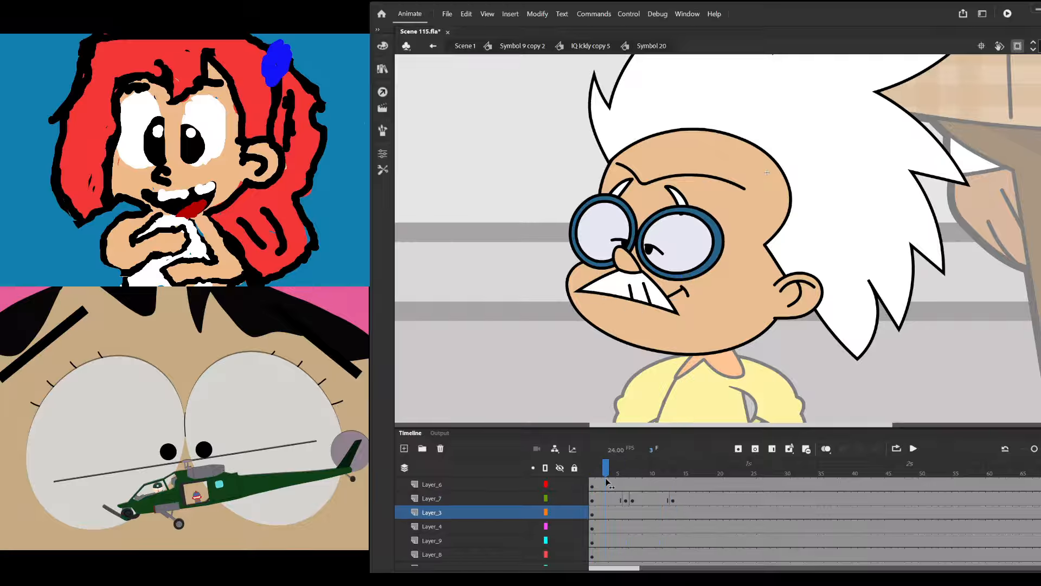
pyautogui.click(678, 500)
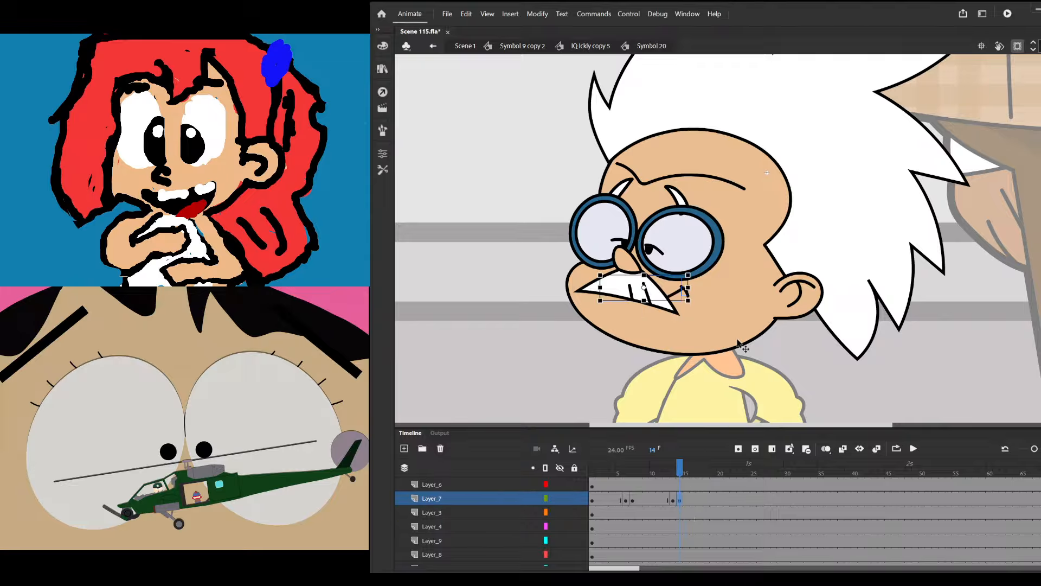
pyautogui.click(685, 295)
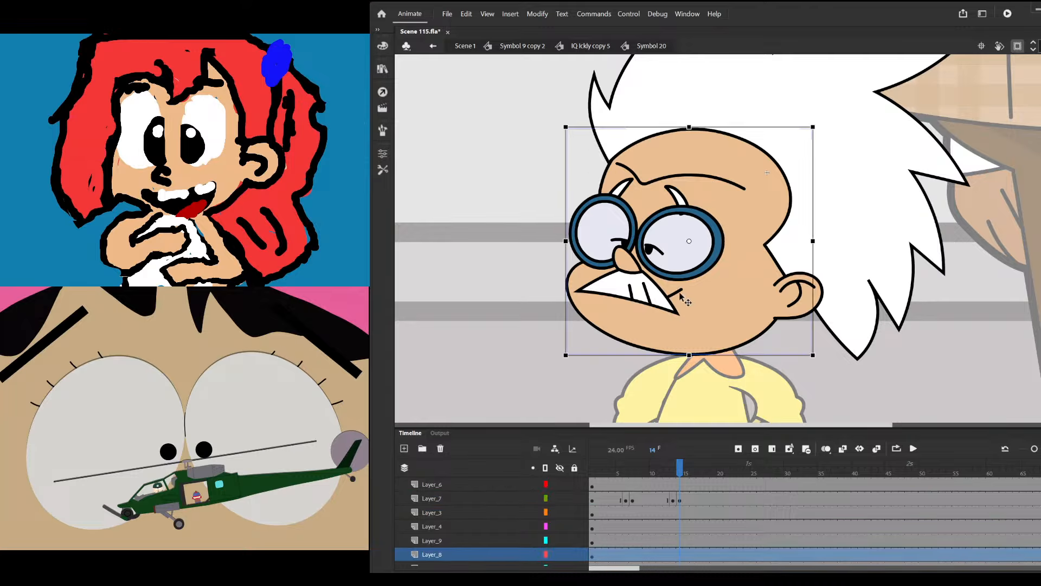
pyautogui.click(679, 296)
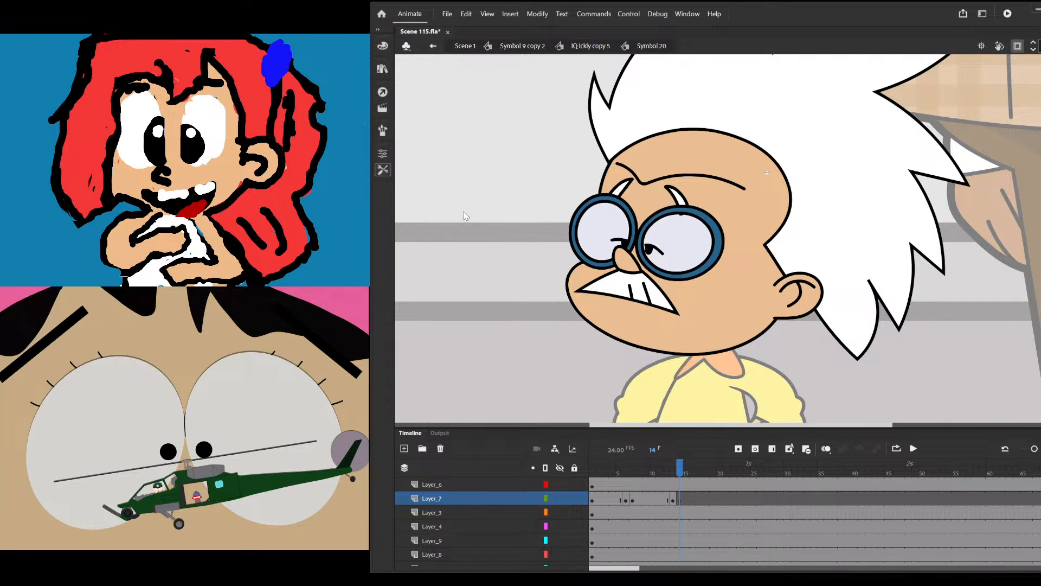
# Draw an open smiling mouth below the mustache over the original at frame 2, and move it in place to frame 14 of Layer_7
pyautogui.scroll(3, 661, 318)
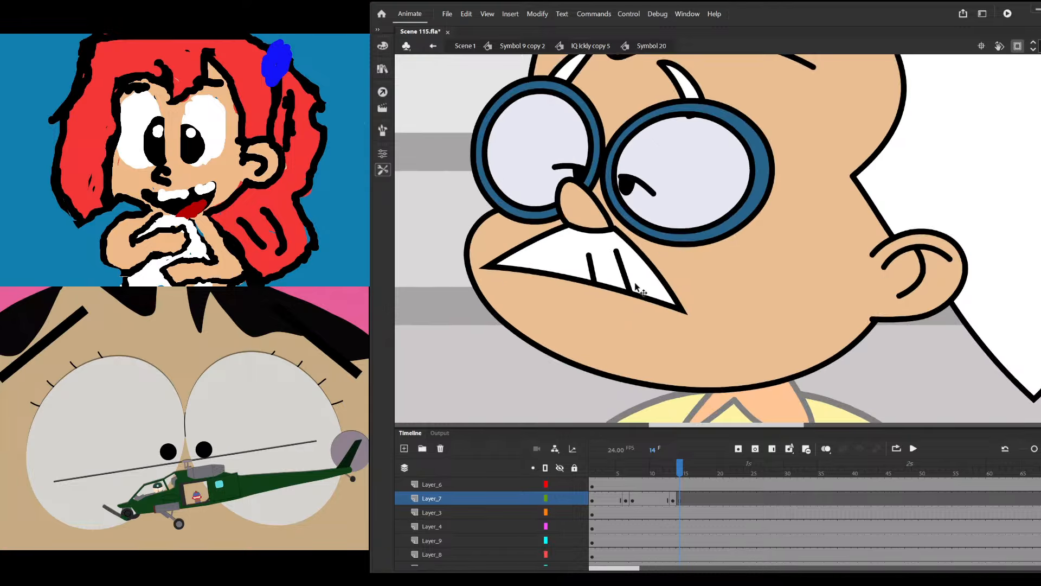
pyautogui.moveTo(674, 469); pyautogui.dragTo(599, 470)
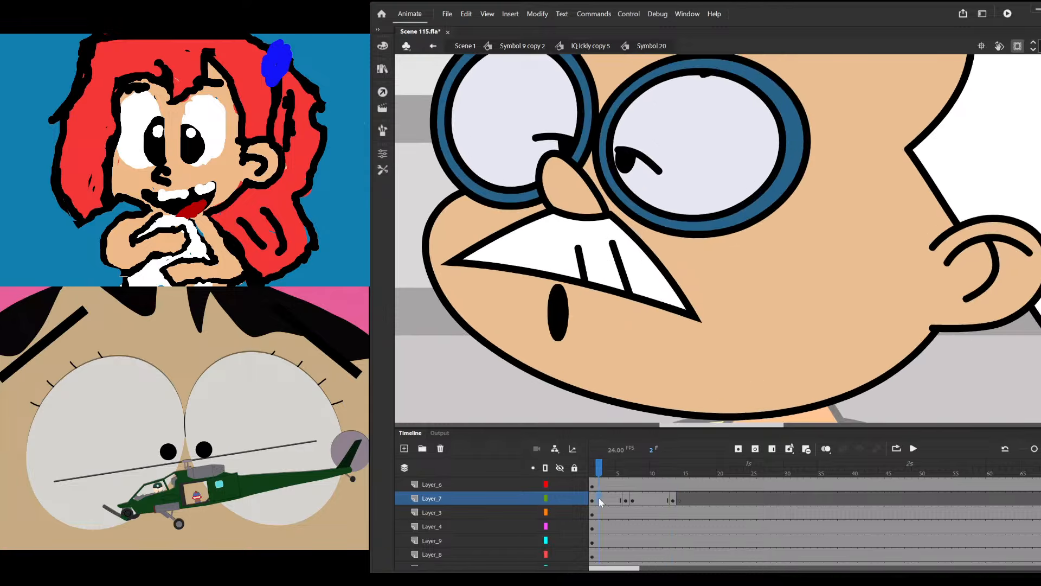
pyautogui.moveTo(586, 297)
pyautogui.mouseDown()
pyautogui.moveTo(709, 251)
pyautogui.moveTo(675, 324)
pyautogui.moveTo(646, 342)
pyautogui.moveTo(579, 298)
pyautogui.mouseUp()
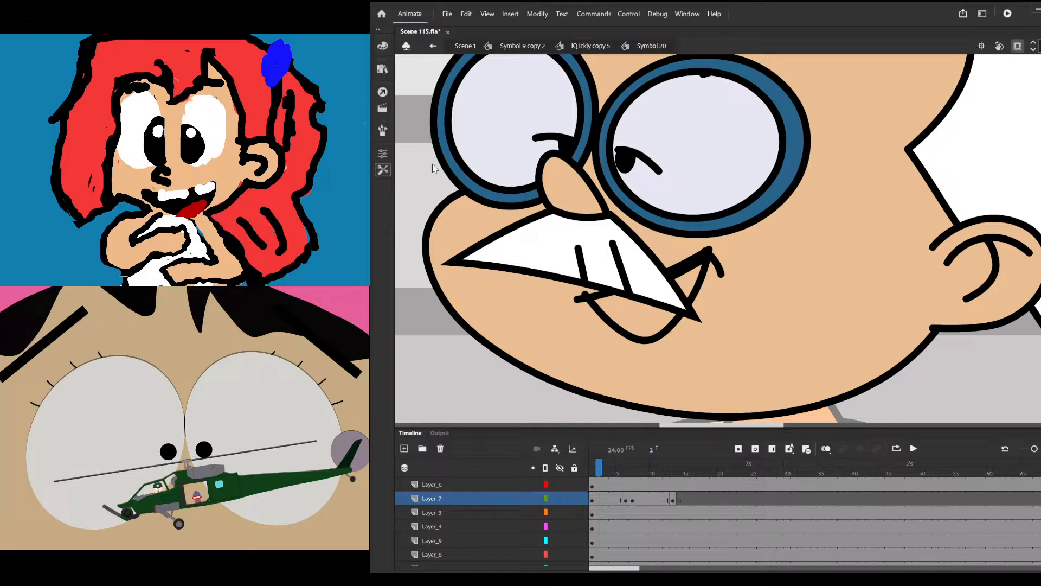
pyautogui.hotkey('ctrl', 'z')
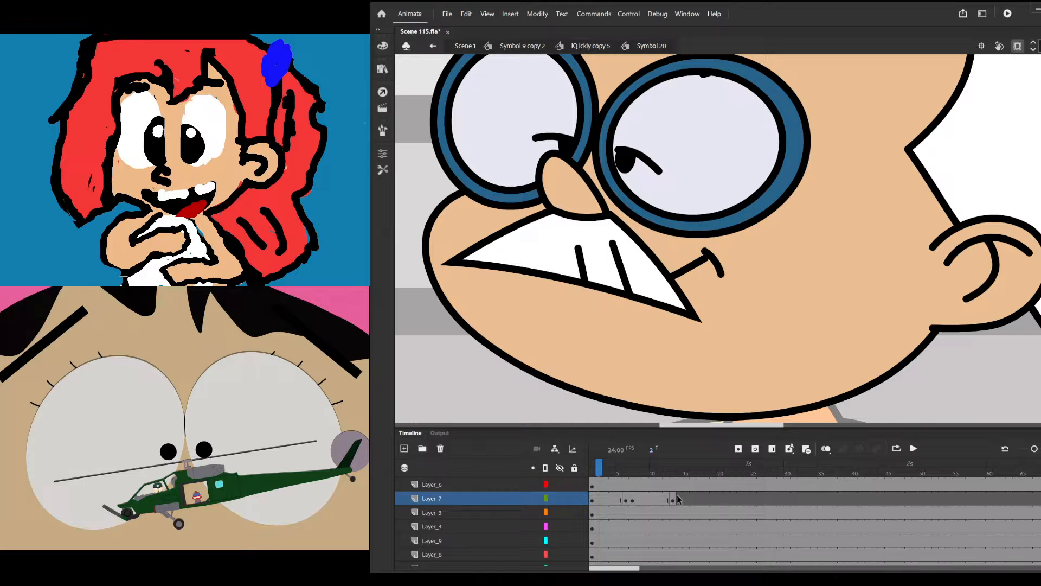
pyautogui.click(678, 499)
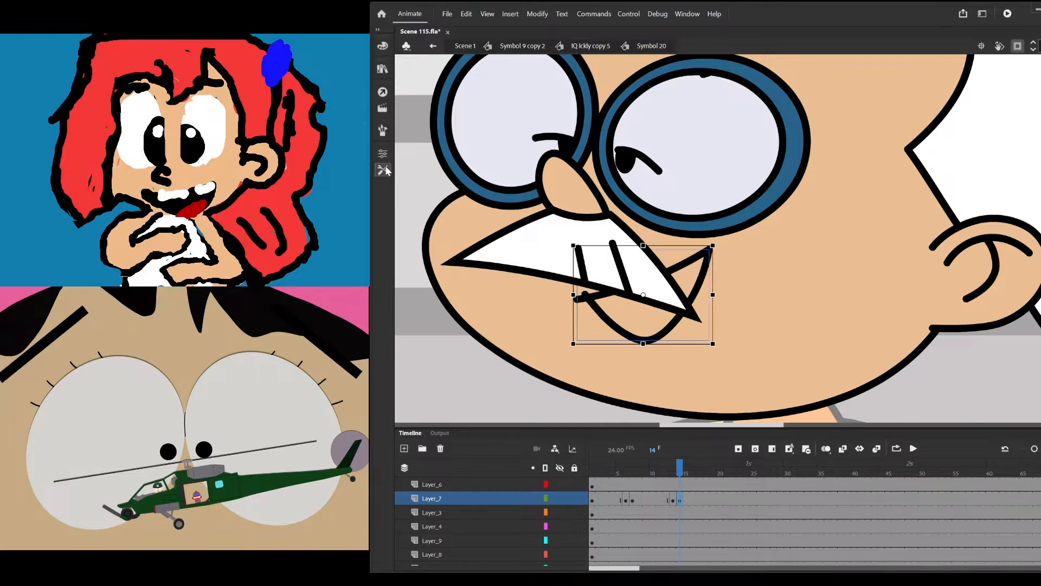
# Fill the open mouth at frame 14 solid black and remove the stray line end at its left corner
pyautogui.hotkey('ctrl', 'y')
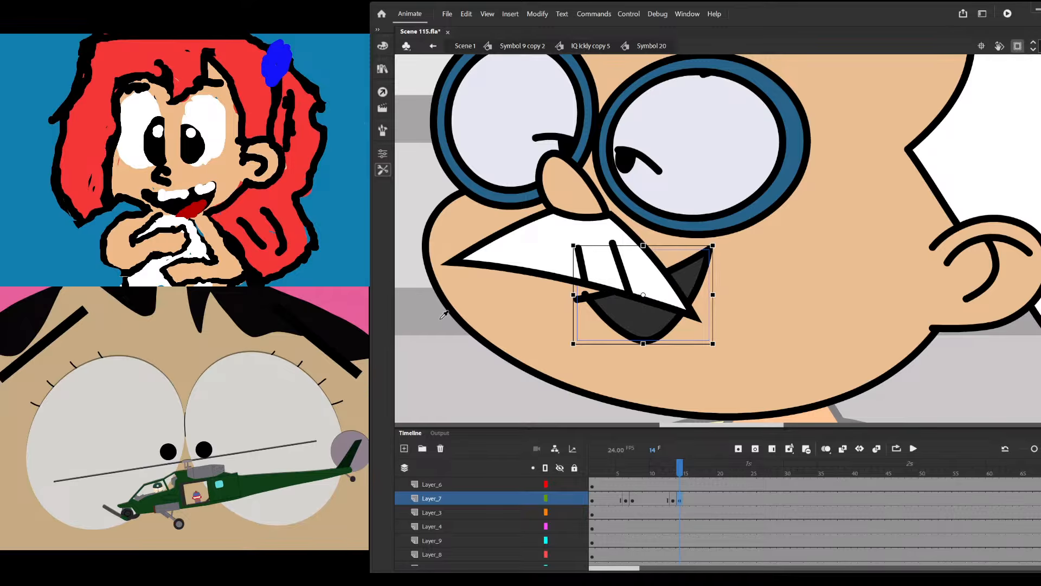
pyautogui.doubleClick(624, 330)
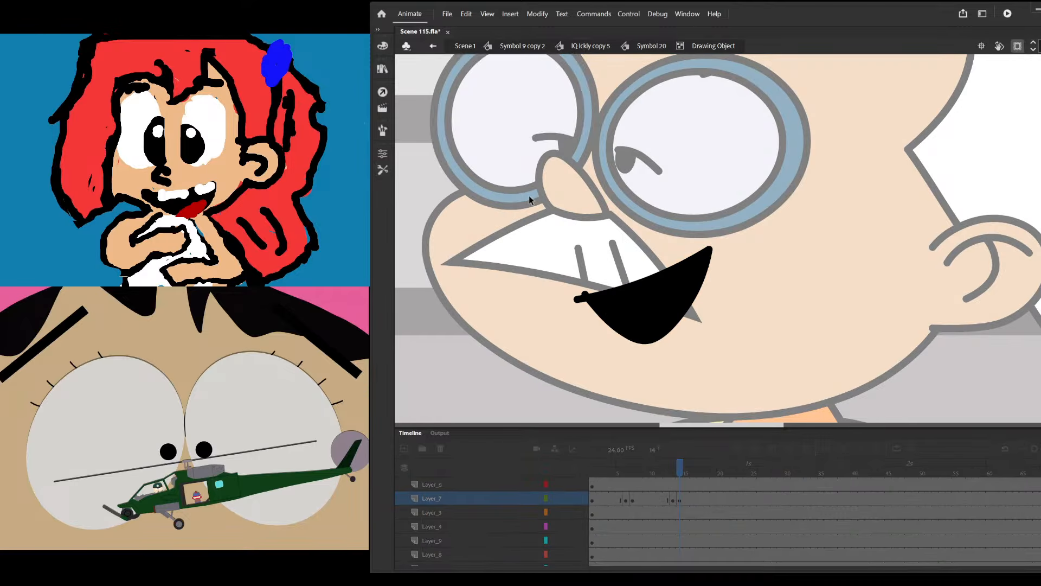
pyautogui.moveTo(530, 196); pyautogui.dragTo(834, 425)
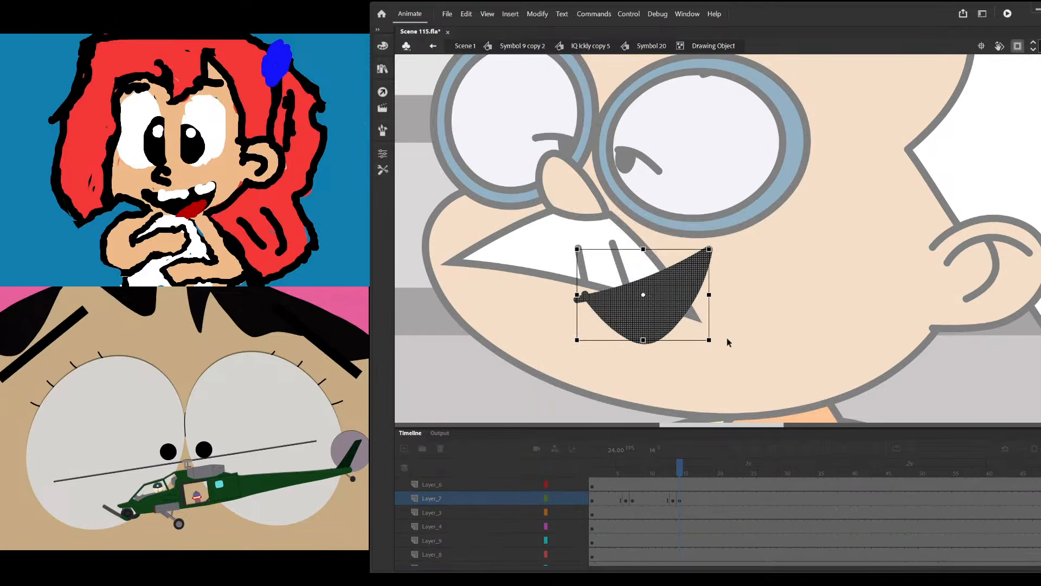
pyautogui.doubleClick(753, 284)
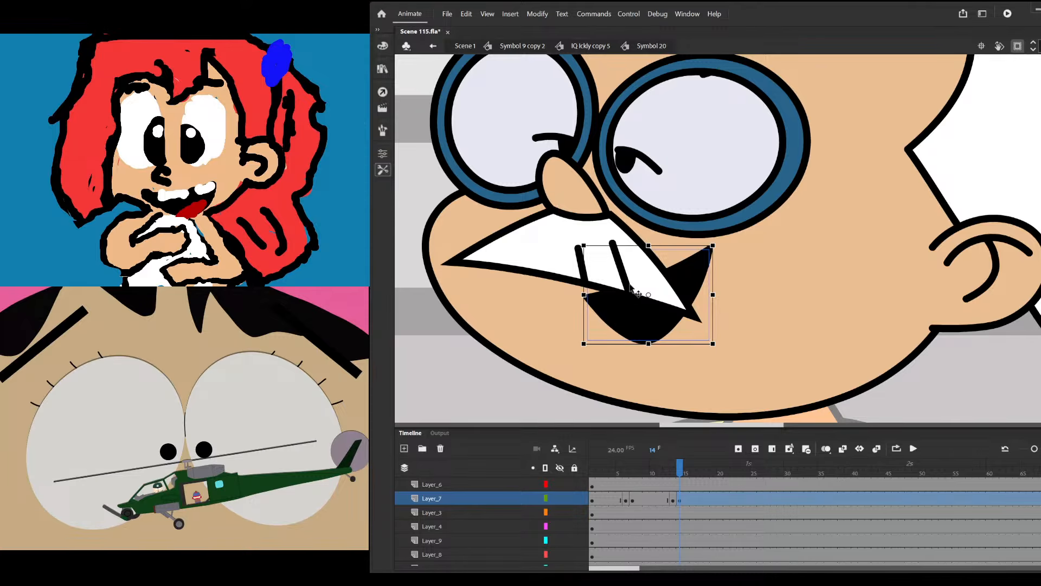
pyautogui.scroll(-1, 657, 330)
pyautogui.click(564, 374)
pyautogui.scroll(-2, 564, 373)
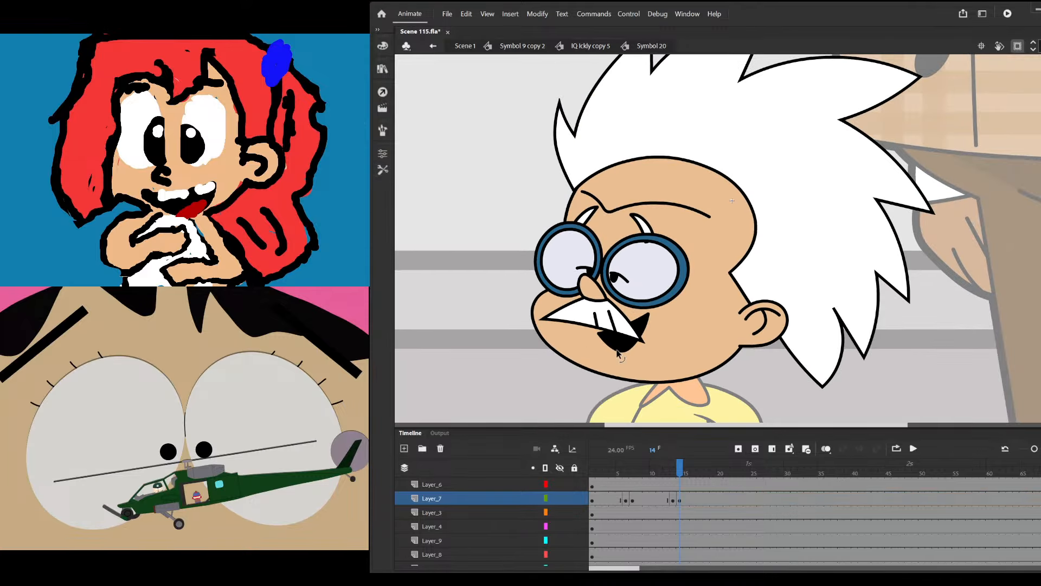
# Add a keyframe at frame 15 of Layer_7, and at frame 14 narrow and skew the open mouth
pyautogui.scroll(1, 618, 356)
pyautogui.moveTo(681, 470); pyautogui.dragTo(686, 471)
pyautogui.click(688, 499)
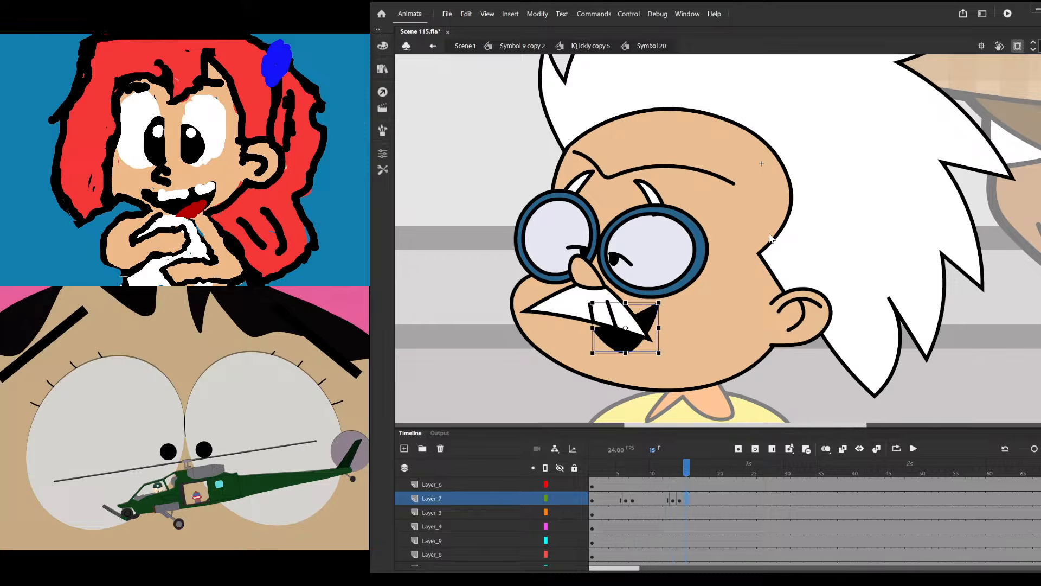
pyautogui.moveTo(683, 471); pyautogui.dragTo(679, 471)
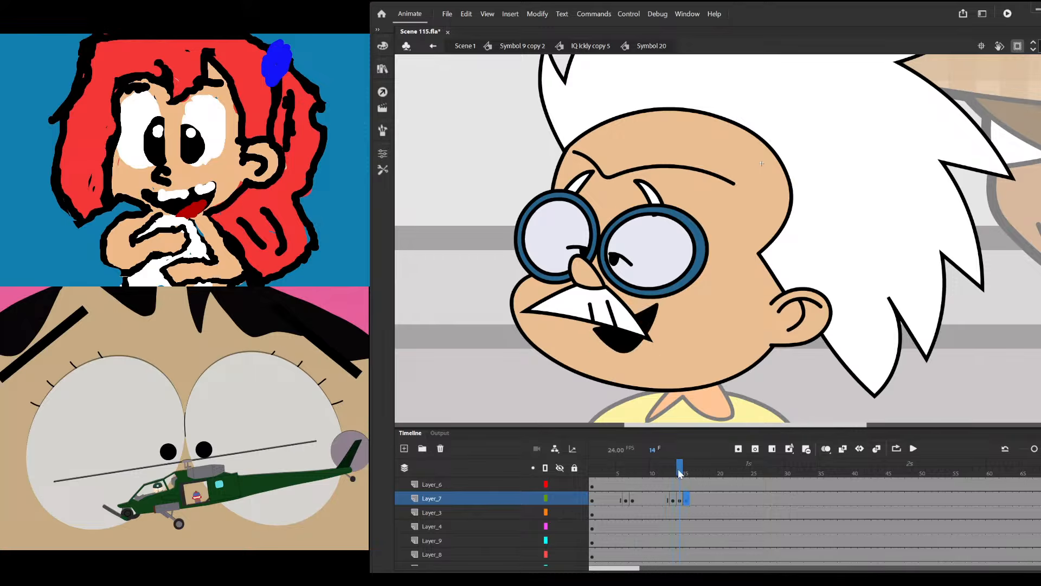
pyautogui.click(630, 346)
pyautogui.scroll(2, 630, 347)
pyautogui.click(629, 346)
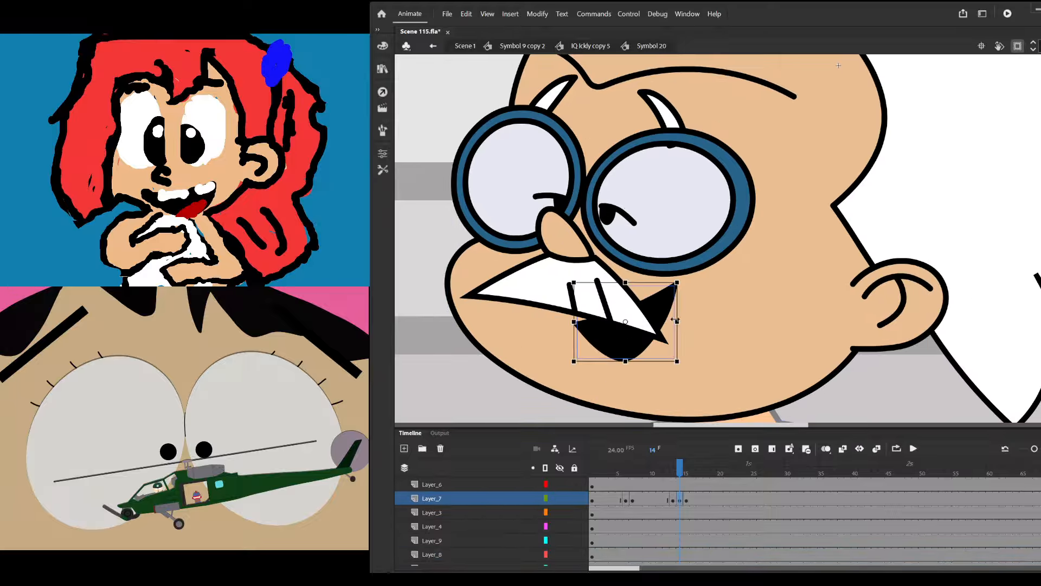
pyautogui.moveTo(679, 320)
pyautogui.mouseDown()
pyautogui.moveTo(667, 326)
pyautogui.moveTo(657, 295)
pyautogui.mouseUp()
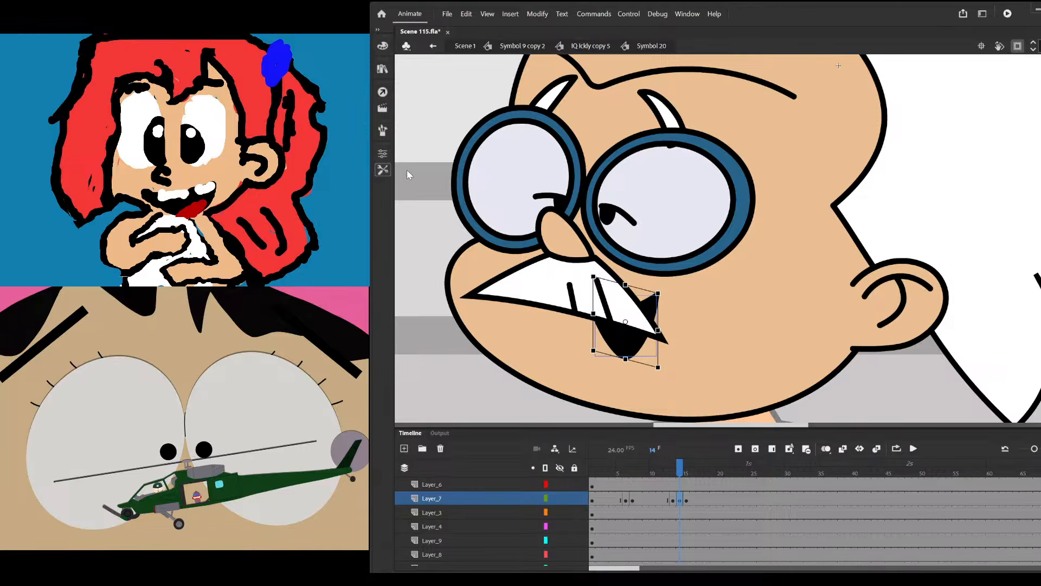
# Raise the lower edge of the open mouth at frame 14 of Layer_7 to make the mouth shallower
pyautogui.press('v')
pyautogui.scroll(2, 658, 360)
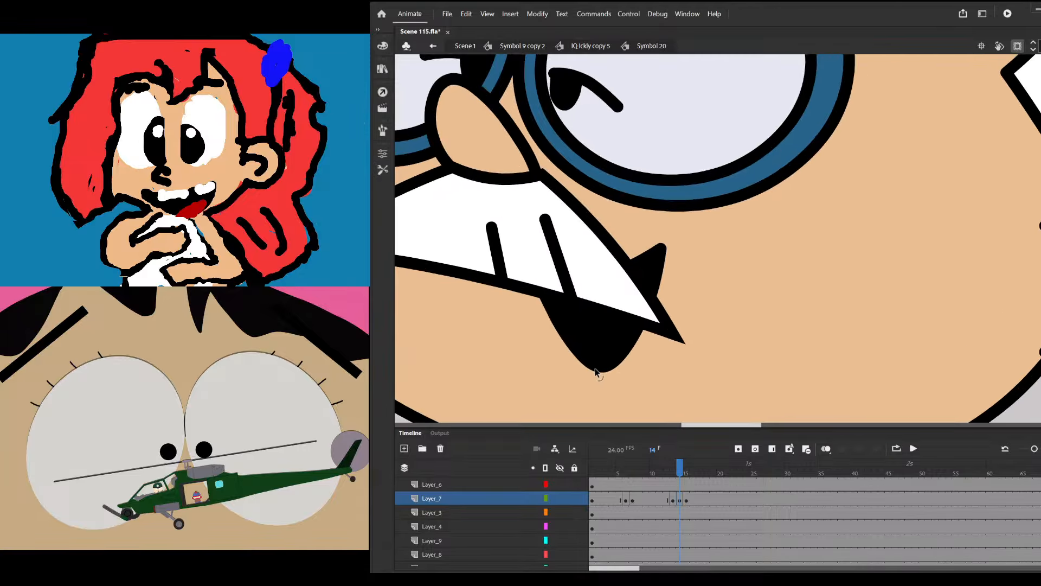
pyautogui.moveTo(595, 372); pyautogui.dragTo(619, 345)
pyautogui.click(563, 334)
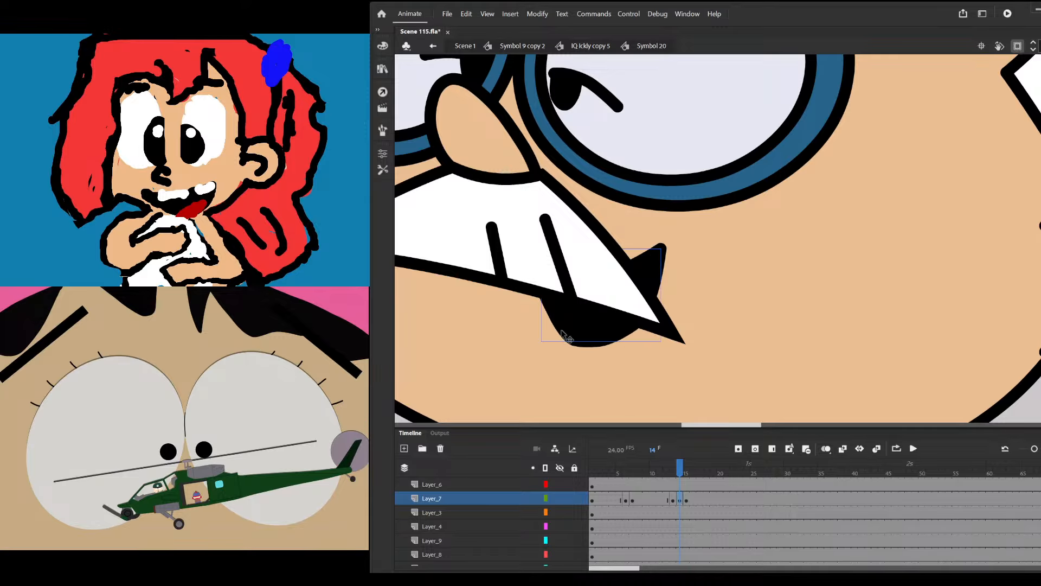
pyautogui.doubleClick(563, 334)
pyautogui.click(380, 171)
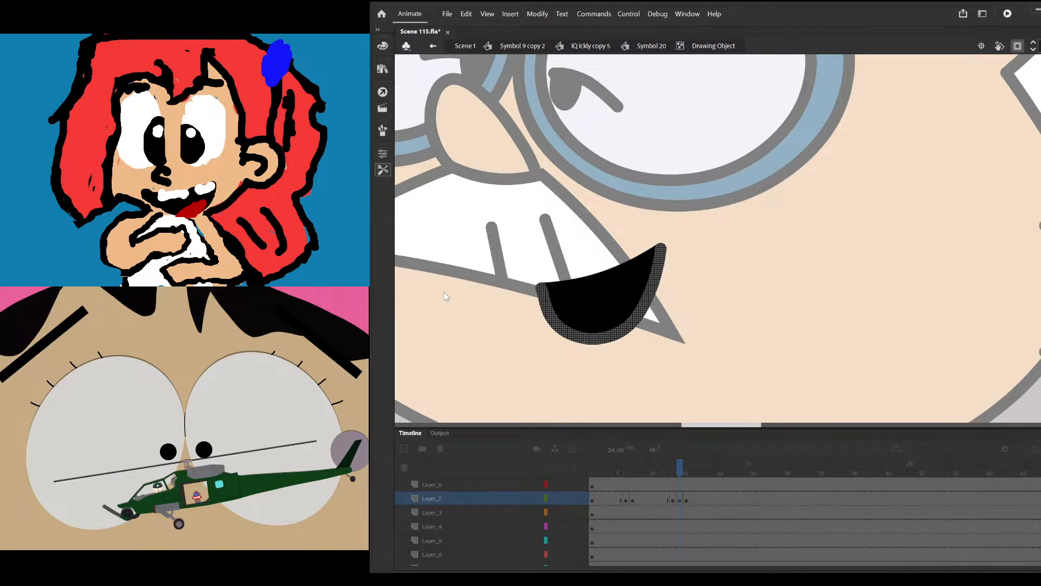
pyautogui.click(582, 225)
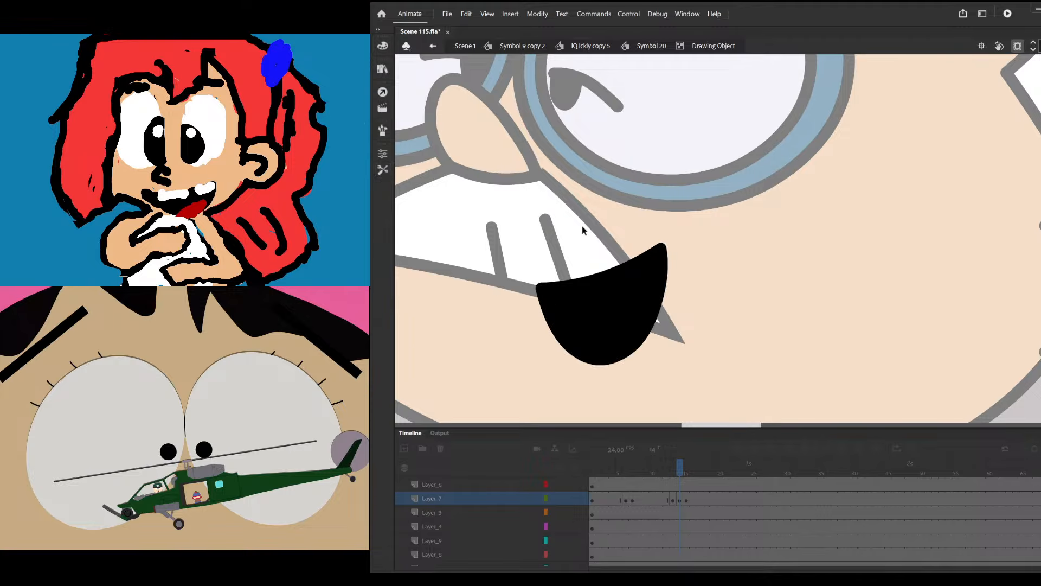
pyautogui.moveTo(566, 351); pyautogui.dragTo(614, 333)
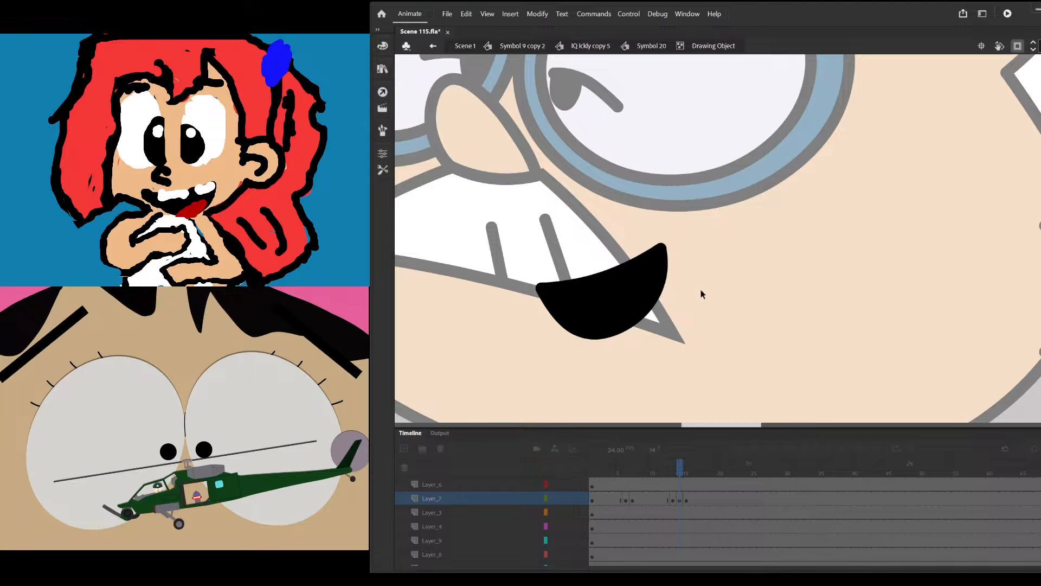
pyautogui.doubleClick(720, 289)
pyautogui.scroll(-5, 726, 351)
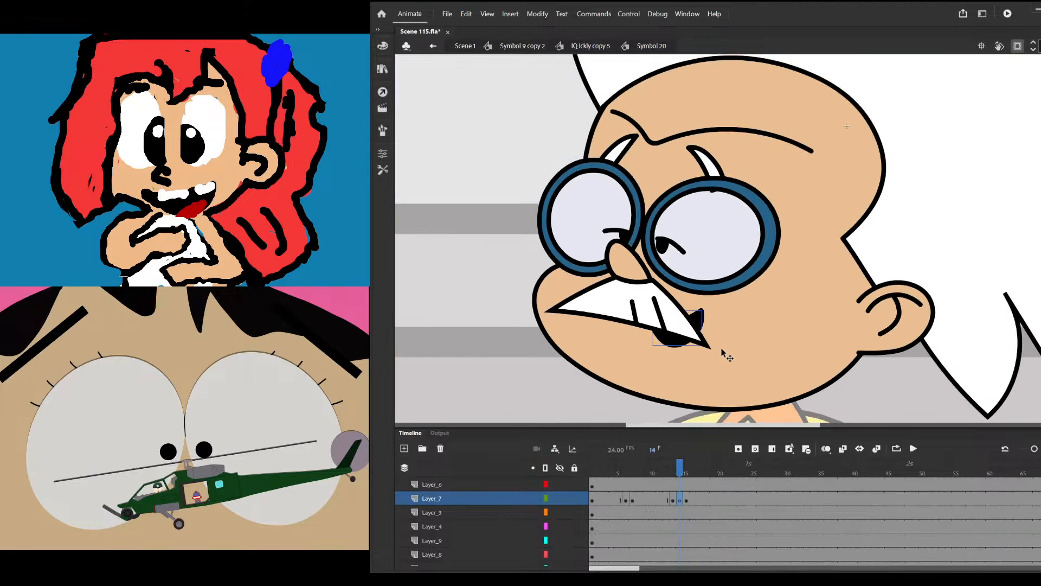
pyautogui.scroll(-2, 726, 352)
# Stretch the left corner of the open mouth at frame 15 outward and slightly down below the mustache
pyautogui.moveTo(678, 471); pyautogui.dragTo(684, 476)
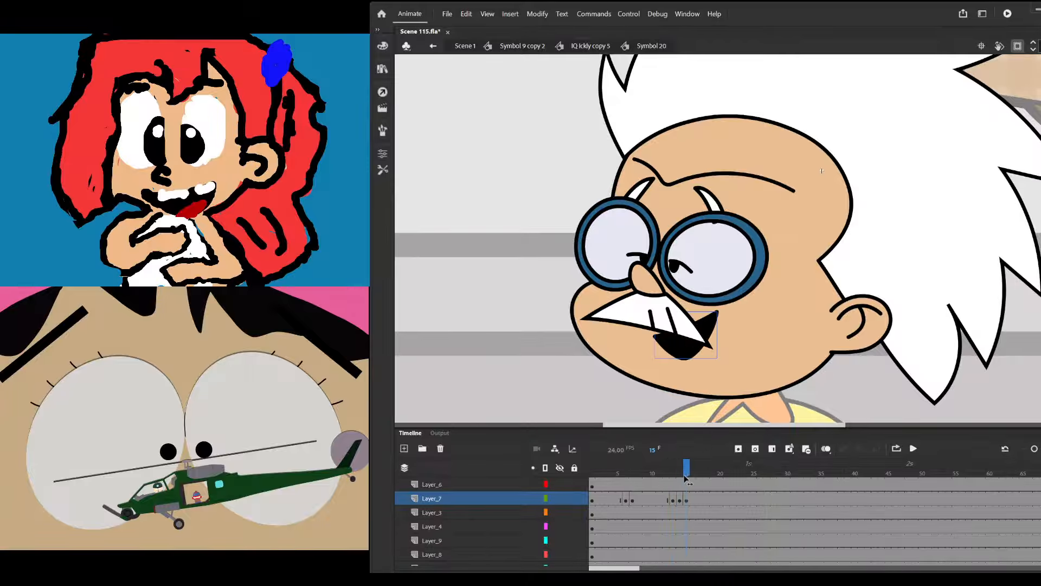
pyautogui.scroll(-1, 691, 358)
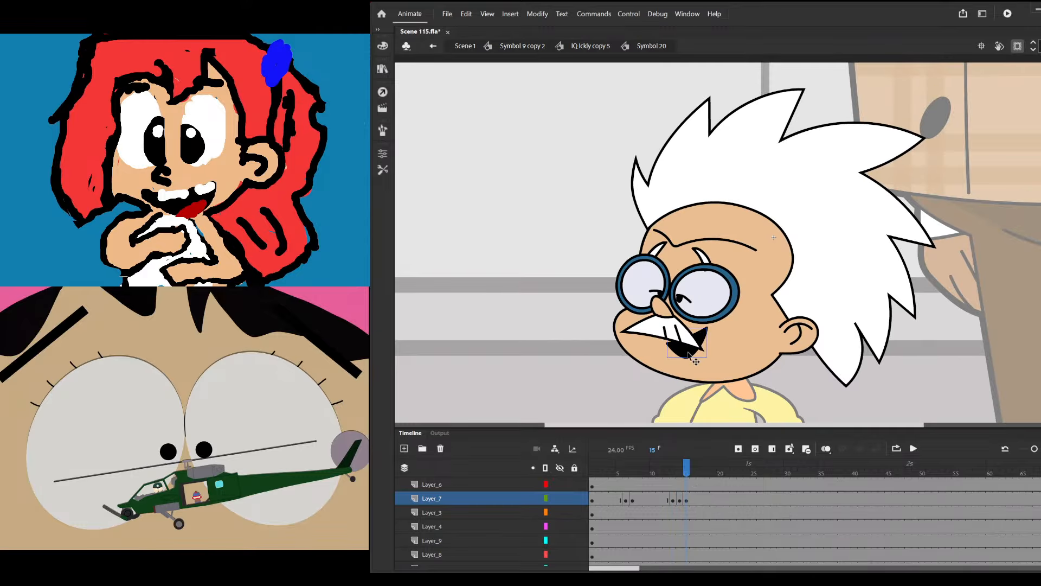
pyautogui.scroll(4, 667, 342)
pyautogui.doubleClick(679, 329)
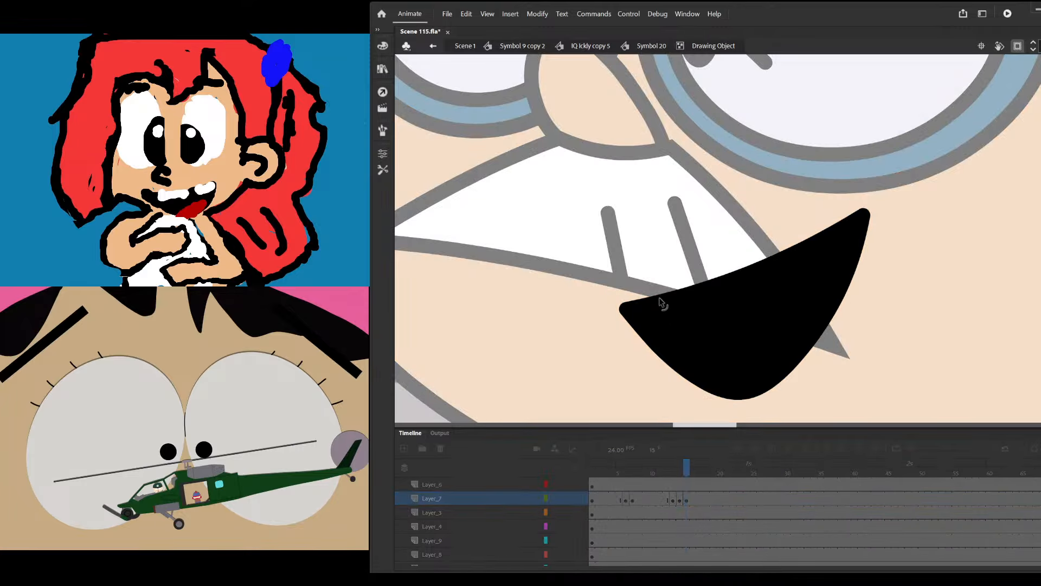
pyautogui.moveTo(662, 302)
pyautogui.mouseDown()
pyautogui.moveTo(653, 335)
pyautogui.moveTo(615, 321)
pyautogui.mouseUp()
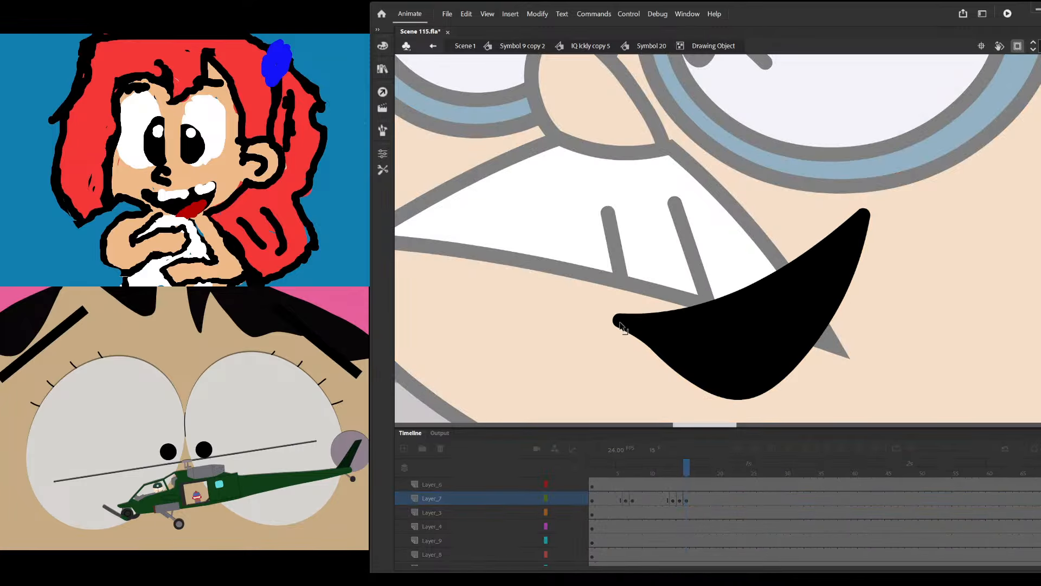
pyautogui.doubleClick(609, 341)
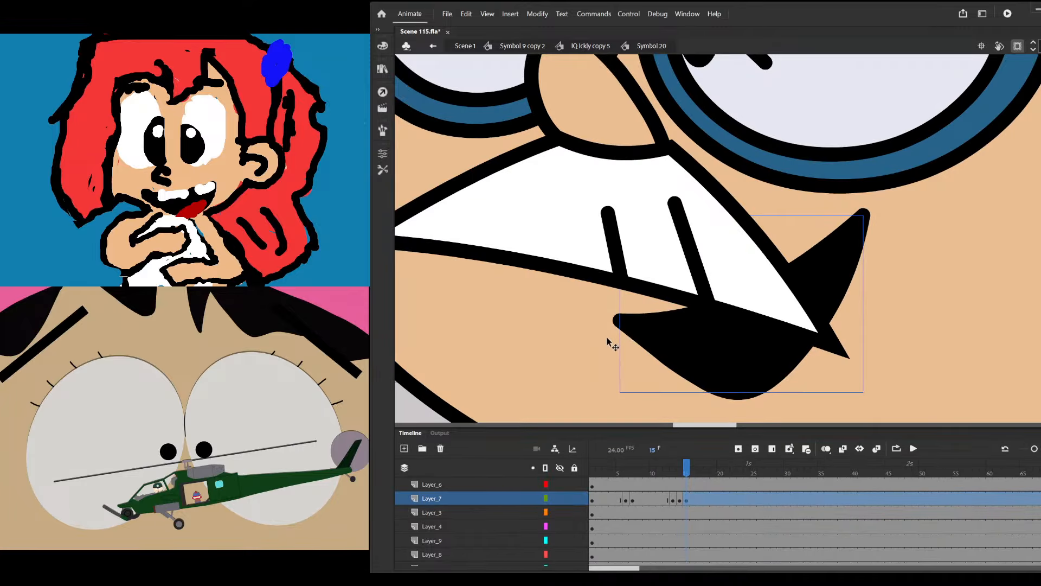
pyautogui.click(439, 356)
# Brush a short black lip line curving up under the mustache from the left corner of the frame 15 mouth
pyautogui.scroll(2, 594, 319)
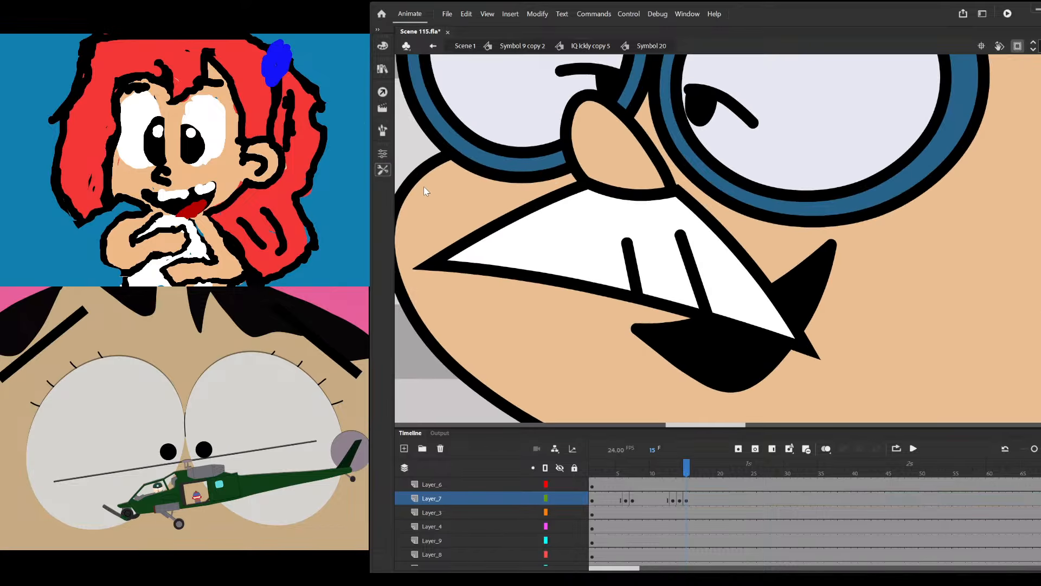
pyautogui.scroll(2, 676, 337)
pyautogui.moveTo(554, 289)
pyautogui.mouseDown()
pyautogui.moveTo(607, 323)
pyautogui.moveTo(699, 314)
pyautogui.mouseUp()
pyautogui.hotkey('ctrl', 'z')
pyautogui.scroll(1, 575, 311)
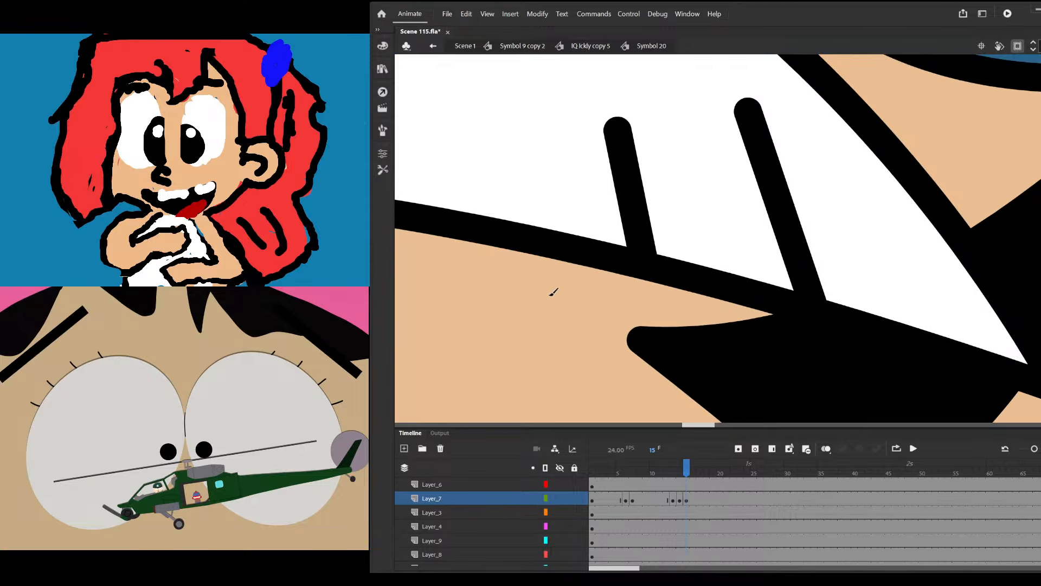
pyautogui.moveTo(533, 270)
pyautogui.mouseDown()
pyautogui.moveTo(534, 284)
pyautogui.moveTo(629, 321)
pyautogui.moveTo(759, 317)
pyautogui.mouseUp()
pyautogui.hotkey('ctrl', 'z')
pyautogui.moveTo(537, 271)
pyautogui.mouseDown()
pyautogui.moveTo(576, 331)
pyautogui.moveTo(635, 340)
pyautogui.moveTo(814, 323)
pyautogui.mouseUp()
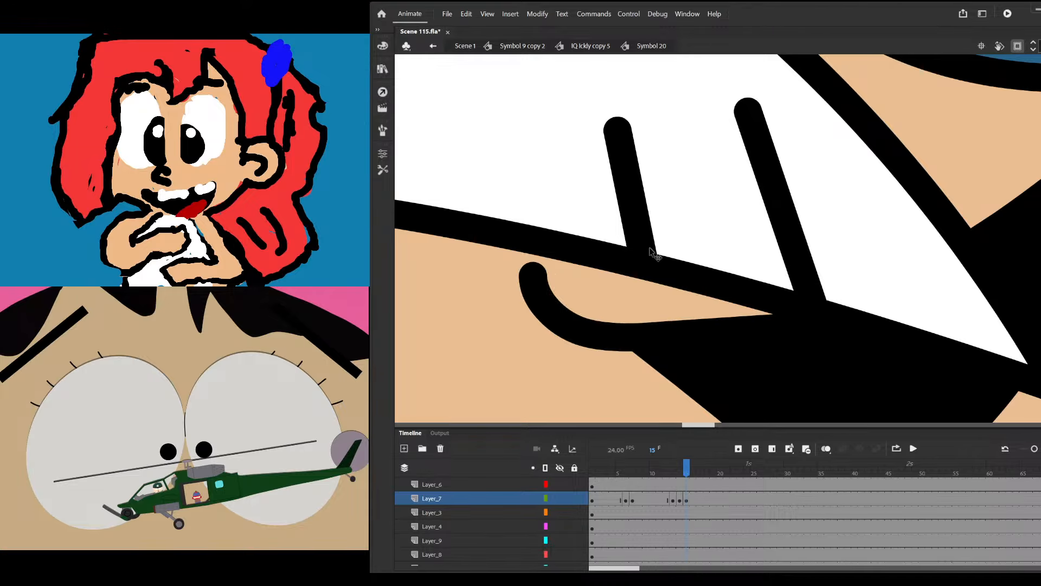
pyautogui.scroll(-5, 705, 287)
pyautogui.scroll(-1, 706, 289)
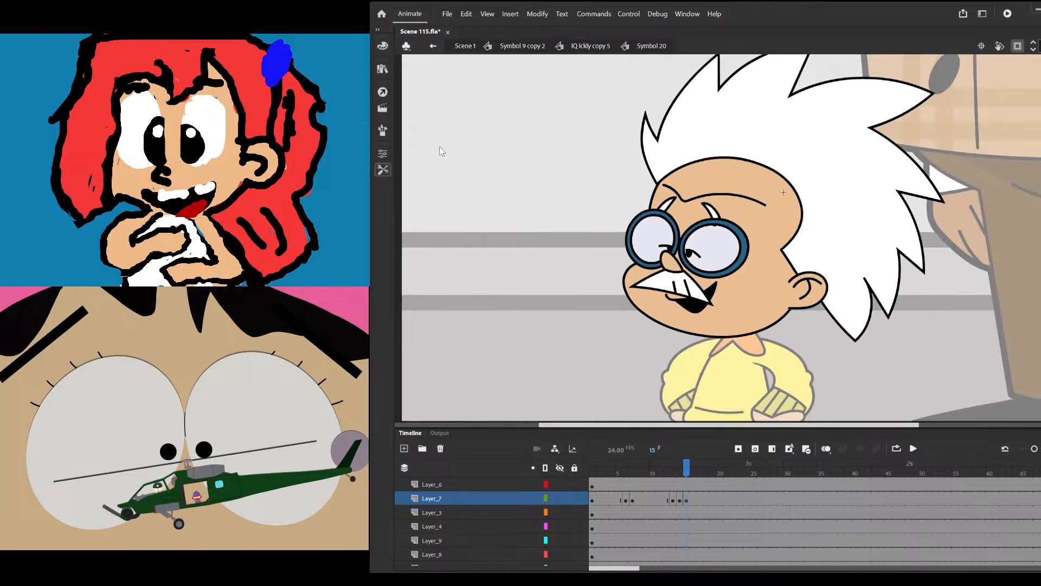
pyautogui.scroll(-1, 702, 296)
pyautogui.scroll(1, 705, 298)
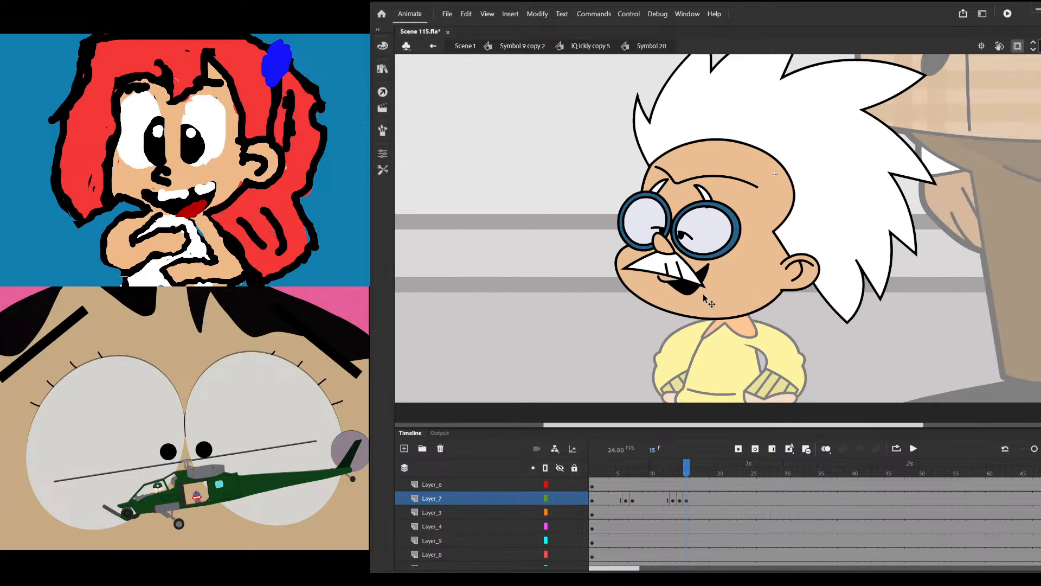
# At frame 16, cut a copy of the open mouth down to a small tongue piece at its lower right
pyautogui.moveTo(686, 470)
pyautogui.mouseDown()
pyautogui.moveTo(673, 470)
pyautogui.moveTo(693, 472)
pyautogui.mouseUp()
pyautogui.scroll(3, 675, 254)
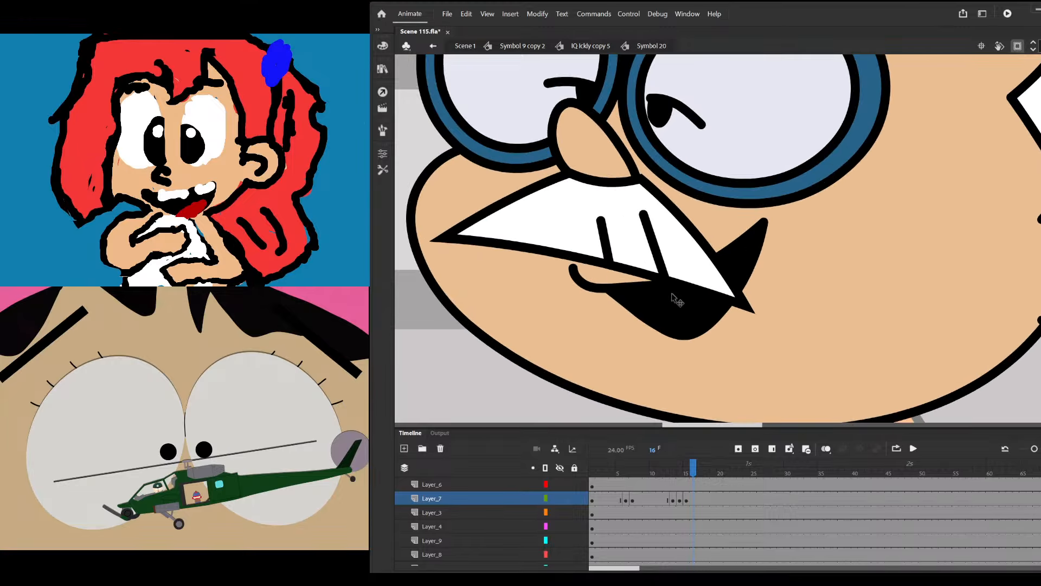
pyautogui.click(649, 316)
pyautogui.scroll(-2, 521, 350)
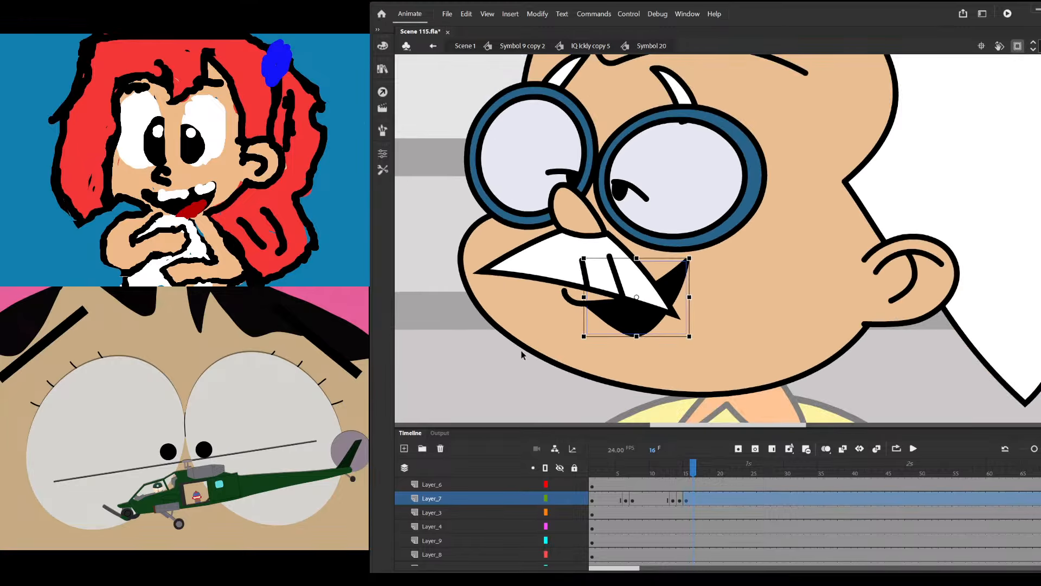
pyautogui.doubleClick(628, 324)
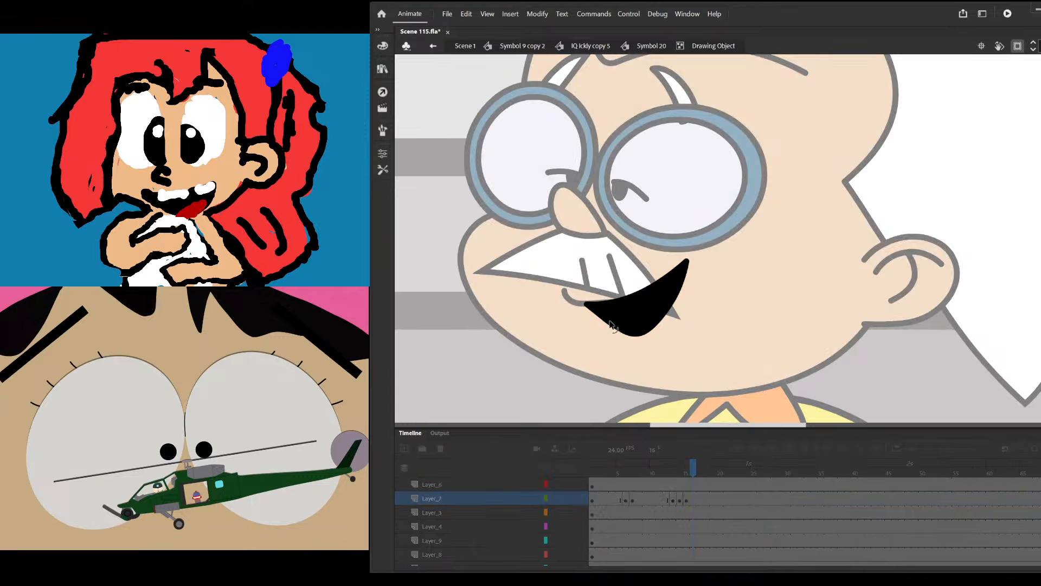
pyautogui.moveTo(618, 315); pyautogui.dragTo(684, 286)
pyautogui.moveTo(642, 225); pyautogui.dragTo(700, 292)
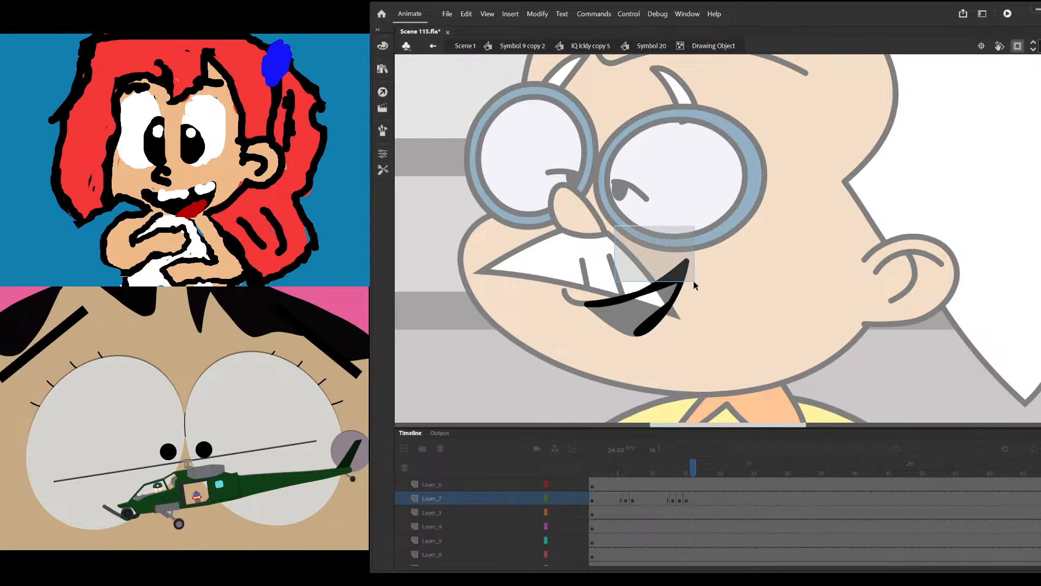
pyautogui.press('Delete')
pyautogui.moveTo(524, 262); pyautogui.dragTo(635, 314)
pyautogui.press('Delete')
pyautogui.moveTo(578, 255)
pyautogui.mouseDown()
pyautogui.moveTo(656, 304)
pyautogui.moveTo(625, 319)
pyautogui.moveTo(604, 355)
pyautogui.moveTo(624, 340)
pyautogui.moveTo(610, 328)
pyautogui.moveTo(612, 339)
pyautogui.mouseUp()
pyautogui.press('Delete')
# Stretch the tongue piece up along the right edge of the mouth, smooth its outline, and fill it orange
pyautogui.scroll(2, 677, 297)
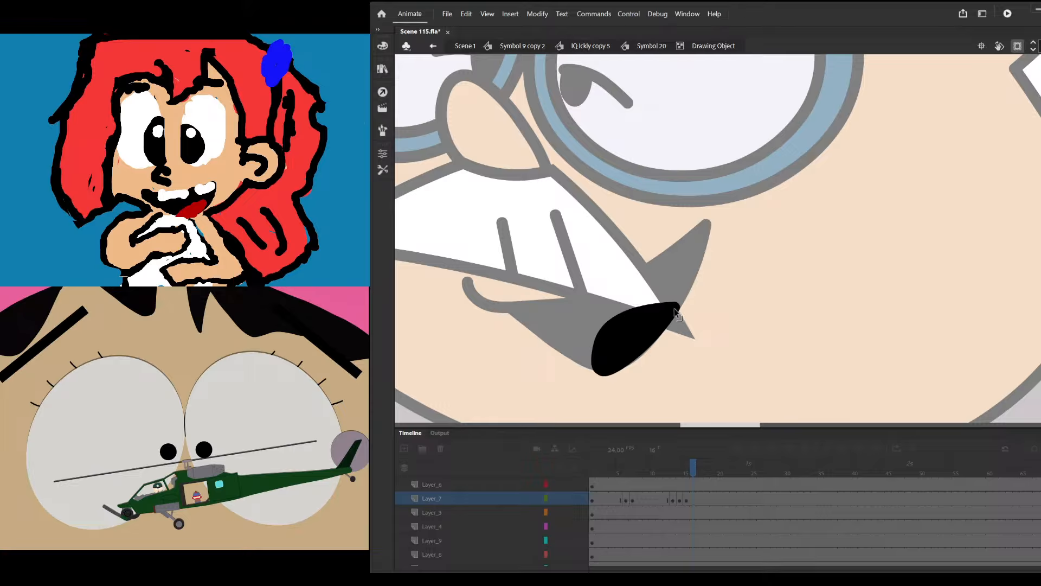
pyautogui.moveTo(679, 307); pyautogui.dragTo(698, 260)
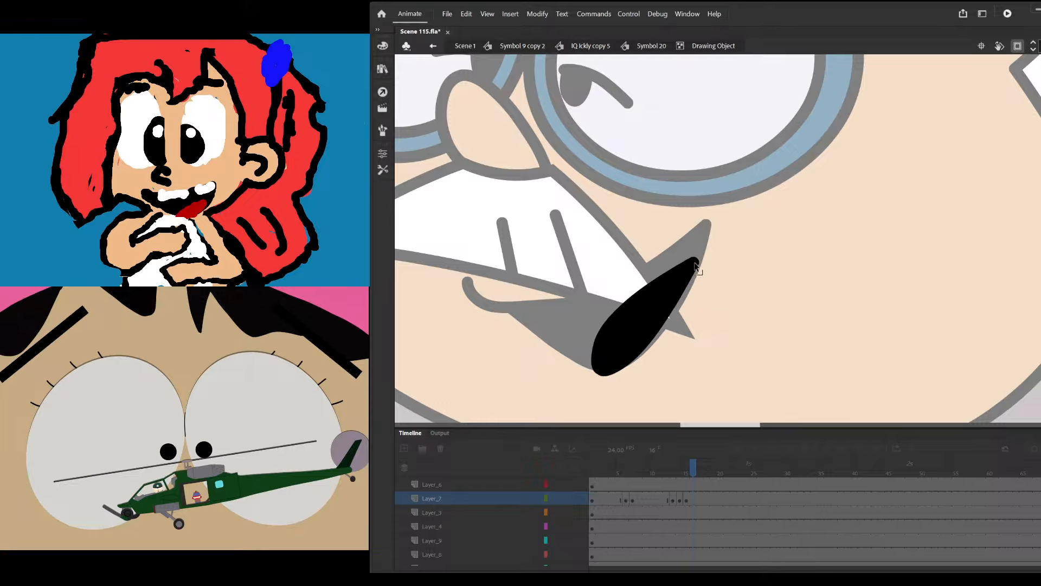
pyautogui.moveTo(682, 308); pyautogui.dragTo(682, 307)
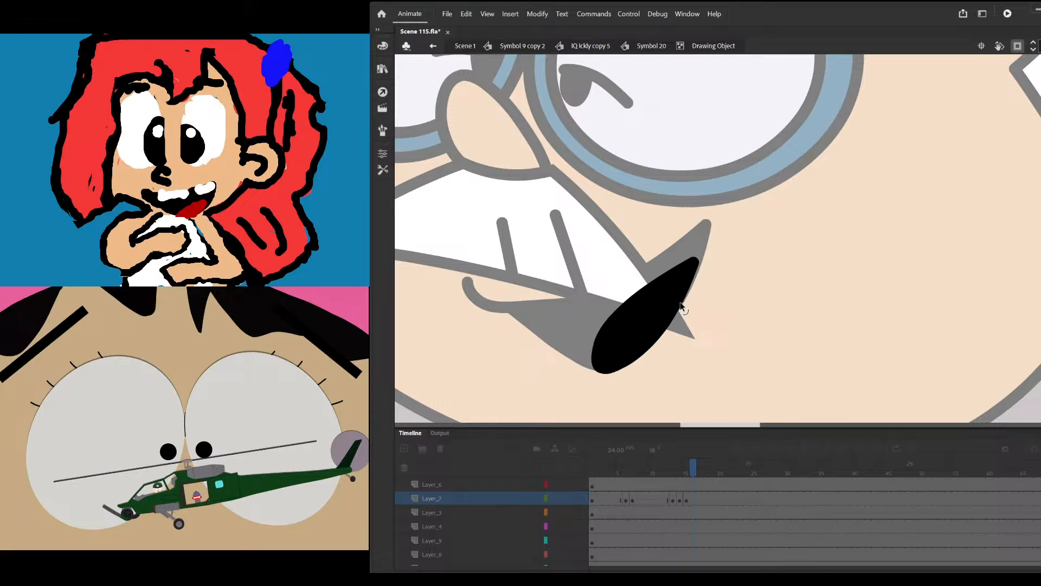
pyautogui.doubleClick(759, 298)
pyautogui.scroll(-5, 741, 289)
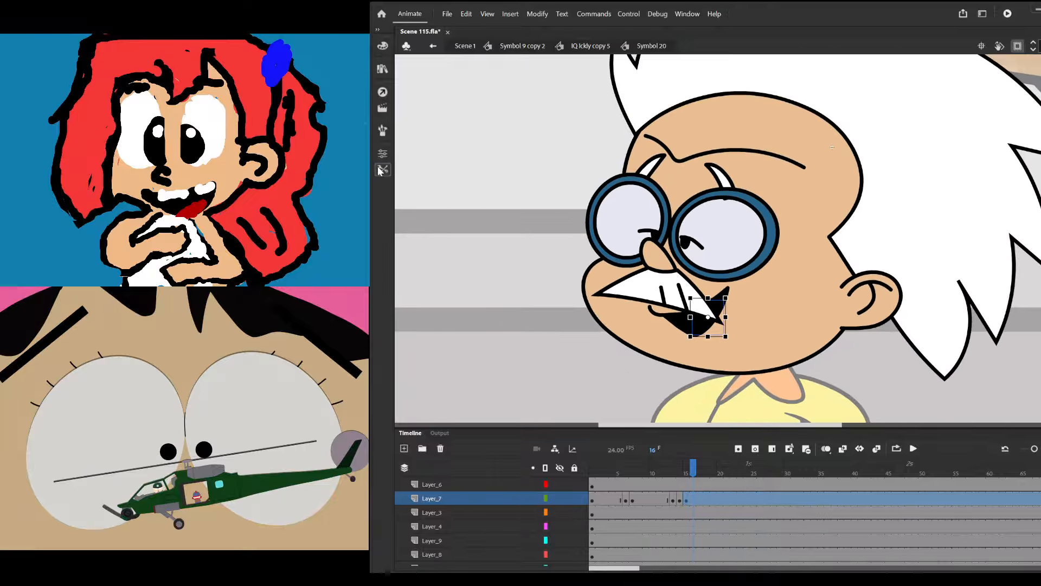
pyautogui.click(379, 171)
pyautogui.click(614, 223)
pyautogui.click(507, 145)
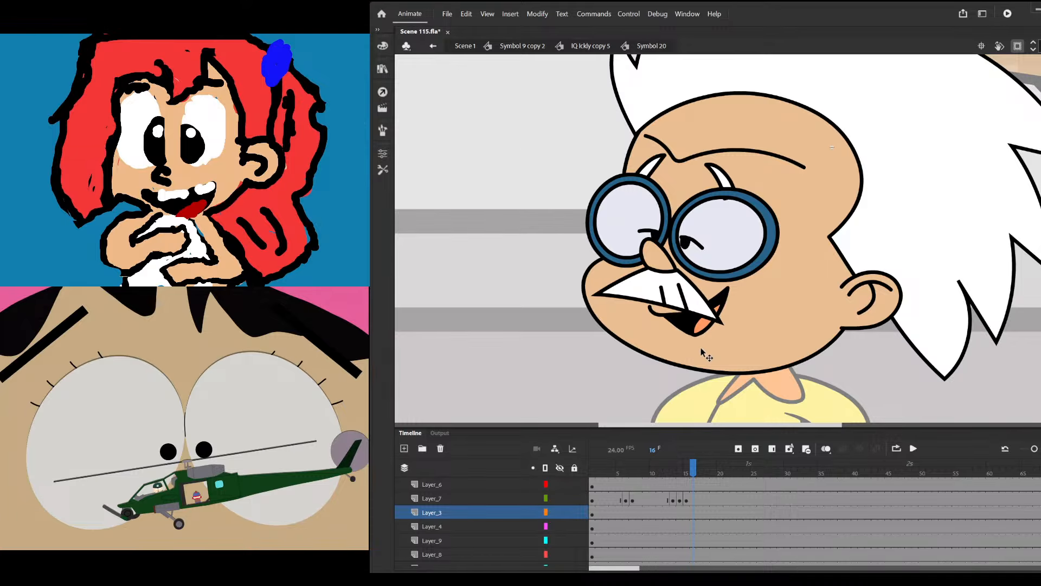
pyautogui.scroll(-1, 702, 351)
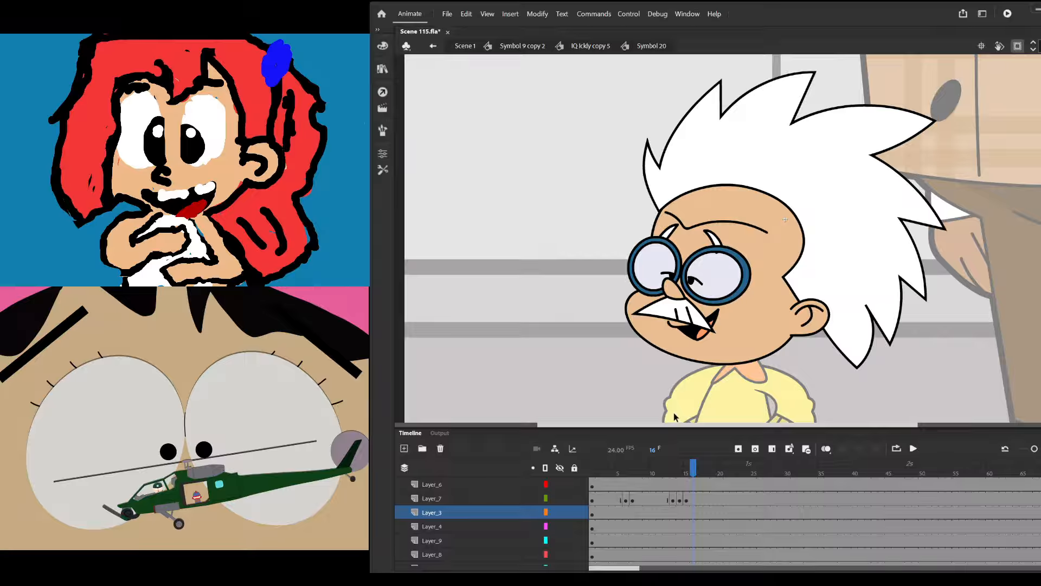
# Add a keyframe at frame 16 of Layer_7, deepen the open mouth there, and reshape its tongue to fit
pyautogui.moveTo(689, 468)
pyautogui.mouseDown()
pyautogui.moveTo(672, 469)
pyautogui.moveTo(703, 483)
pyautogui.moveTo(672, 488)
pyautogui.moveTo(685, 491)
pyautogui.mouseUp()
pyautogui.click(693, 498)
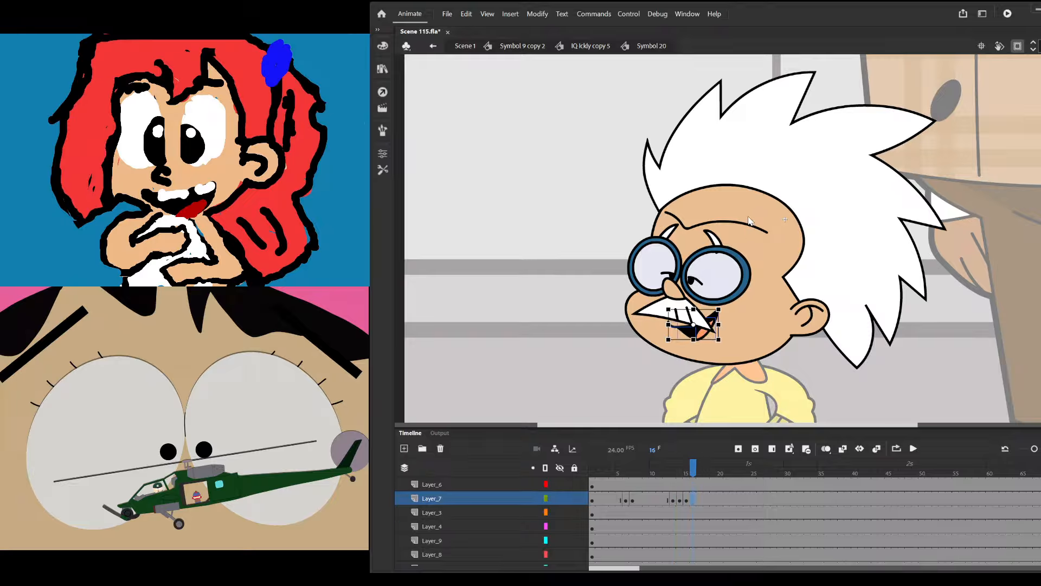
pyautogui.scroll(3, 693, 374)
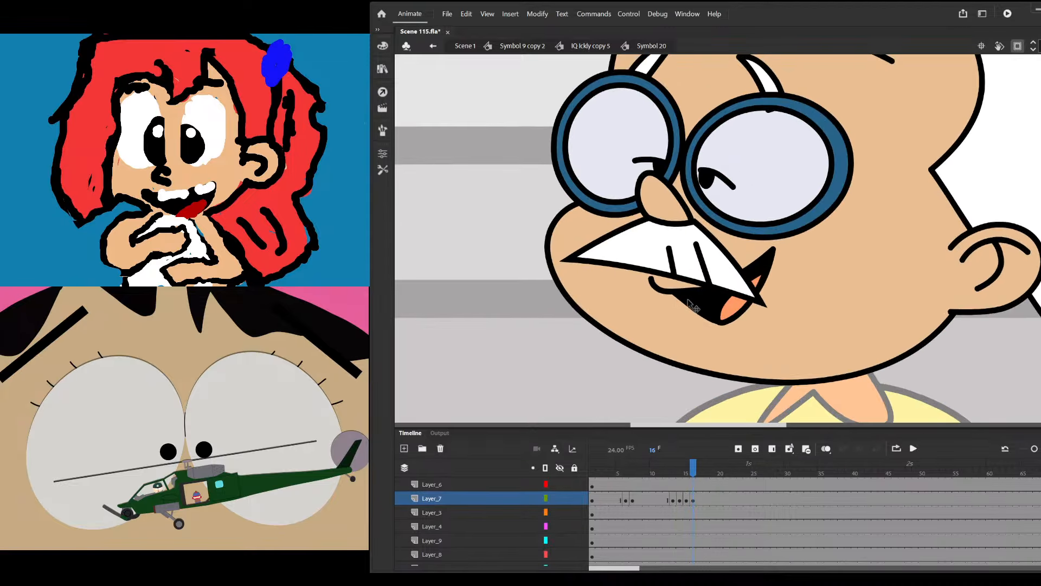
pyautogui.doubleClick(708, 307)
pyautogui.scroll(2, 727, 311)
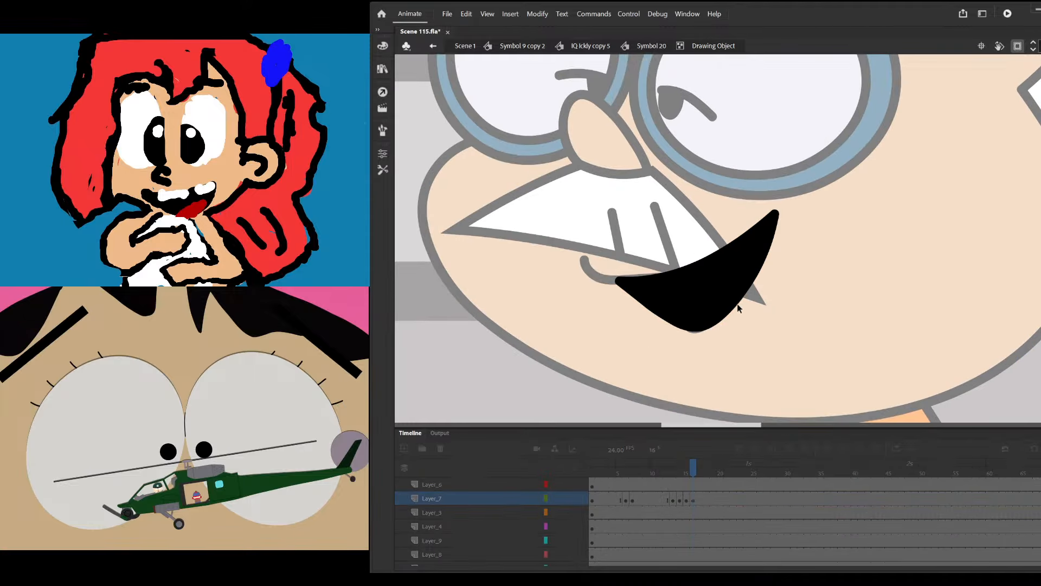
pyautogui.moveTo(729, 312)
pyautogui.mouseDown()
pyautogui.moveTo(730, 344)
pyautogui.moveTo(710, 339)
pyautogui.moveTo(710, 360)
pyautogui.mouseUp()
pyautogui.doubleClick(766, 311)
pyautogui.scroll(2, 767, 311)
pyautogui.moveTo(743, 308); pyautogui.dragTo(822, 223)
pyautogui.moveTo(671, 401); pyautogui.dragTo(685, 357)
pyautogui.click(639, 361)
pyautogui.scroll(-5, 553, 310)
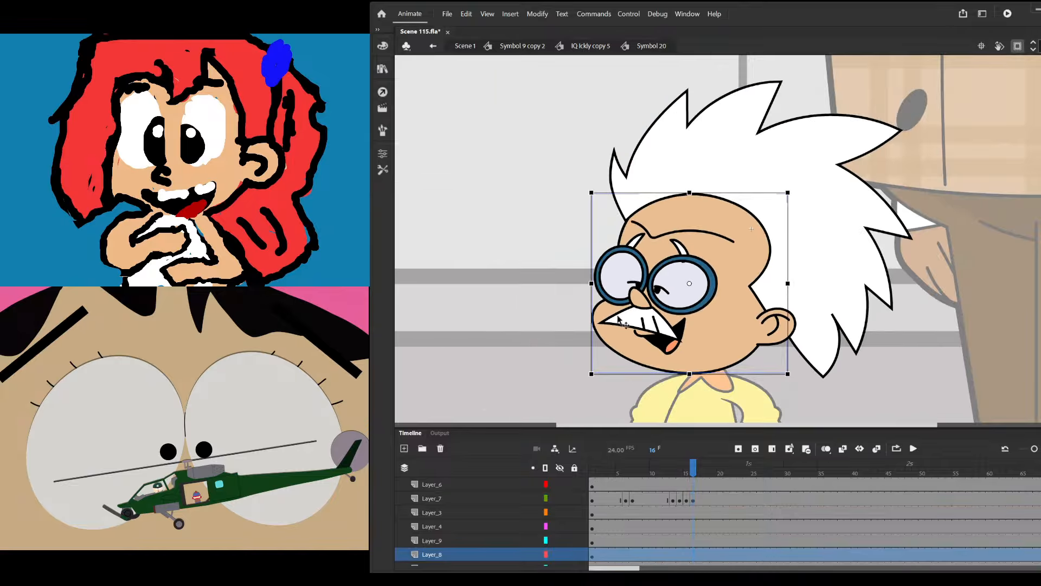
pyautogui.click(553, 311)
# Add mouth keyframes at frames 18 and 19 of Layer_7
pyautogui.moveTo(687, 476)
pyautogui.mouseDown()
pyautogui.moveTo(677, 476)
pyautogui.moveTo(694, 478)
pyautogui.mouseUp()
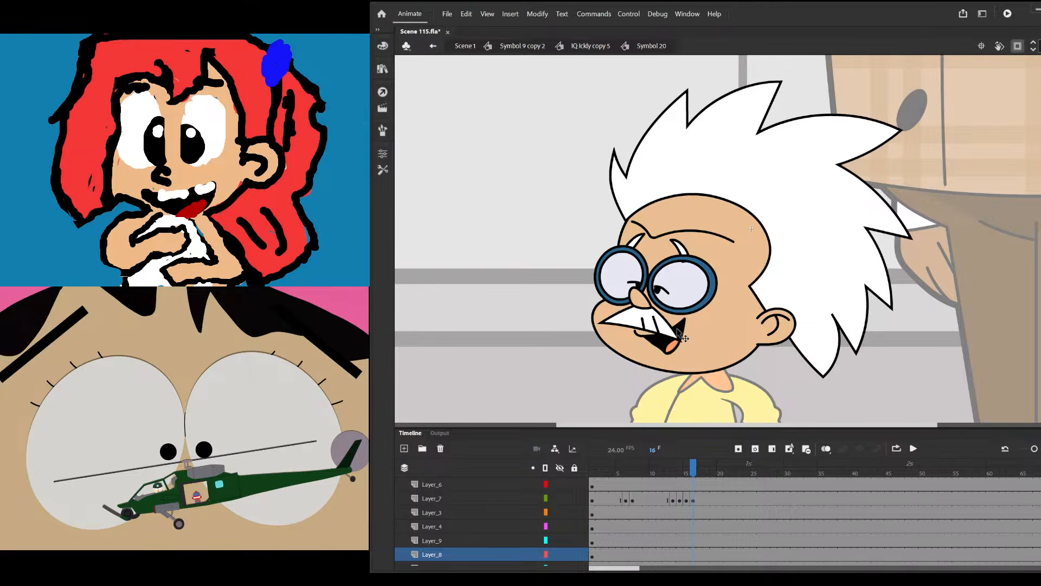
pyautogui.scroll(-2, 692, 275)
pyautogui.scroll(1, 693, 275)
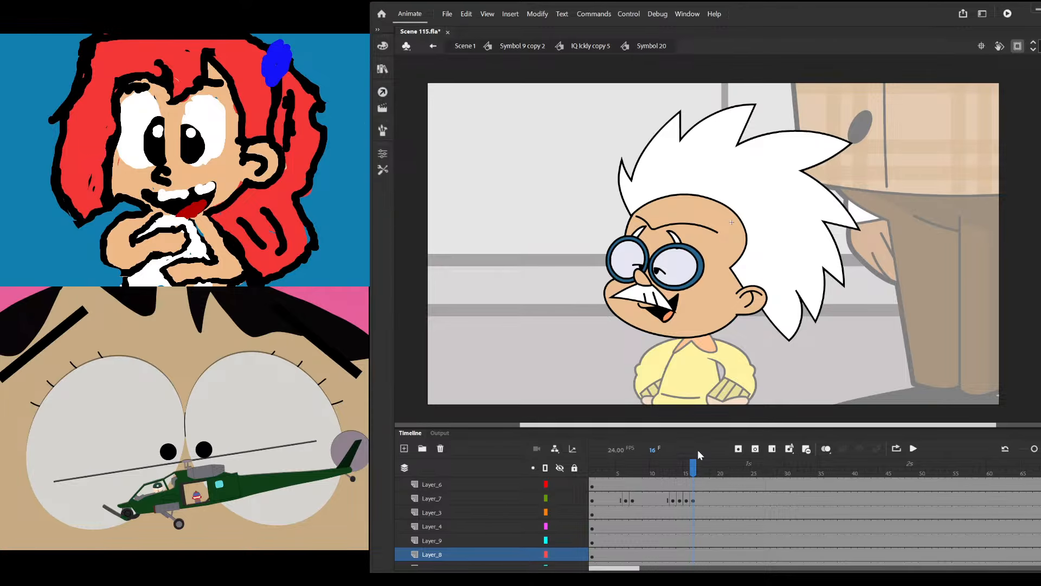
pyautogui.moveTo(691, 470); pyautogui.dragTo(689, 499)
pyautogui.click(690, 501)
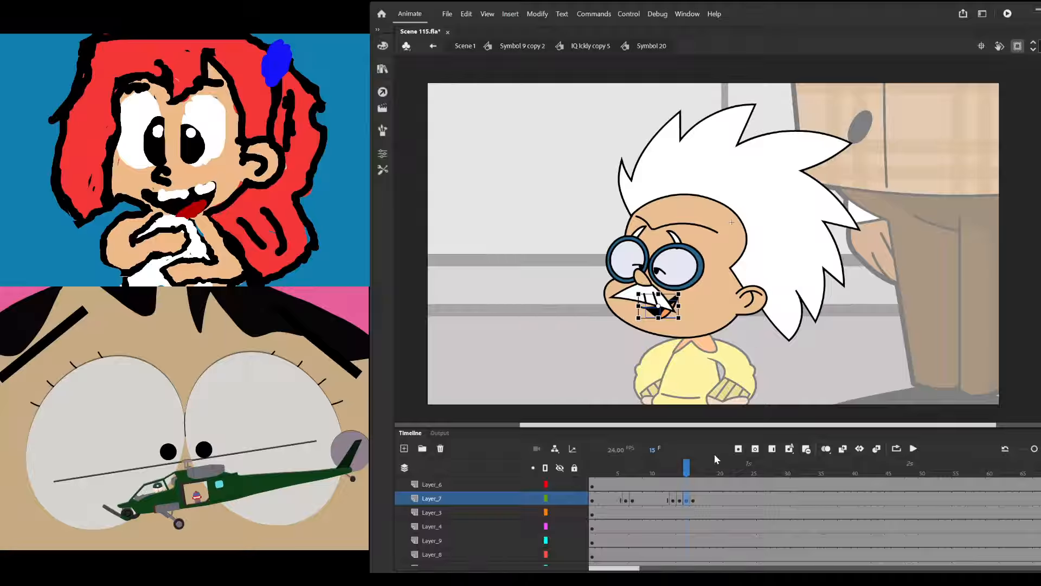
pyautogui.moveTo(715, 461); pyautogui.dragTo(707, 504)
pyautogui.click(680, 502)
pyautogui.click(693, 501)
pyautogui.click(707, 501)
pyautogui.click(717, 502)
# At frame 19 of Layer_7, remove the tongue from the open mouth, reshape its lower left edge, and fill the mouth white
pyautogui.click(802, 295)
pyautogui.scroll(3, 618, 268)
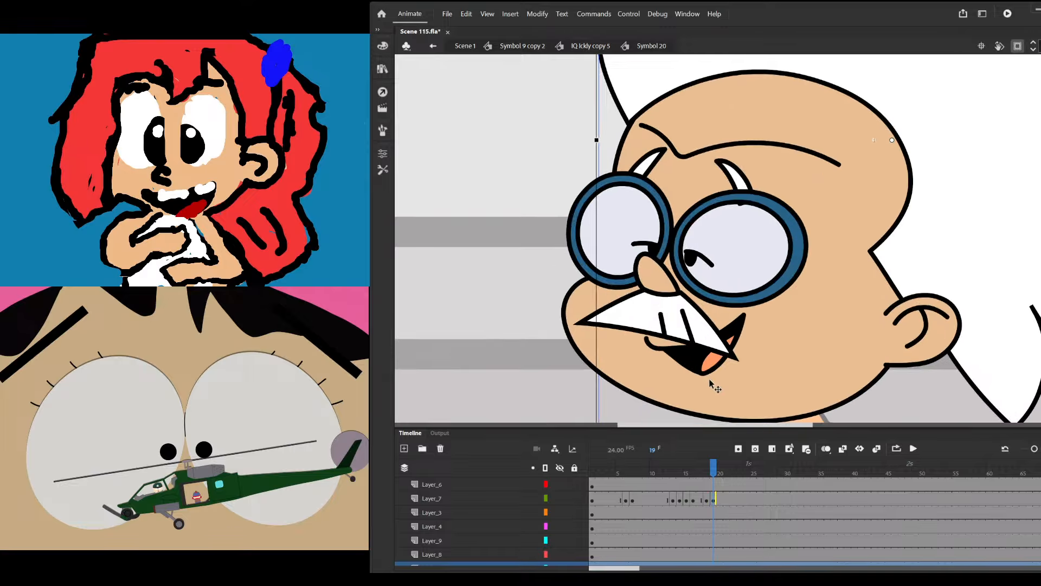
pyautogui.click(713, 368)
pyautogui.doubleClick(712, 368)
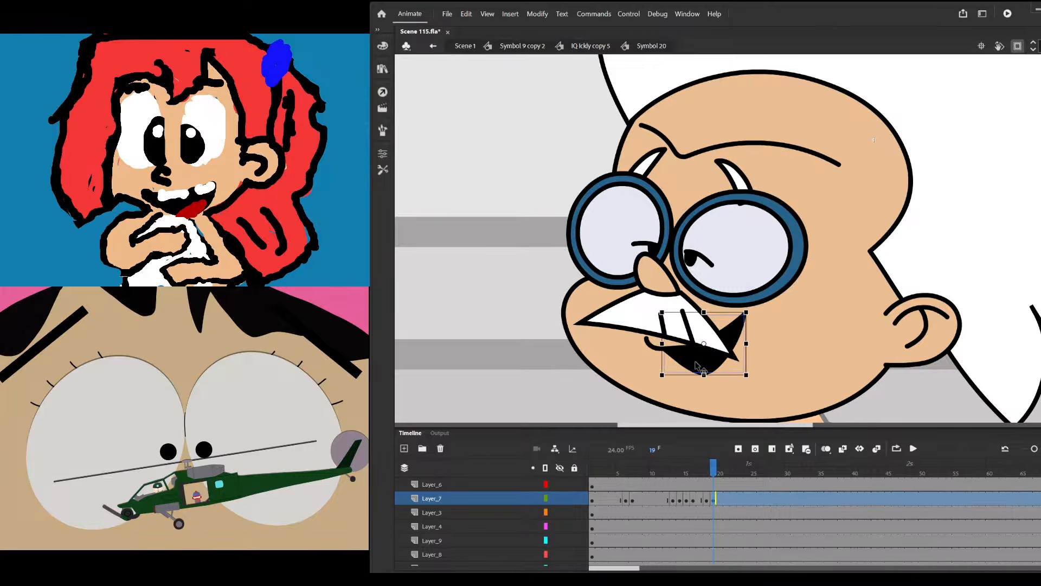
pyautogui.scroll(3, 713, 379)
pyautogui.moveTo(713, 389); pyautogui.dragTo(657, 356)
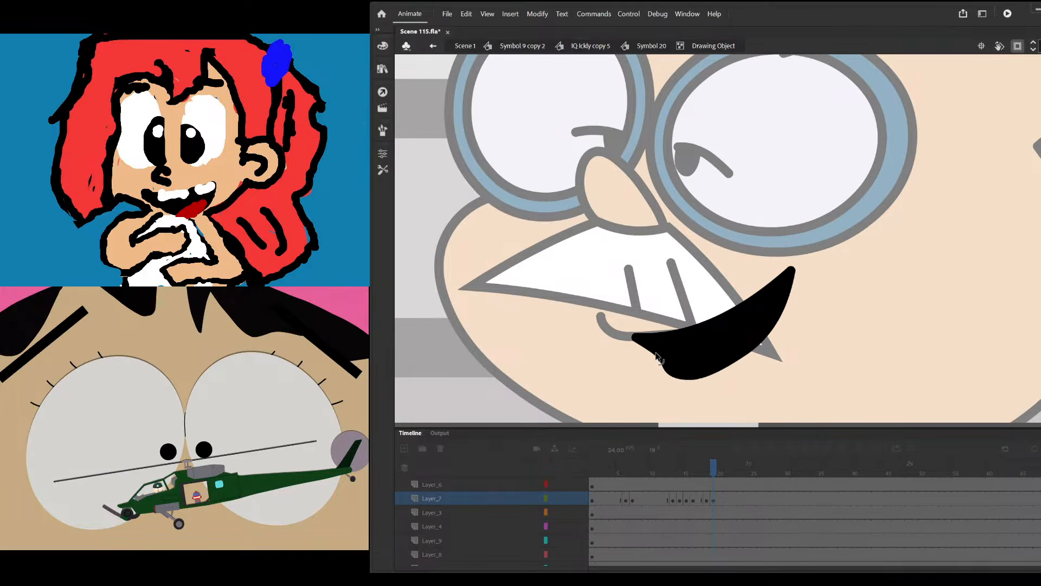
pyautogui.doubleClick(619, 397)
pyautogui.scroll(-3, 619, 397)
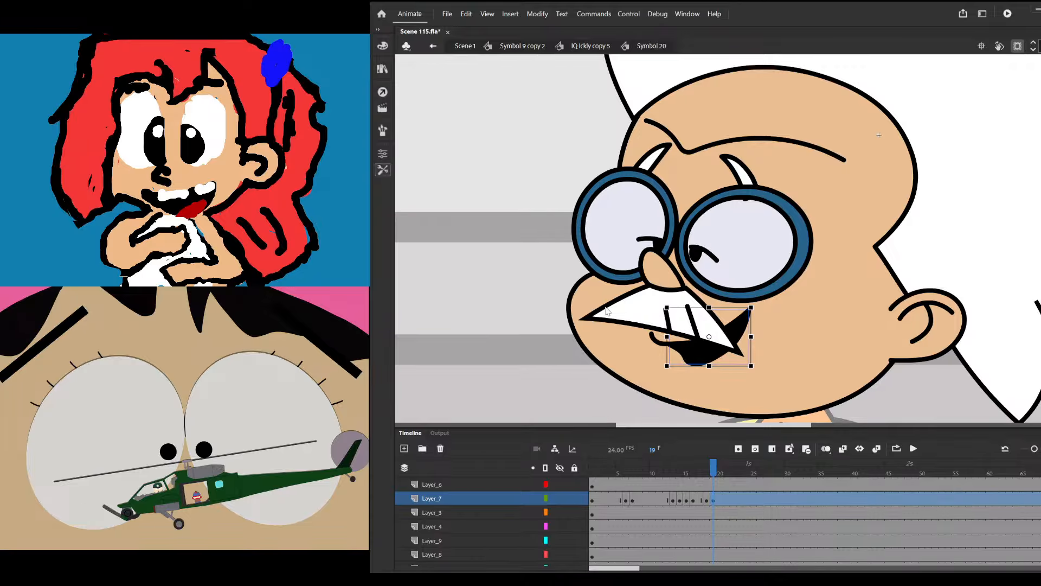
pyautogui.press('Delete')
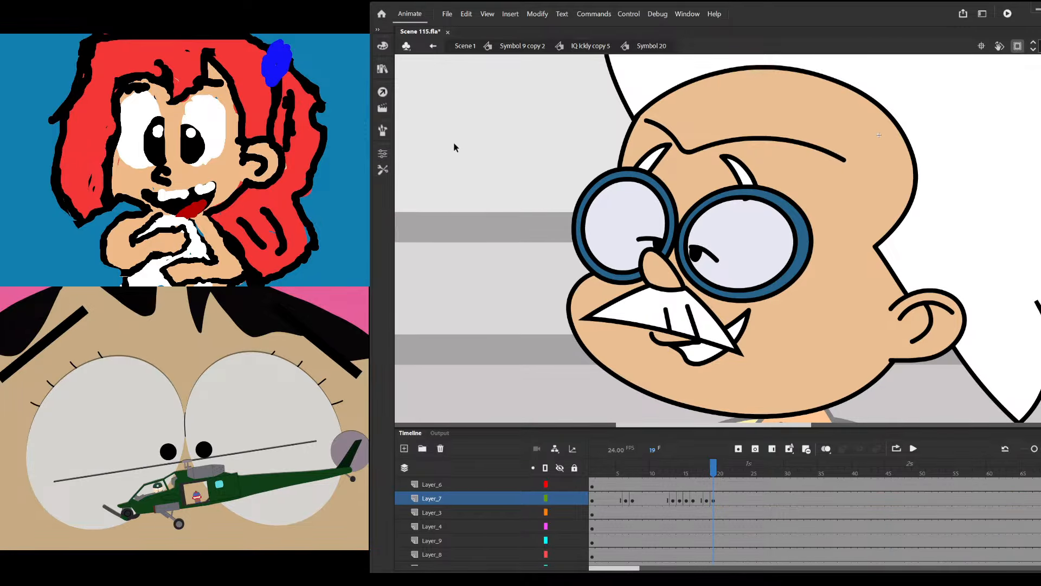
# Draw a line across the white mouth from its upper right corner and bend it into a curve separating the teeth
pyautogui.click(383, 169)
pyautogui.scroll(3, 744, 379)
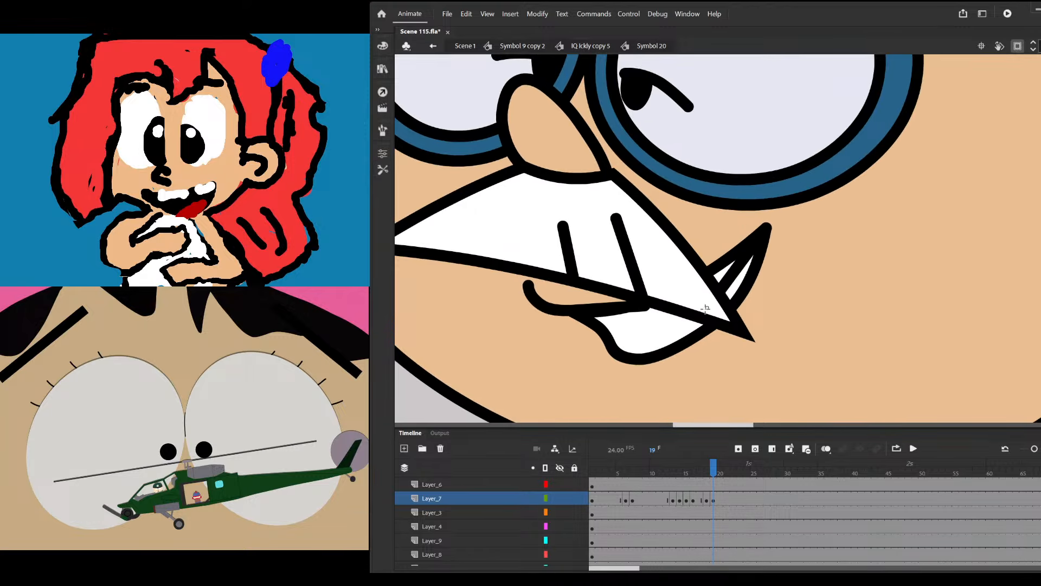
pyautogui.moveTo(674, 327); pyautogui.dragTo(638, 335)
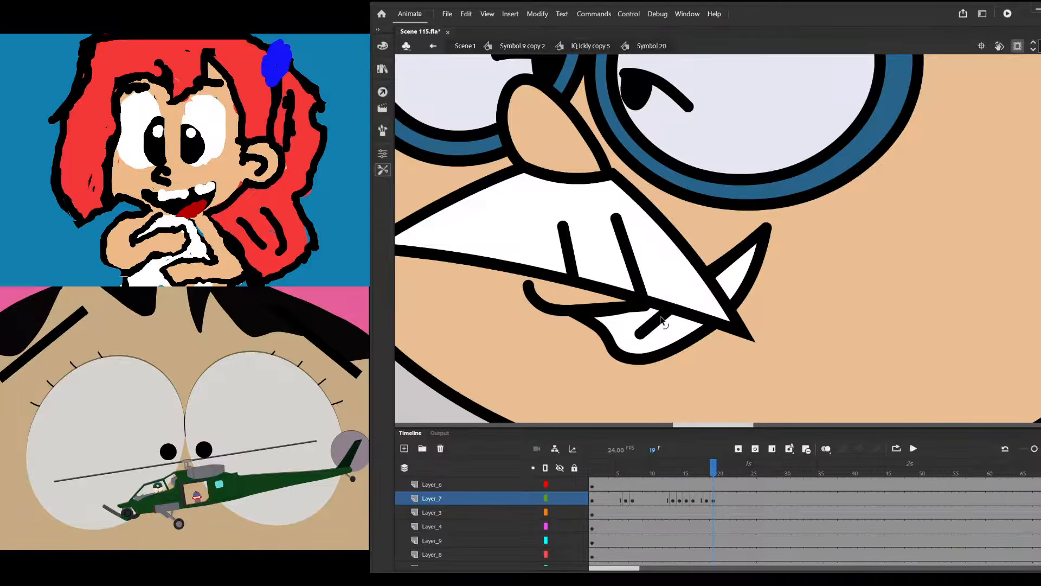
pyautogui.click(678, 336)
pyautogui.moveTo(678, 337); pyautogui.dragTo(675, 347)
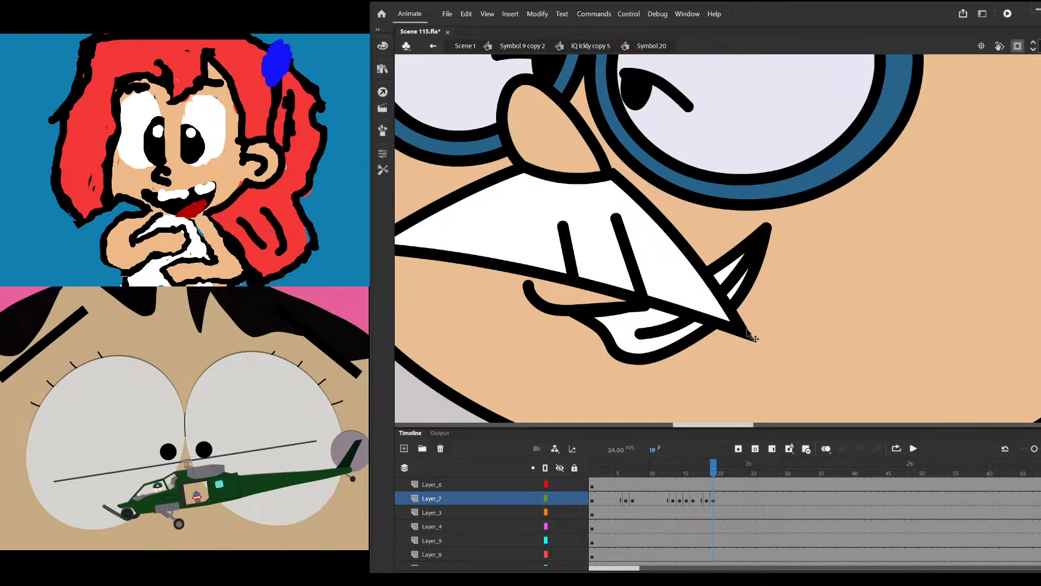
pyautogui.scroll(-5, 752, 334)
pyautogui.scroll(5, 737, 326)
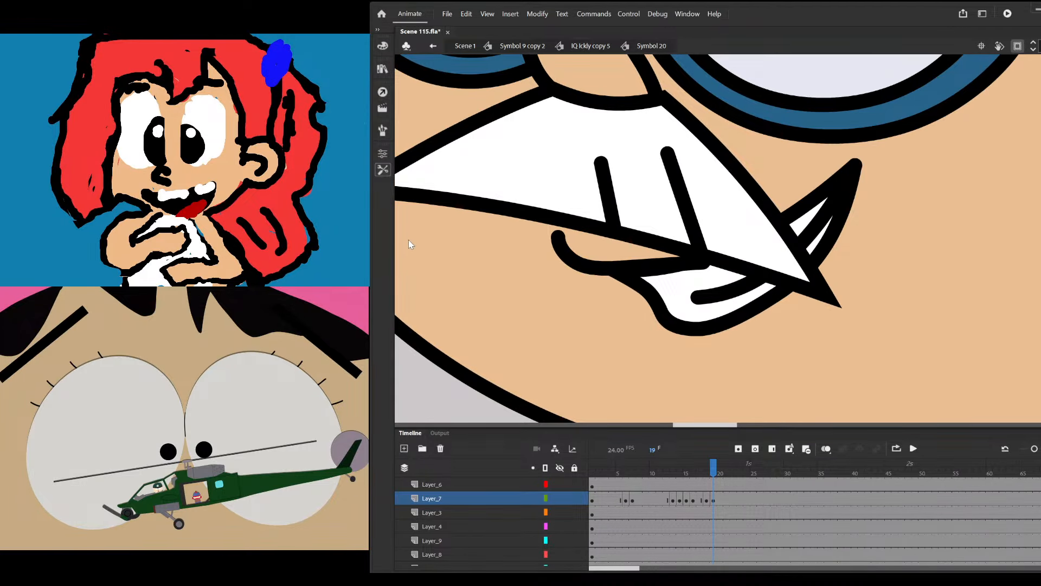
# Adjust the thickness of the curved teeth line partway along its length with the Width tool
pyautogui.scroll(5, 800, 267)
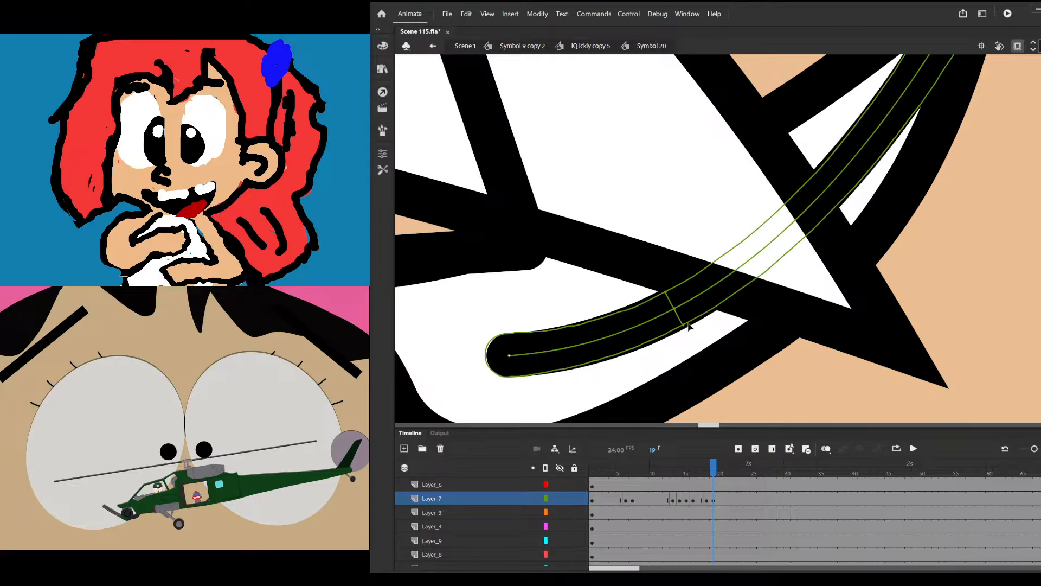
pyautogui.moveTo(687, 324)
pyautogui.mouseDown()
pyautogui.moveTo(628, 315)
pyautogui.moveTo(629, 324)
pyautogui.mouseUp()
pyautogui.scroll(-3, 739, 312)
pyautogui.scroll(3, 616, 357)
pyautogui.scroll(-10, 665, 339)
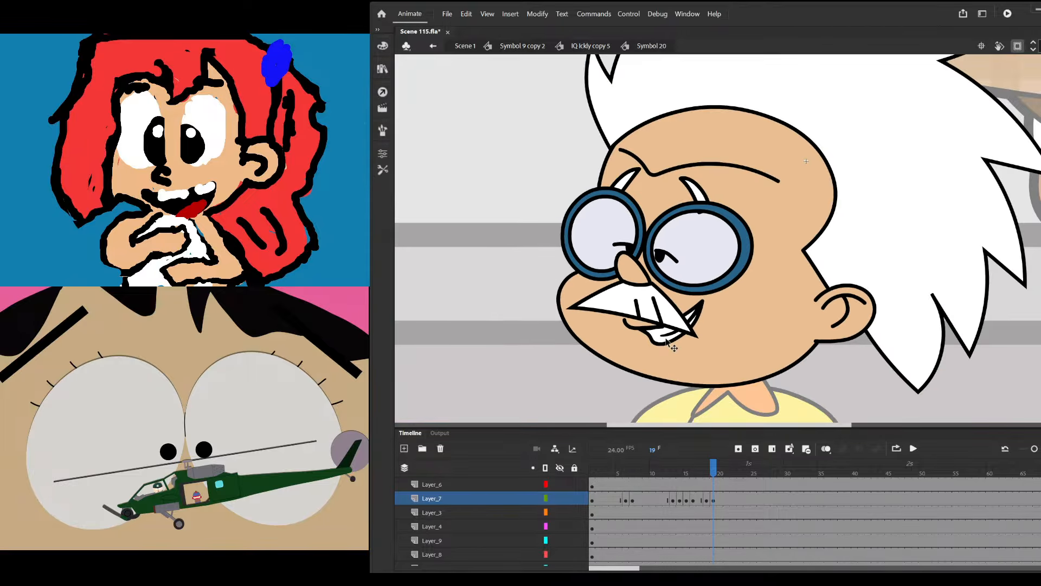
pyautogui.scroll(-3, 668, 342)
pyautogui.scroll(-3, 687, 339)
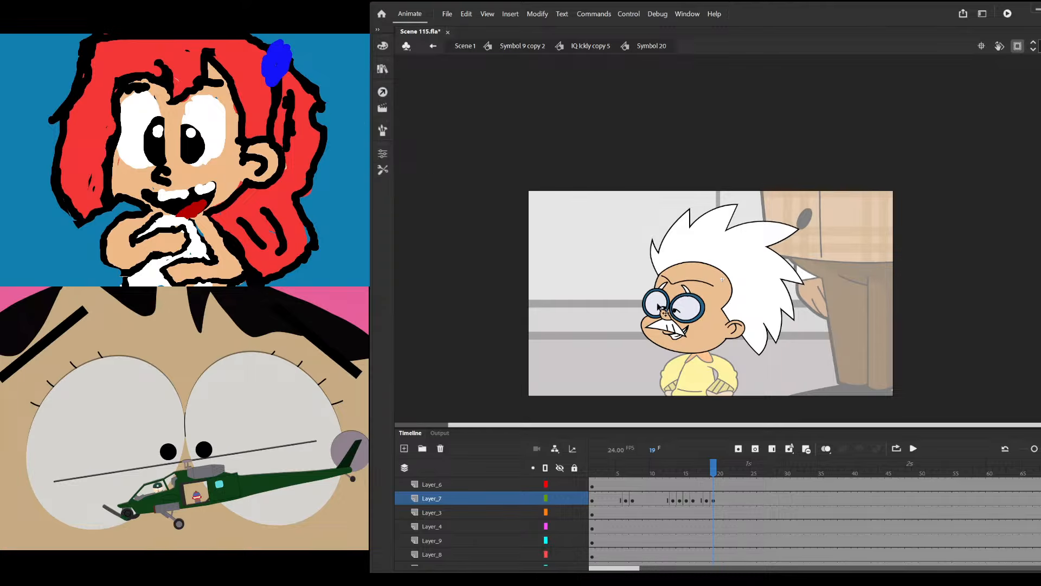
pyautogui.scroll(2, 666, 310)
pyautogui.scroll(2, 685, 366)
pyautogui.click(684, 366)
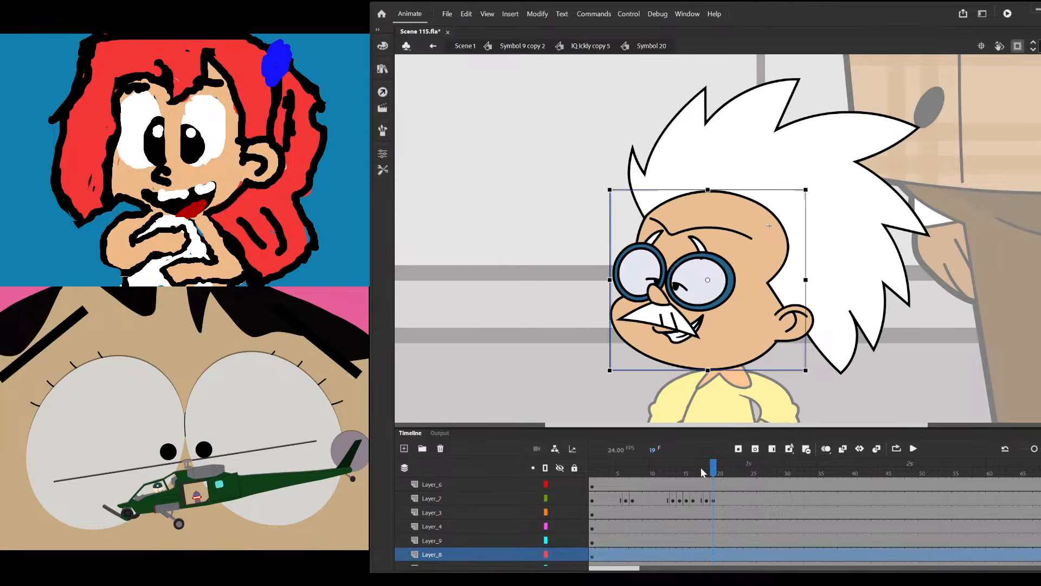
# Copy existing mouth keyframes of Layer_7 into frames 22 to 28 and play the animation from frame 1
pyautogui.moveTo(712, 472); pyautogui.dragTo(748, 468)
pyautogui.click(660, 512)
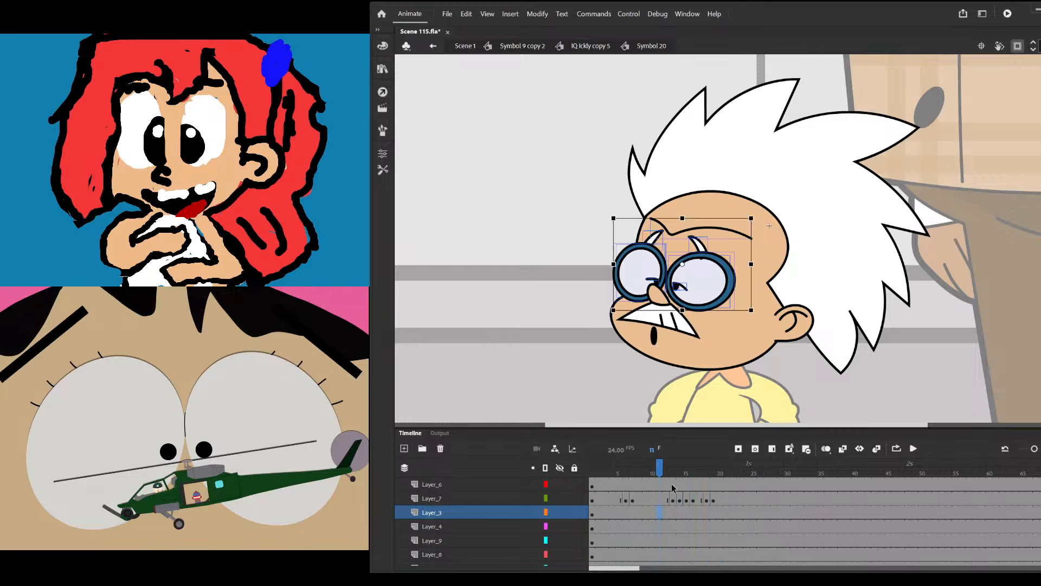
pyautogui.moveTo(624, 472); pyautogui.dragTo(680, 509)
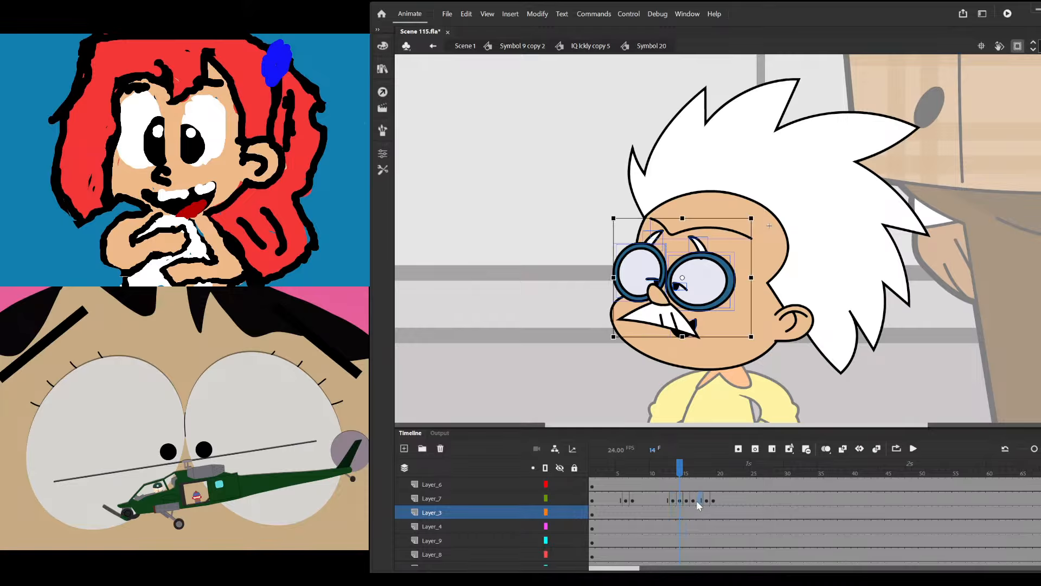
pyautogui.click(686, 500)
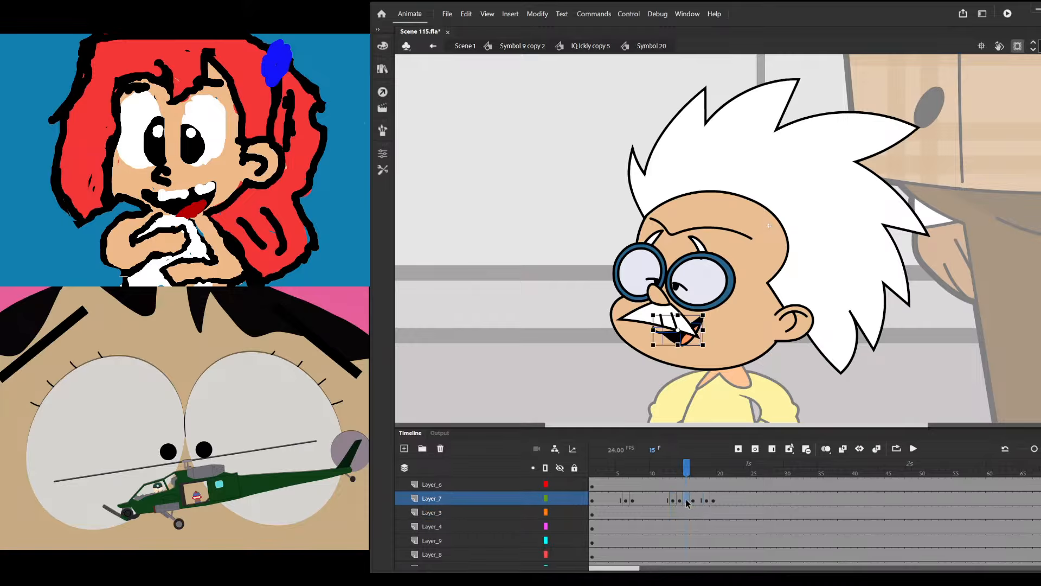
pyautogui.moveTo(686, 500)
pyautogui.mouseDown()
pyautogui.moveTo(717, 500)
pyautogui.moveTo(741, 469)
pyautogui.moveTo(776, 497)
pyautogui.mouseUp()
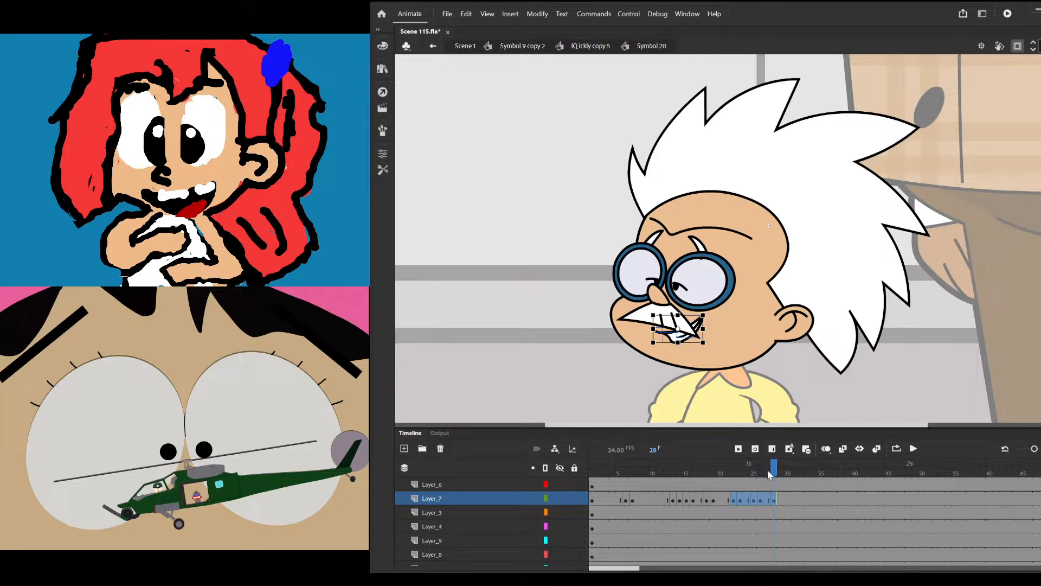
pyautogui.moveTo(763, 476)
pyautogui.mouseDown()
pyautogui.moveTo(606, 473)
pyautogui.moveTo(593, 485)
pyautogui.mouseUp()
pyautogui.press('Return')
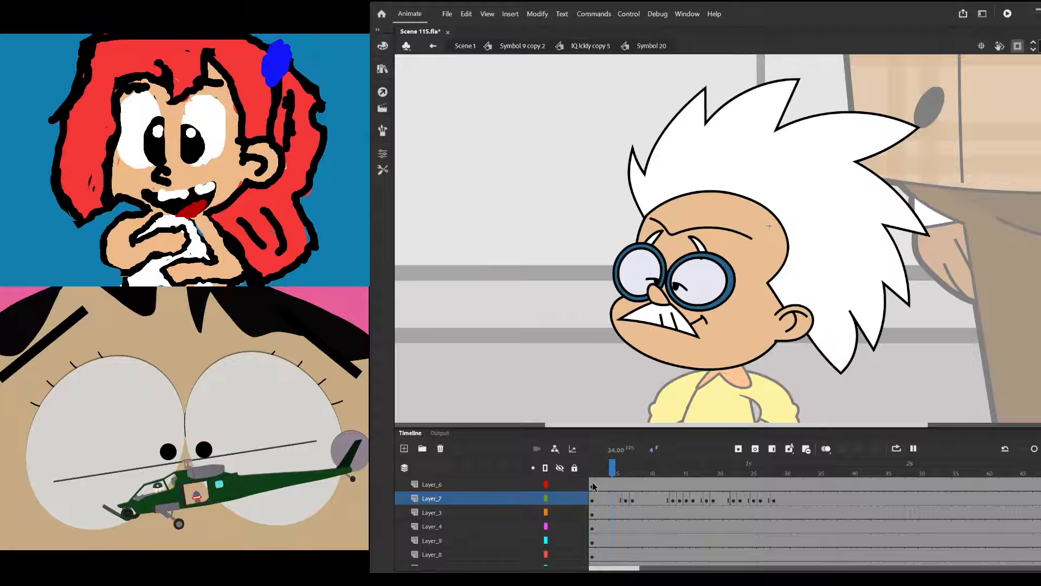
# Copy the mouth keyframes from frames 6 to 28 of Layer_7, paste them starting at frame 30, and play the animation
pyautogui.moveTo(640, 484); pyautogui.dragTo(672, 501)
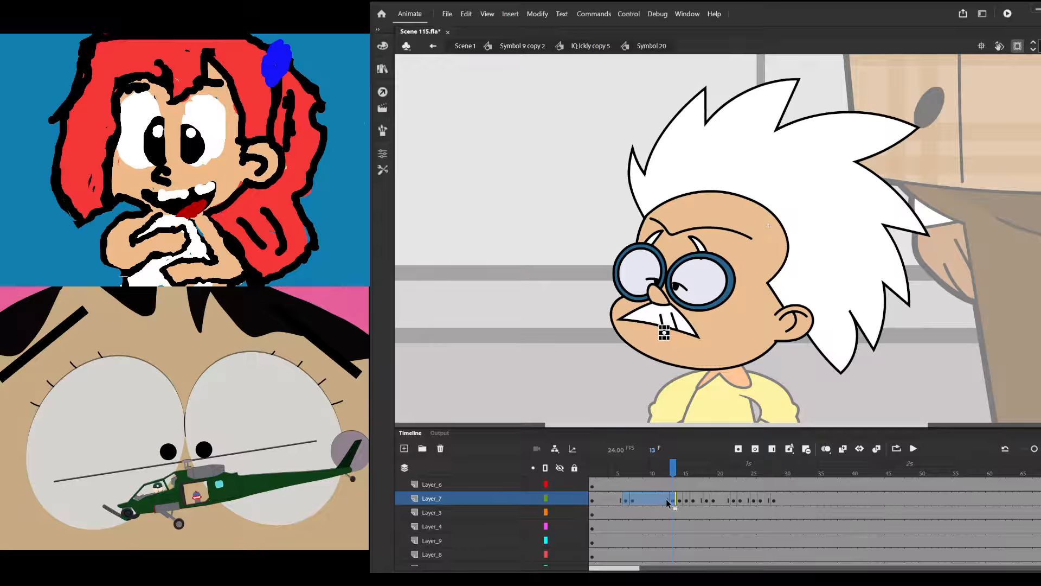
pyautogui.click(681, 500)
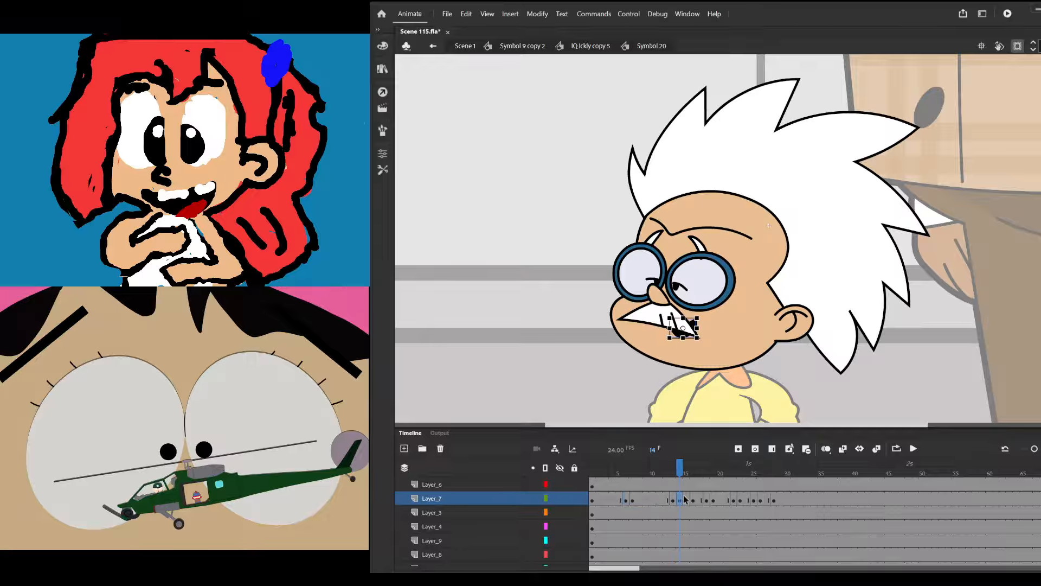
pyautogui.click(674, 500)
pyautogui.click(674, 512)
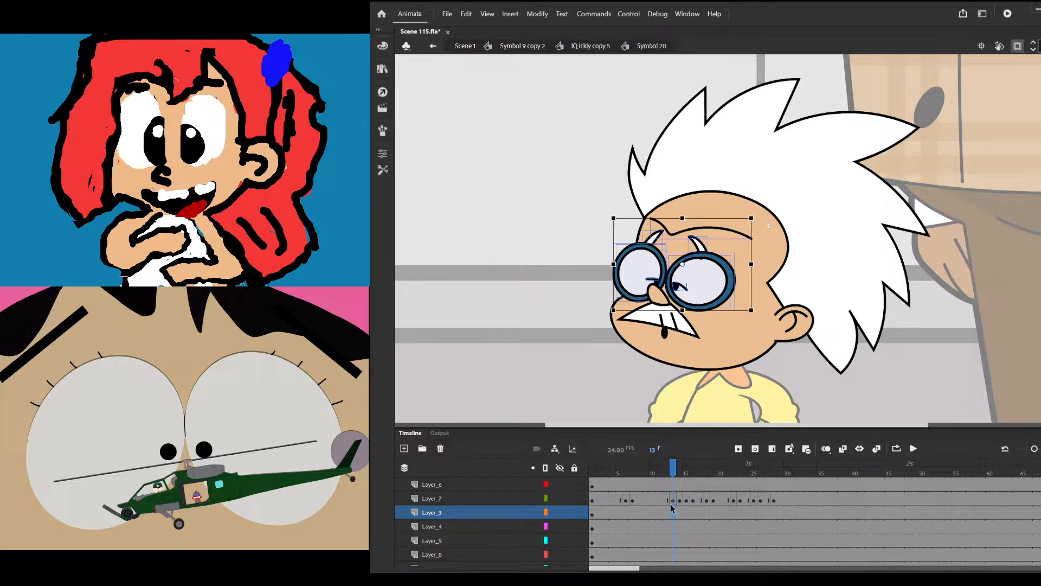
pyautogui.moveTo(628, 500); pyautogui.dragTo(774, 502)
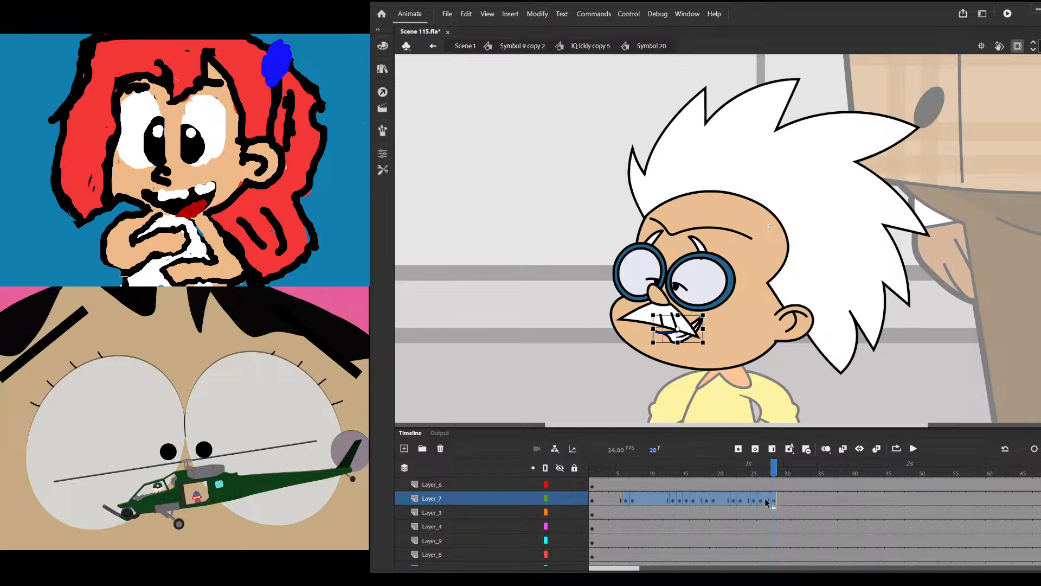
pyautogui.click(781, 470)
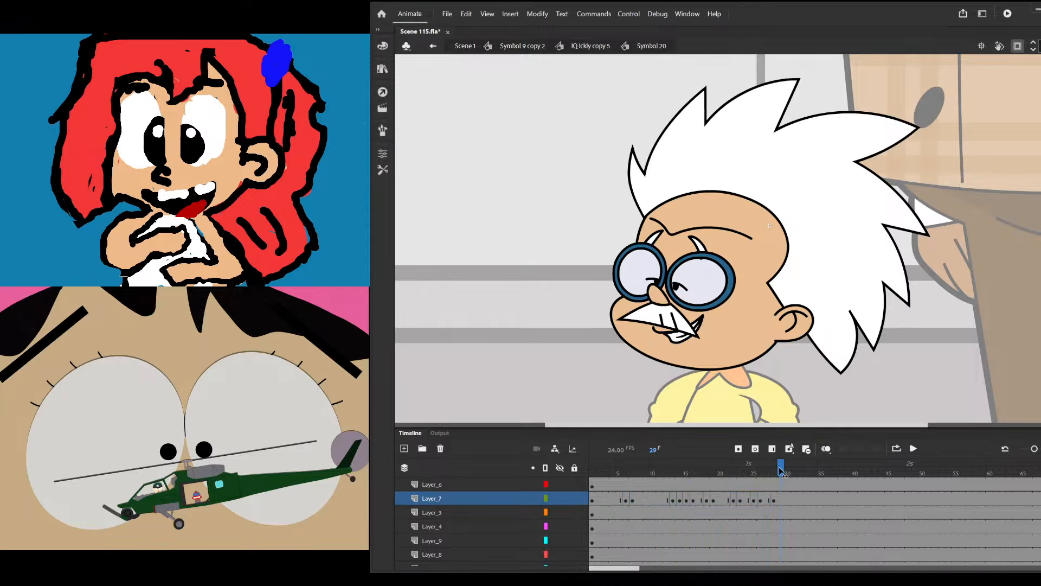
pyautogui.moveTo(785, 471)
pyautogui.mouseDown()
pyautogui.moveTo(800, 471)
pyautogui.moveTo(776, 475)
pyautogui.moveTo(796, 485)
pyautogui.moveTo(787, 490)
pyautogui.mouseUp()
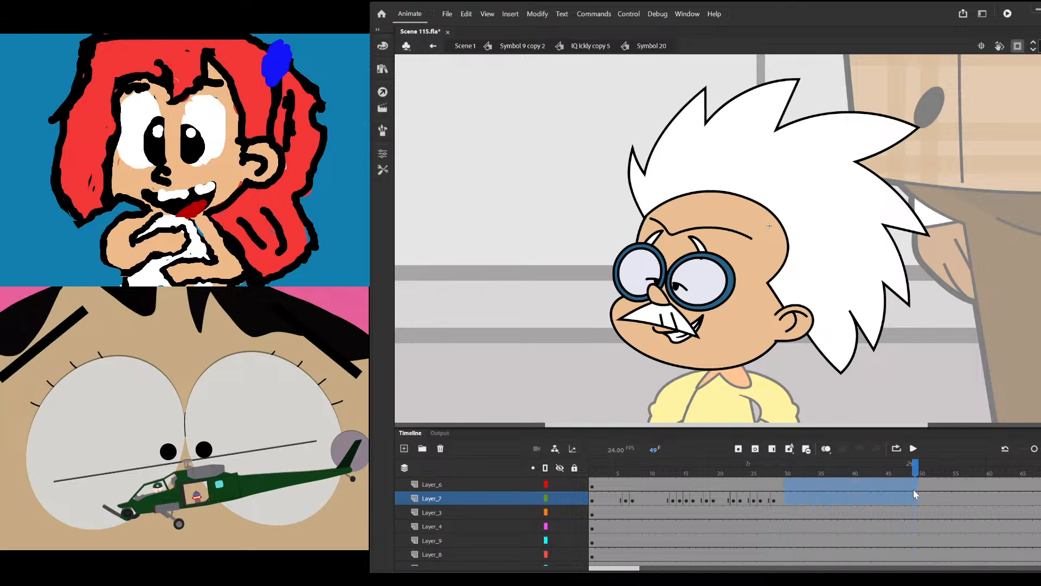
pyautogui.hotkey('ctrl', 'alt', 'v')
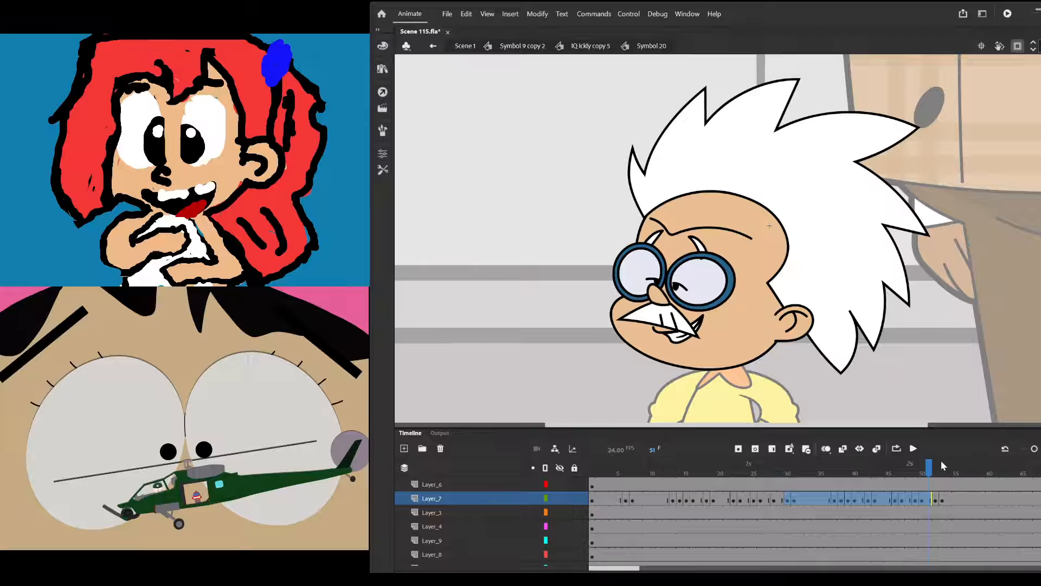
pyautogui.moveTo(953, 466); pyautogui.dragTo(593, 467)
pyautogui.press('Return')
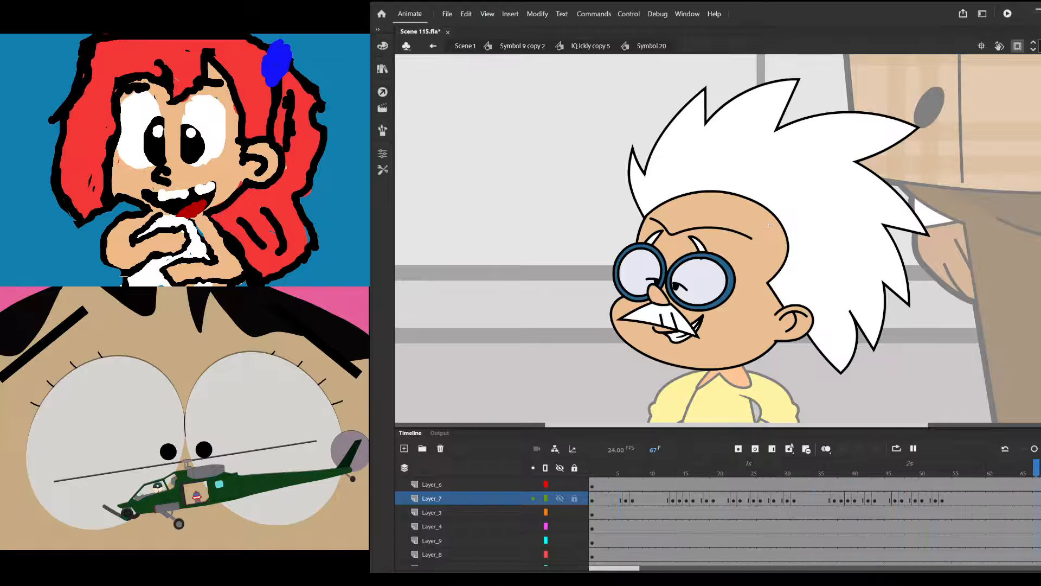
# Move the Layer_7 mouth keyframes from frames 37 to 53 earlier to start at frame 33, and replay the animation
pyautogui.click(642, 526)
pyautogui.moveTo(594, 468)
pyautogui.mouseDown()
pyautogui.moveTo(770, 470)
pyautogui.moveTo(684, 478)
pyautogui.moveTo(880, 496)
pyautogui.mouseUp()
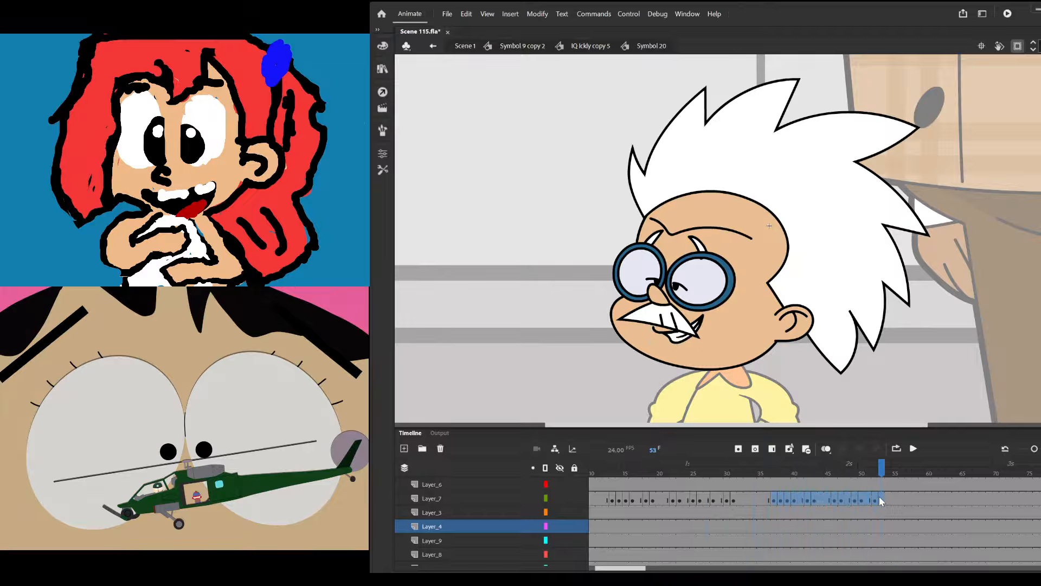
pyautogui.moveTo(780, 502); pyautogui.dragTo(755, 501)
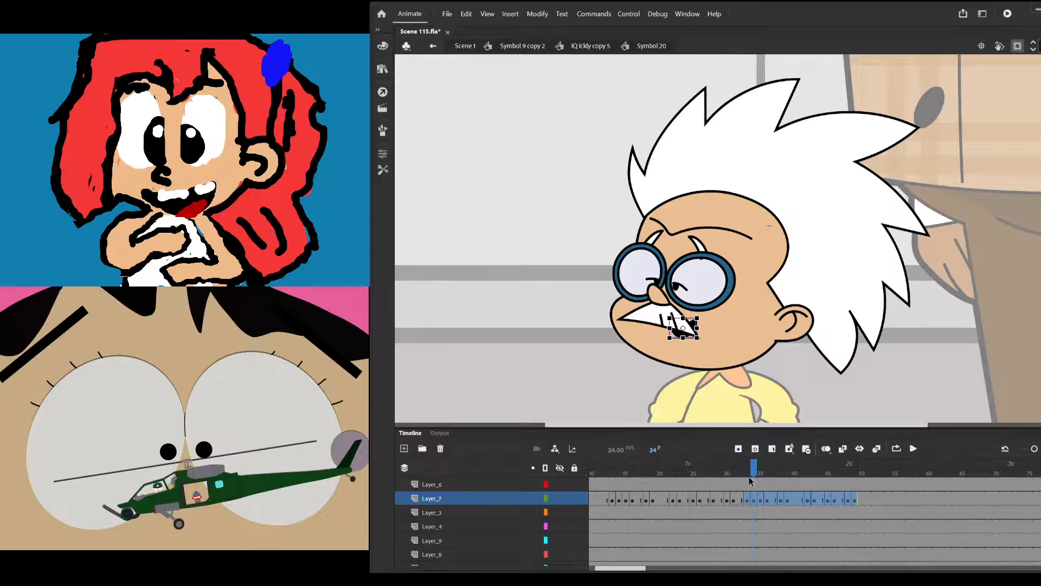
pyautogui.moveTo(659, 473); pyautogui.dragTo(544, 480)
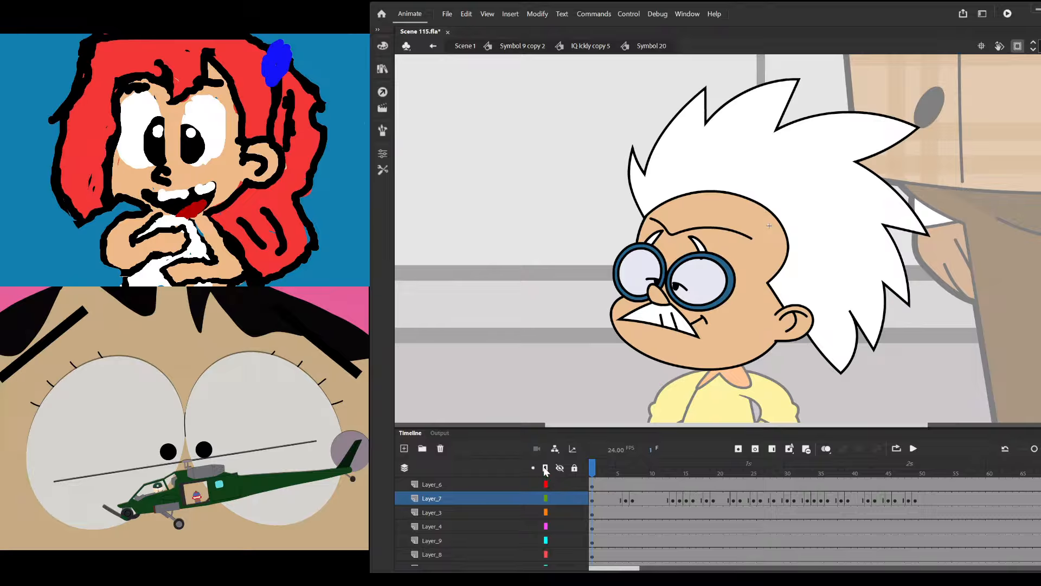
pyautogui.press('Return')
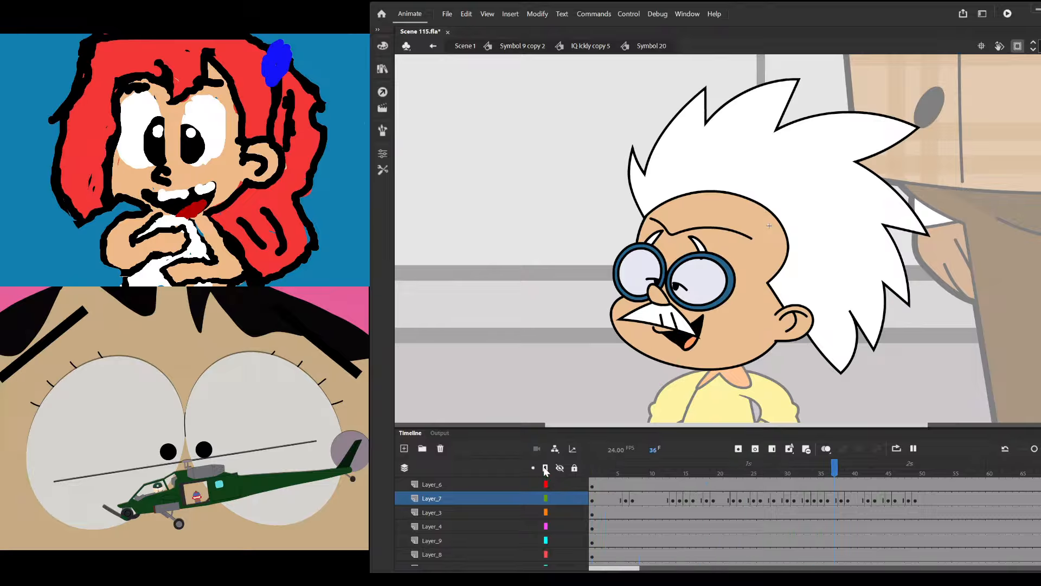
# Copy the mouth keyframes at frames 42 to 49 of Layer_7, paste them starting at frame 51, and play the animation
pyautogui.click(655, 469)
pyautogui.moveTo(655, 470); pyautogui.dragTo(883, 474)
pyautogui.click(865, 497)
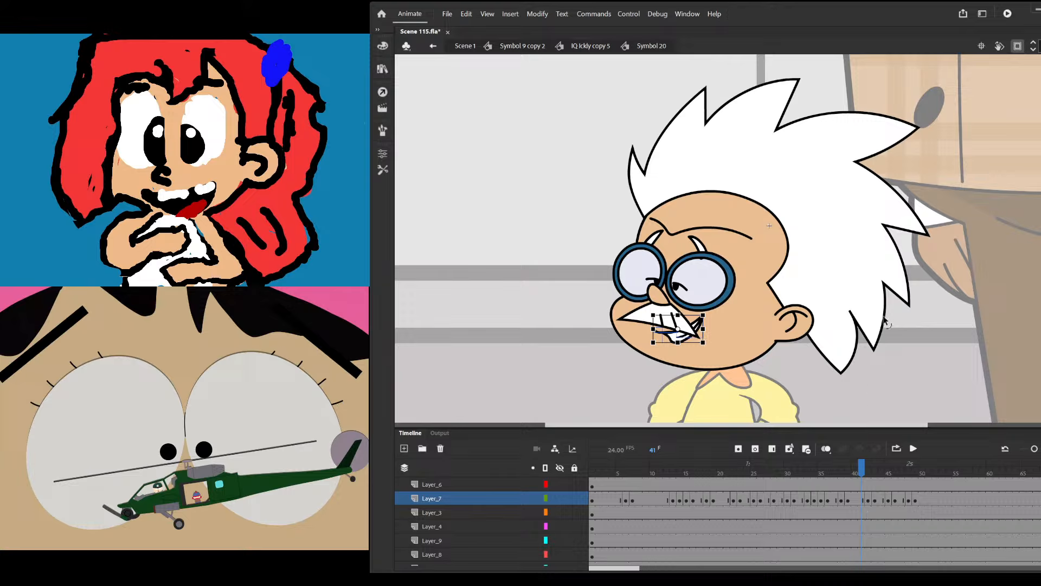
pyautogui.moveTo(868, 500); pyautogui.dragTo(917, 502)
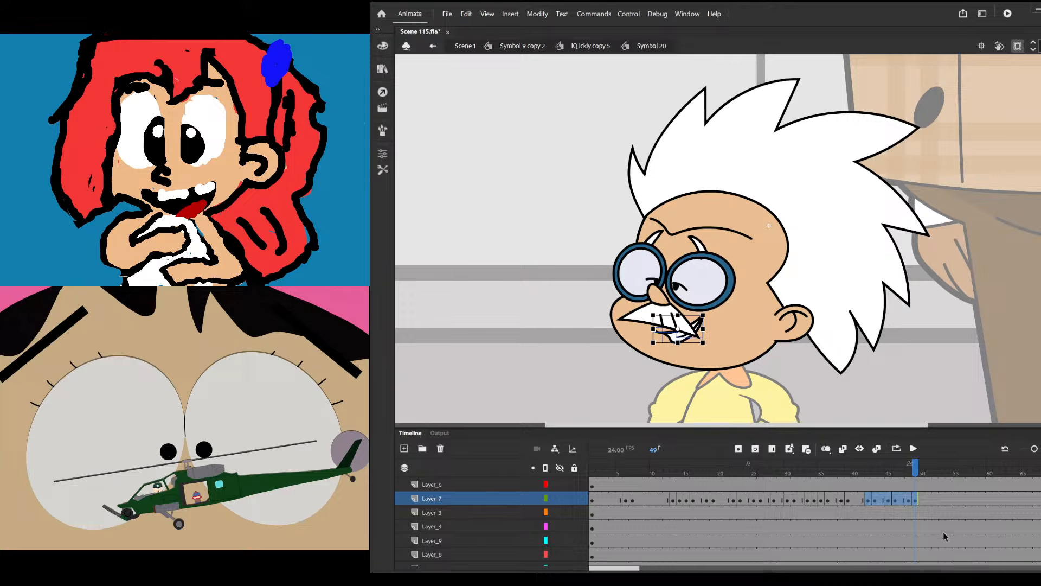
pyautogui.press('.')
pyautogui.press('.')
pyautogui.click(928, 511)
pyautogui.moveTo(929, 499); pyautogui.dragTo(965, 500)
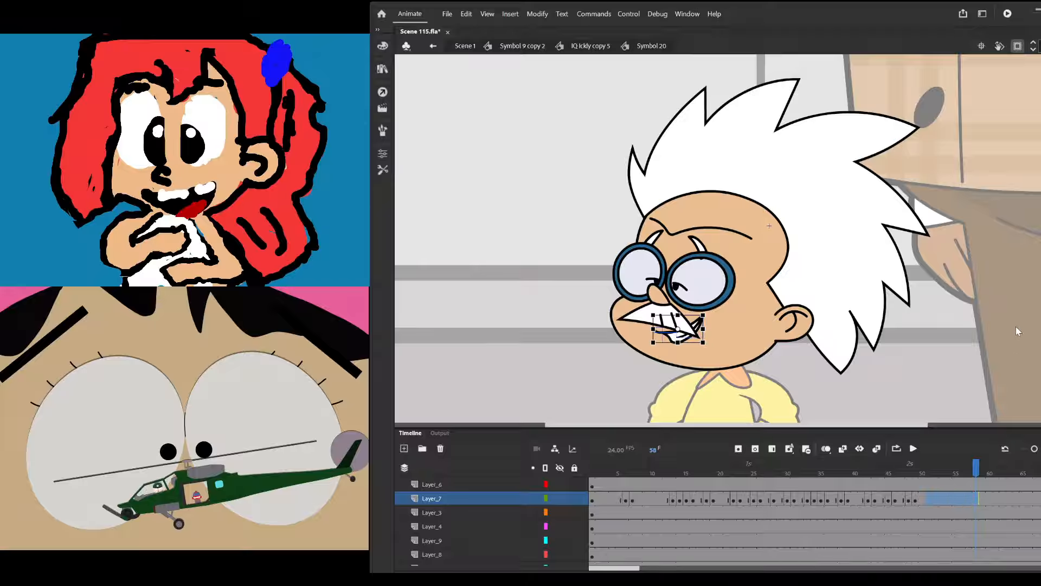
pyautogui.hotkey('ctrl', 'alt', 'v')
pyautogui.moveTo(973, 478); pyautogui.dragTo(592, 472)
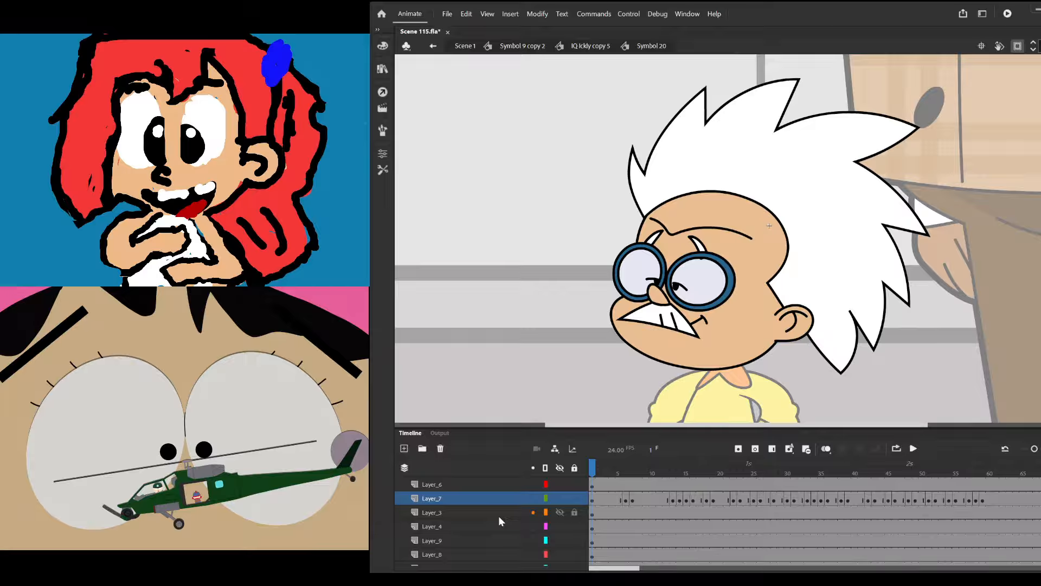
pyautogui.press('Return')
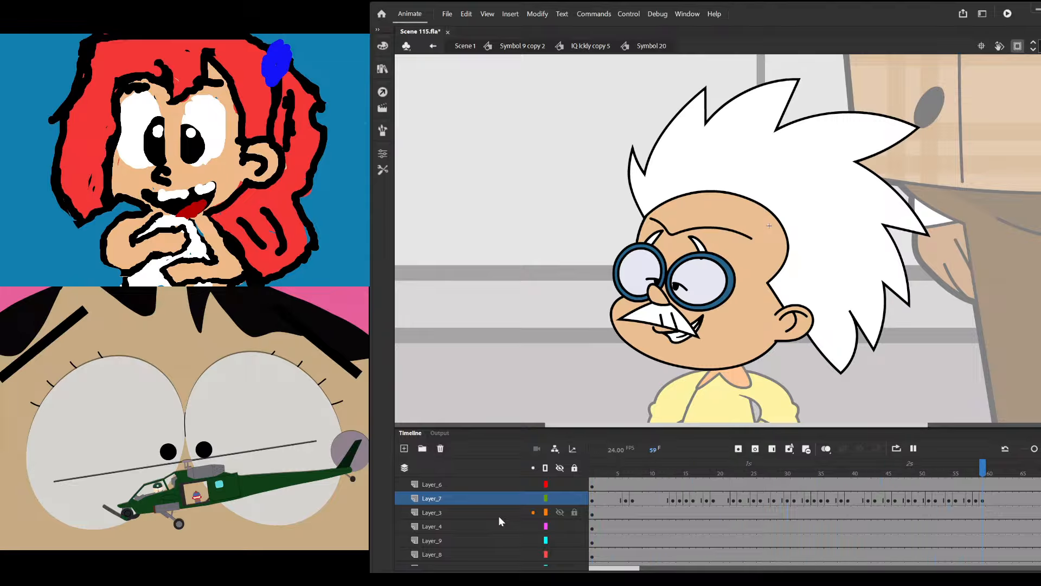
# Paste the copied mouth keyframes into Layer_7 at frames 59 to 65 and 68 to 72, and replay the animation from the start
pyautogui.moveTo(619, 484); pyautogui.dragTo(690, 497)
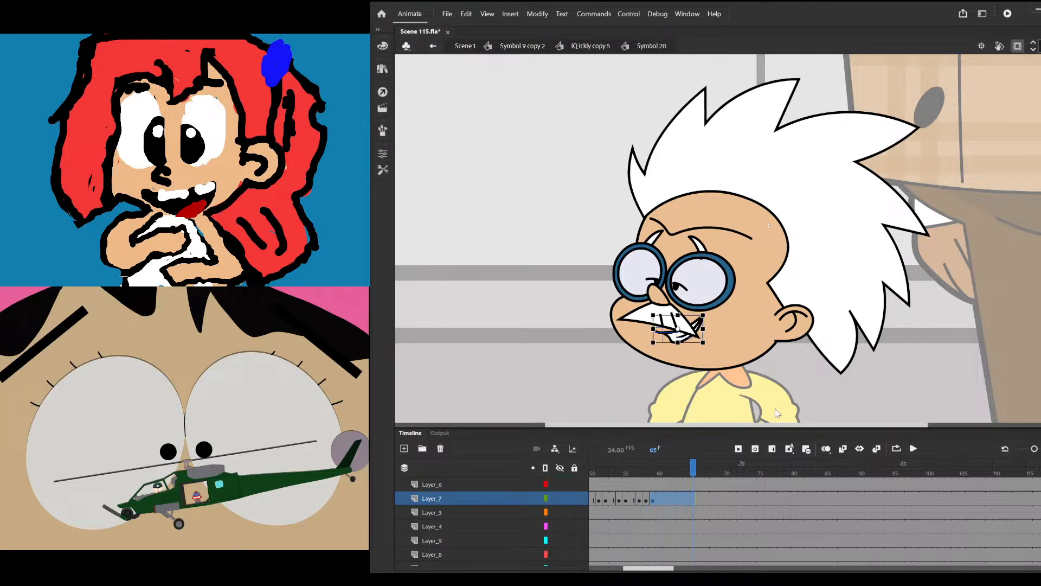
pyautogui.hotkey('ctrl', 'alt', 'v')
pyautogui.moveTo(718, 503); pyautogui.dragTo(743, 499)
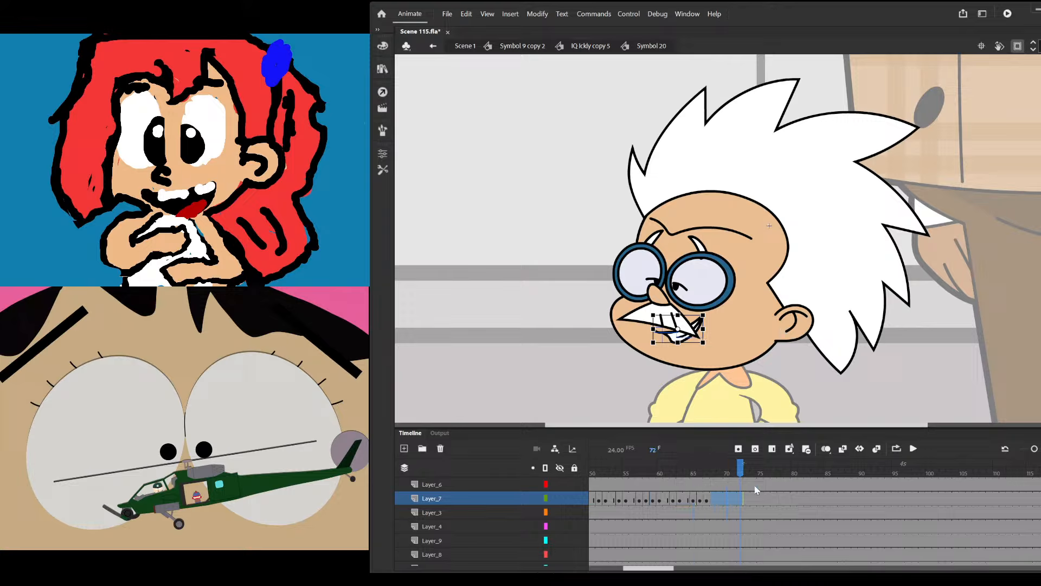
pyautogui.hotkey('ctrl', 'alt', 'v')
pyautogui.moveTo(648, 568); pyautogui.dragTo(615, 568)
pyautogui.click(605, 473)
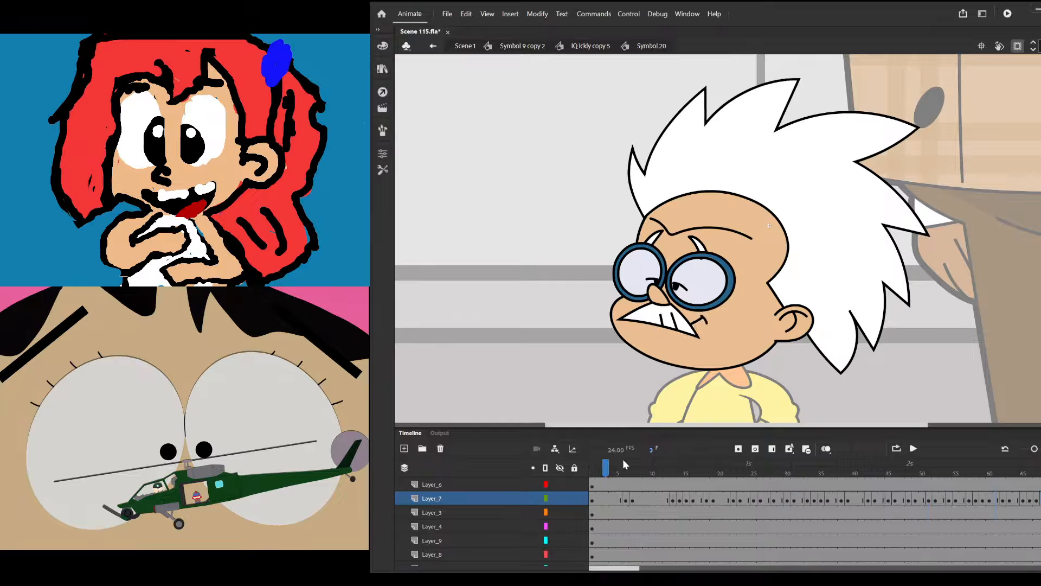
pyautogui.press('Return')
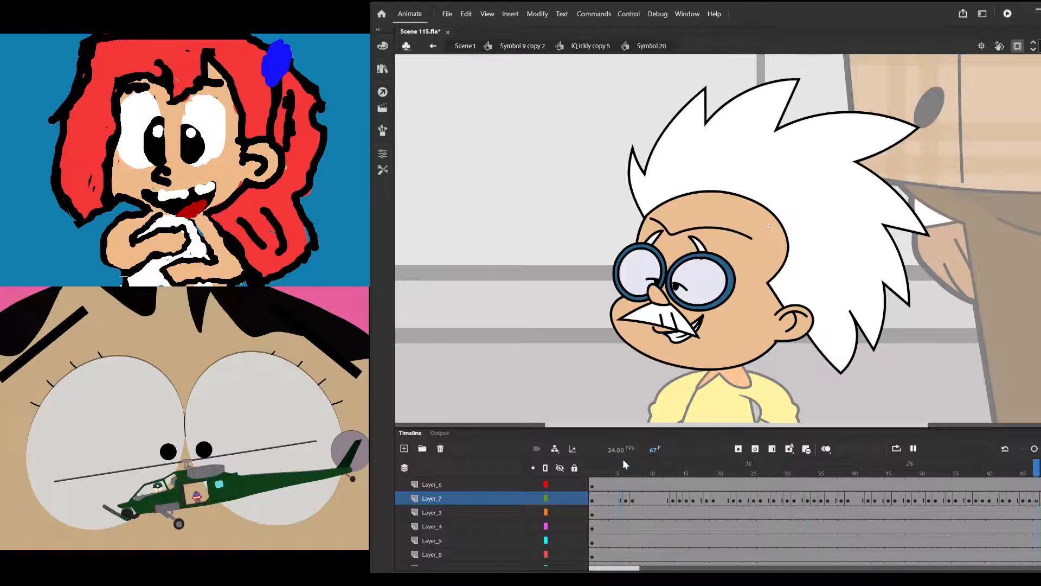
# Extend all layers of the character's head symbol to frame 202 and return to frame 1
pyautogui.moveTo(734, 483); pyautogui.dragTo(871, 499)
pyautogui.scroll(-1, 889, 510)
pyautogui.moveTo(969, 554); pyautogui.dragTo(1029, 294)
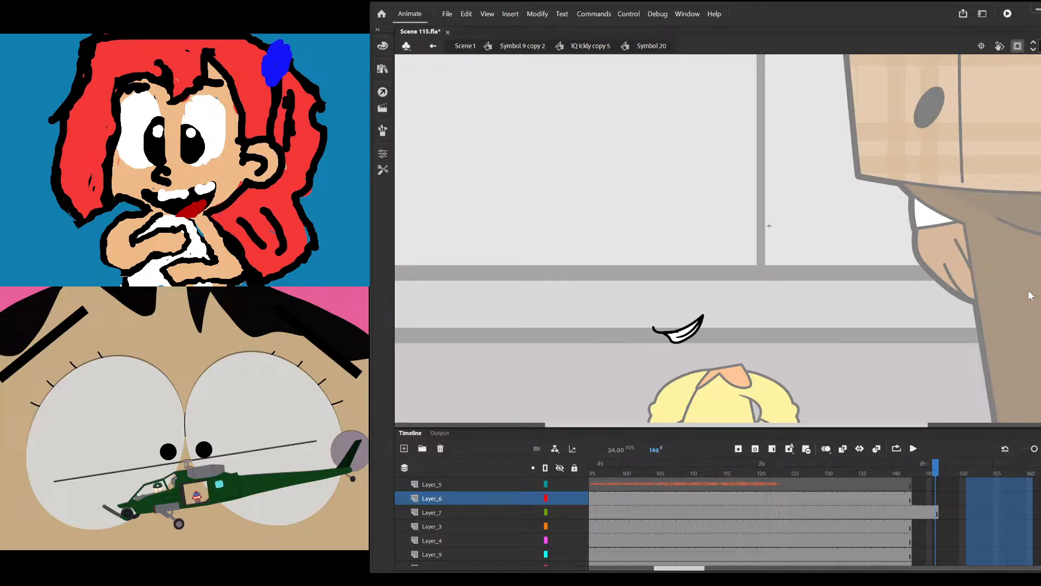
pyautogui.moveTo(1030, 295); pyautogui.dragTo(946, 342)
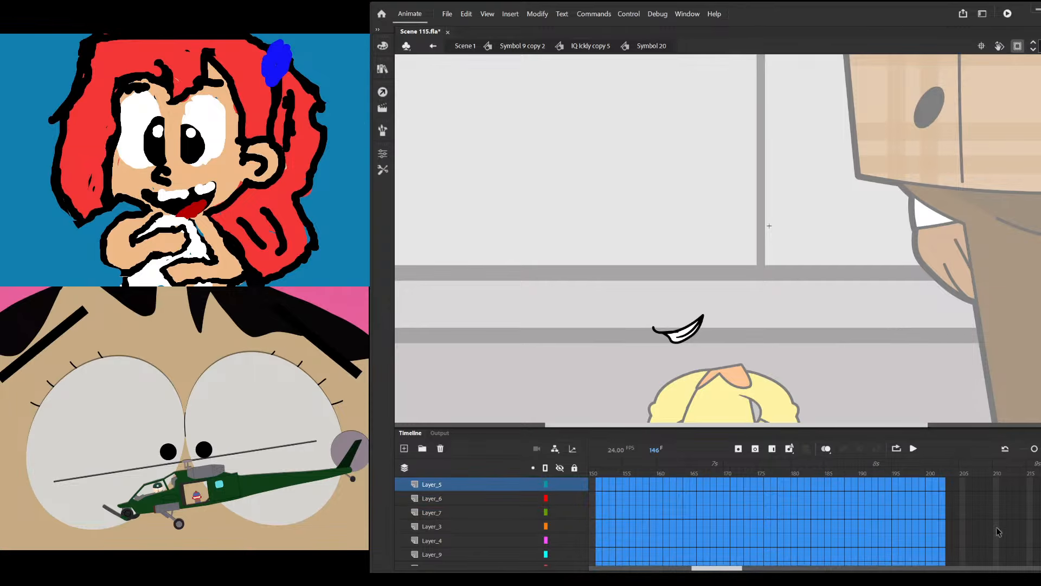
pyautogui.scroll(-1, 984, 532)
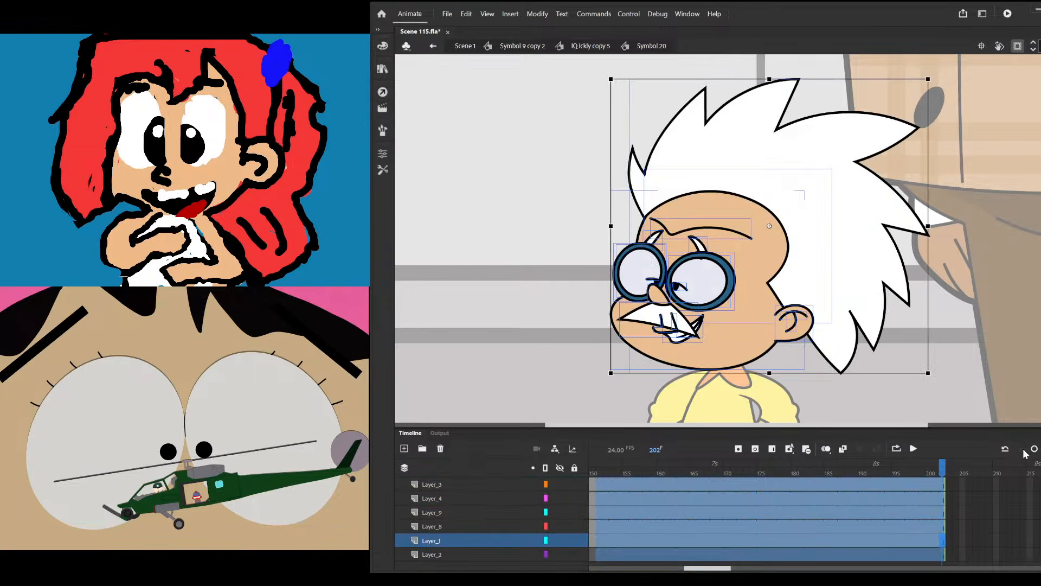
pyautogui.click(1009, 498)
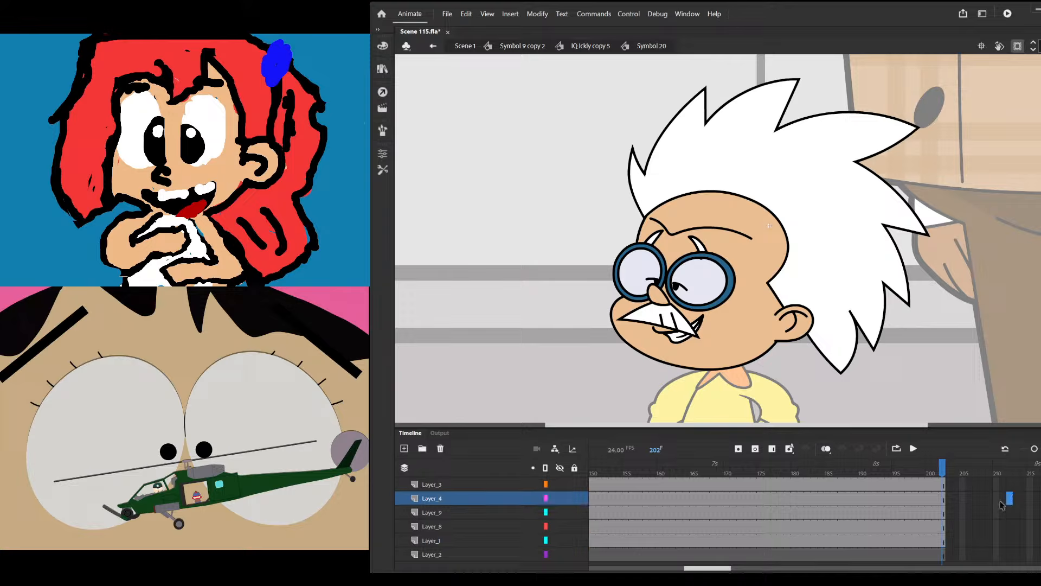
pyautogui.click(915, 449)
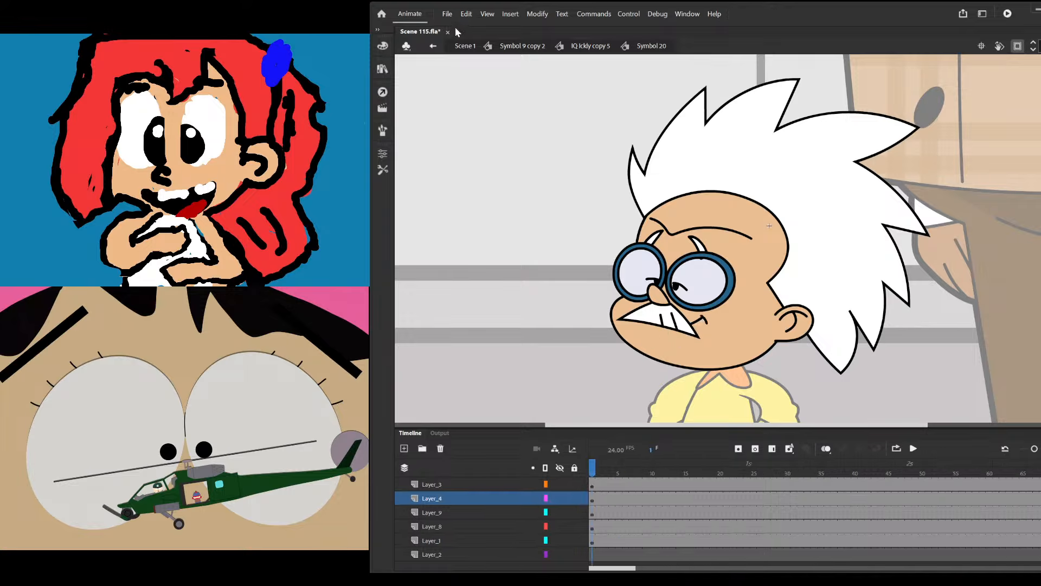
# Save the file, exit the nested symbols to Scene 1, and play the main timeline
pyautogui.hotkey('ctrl', 's')
pyautogui.click(465, 46)
pyautogui.hotkey('ctrl', '-')
pyautogui.hotkey('ctrl', '-')
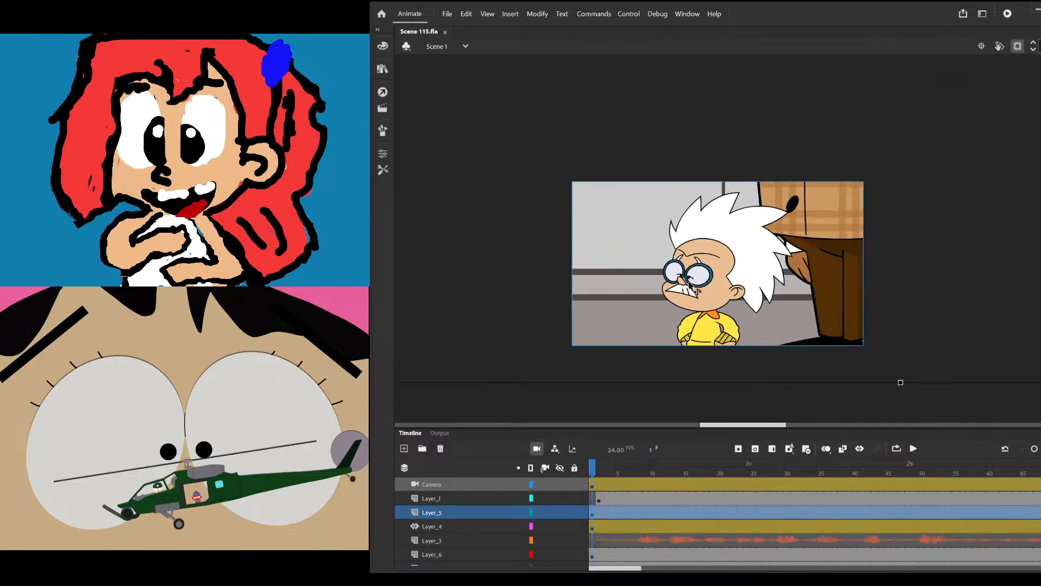
pyautogui.scroll(1, 689, 283)
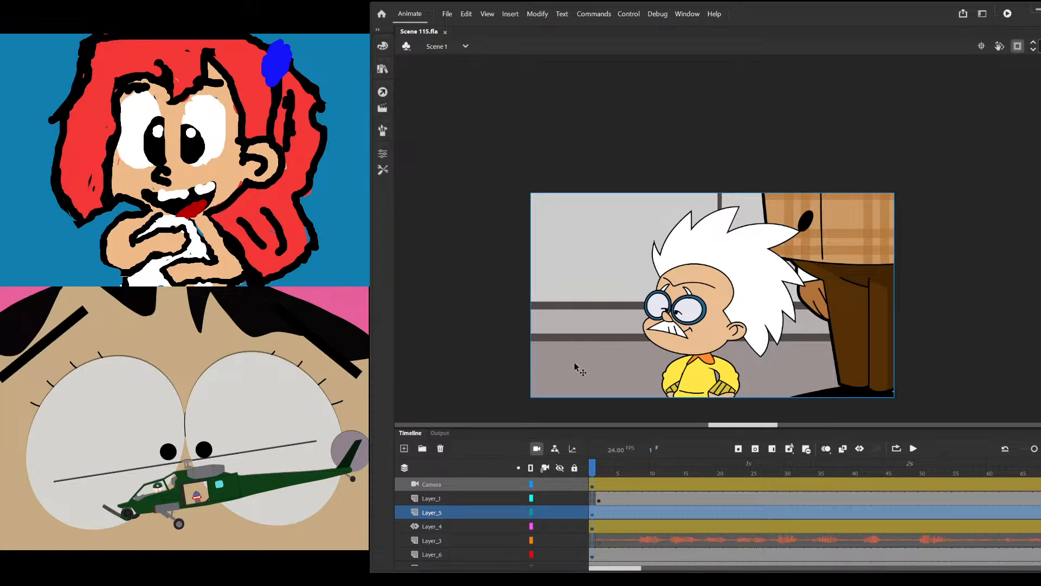
pyautogui.moveTo(606, 469); pyautogui.dragTo(639, 491)
pyautogui.press('Return')
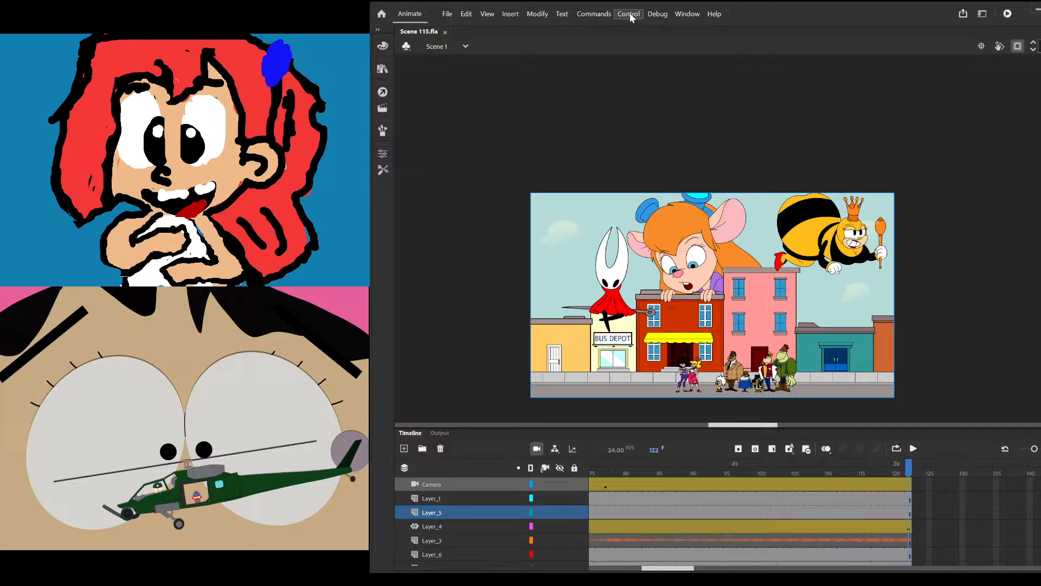
# Test the current scene, resize the preview window to watch the playback, and close the preview
pyautogui.click(652, 156)
pyautogui.hotkey('ctrl', 'Return')
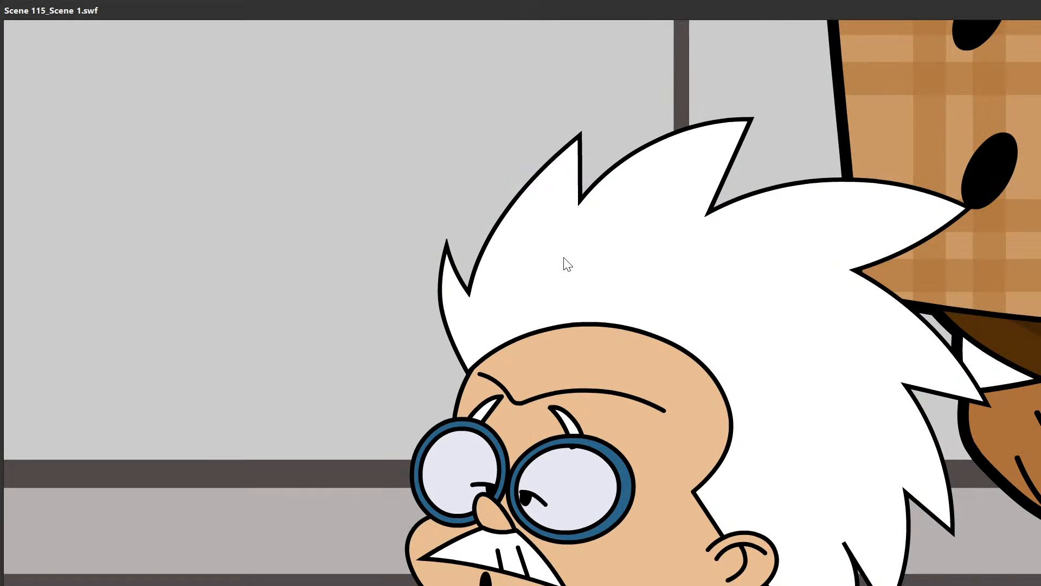
pyautogui.doubleClick(3, 7)
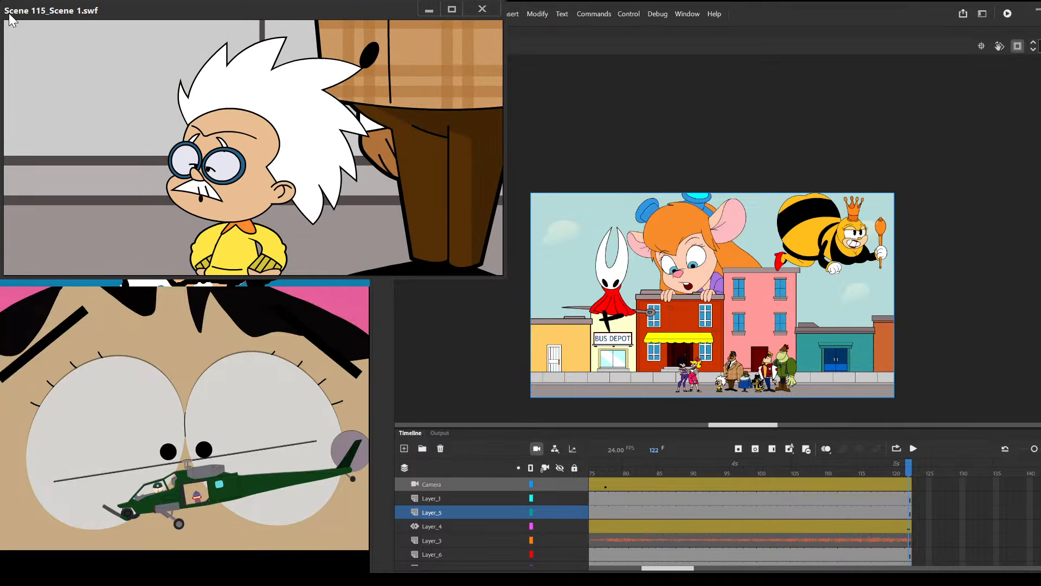
pyautogui.moveTo(3, 13); pyautogui.dragTo(580, 356)
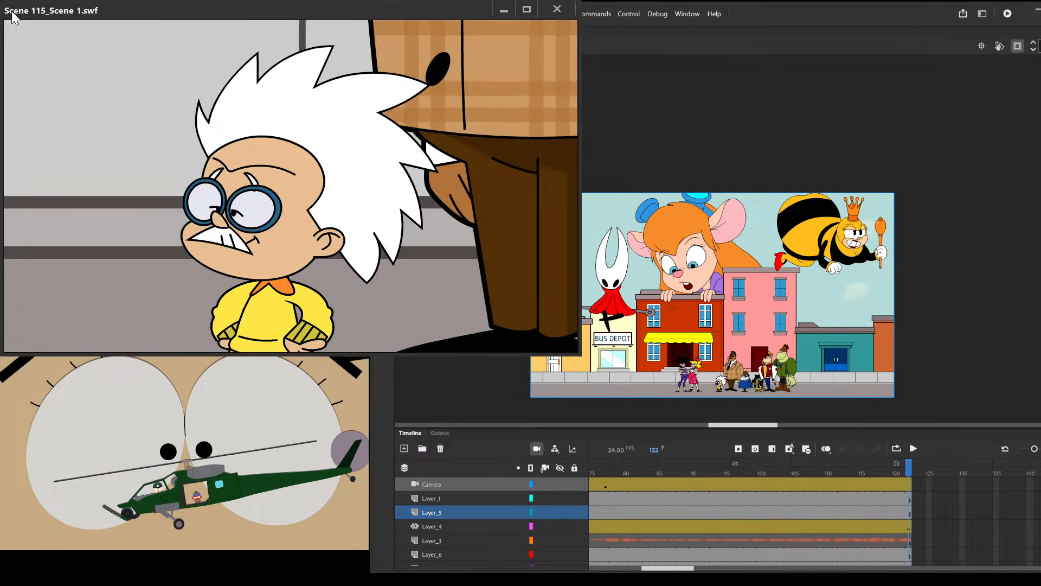
pyautogui.click(561, 10)
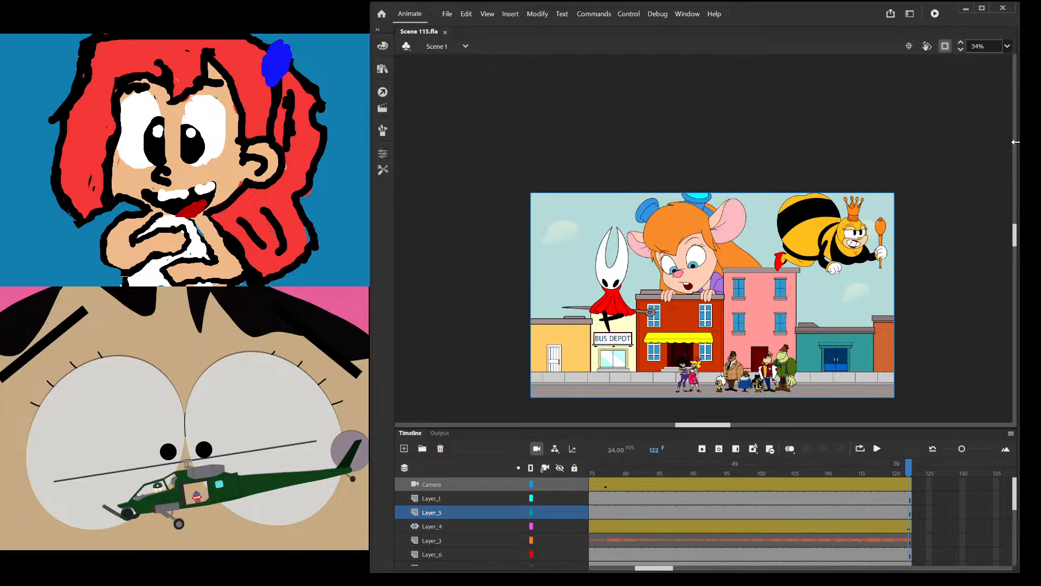
pyautogui.moveTo(1040, 130)
pyautogui.mouseDown()
pyautogui.moveTo(942, 130)
pyautogui.moveTo(1040, 130)
pyautogui.mouseUp()
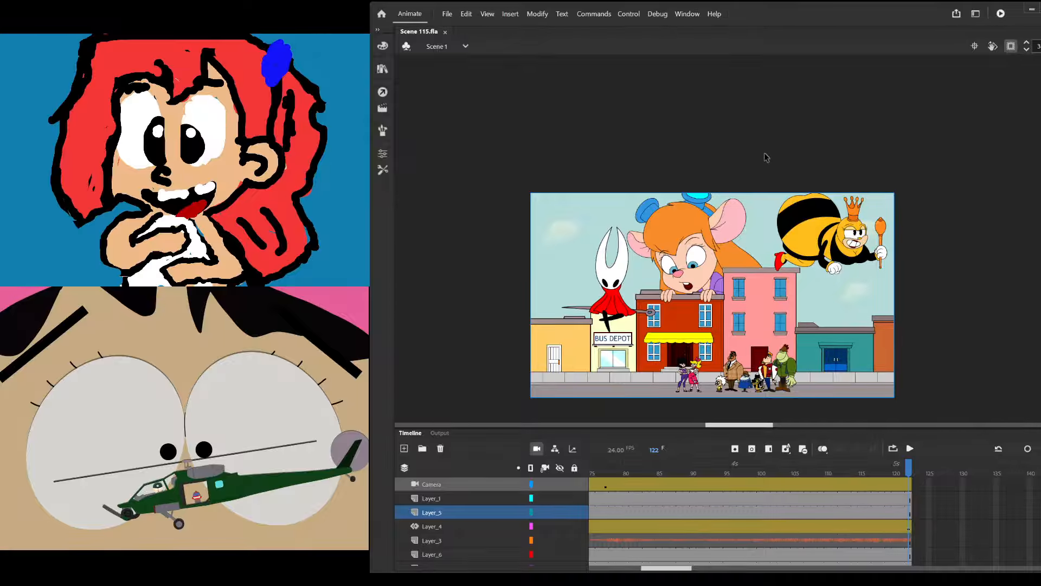
pyautogui.scroll(2, 736, 397)
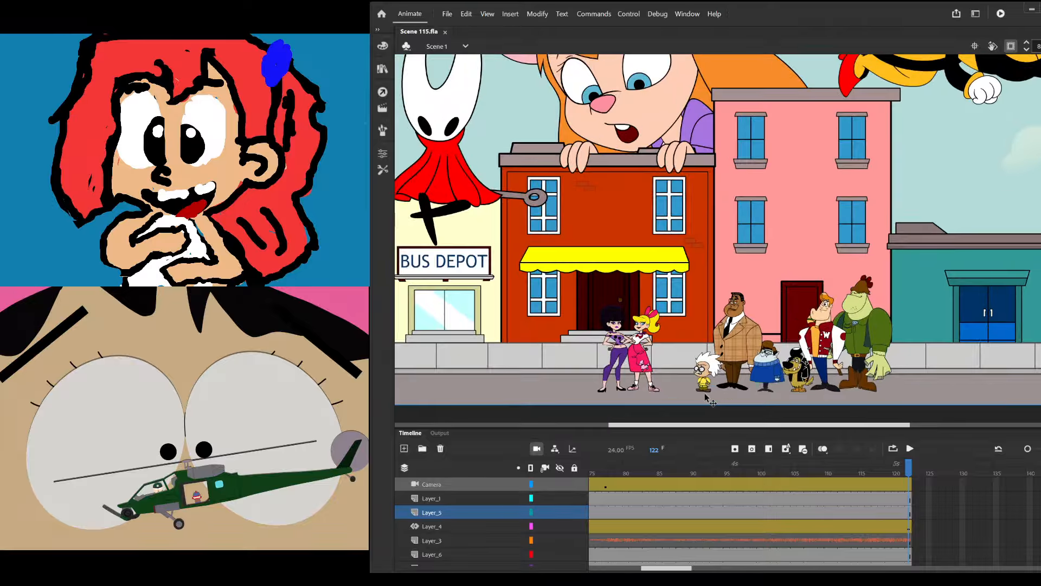
pyautogui.scroll(2, 705, 394)
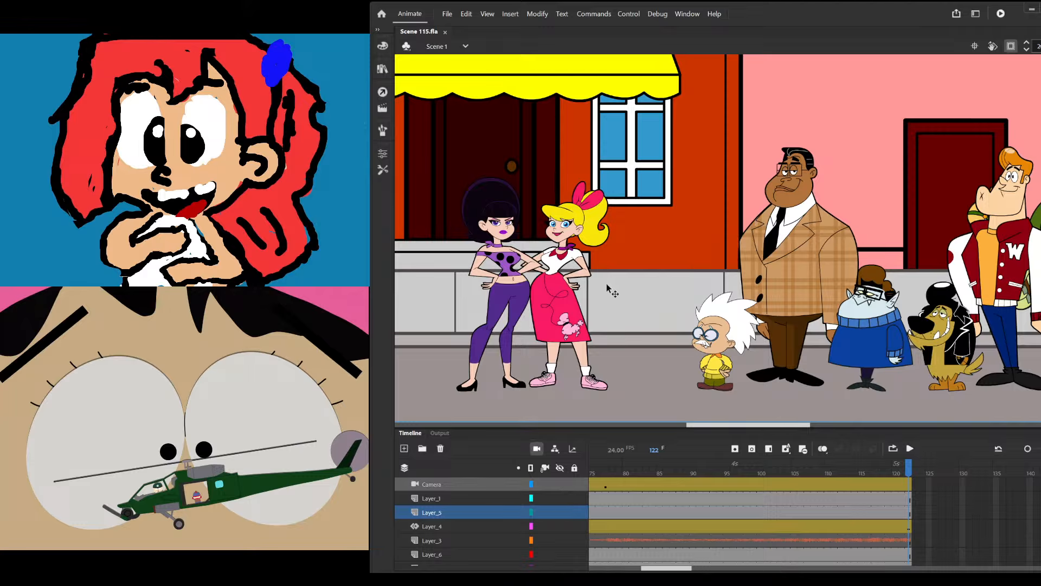
pyautogui.scroll(-5, 659, 350)
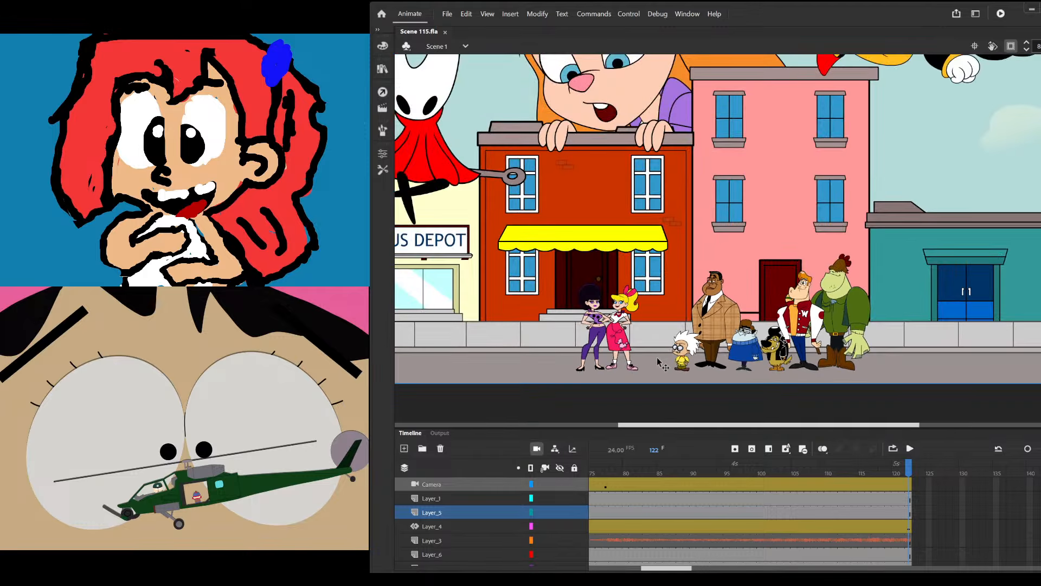
pyautogui.scroll(1, 830, 362)
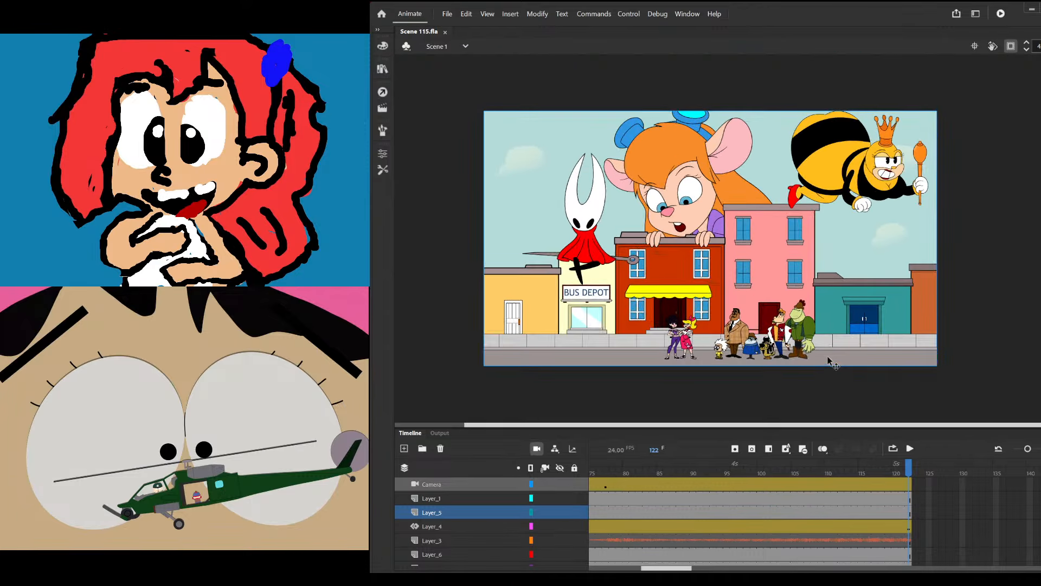